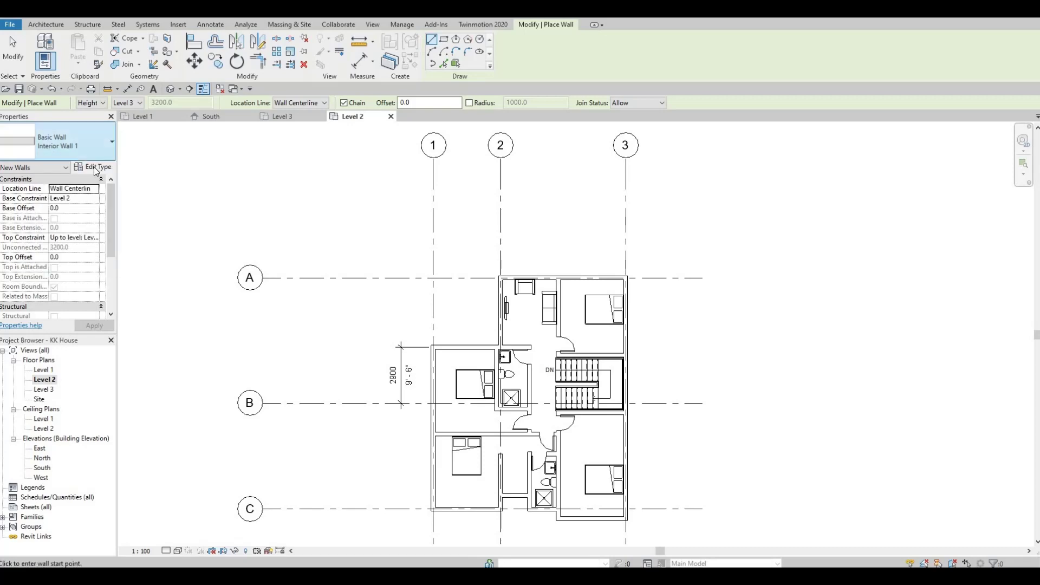
Duplicate the wall type as Interior Wall 2 with a 100-thick Gypsum Wall Board layer
left_click(94, 167)
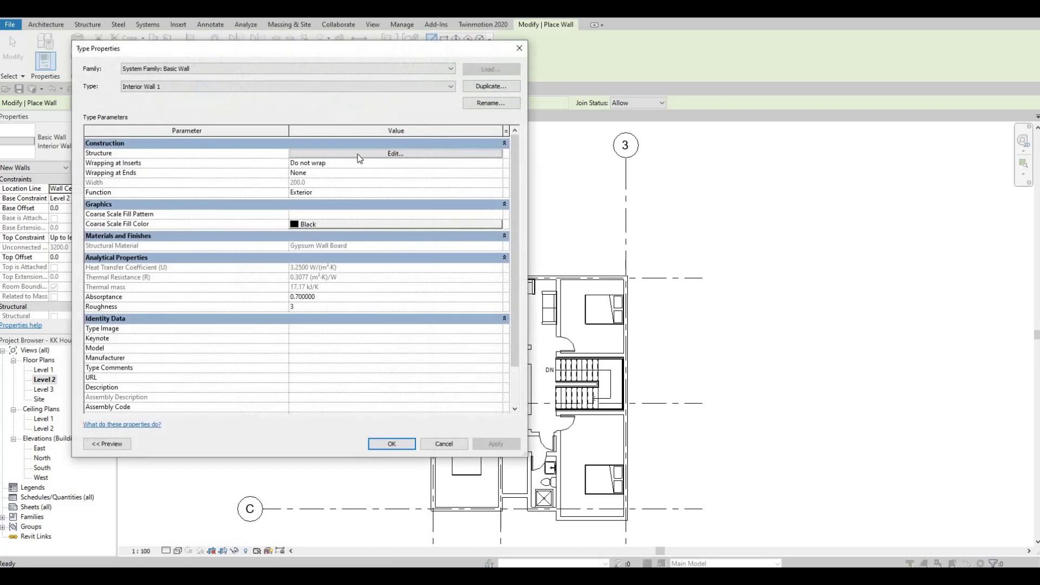
left_click(482, 87)
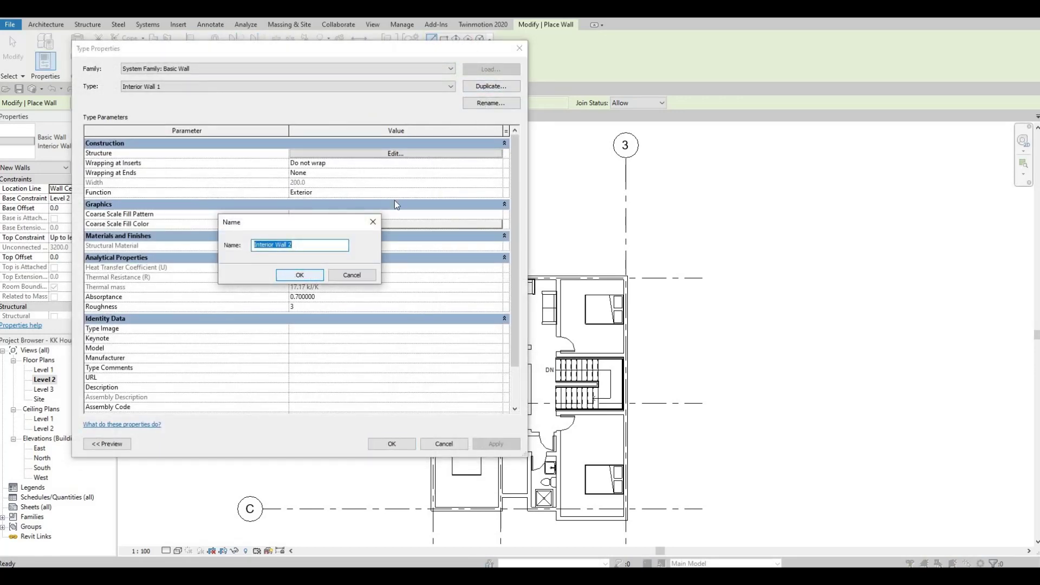
key("Return")
left_click(384, 153)
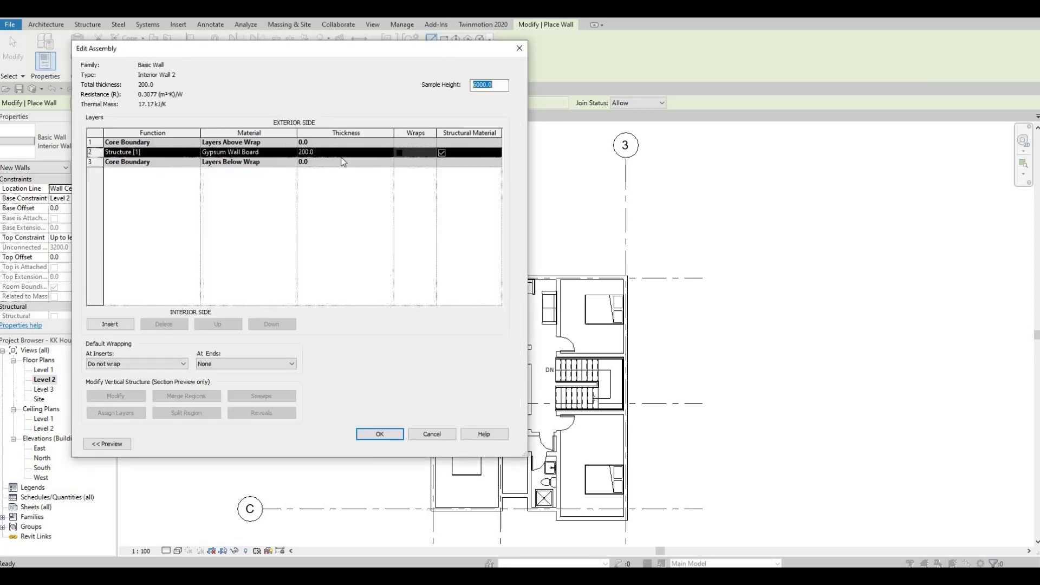
left_click(345, 152)
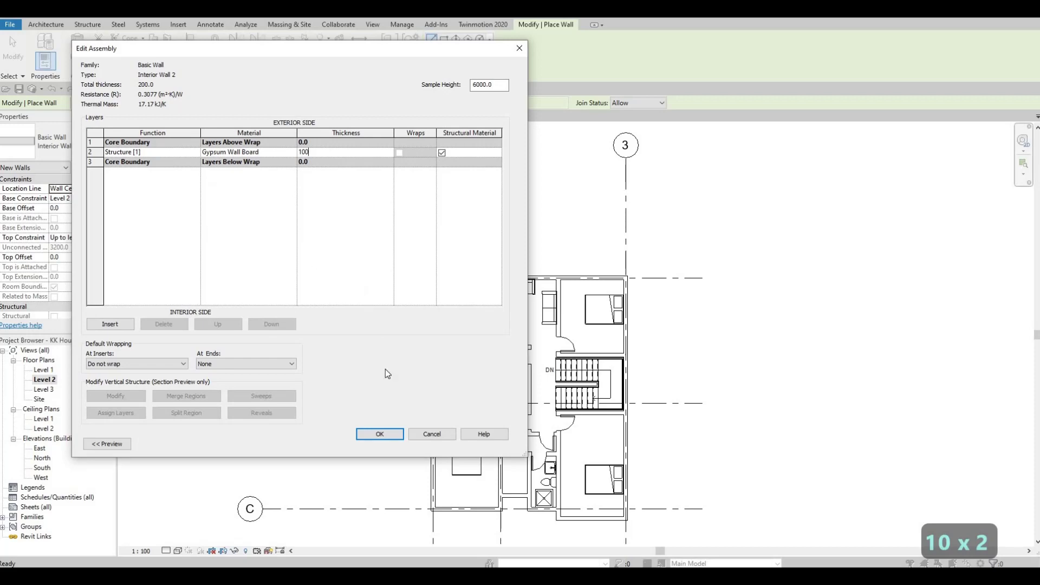
left_click(379, 436)
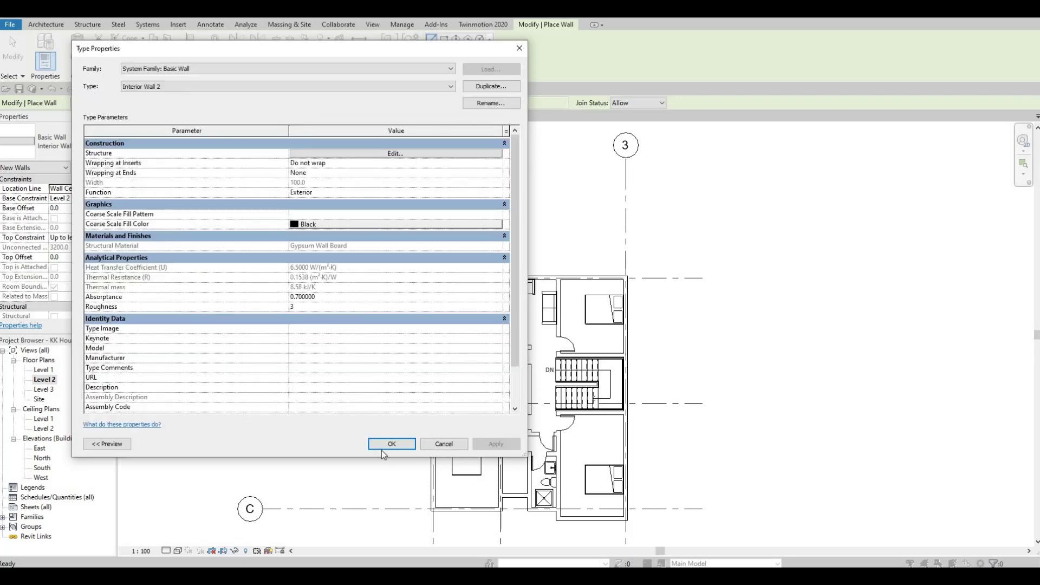
left_click(391, 444)
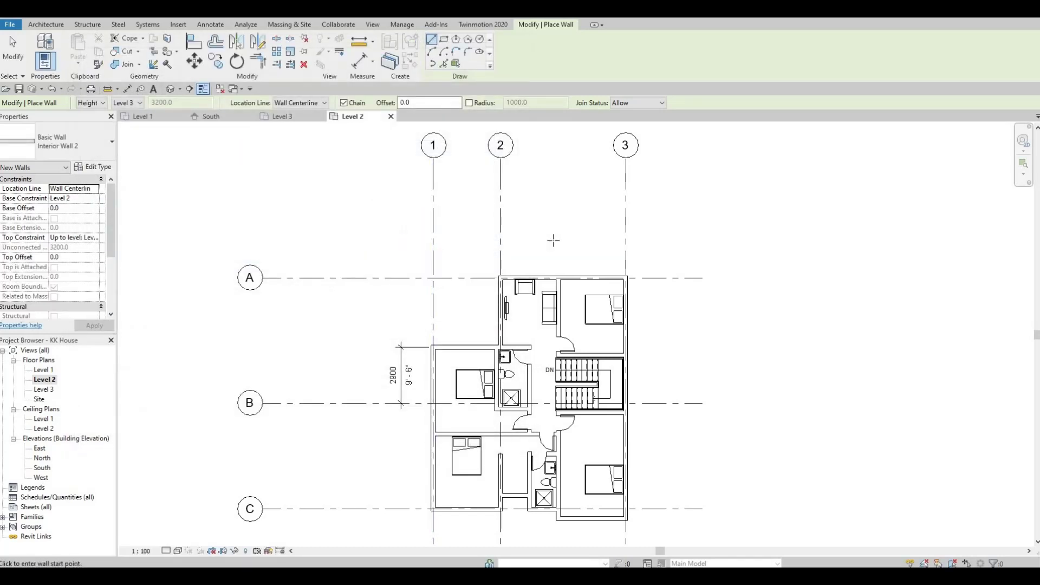
Draw the upper-right bedroom's closet wall from its lower wall to the right wall
scroll(564, 335, "up", 5)
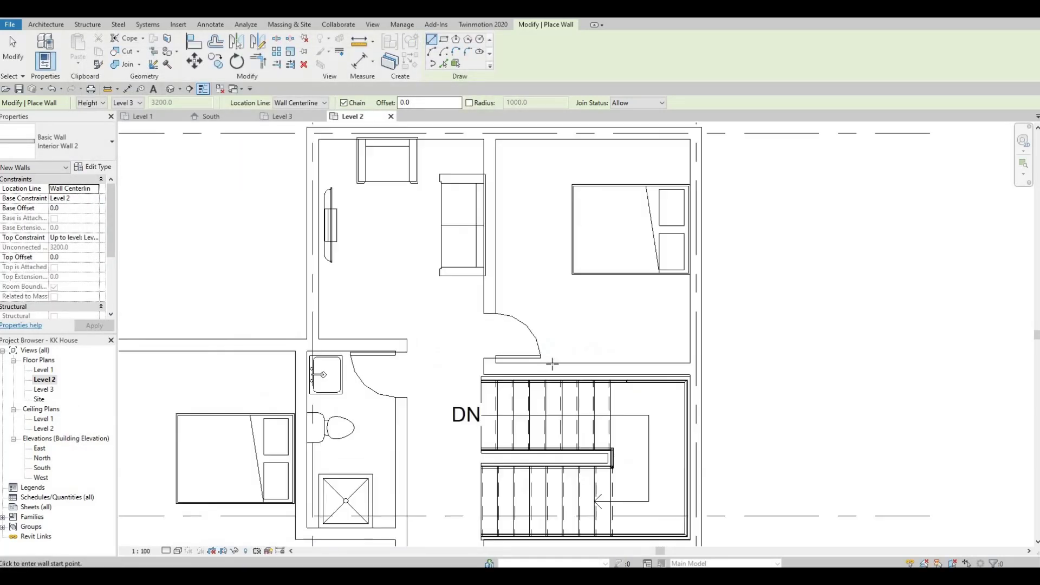
left_click(555, 362)
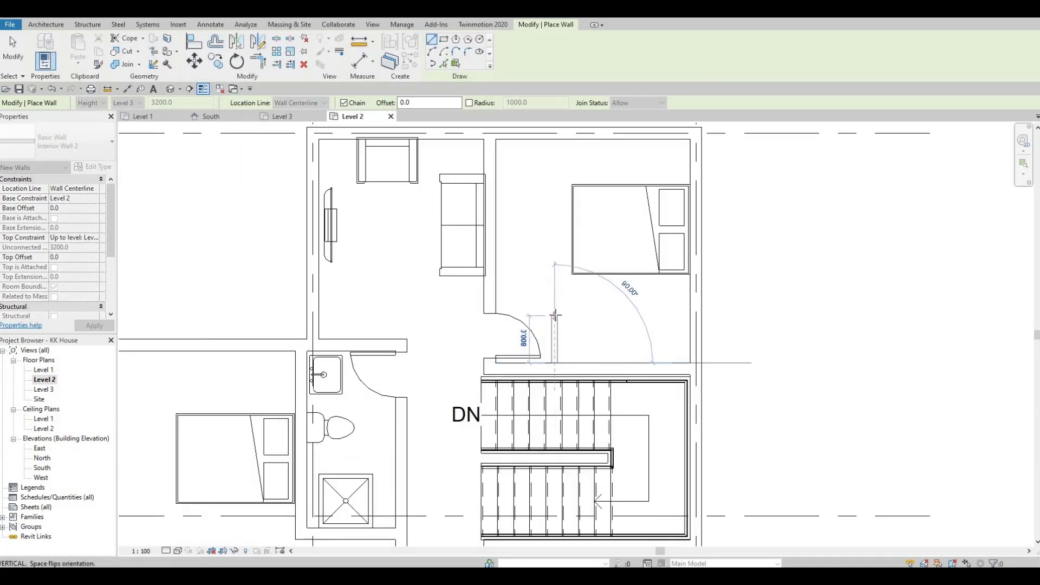
left_click(555, 316)
left_click(690, 316)
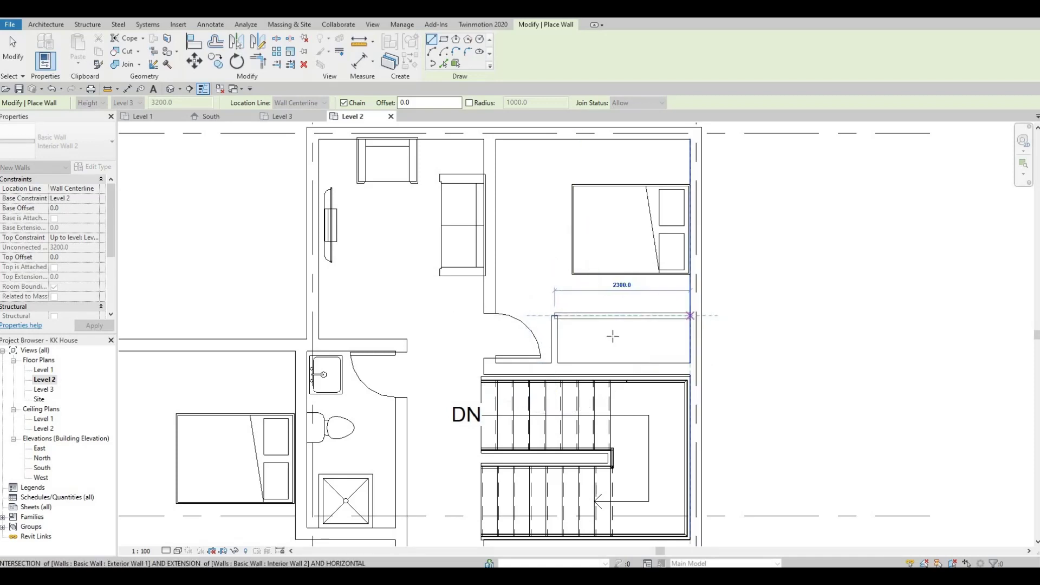
key("Escape")
Draw the lower-left bedroom closet: a 2400-long horizontal wall plus a short closing wall
middle_click_drag(501, 370, 566, 319)
scroll(567, 318, "down", 2)
middle_click_drag(525, 295, 559, 284)
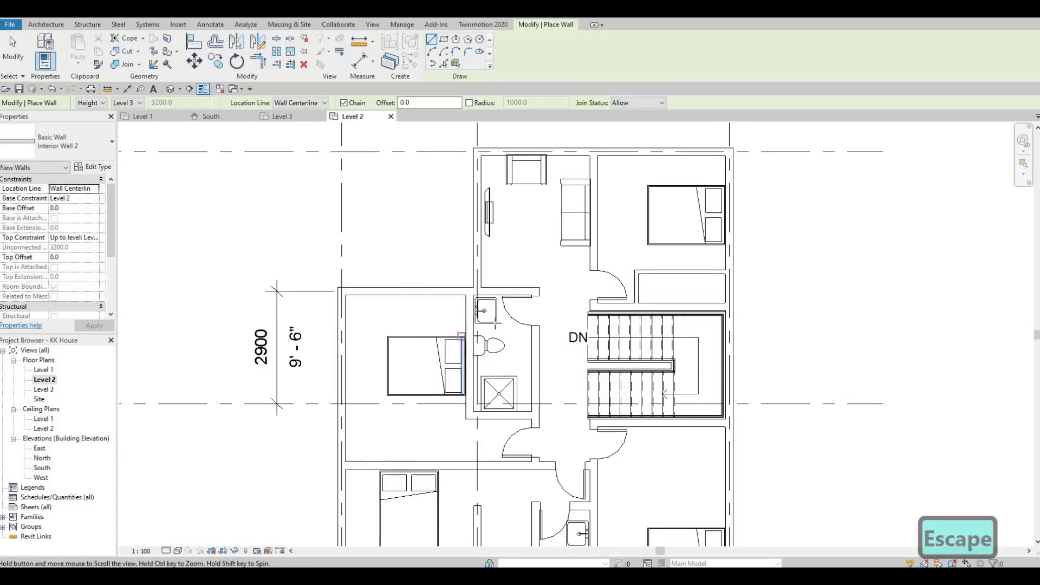
middle_click_drag(462, 339, 555, 259)
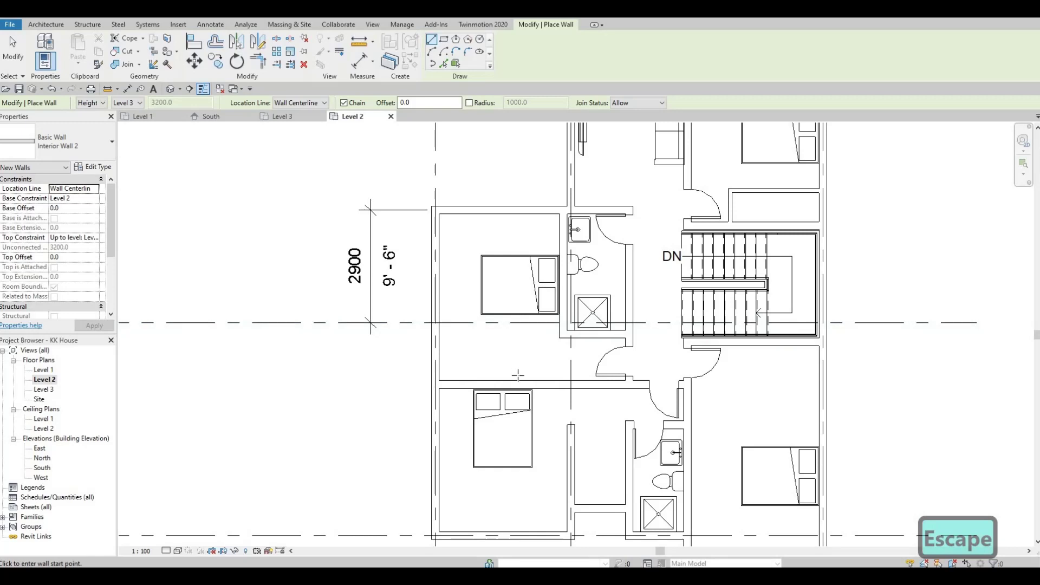
left_click(437, 341)
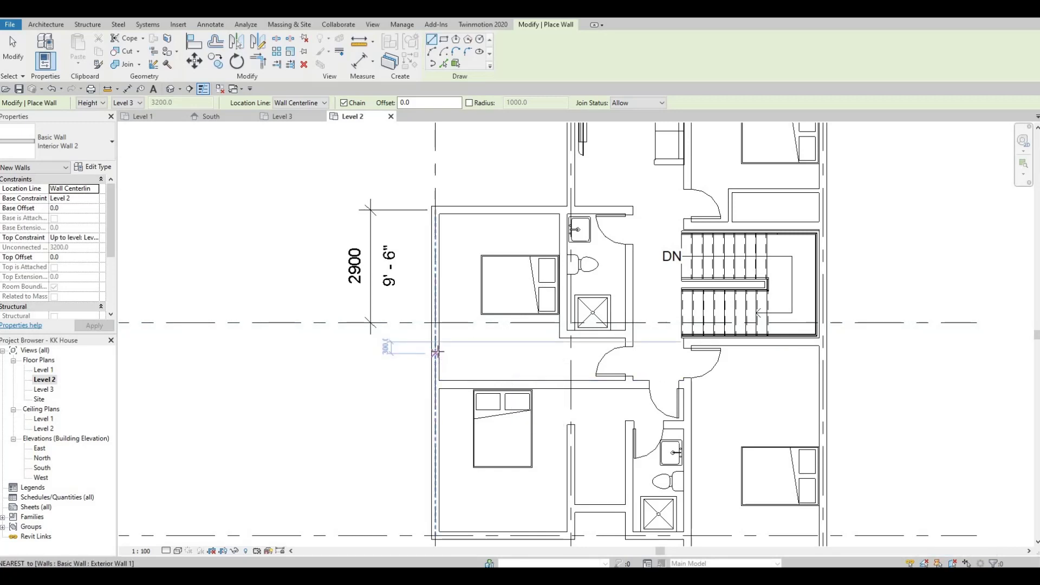
left_click(537, 353)
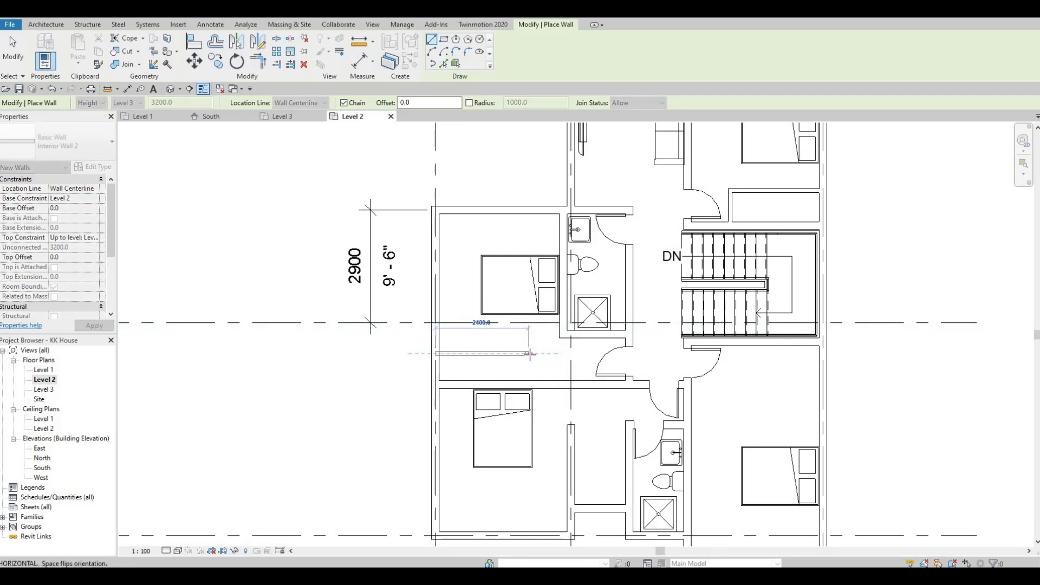
left_click(528, 374)
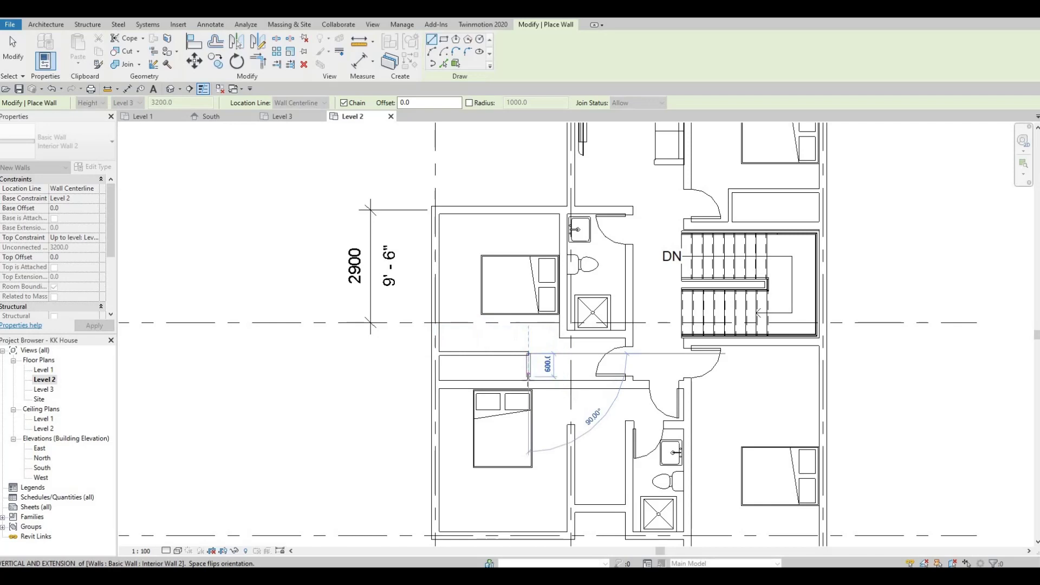
left_click(529, 380)
key("Escape")
Draw the closet wall in the lower-right bedroom below the stairs
middle_click_drag(570, 425, 530, 385)
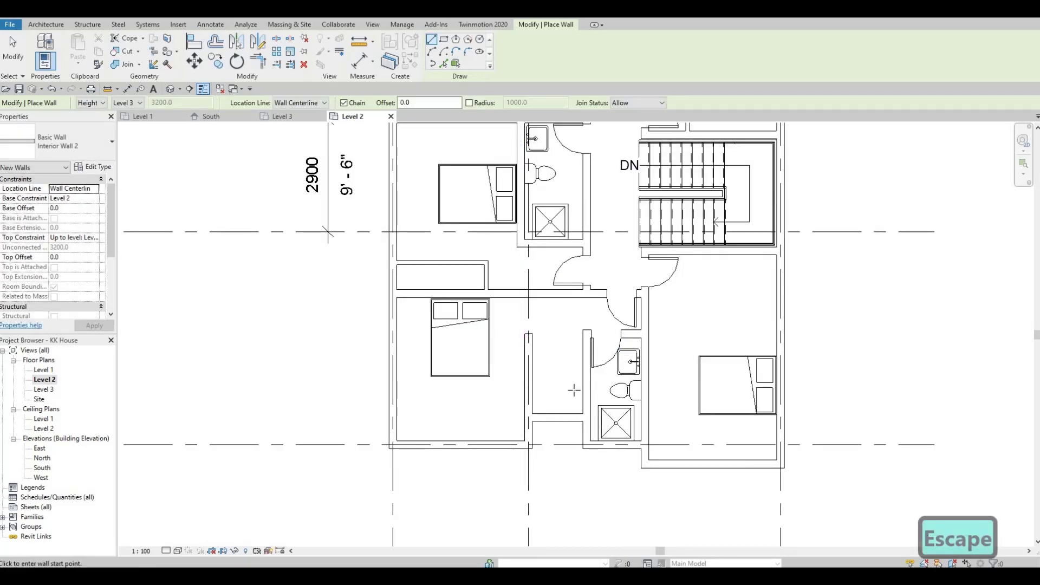
middle_click_drag(614, 390, 538, 388)
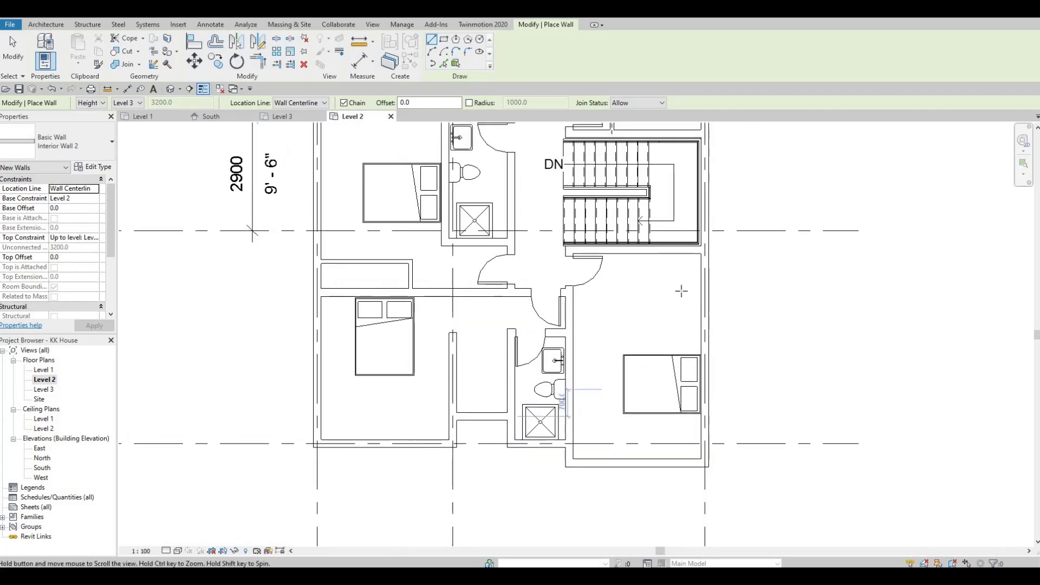
left_click(608, 253)
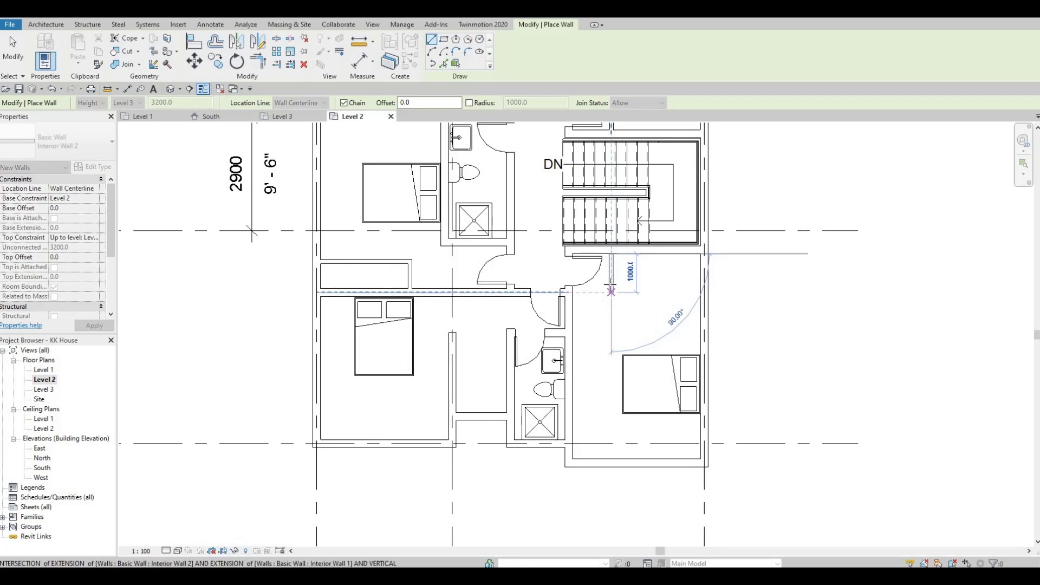
left_click(704, 280)
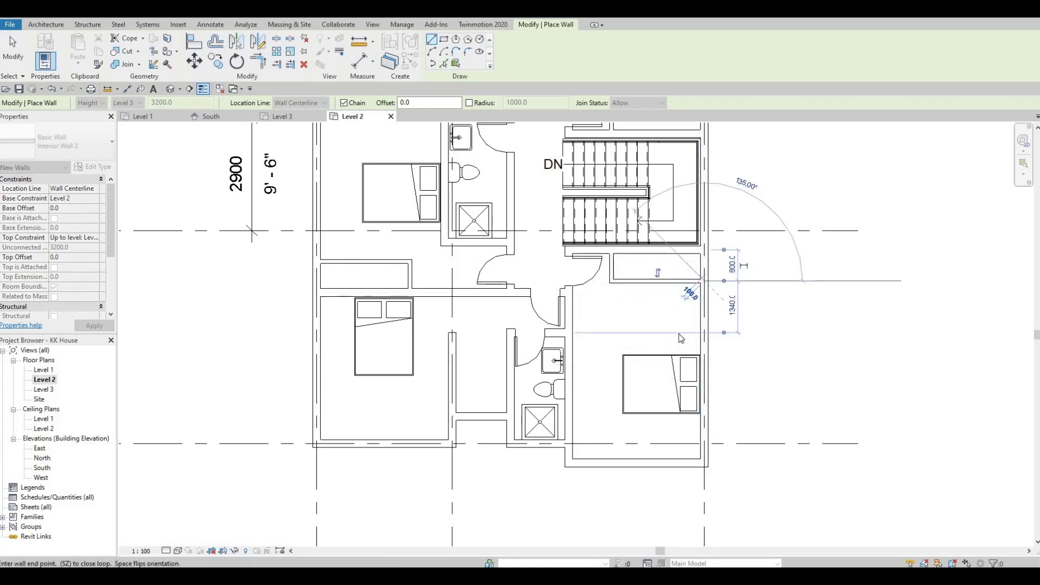
key("Escape")
key("Escape")
scroll(649, 347, "down", 5)
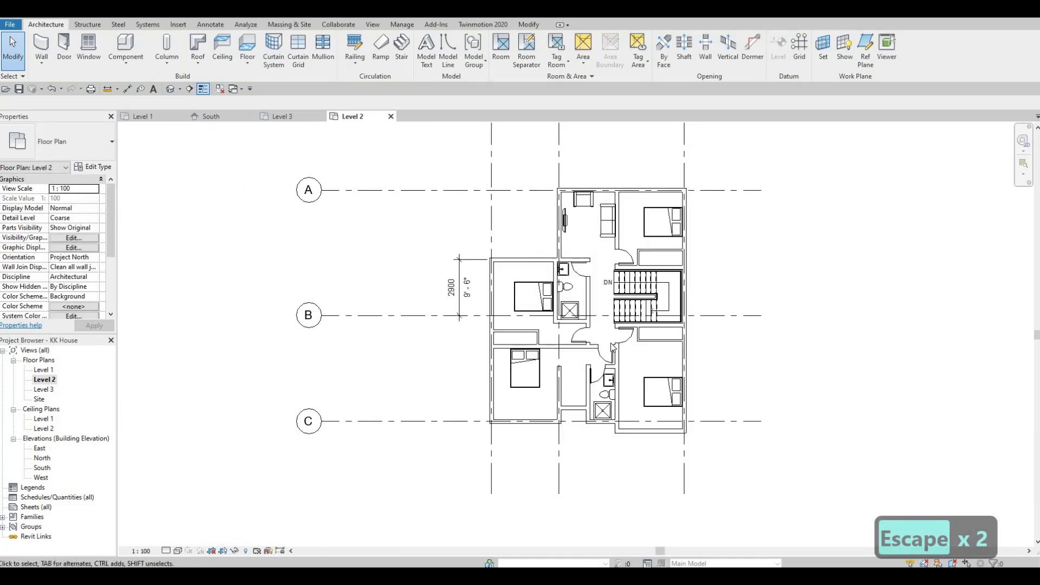
Start a detail line using the <Demolished> dashed line style
middle_click_drag(609, 329, 585, 337)
scroll(580, 302, "up", 1)
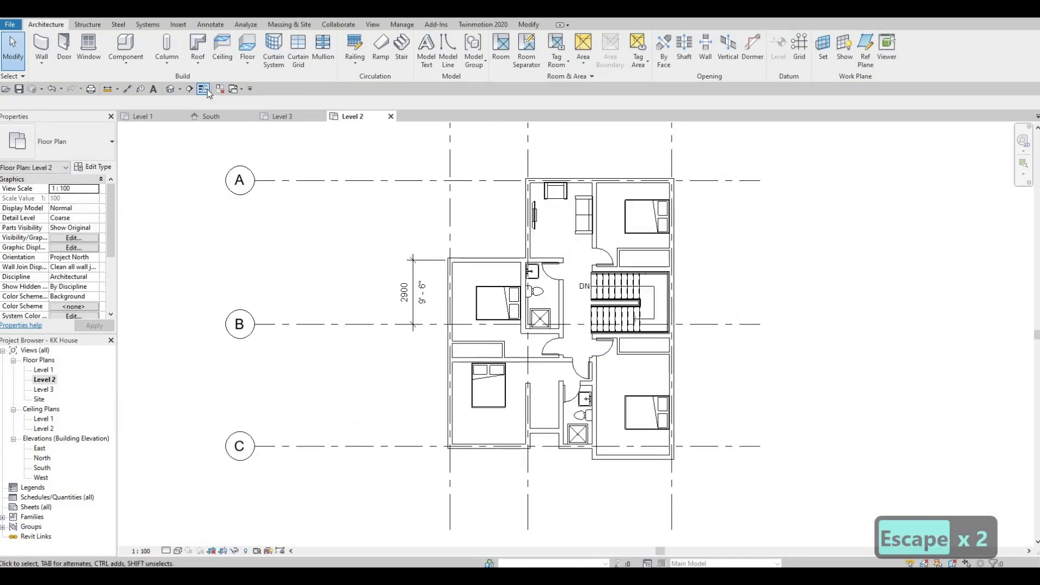
left_click(211, 24)
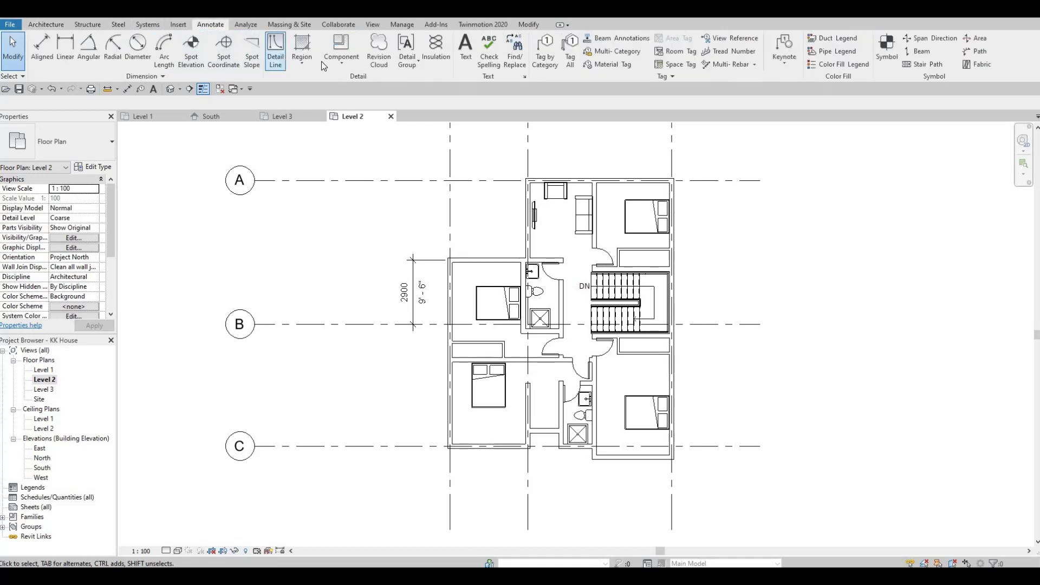
left_click(275, 50)
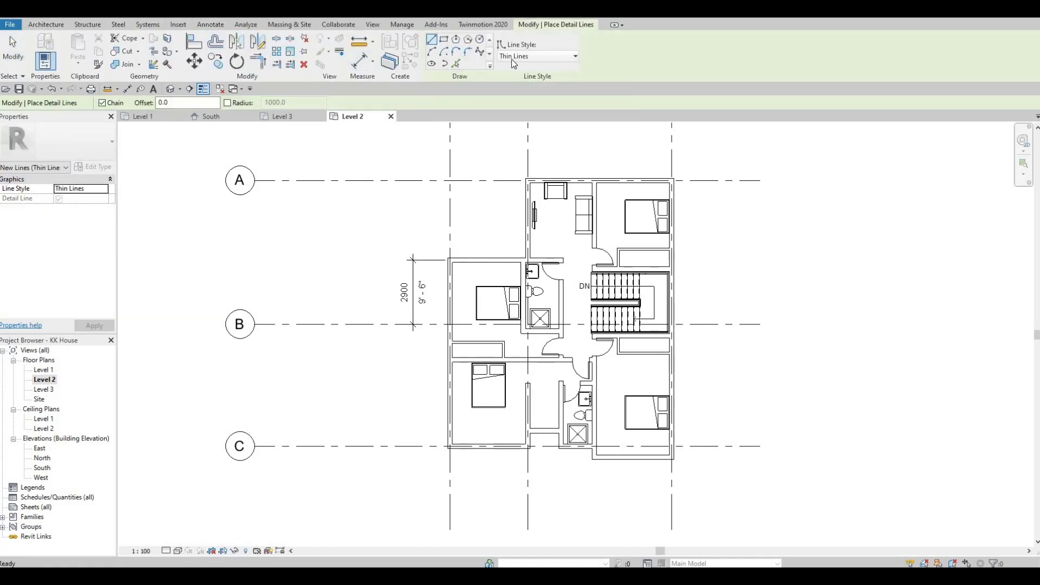
left_click(536, 56)
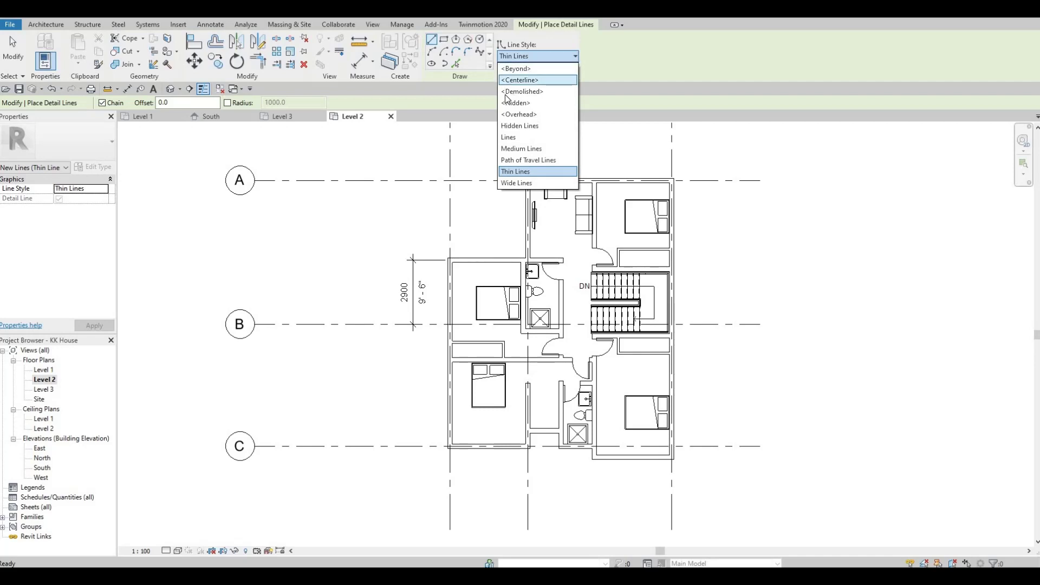
left_click(520, 96)
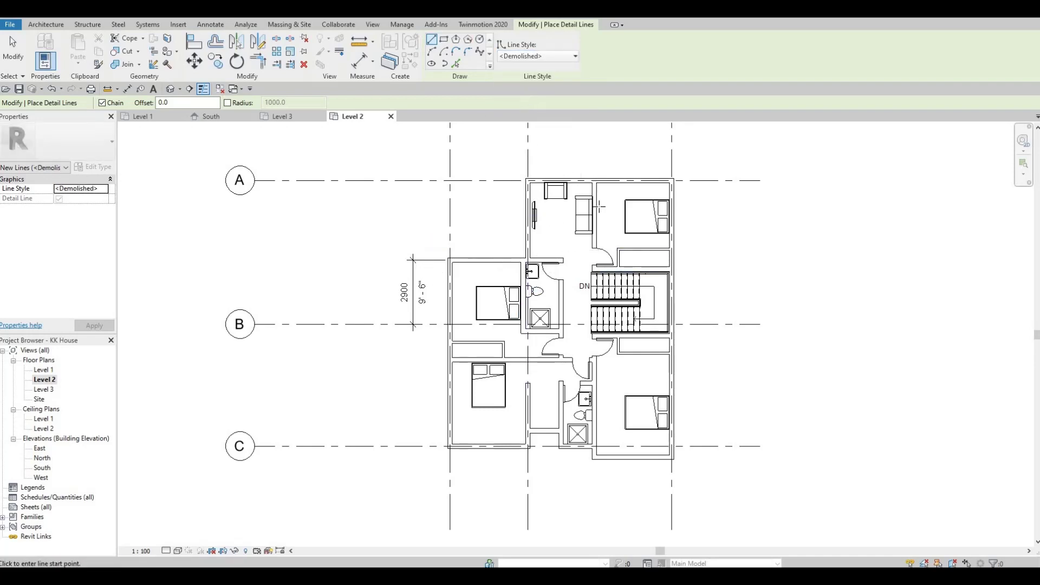
Begin a dashed rod line in the closet beside the stair, then cancel it
scroll(636, 277, "up", 2)
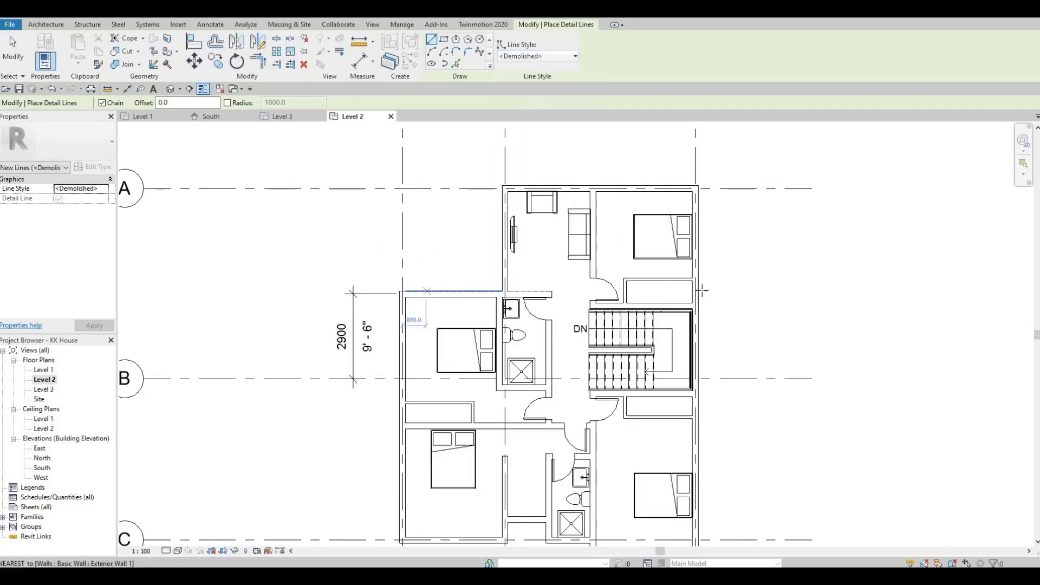
scroll(650, 290, "up", 4)
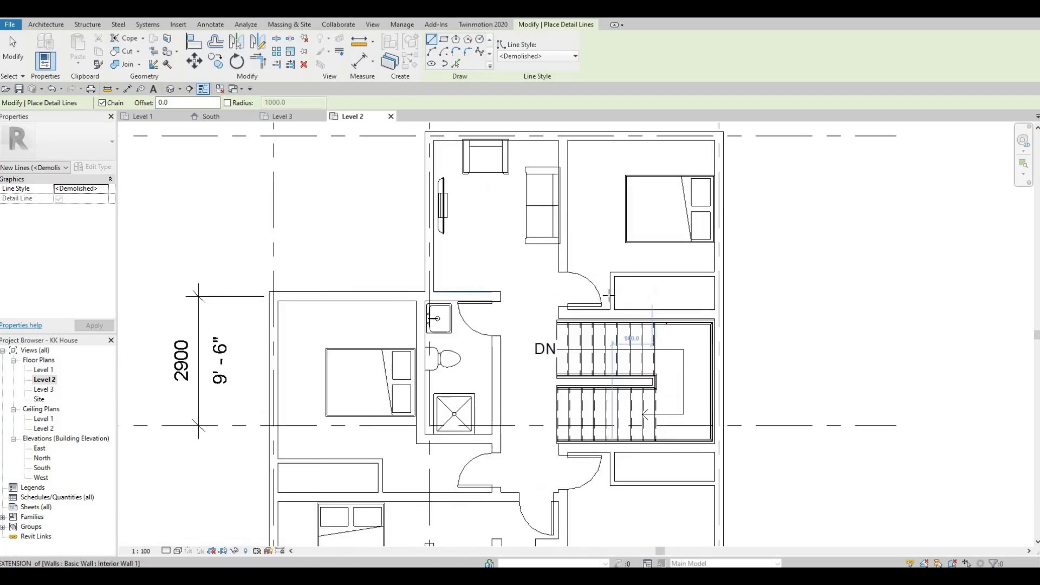
left_click(599, 268)
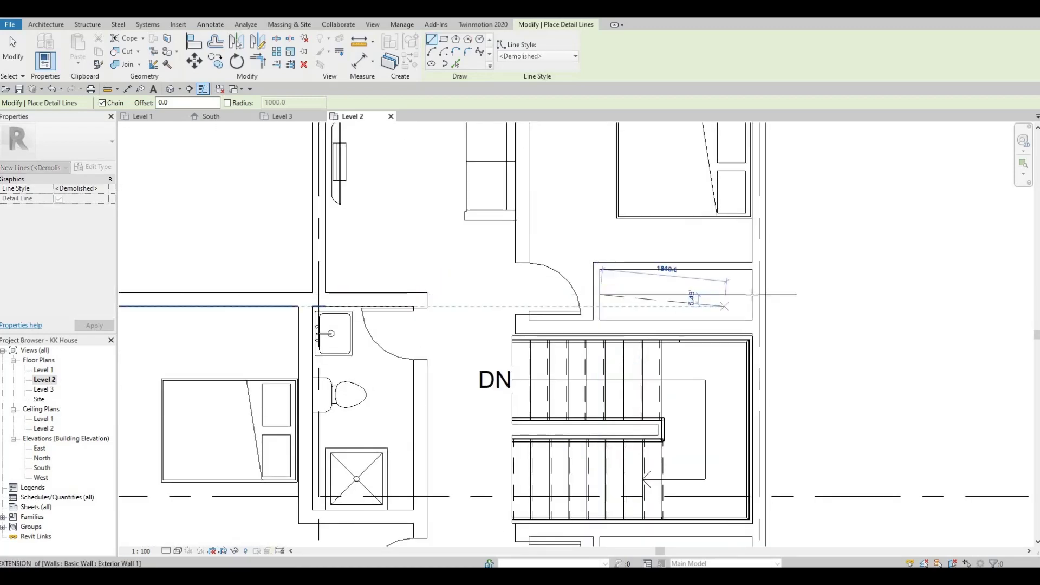
key("Escape")
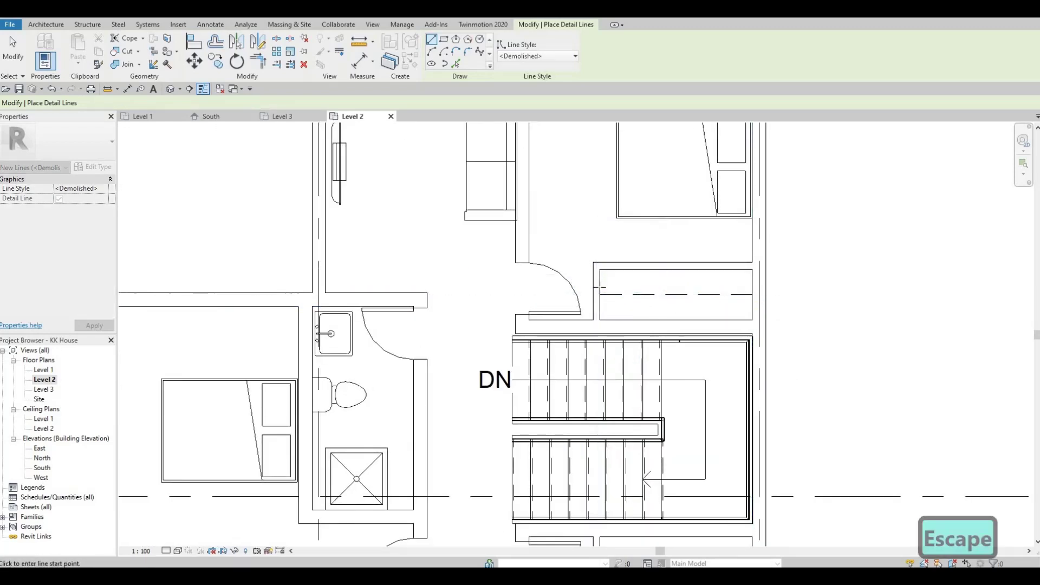
Draw a dashed rod line across the stair-side closet
left_click(600, 287)
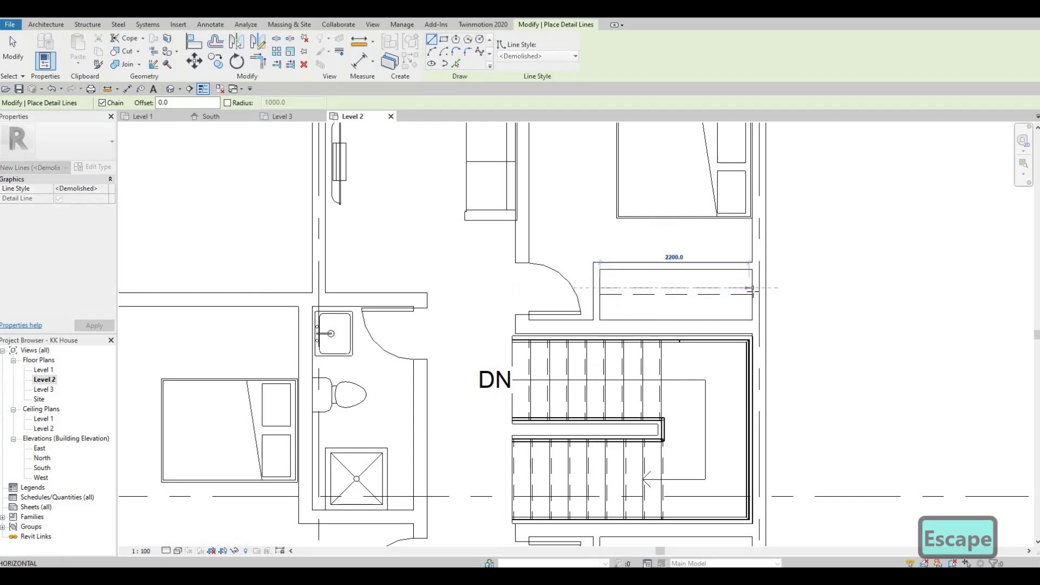
left_click(754, 291)
key("Escape")
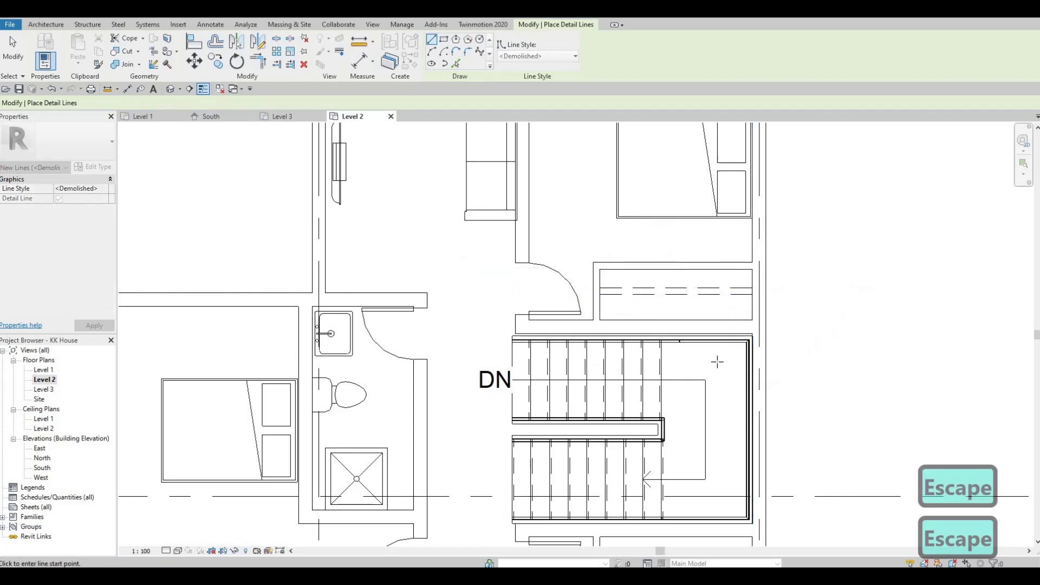
scroll(718, 363, "down", 3)
scroll(699, 345, "up", 2)
scroll(674, 357, "up", 2)
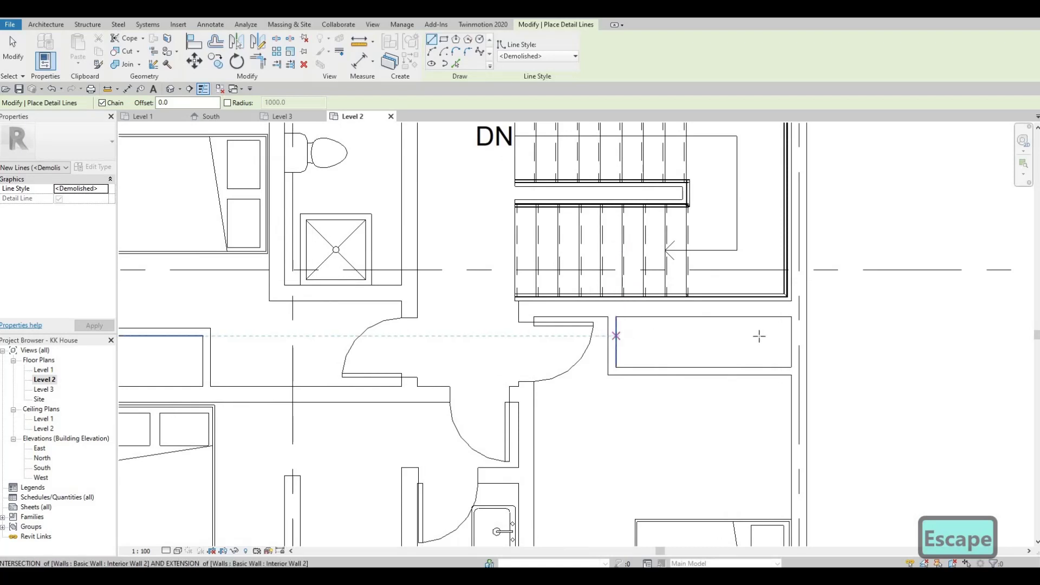
Draw two dashed rod lines across the closet below the stair
left_click(640, 346)
left_click(790, 337)
key("Escape")
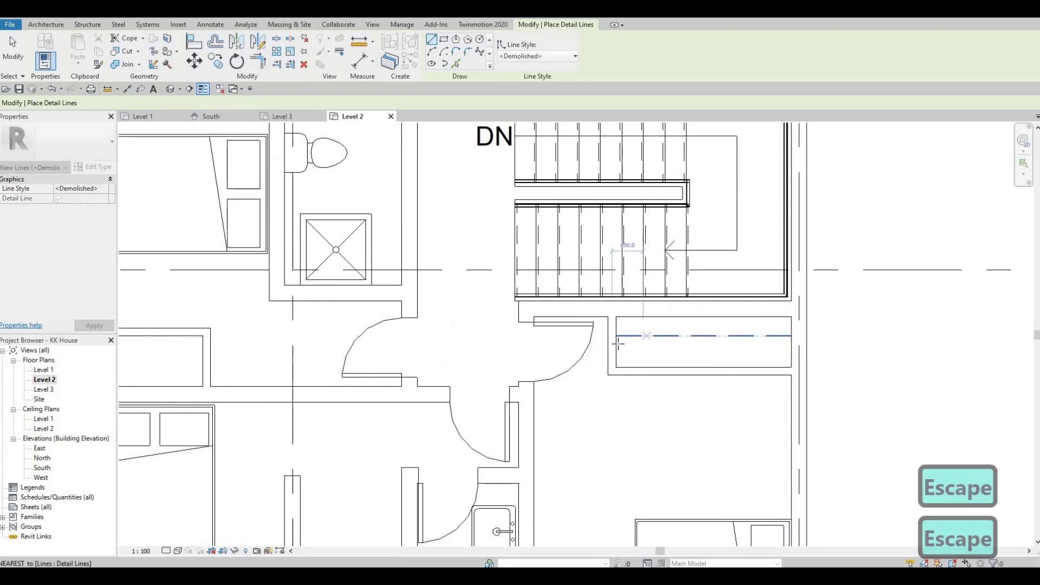
left_click(616, 342)
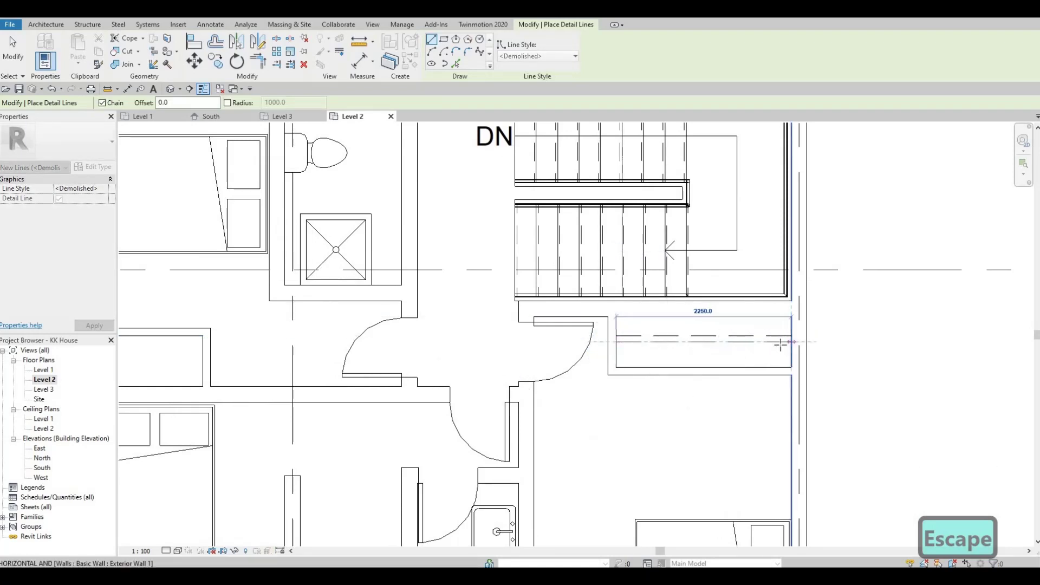
left_click(783, 344)
key("Escape")
scroll(662, 300, "down", 3)
scroll(650, 428, "up", 1)
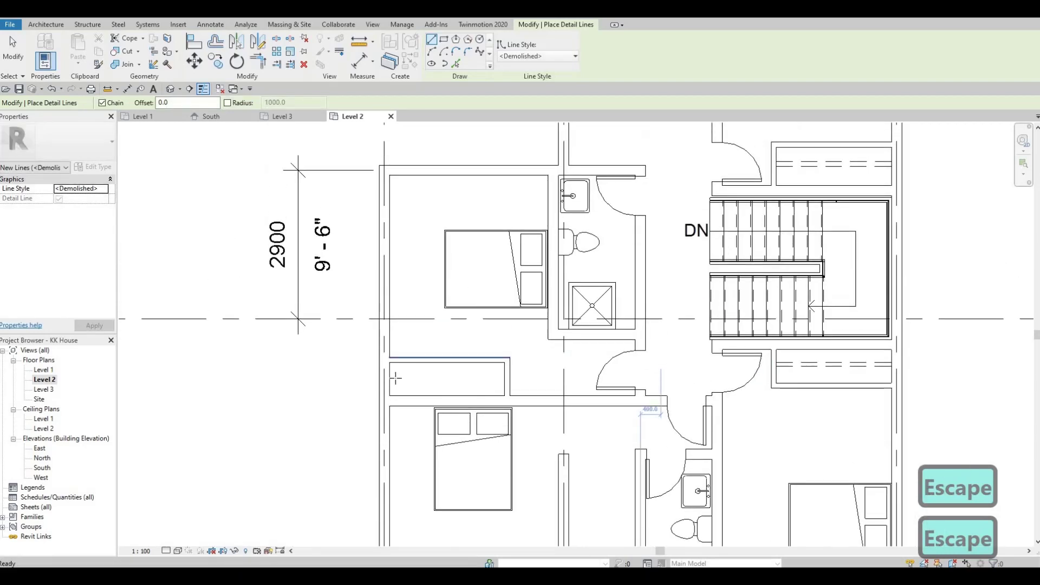
scroll(390, 368, "up", 3)
Draw a dashed rod line across the left bedroom closet
left_click(591, 373)
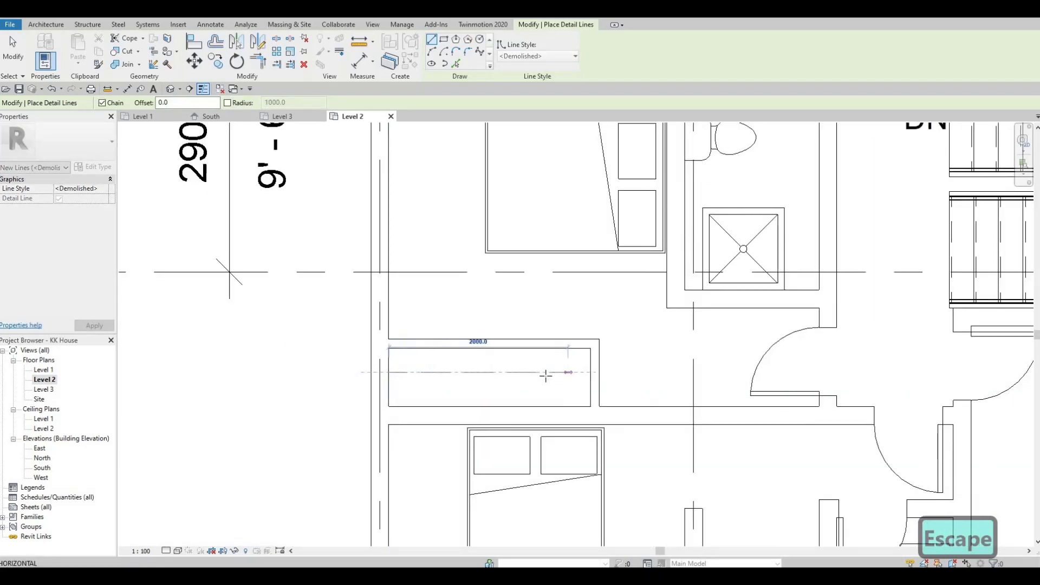
left_click(389, 372)
key("Escape")
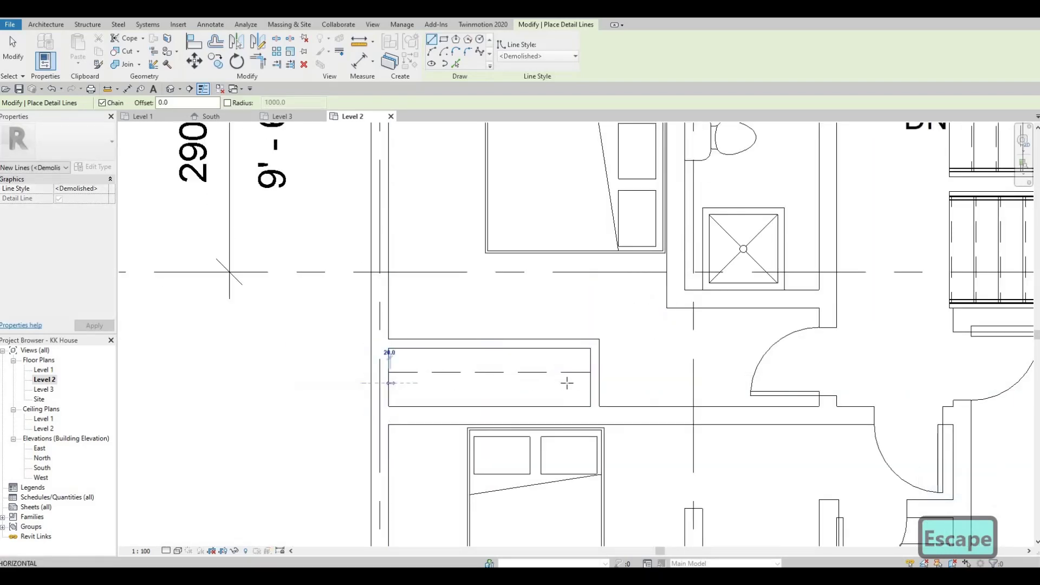
left_click(390, 383)
key("Escape")
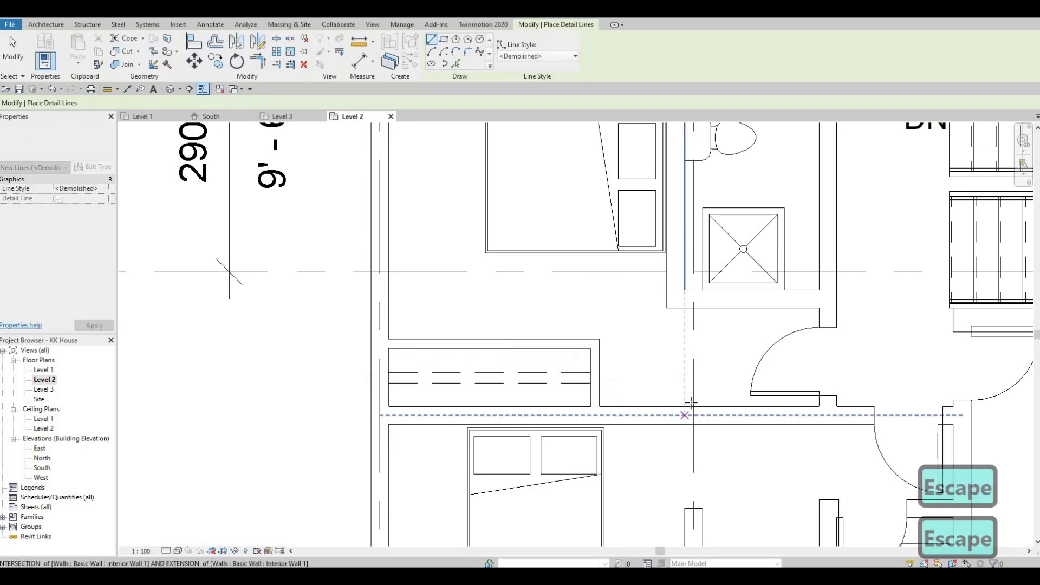
Draw an L-shaped dashed line outlining the central closet
scroll(704, 347, "down", 2)
middle_click_drag(769, 363, 707, 273)
scroll(713, 282, "down", 1)
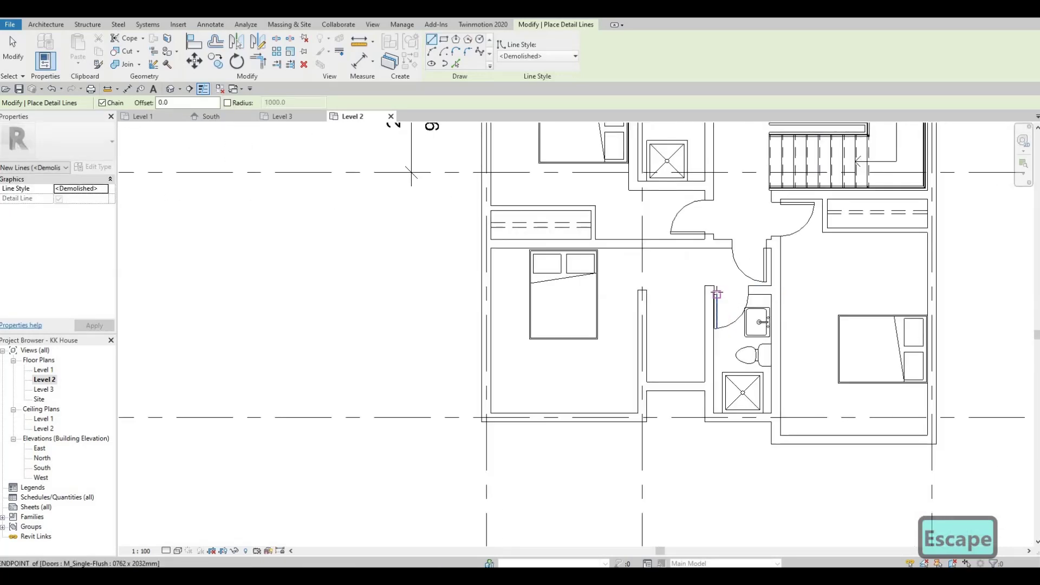
scroll(721, 295, "up", 2)
left_click(673, 285)
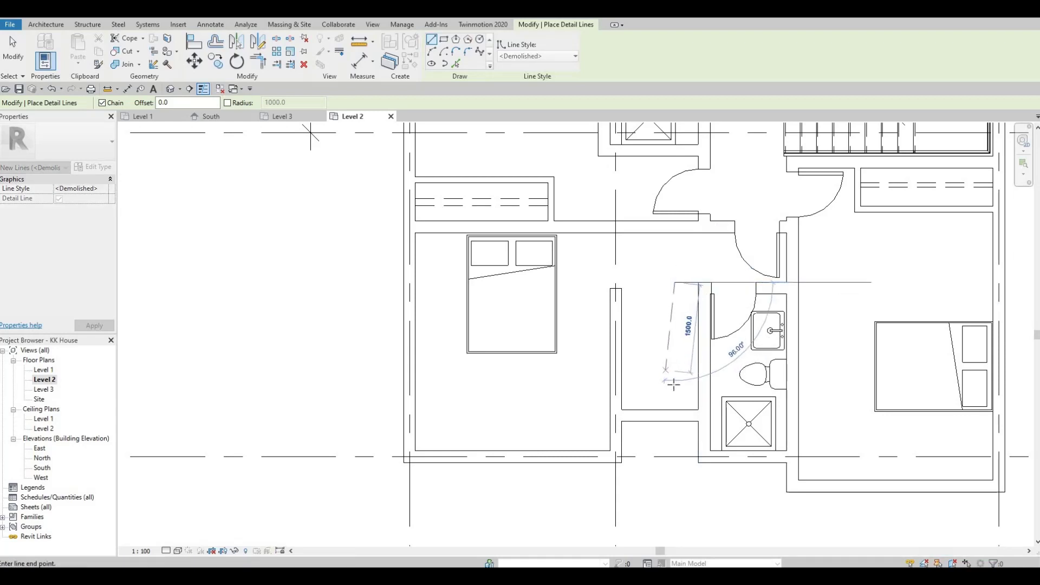
left_click(625, 379)
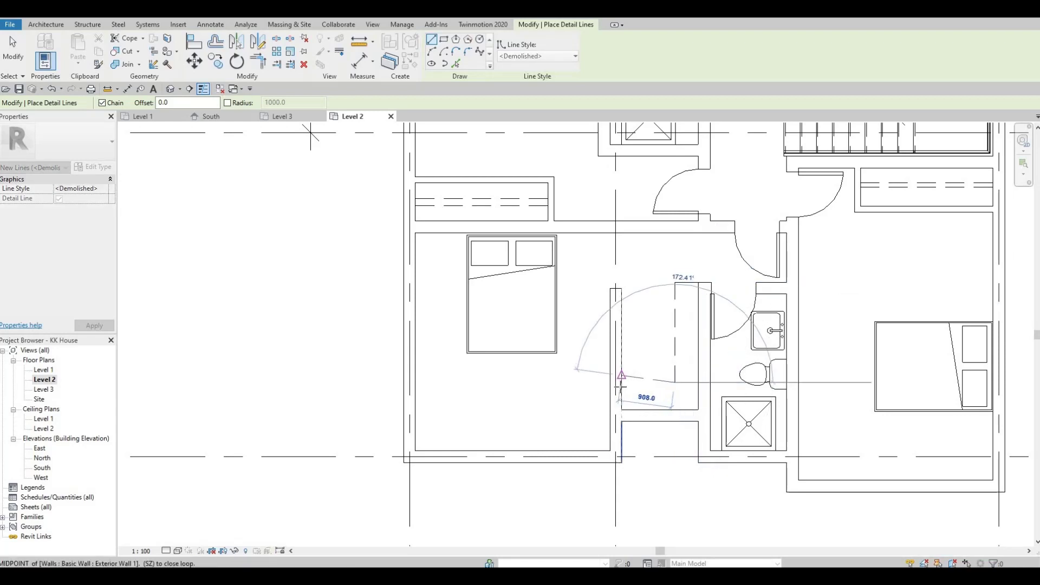
left_click(621, 382)
Extend one closet wall up to the grid intersection and stretch the top wall left to the corner
key("Escape")
key("Escape")
key("Escape")
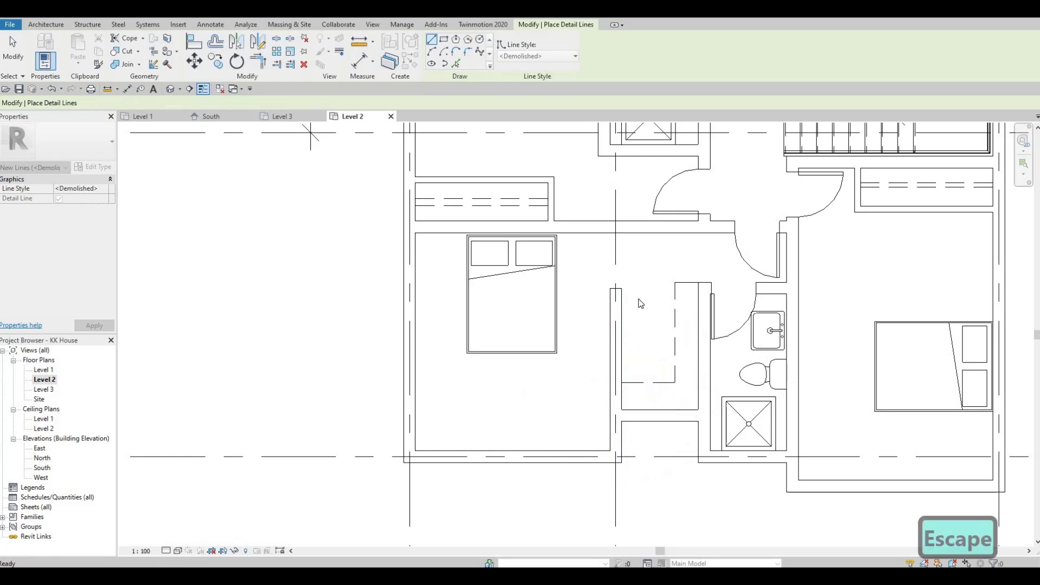
scroll(615, 305, "up", 2)
left_click(614, 304)
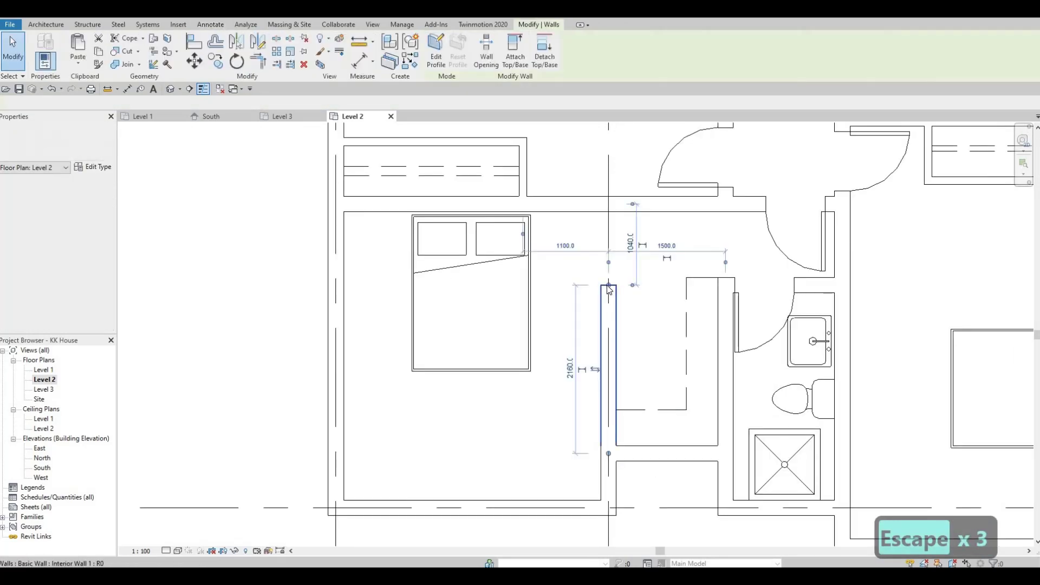
left_click_drag(608, 285, 609, 274)
key("Escape")
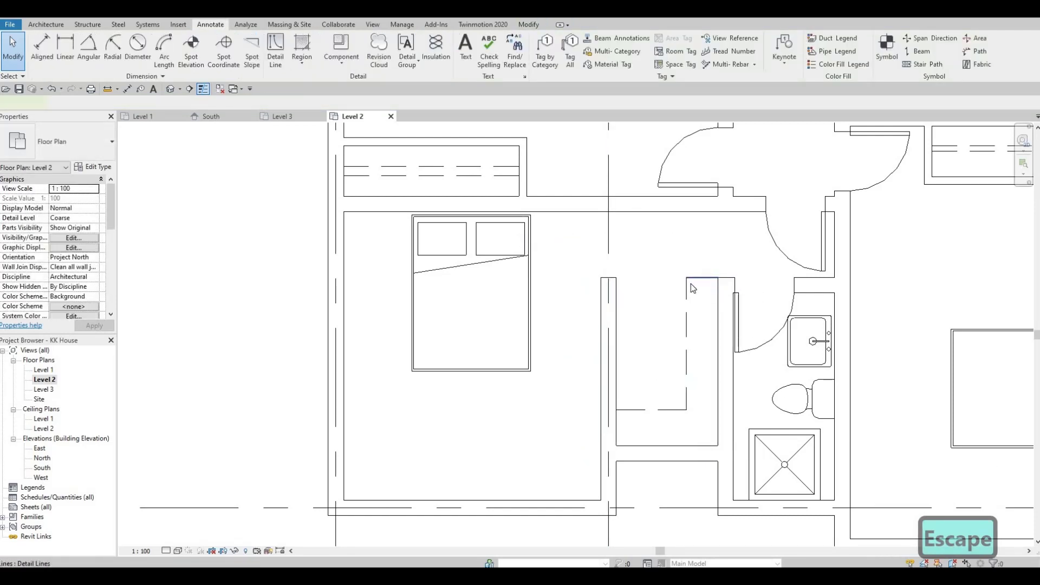
left_click(693, 288)
key("Escape")
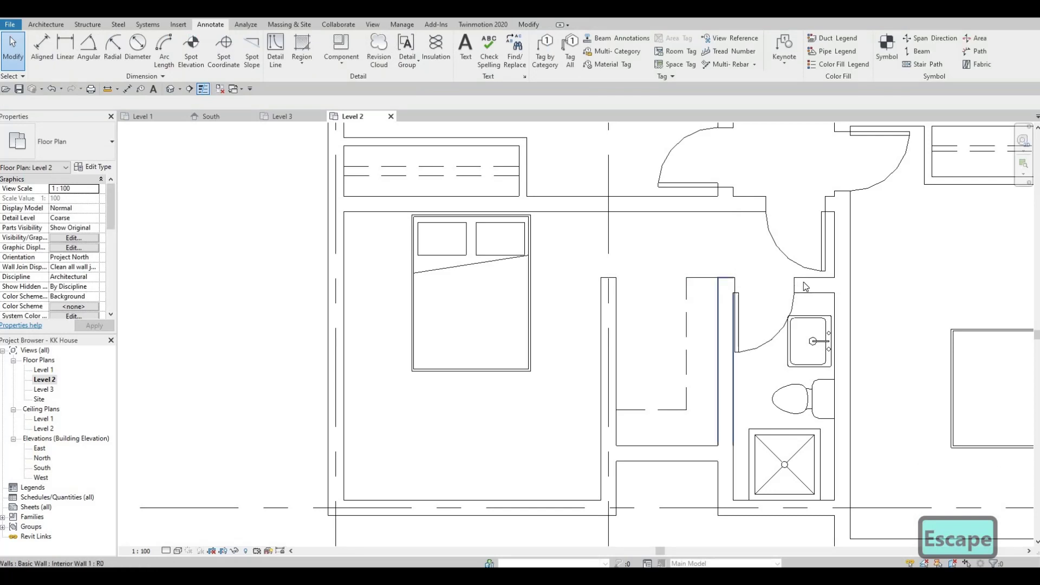
left_click(719, 283)
left_click_drag(725, 285, 618, 282)
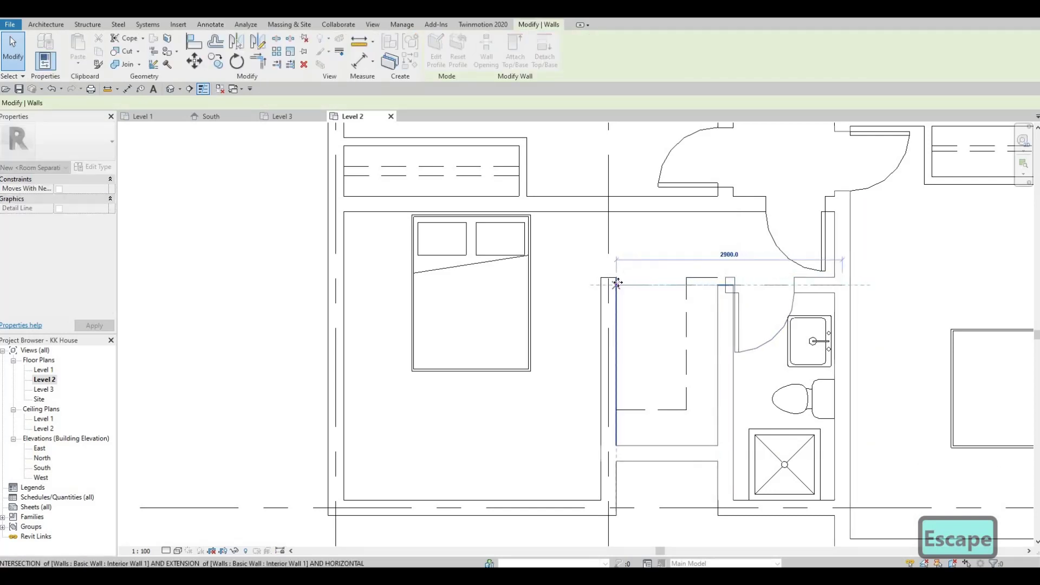
key("Escape")
key("Escape")
Cut a rectangular wall opening through the top closet wall as the central closet entrance
left_click(667, 288)
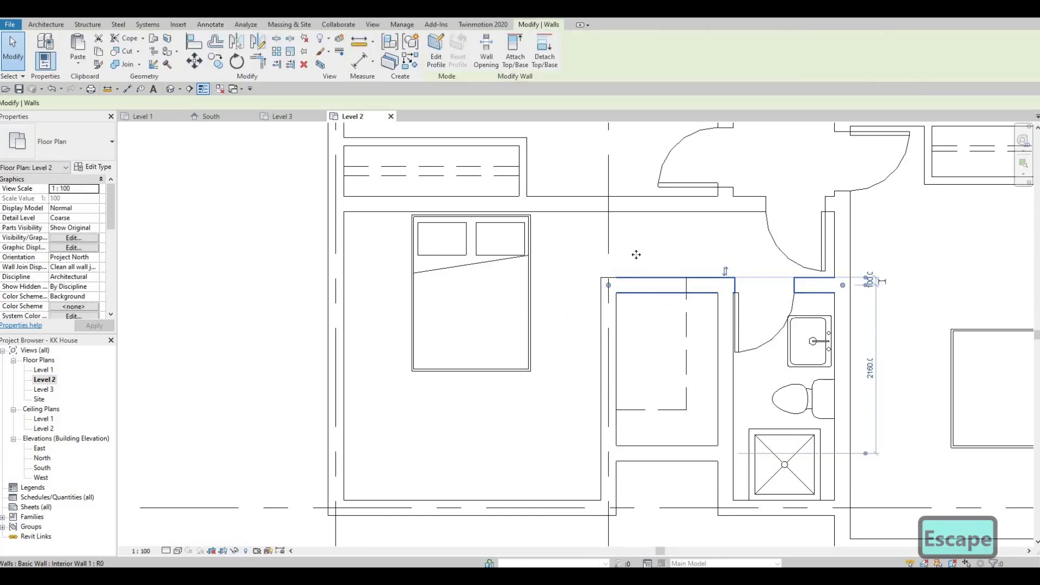
left_click(486, 52)
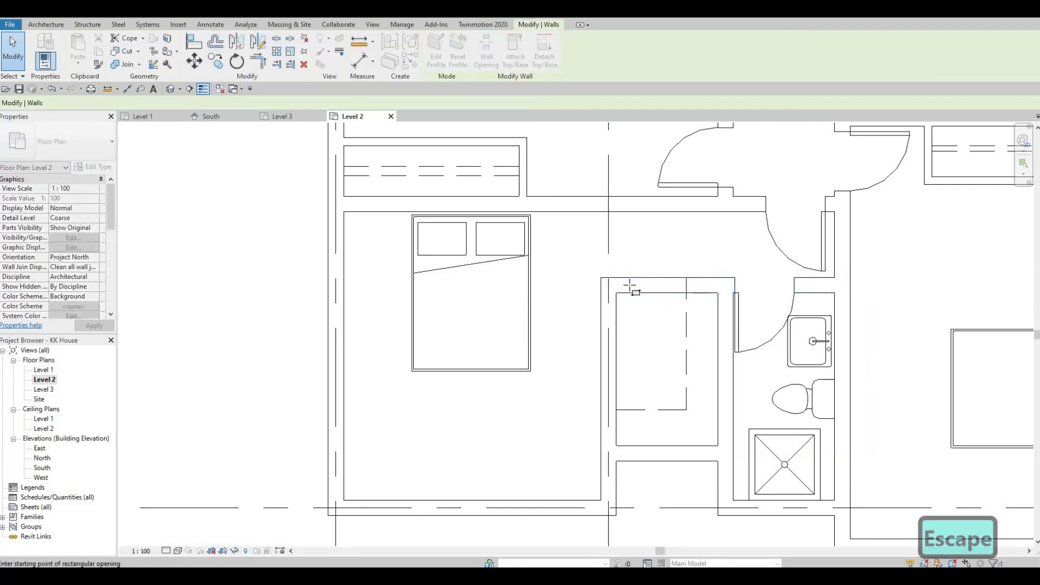
left_click(681, 292)
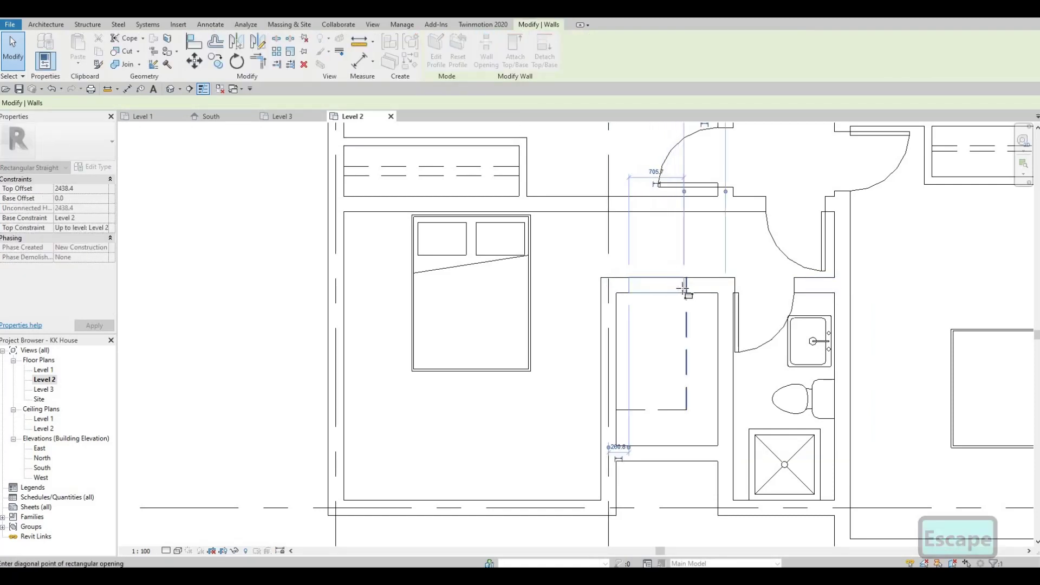
left_click(628, 292)
key("Escape")
key("Escape")
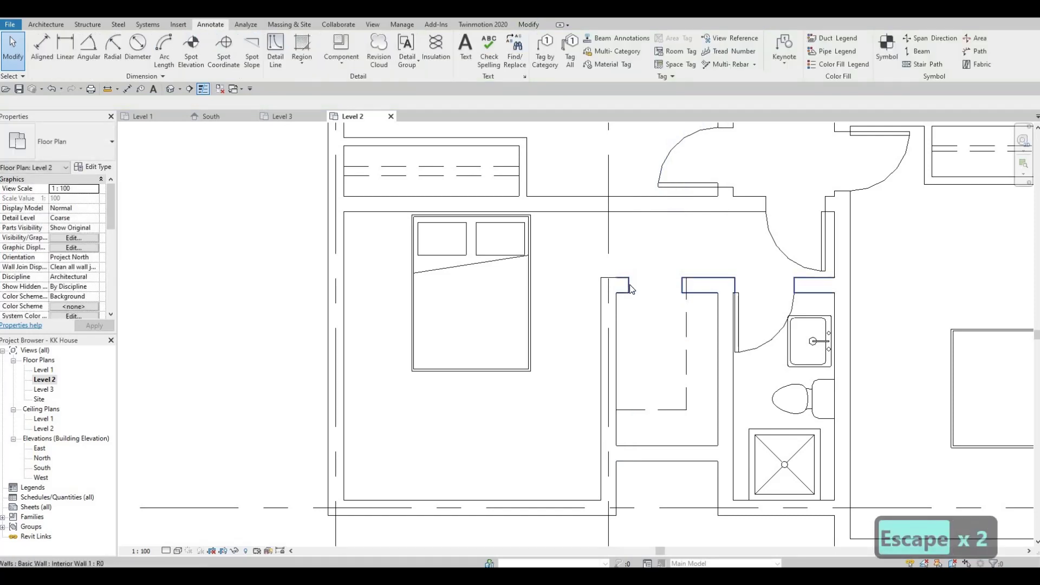
left_click(622, 284)
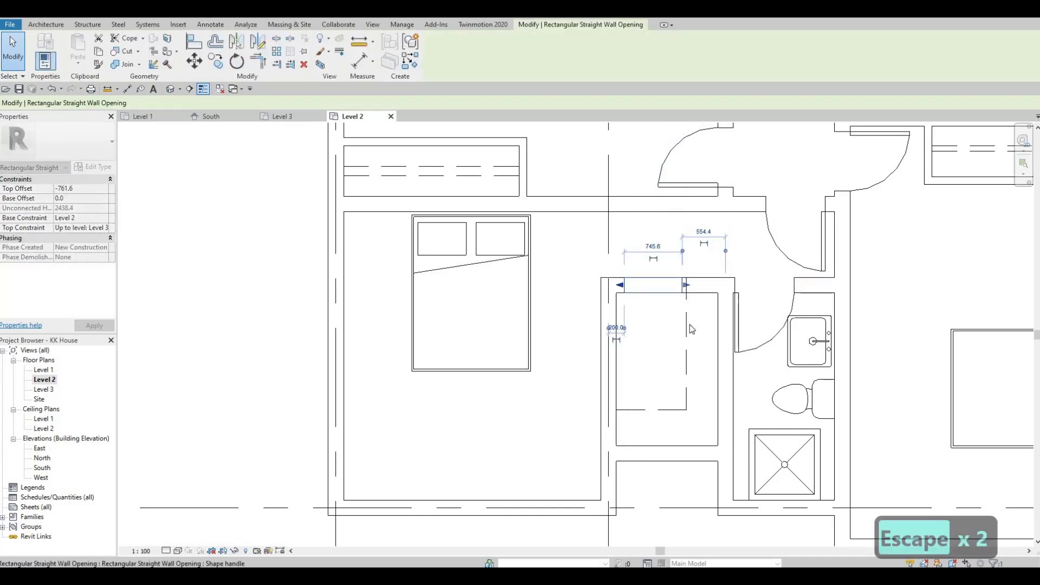
key("Escape")
Nudge the central closet's dashed lines, horizontal legs down and vertical leg right, reaching 1620
left_click(687, 282)
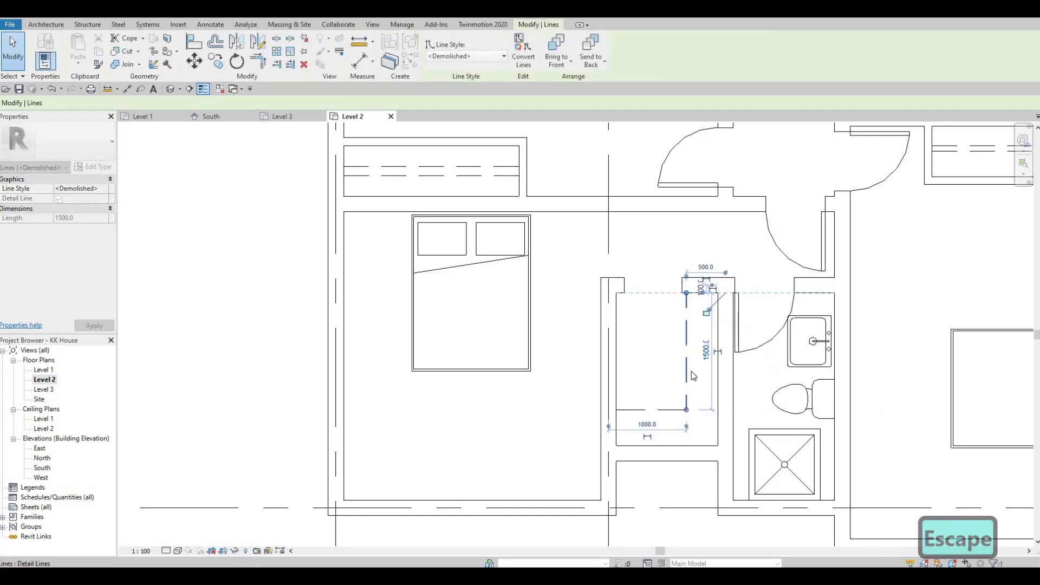
key("Escape")
key("Escape")
left_click(670, 410)
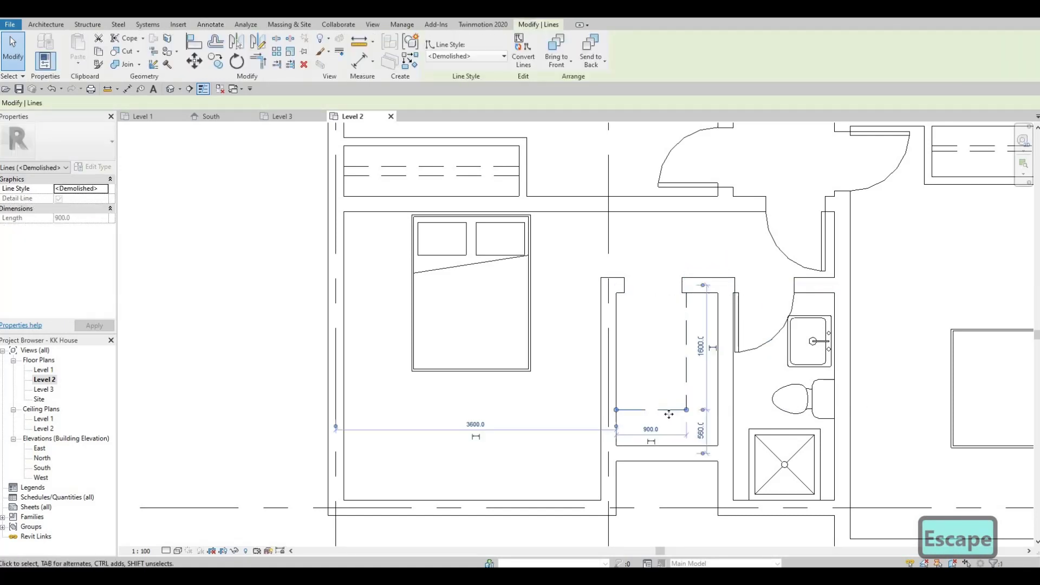
key("Down")
key("Down")
key("Down")
key("Down")
key("Down")
key("Down")
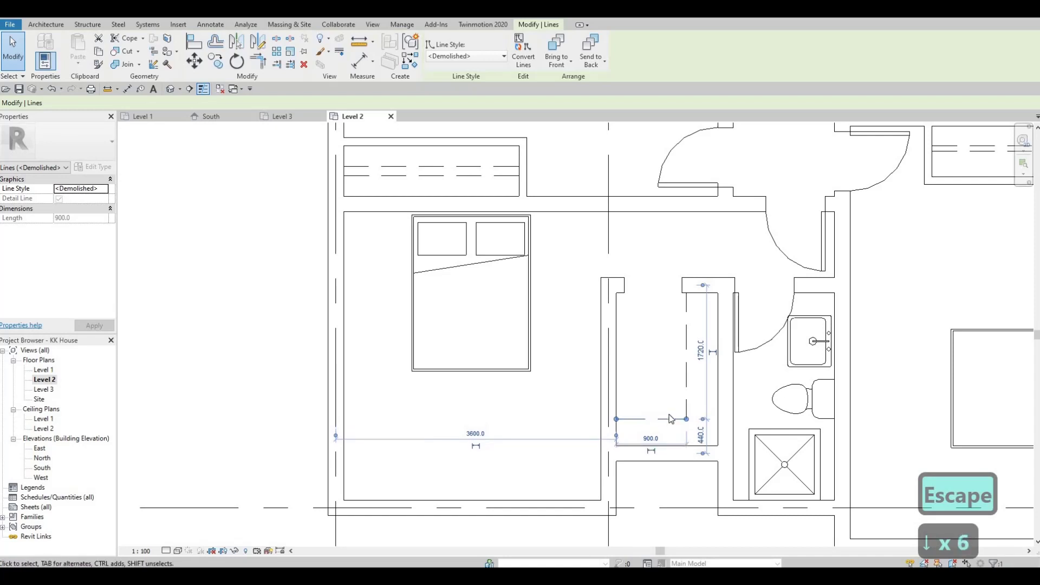
key("Escape")
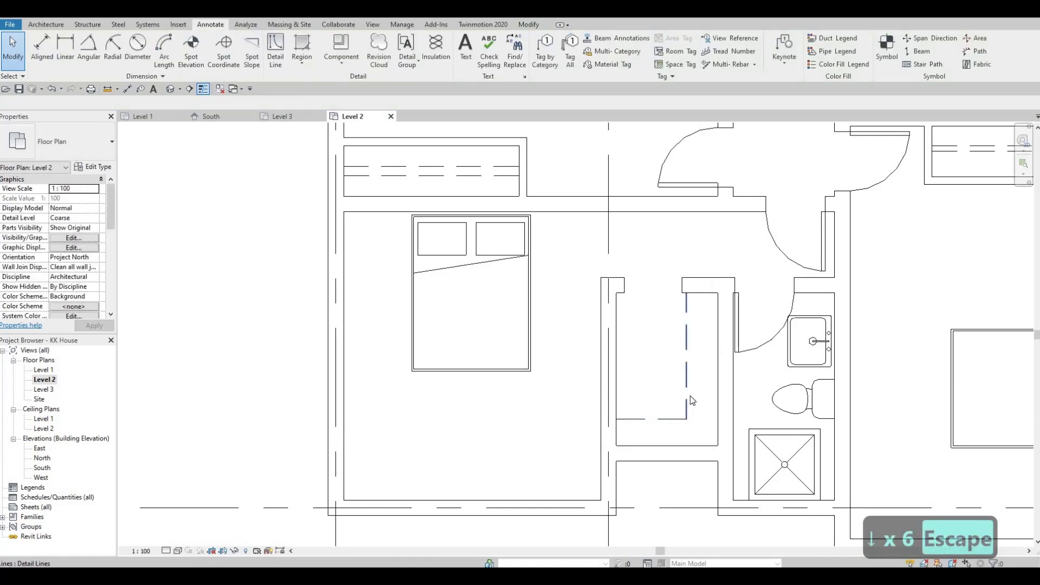
left_click(688, 401)
key("Right")
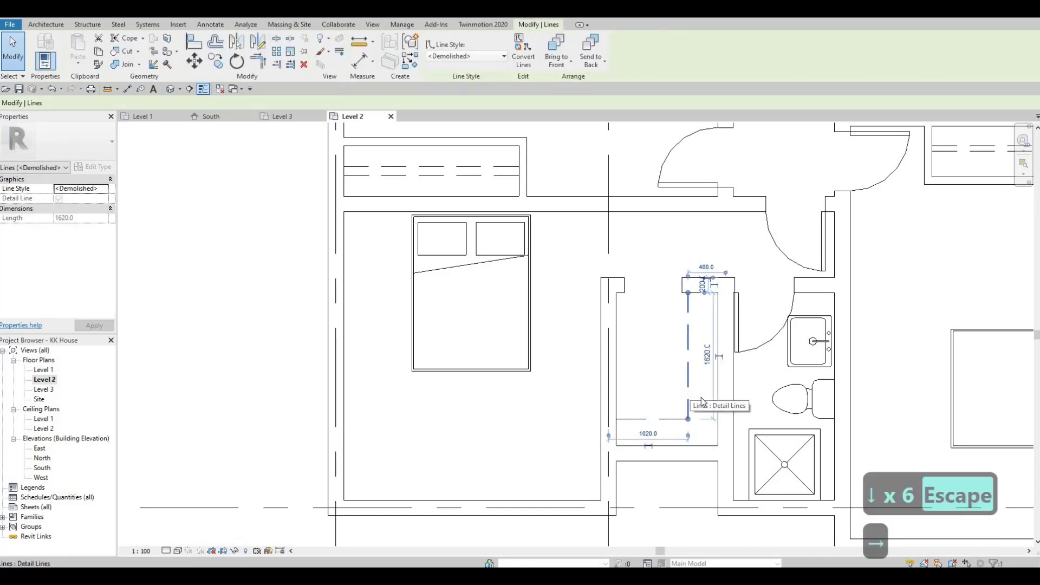
key("Escape")
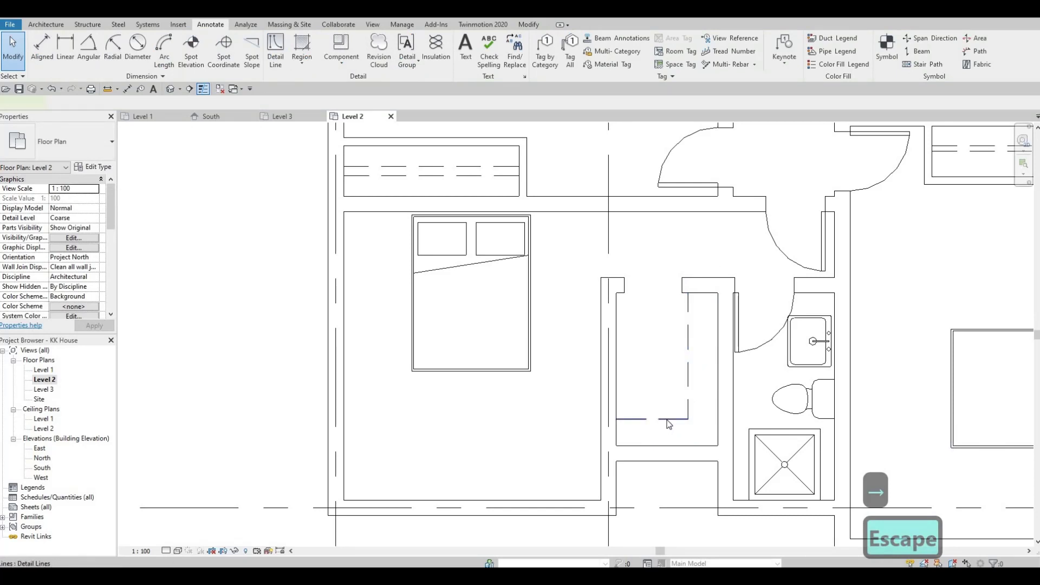
left_click(669, 422)
key("Down")
key("Escape")
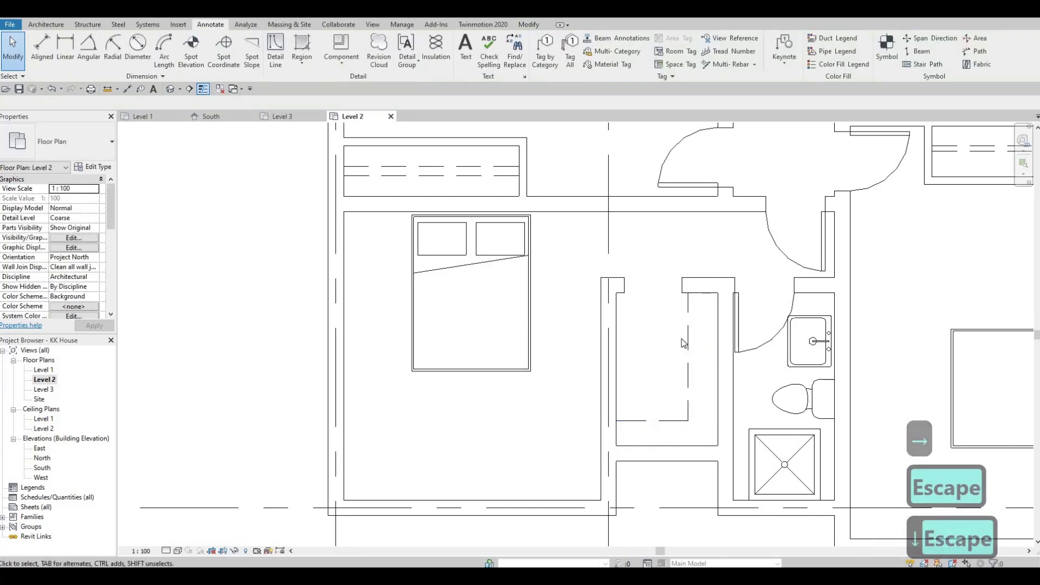
scroll(684, 343, "down", 5)
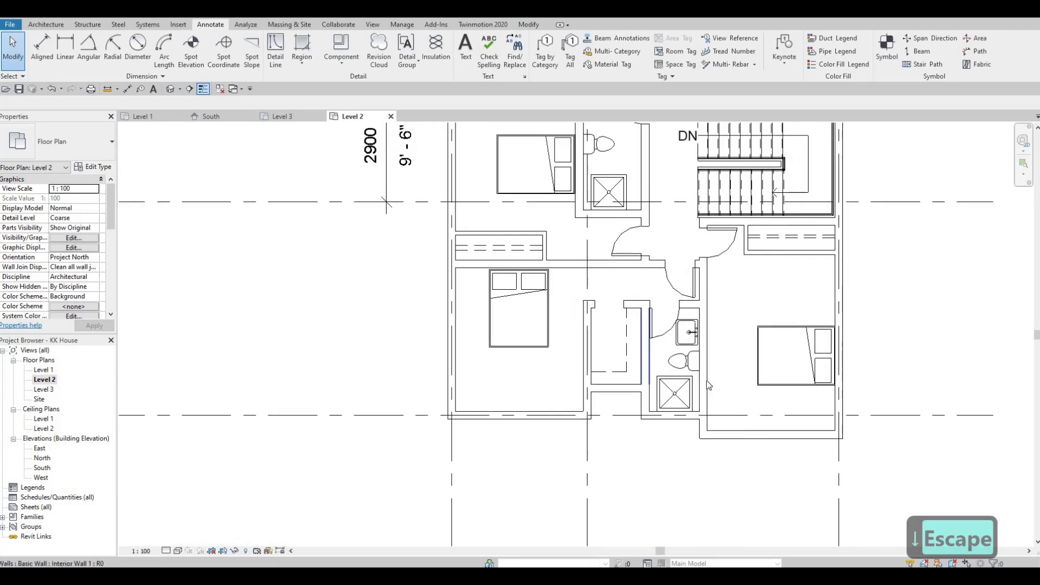
Inspect the 2250-long dashed rod lines in the left and upper-right bedroom closets
middle_click_drag(741, 360, 722, 374)
middle_click_drag(752, 329, 732, 501)
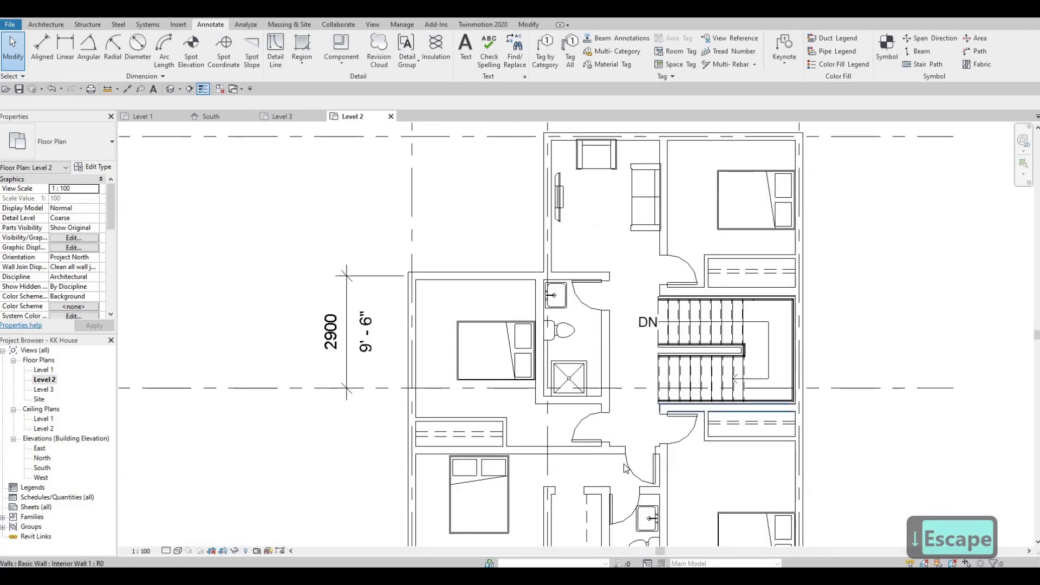
middle_click_drag(628, 455, 633, 413)
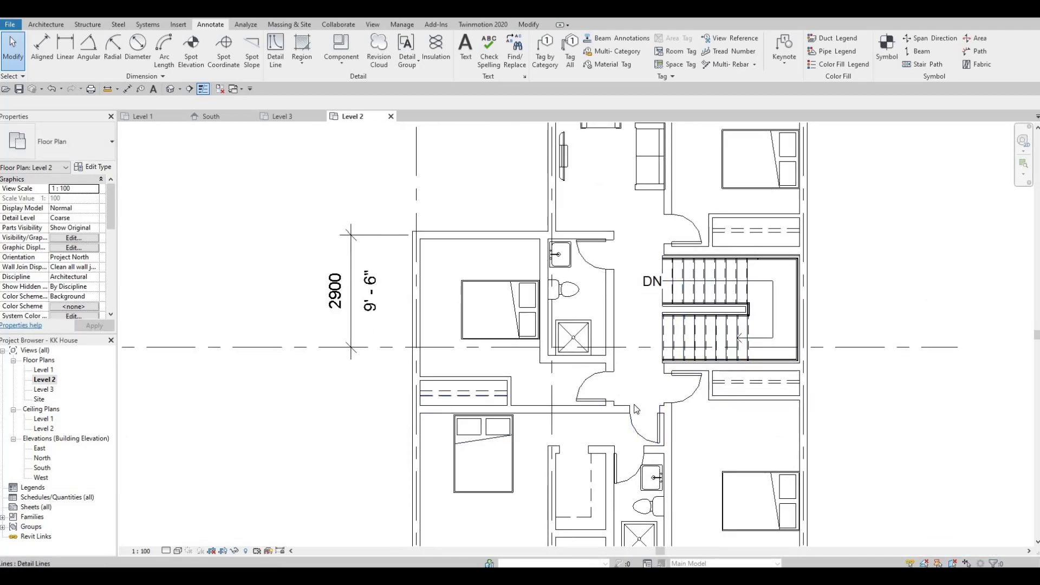
left_click(482, 396)
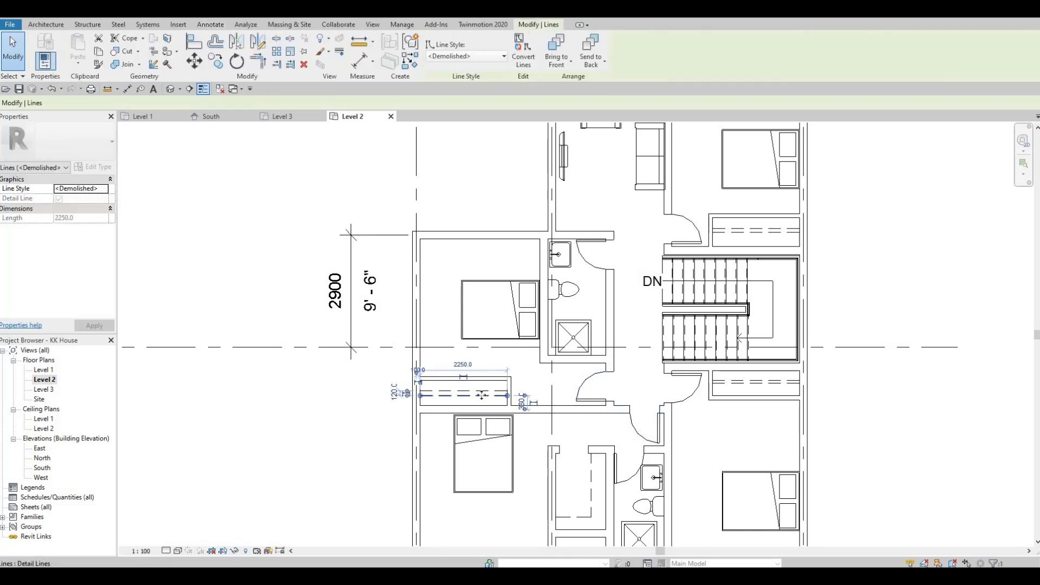
key("Escape")
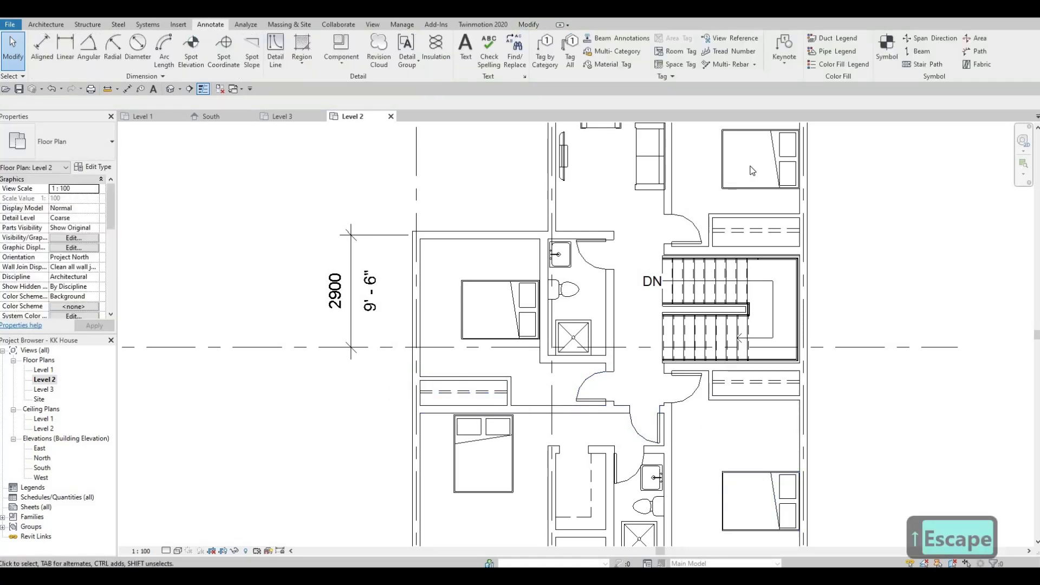
left_click(754, 230)
key("Escape")
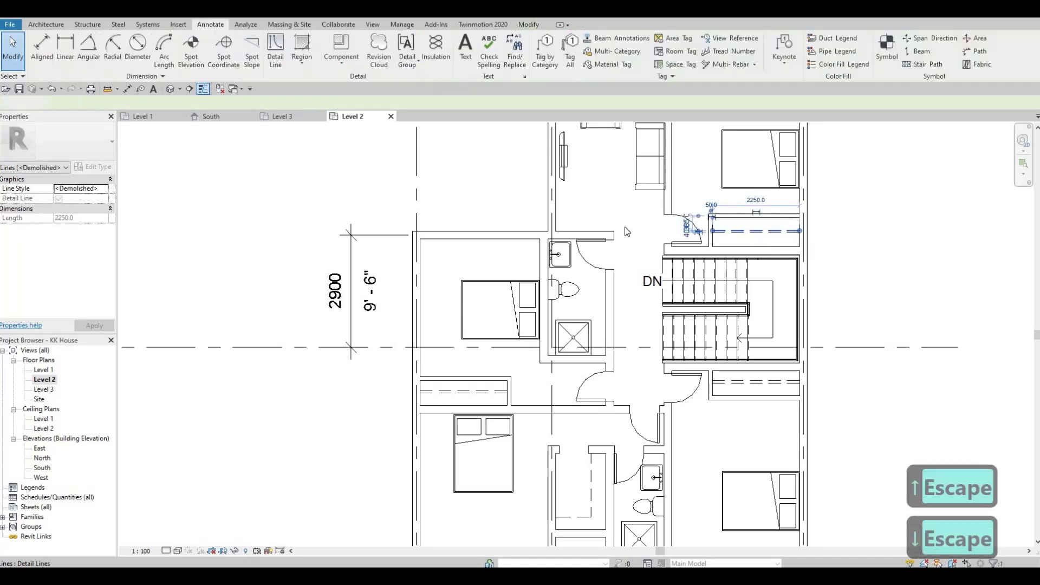
key("Escape")
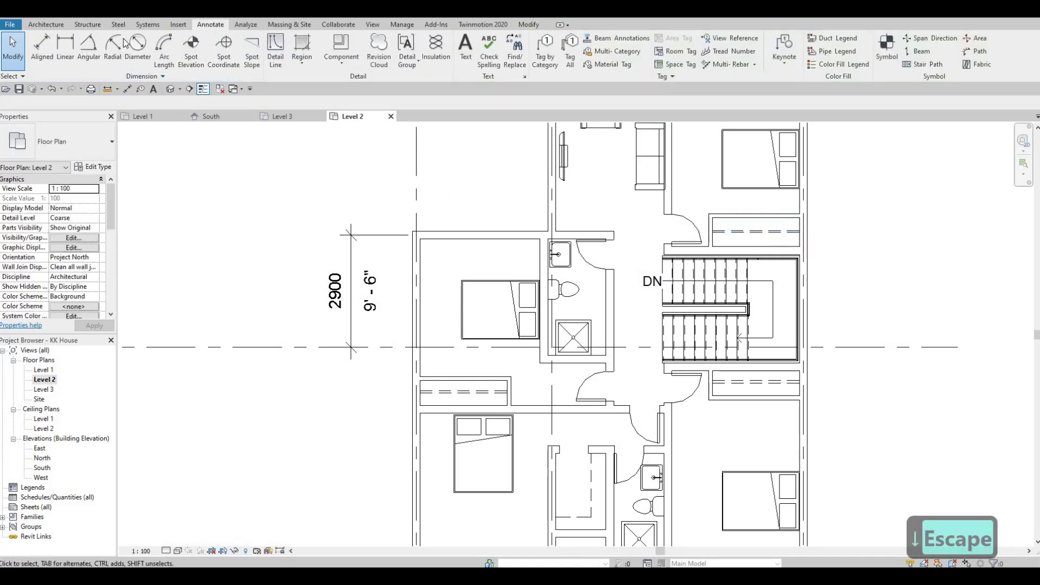
Open Load Family and browse to the Canada library's Doors folder
left_click(178, 24)
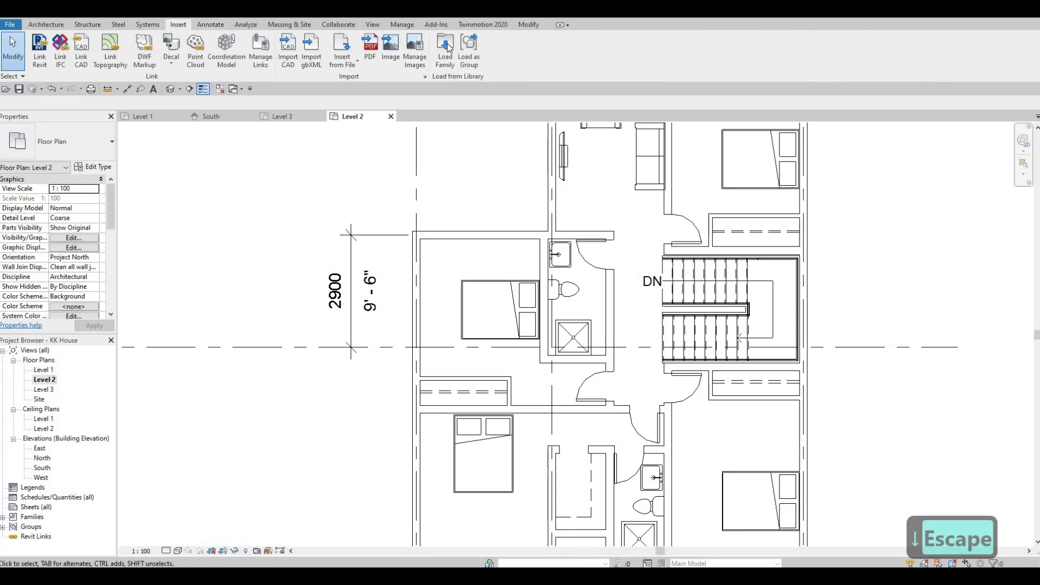
left_click(446, 49)
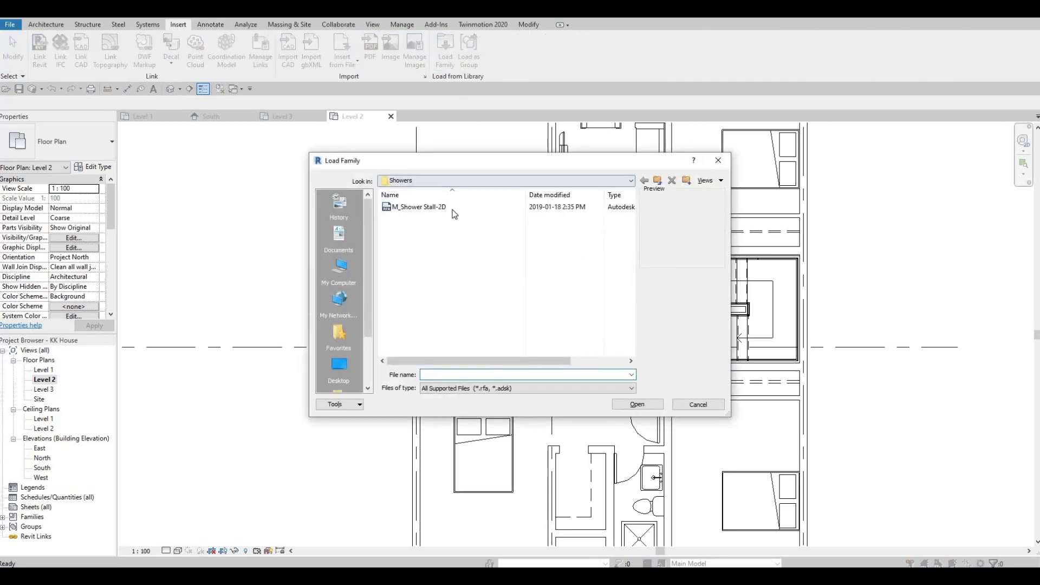
left_click(453, 181)
left_click(439, 254)
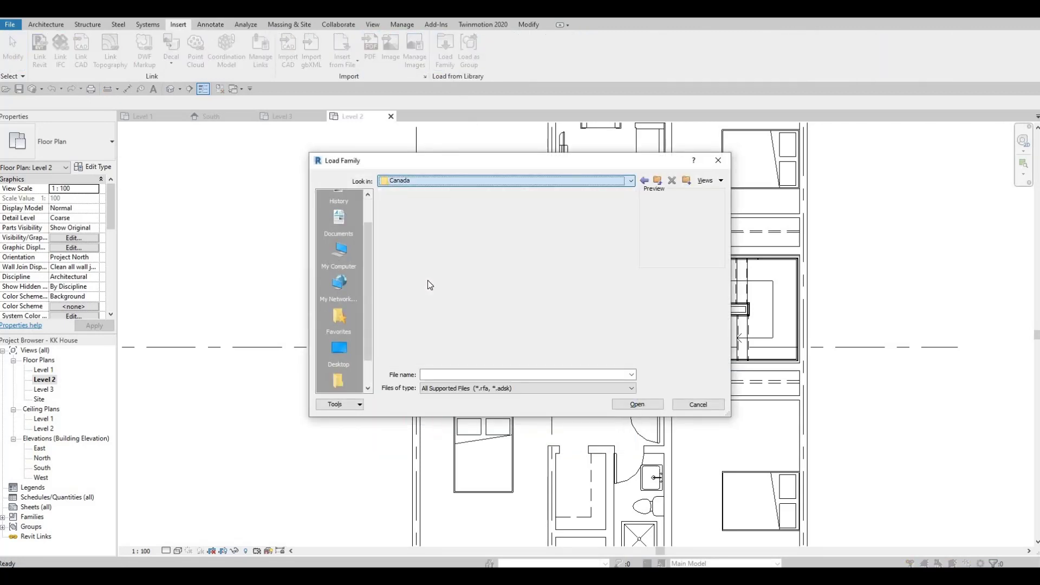
double_click(411, 302)
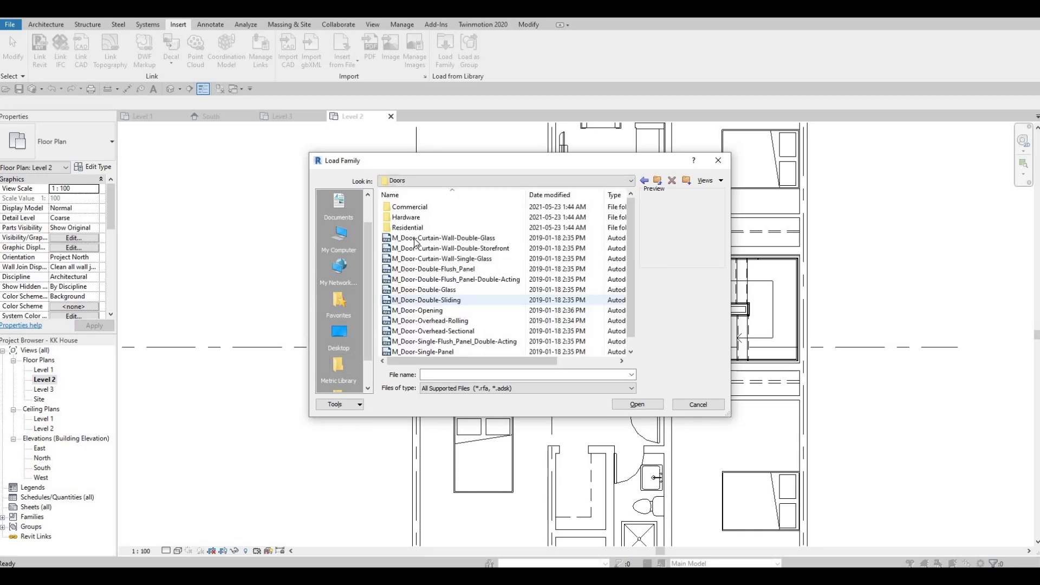
left_click(425, 290)
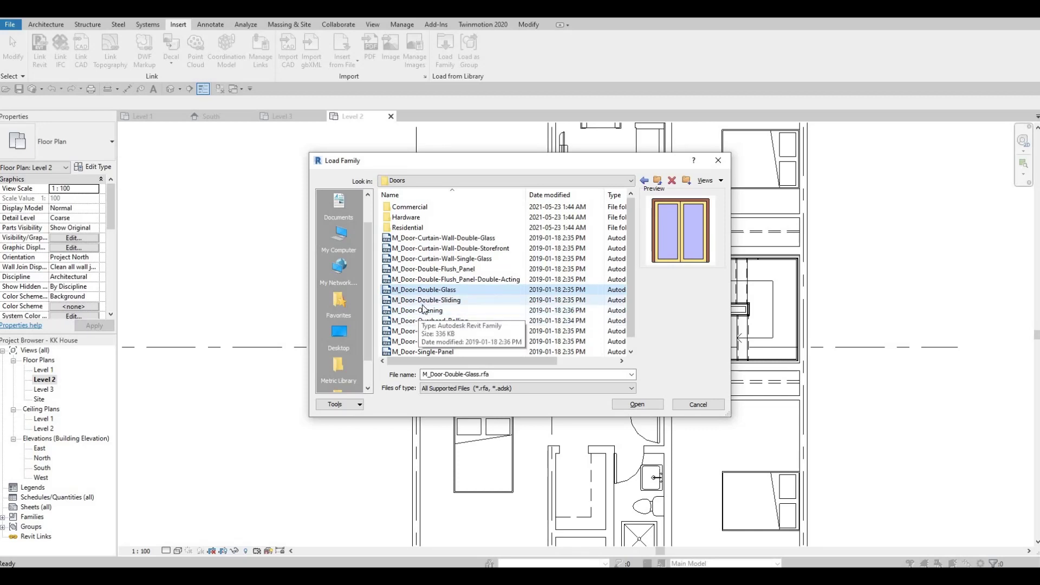
In the Residential doors folder, select M_Door-Interior-Double-Sliding-2_Panel-Wood
scroll(420, 282, "down", 1)
double_click(409, 217)
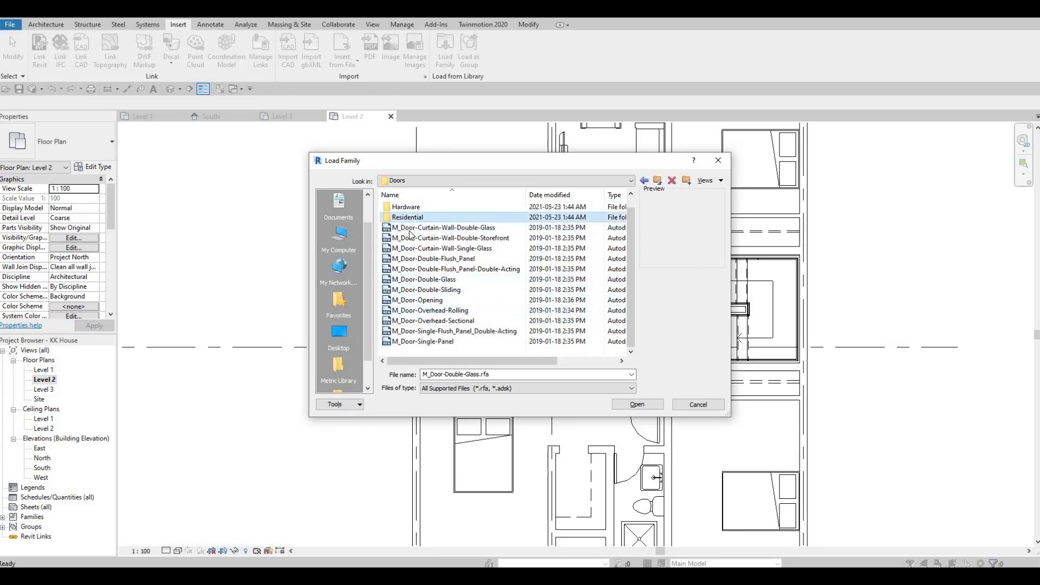
left_click(424, 208)
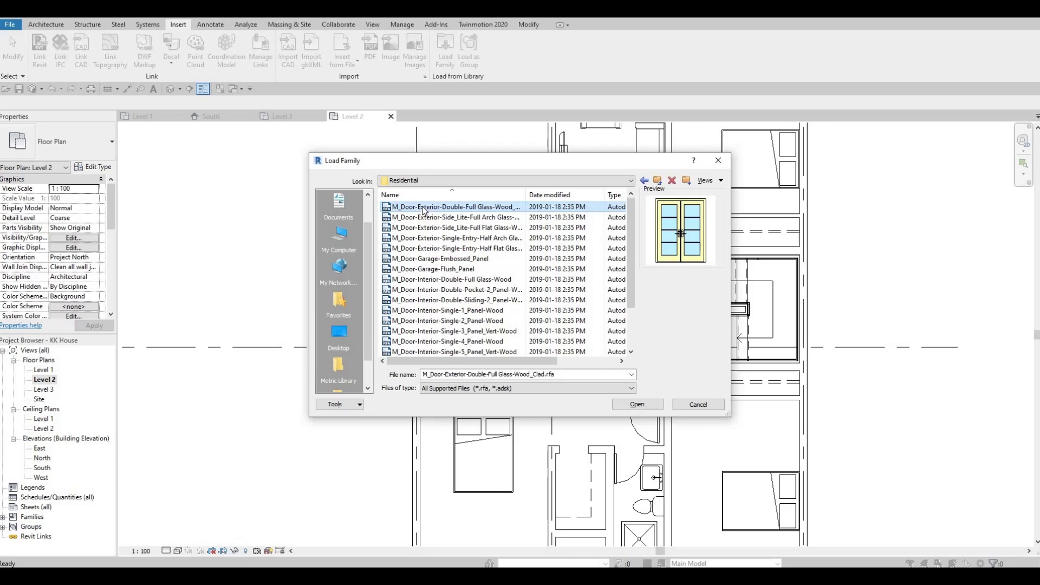
key("Down")
key("Down")
key("Down")
key("Down")
key("Down")
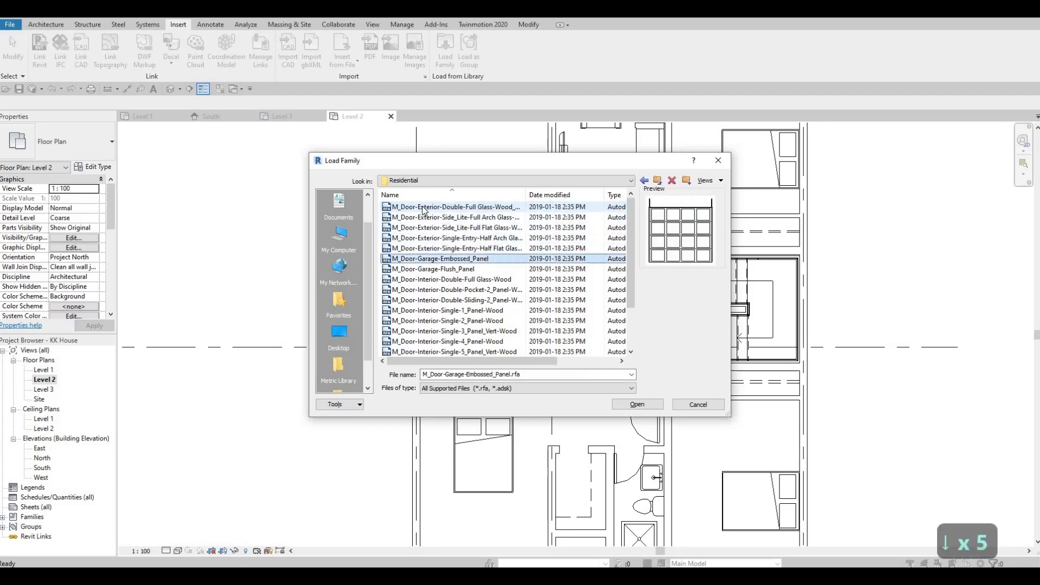
key("Down")
key("Down")
key("Down")
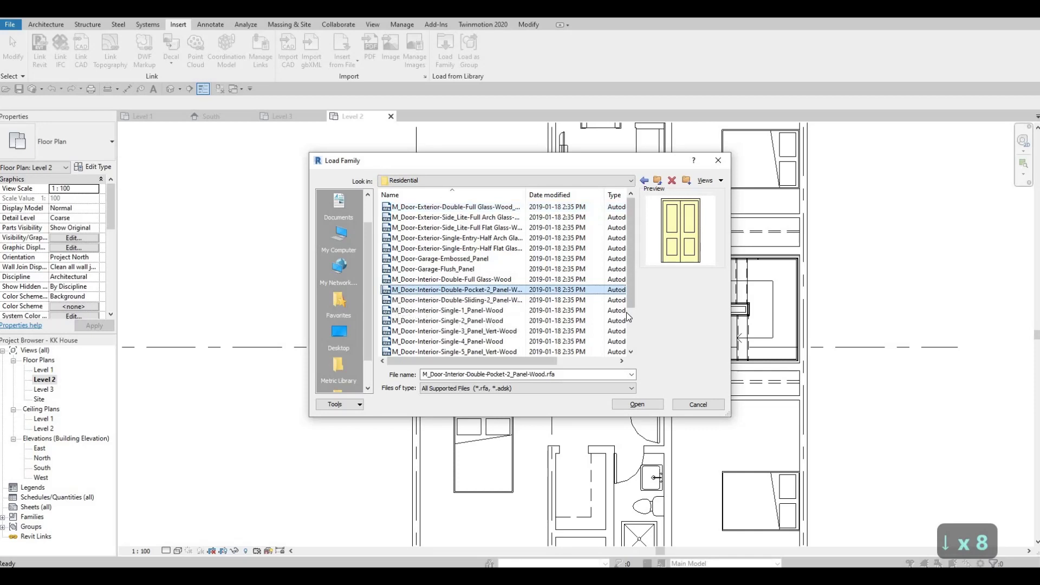
key("Down")
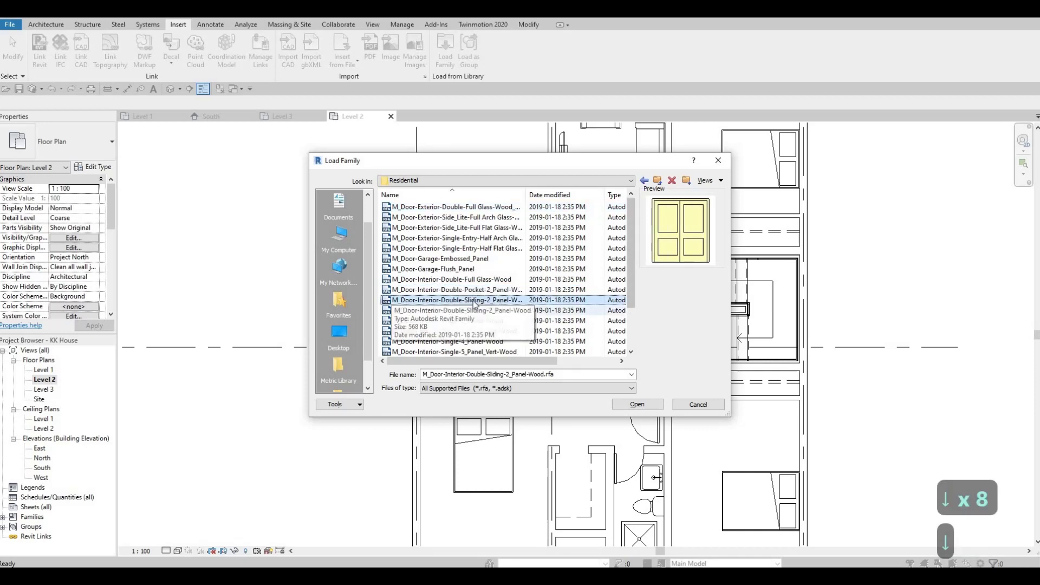
Load every size type of the double sliding door family and start the Door tool
left_click(645, 407)
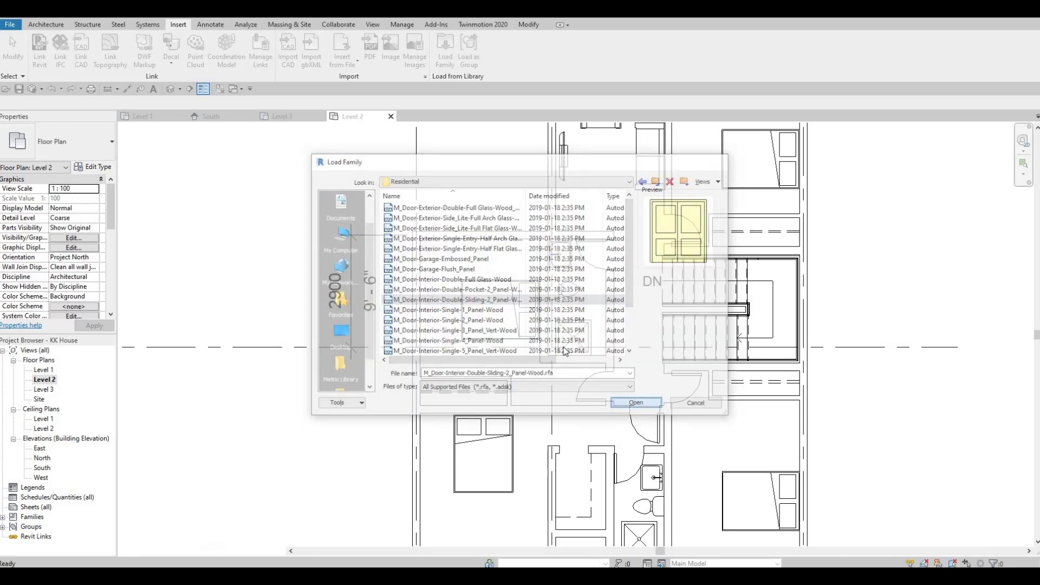
left_click(460, 278)
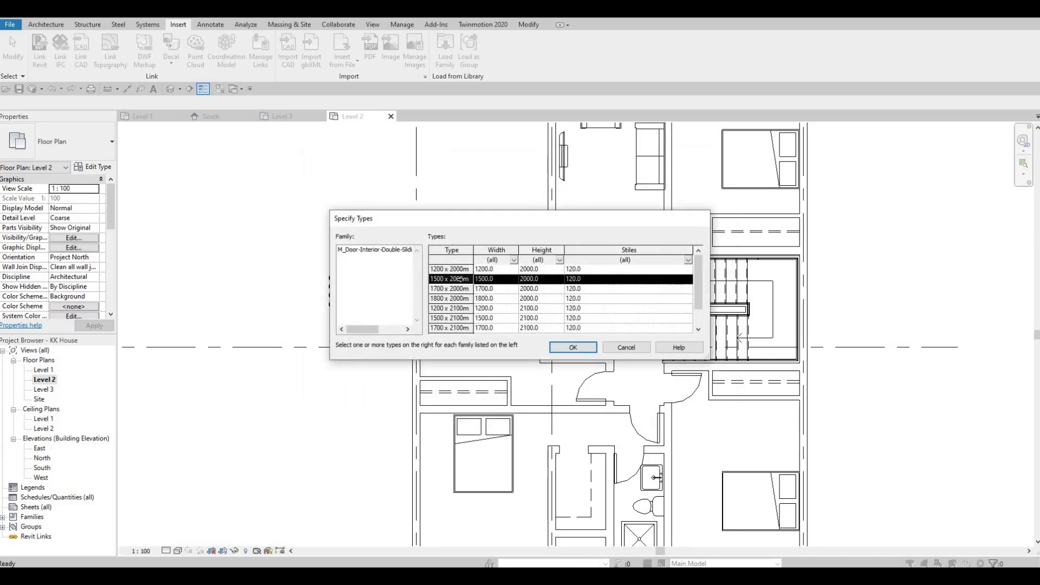
left_click(460, 270)
scroll(460, 317, "down", 1)
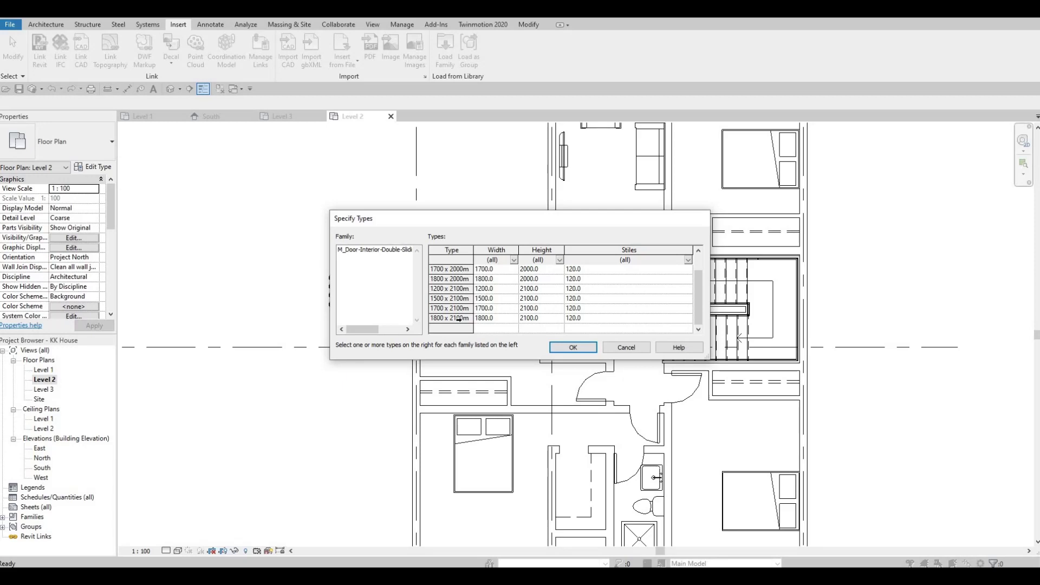
left_click(459, 319, "shift")
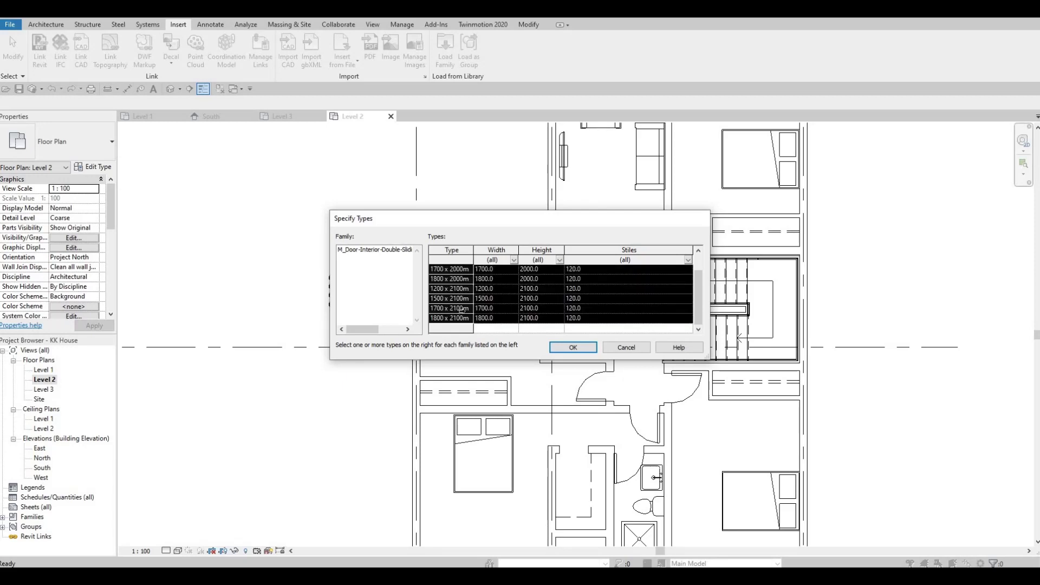
scroll(461, 293, "up", 1)
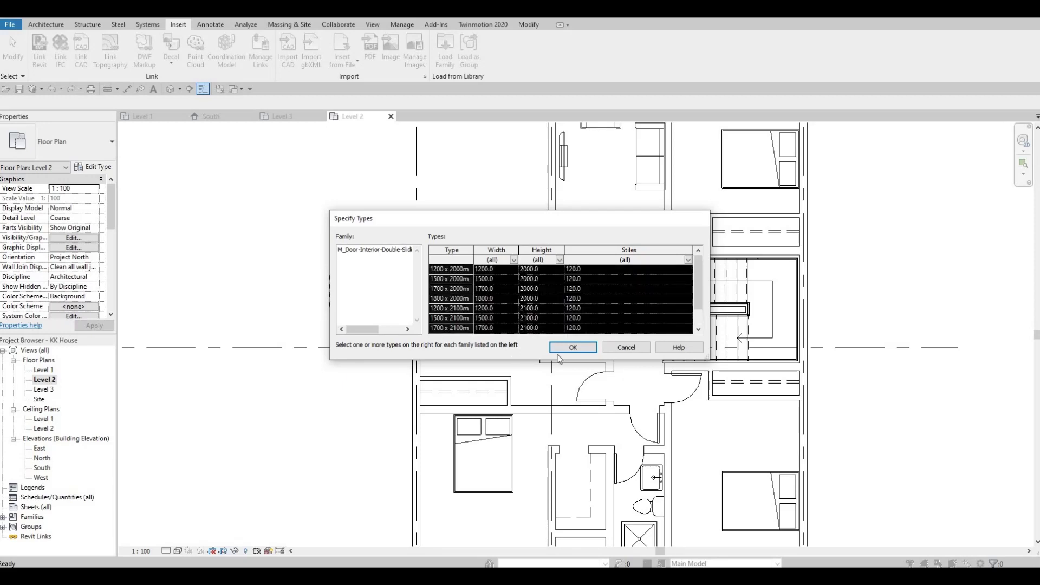
left_click(573, 347)
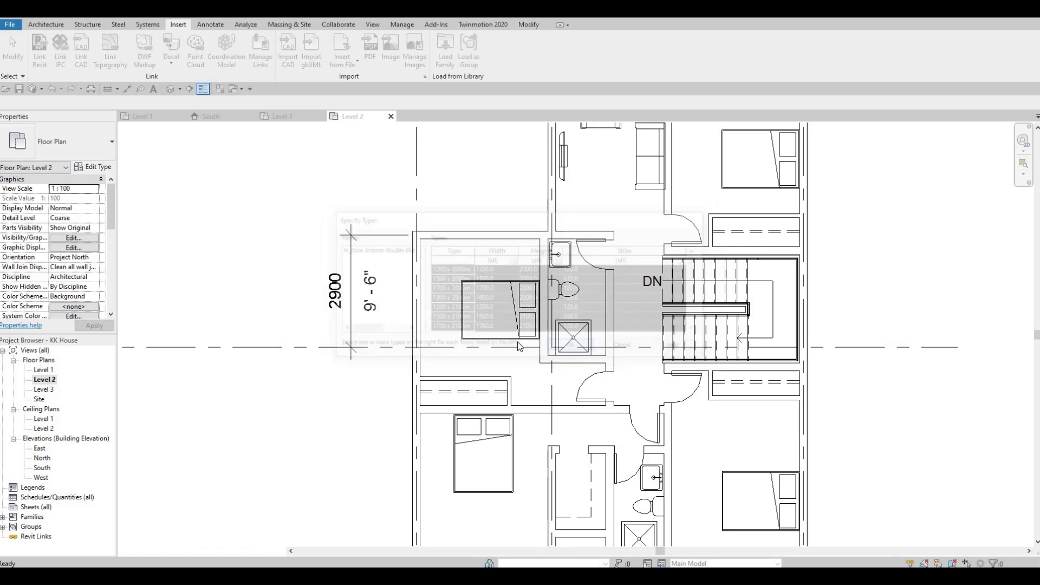
left_click(38, 25)
left_click(66, 49)
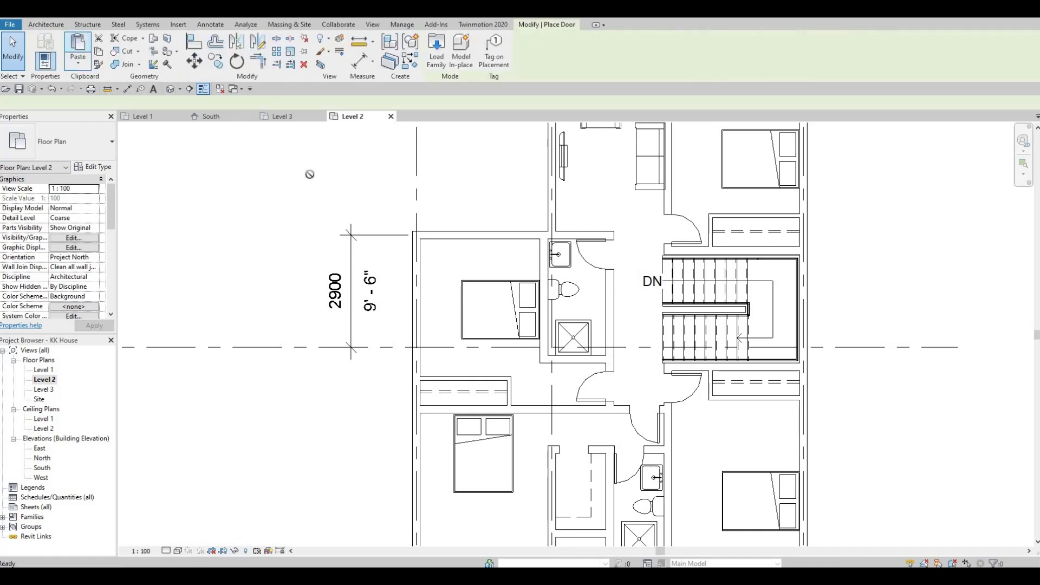
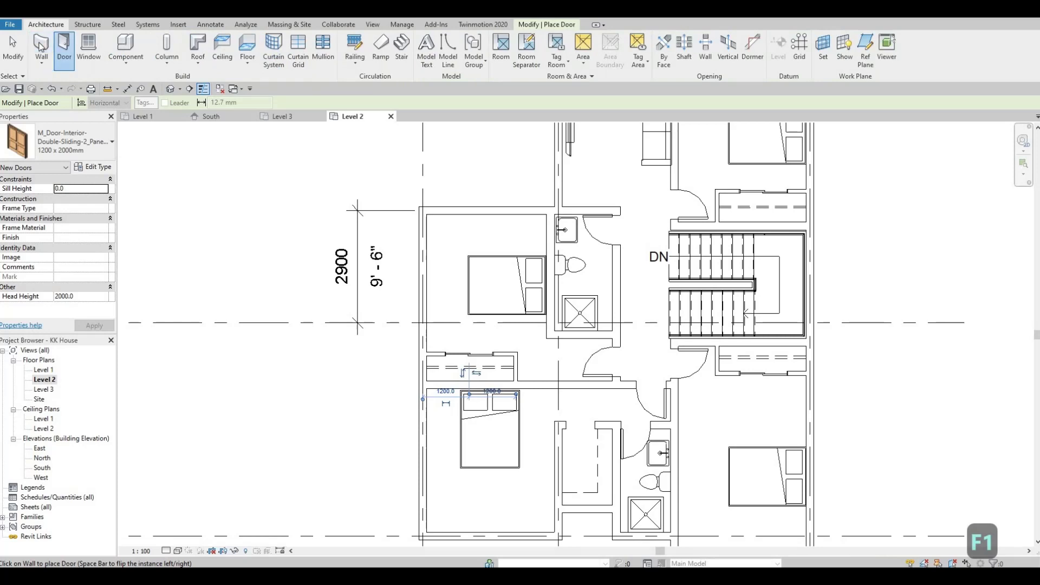
Start the Component tool to place loadable furniture in the Level 2 plan
left_click(125, 48)
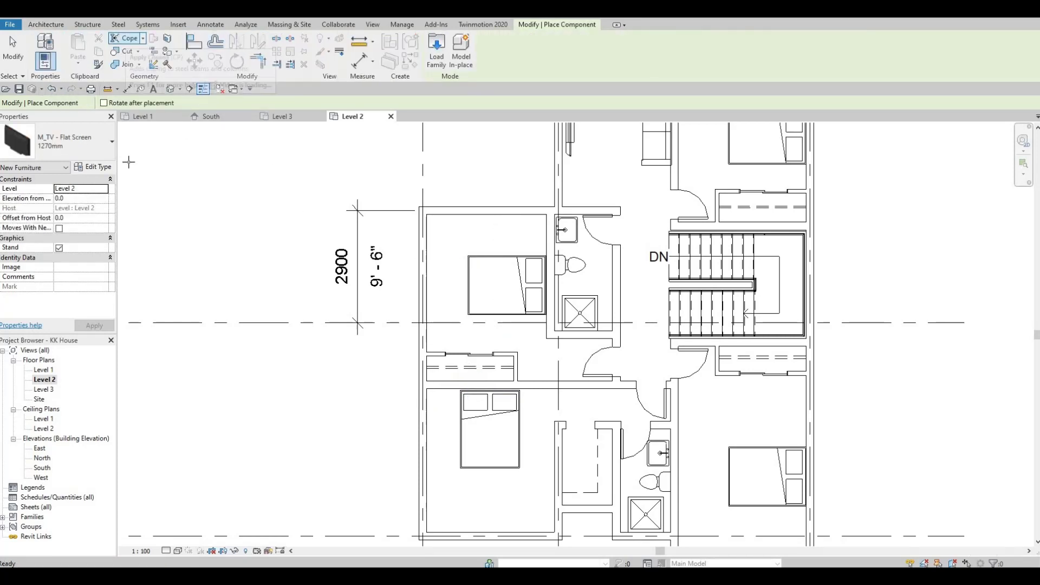
Place an M_Table-Night Stand 0610 x 0610 x 0762mm beside the upper-left bedroom's bed
left_click(81, 142)
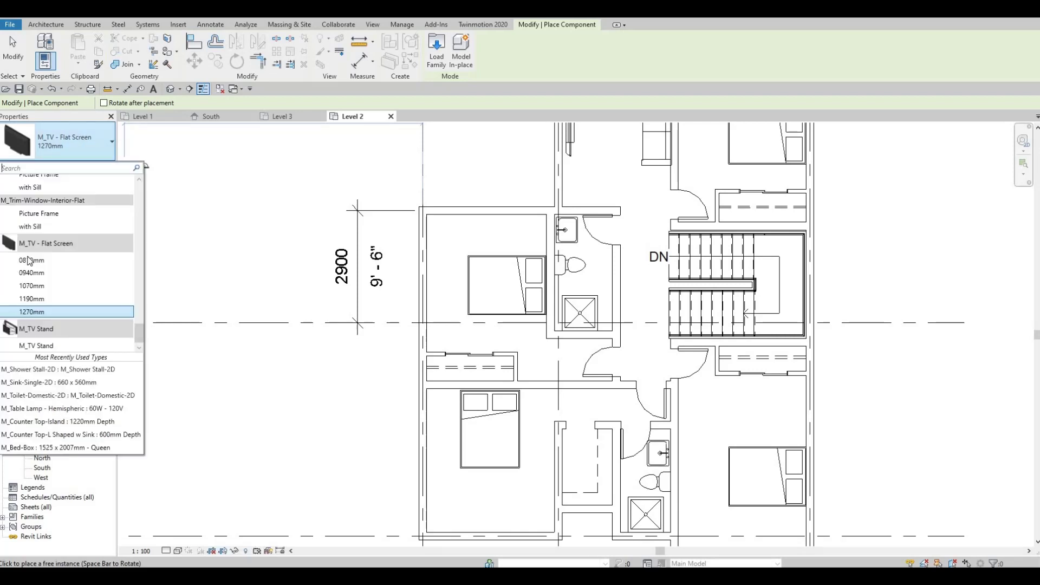
scroll(65, 271, "up", 8)
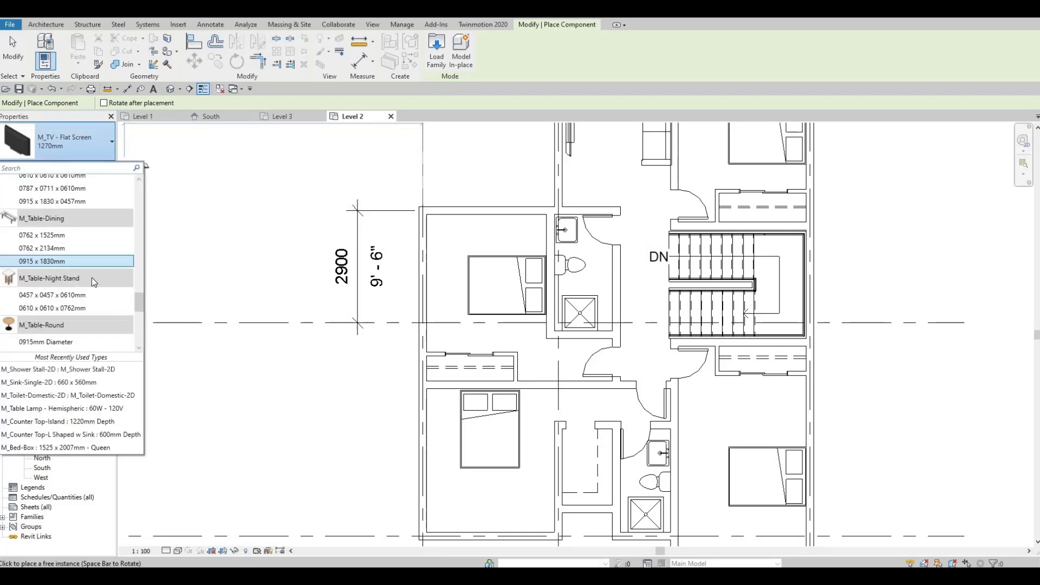
left_click(76, 294)
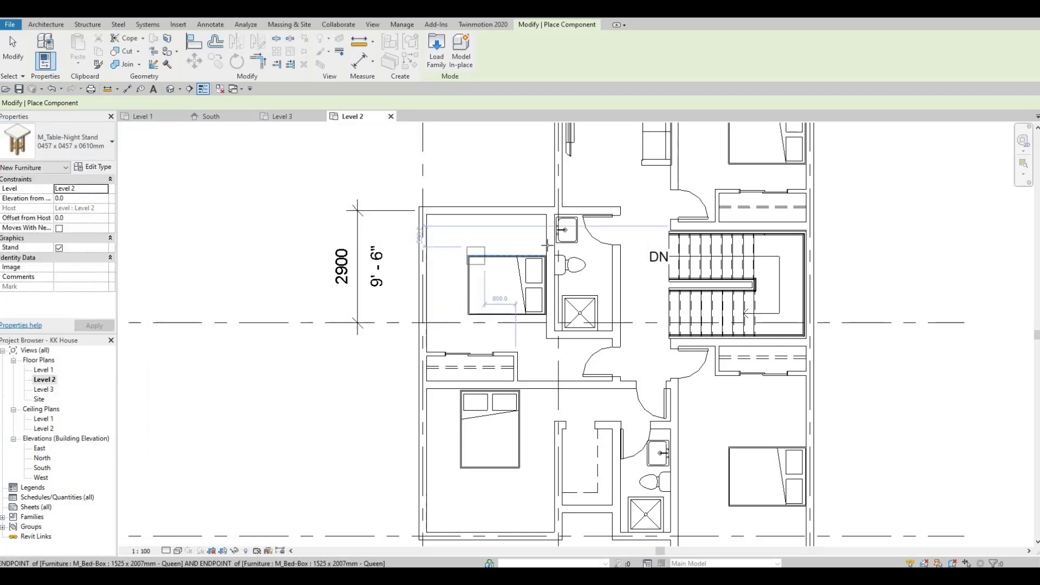
scroll(493, 249, "up", 3)
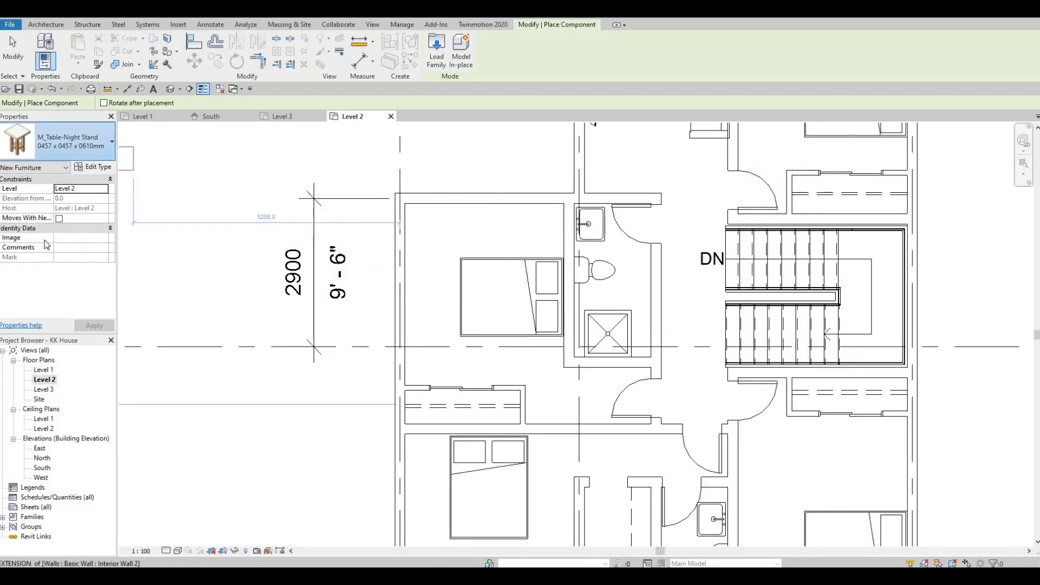
left_click(80, 146)
left_click(52, 281)
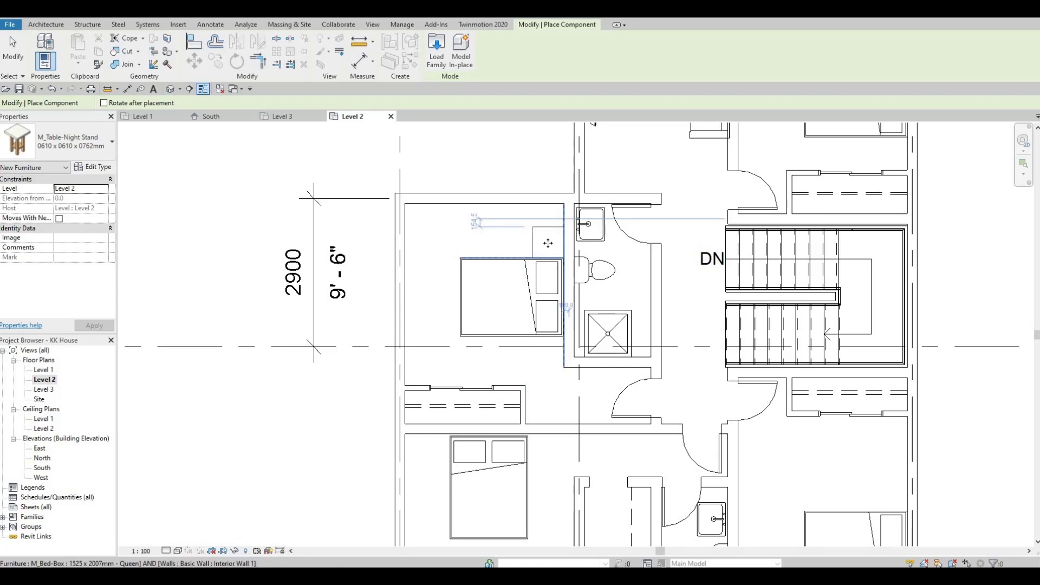
left_click(535, 357)
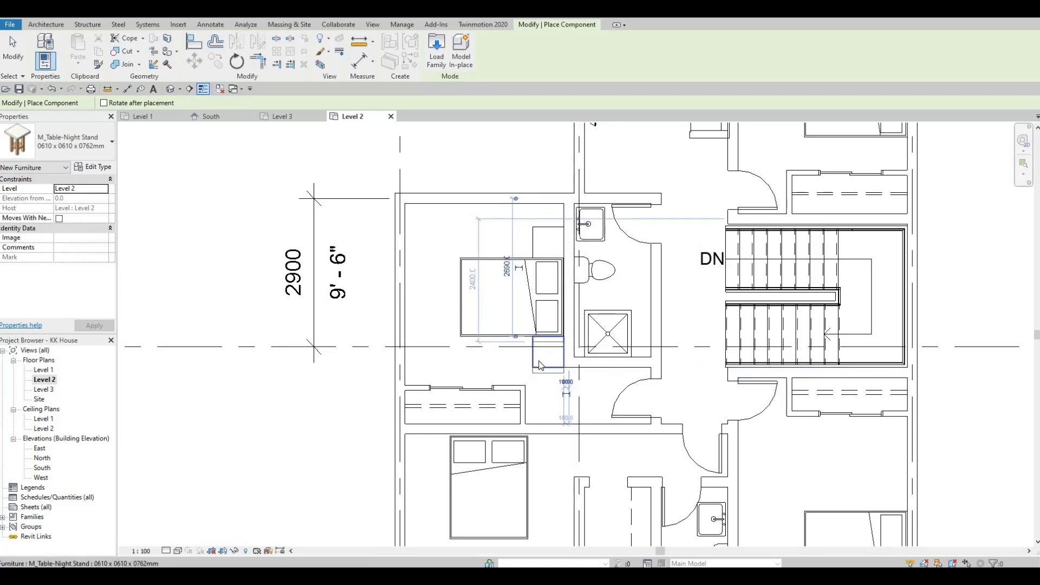
key("Escape")
key("Escape")
Try nudging the bed and night stands upward, then undo the move
left_click_drag(462, 232, 462, 231)
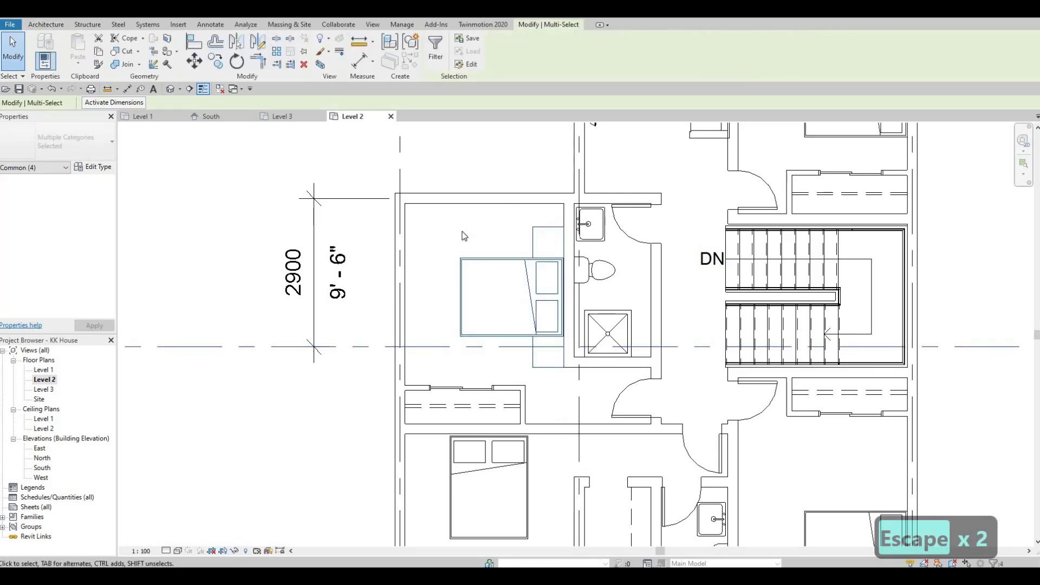
key("Up")
key("Up")
key("Up")
key("Up")
key("Up")
key("Up")
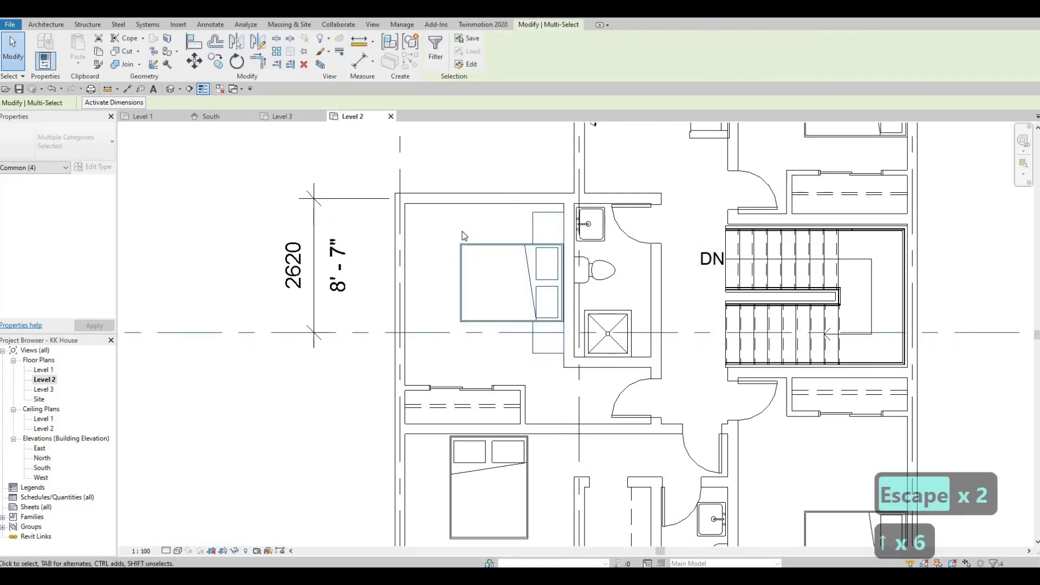
key("Up")
key("ctrl+z")
key("ctrl+z")
key("ctrl+z")
key("ctrl+z")
key("ctrl+z")
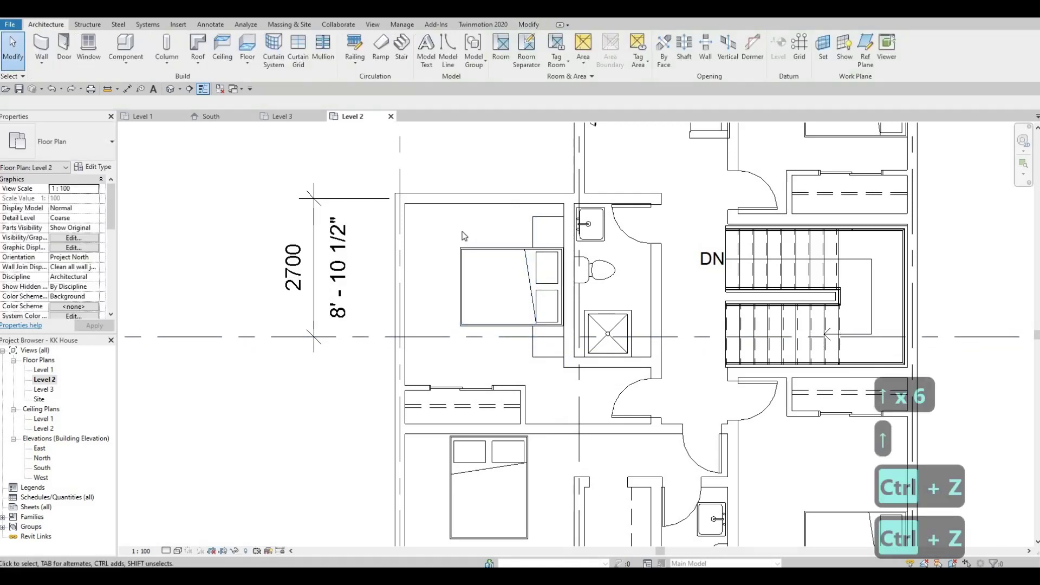
key("ctrl+z")
key("ctrl+z")
key("ctrl+z")
key("Escape")
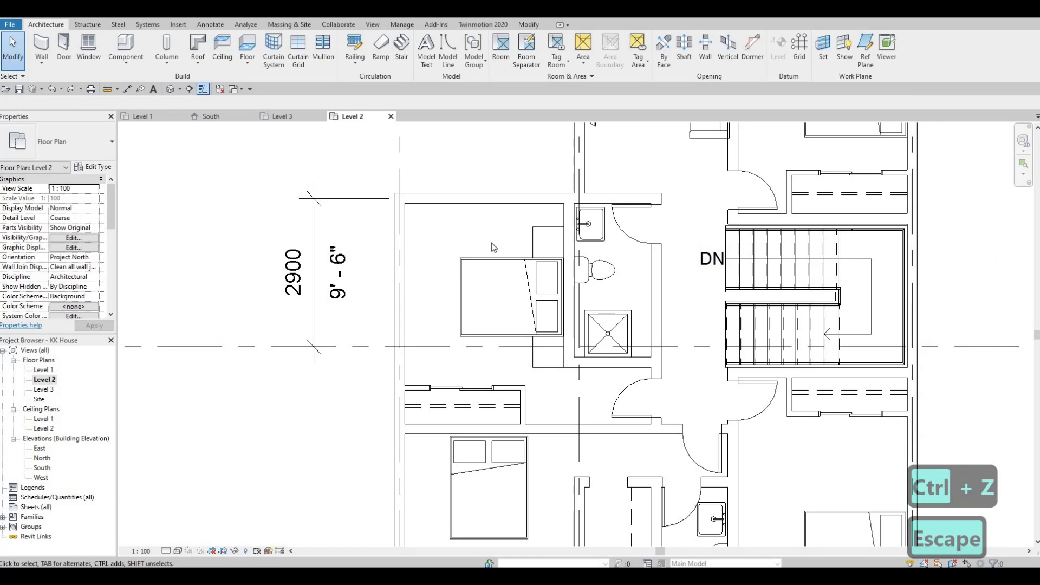
Select only the bed and night stands, excluding the grid line, and move them up
left_click_drag(544, 237, 488, 356)
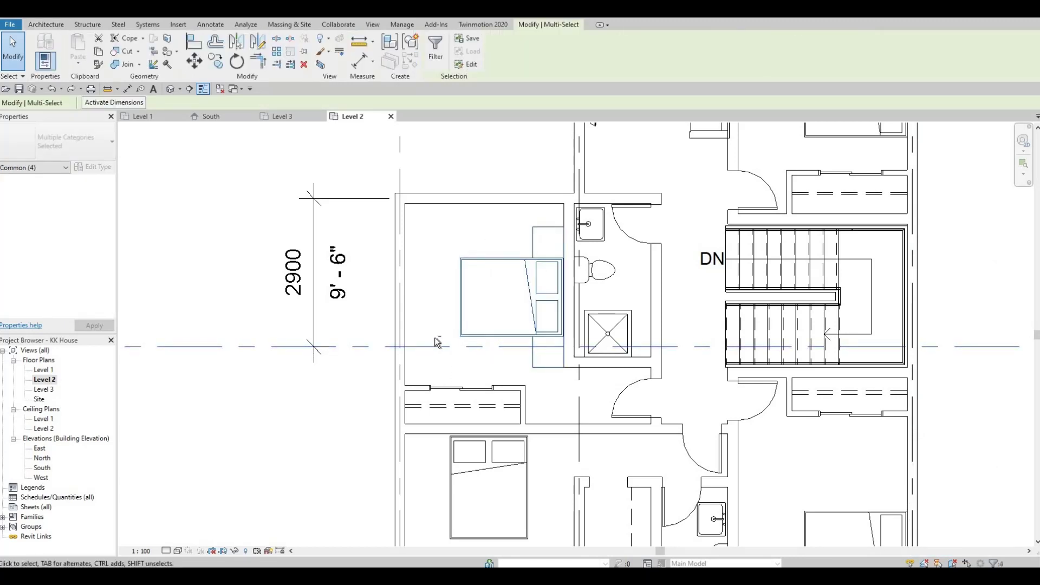
left_click(442, 348, "shift")
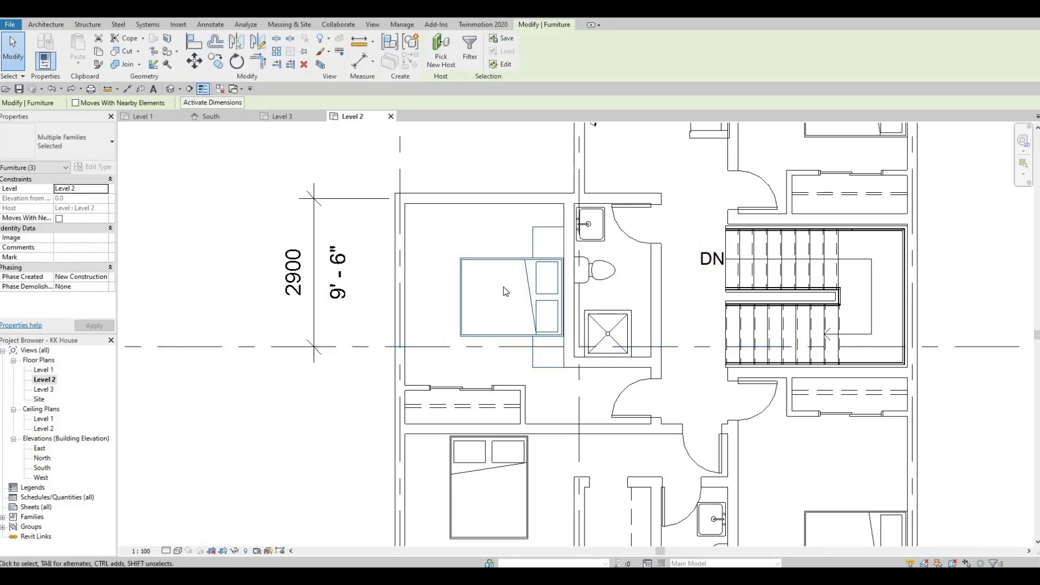
key("Up")
key("Up")
key("Up")
key("Up")
key("Up")
key("Up")
key("Up")
key("Up")
key("Up")
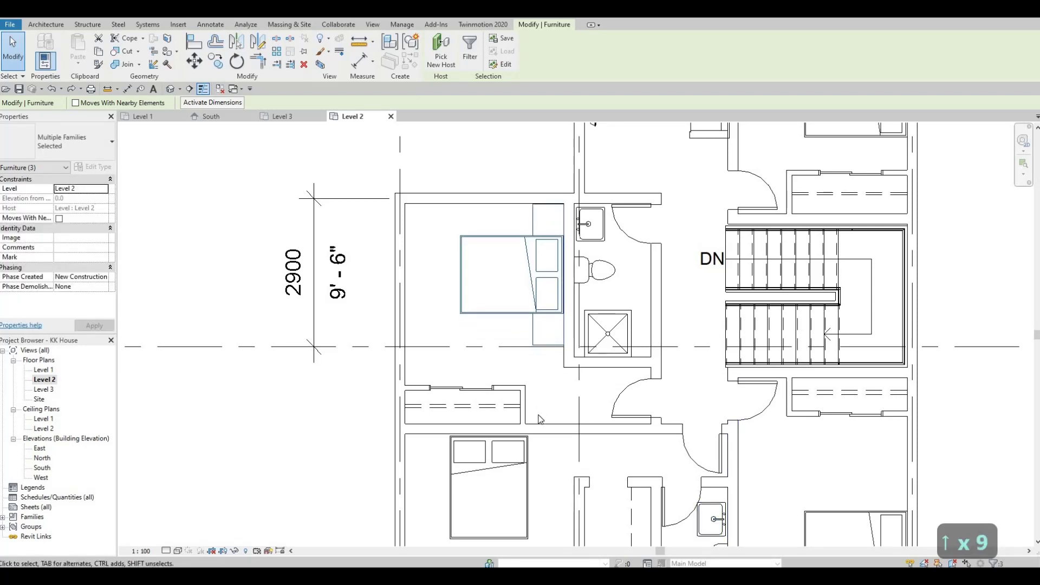
middle_click_drag(555, 409, 490, 389)
key("Escape")
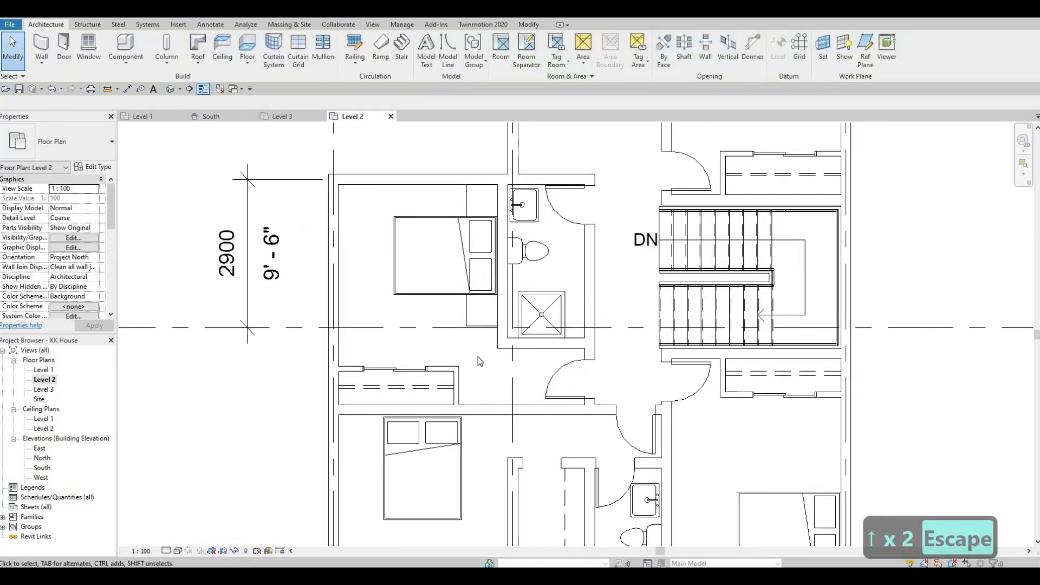
Place night stands by the lower-right bed, in the top-right bedroom, and at the sofa's head
scroll(474, 357, "down", 1)
middle_click_drag(456, 340, 344, 285)
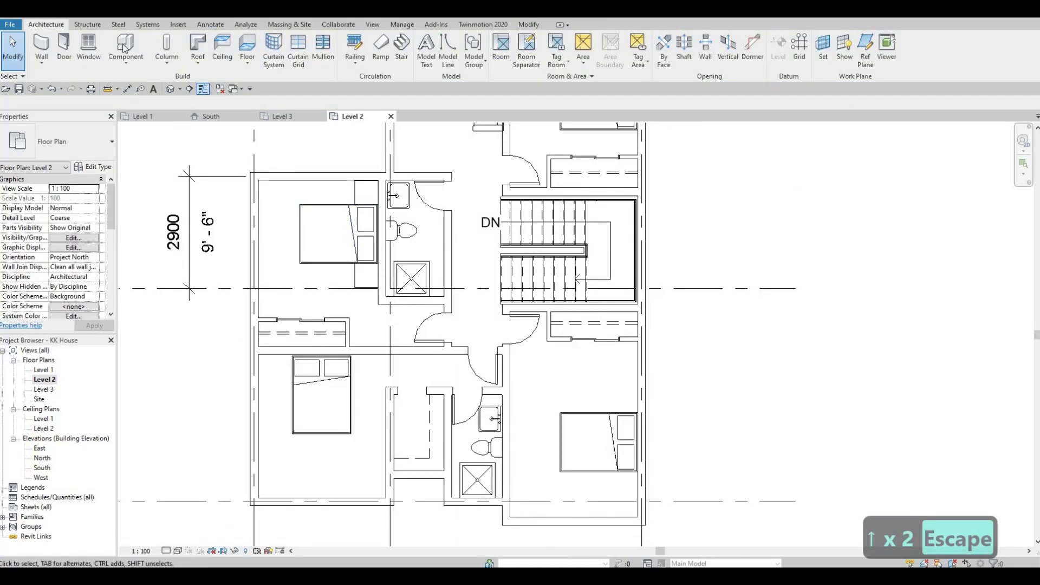
scroll(622, 428, "up", 3)
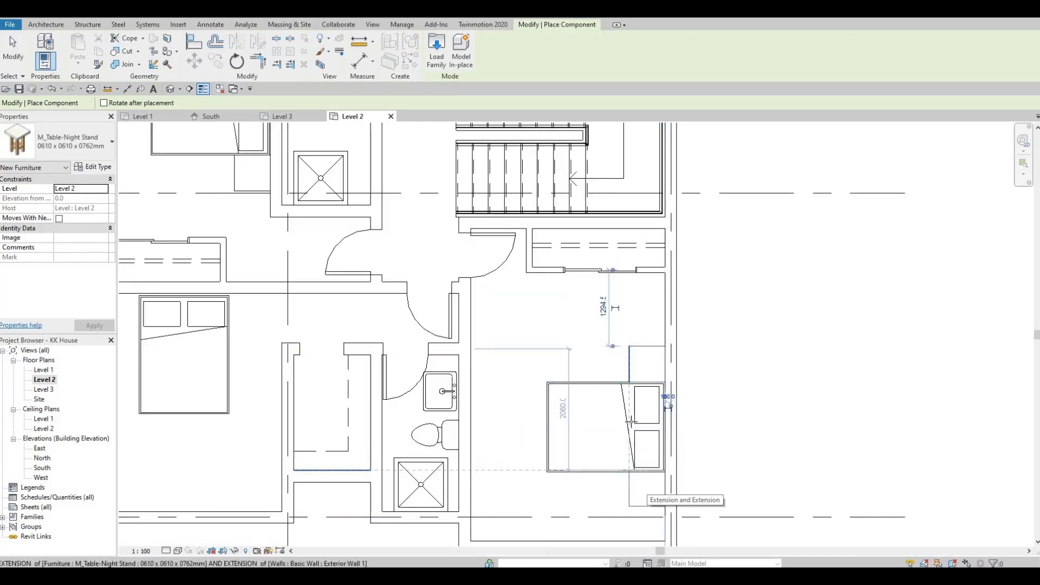
left_click(647, 488)
scroll(621, 399, "down", 2)
middle_click_drag(602, 311, 583, 458)
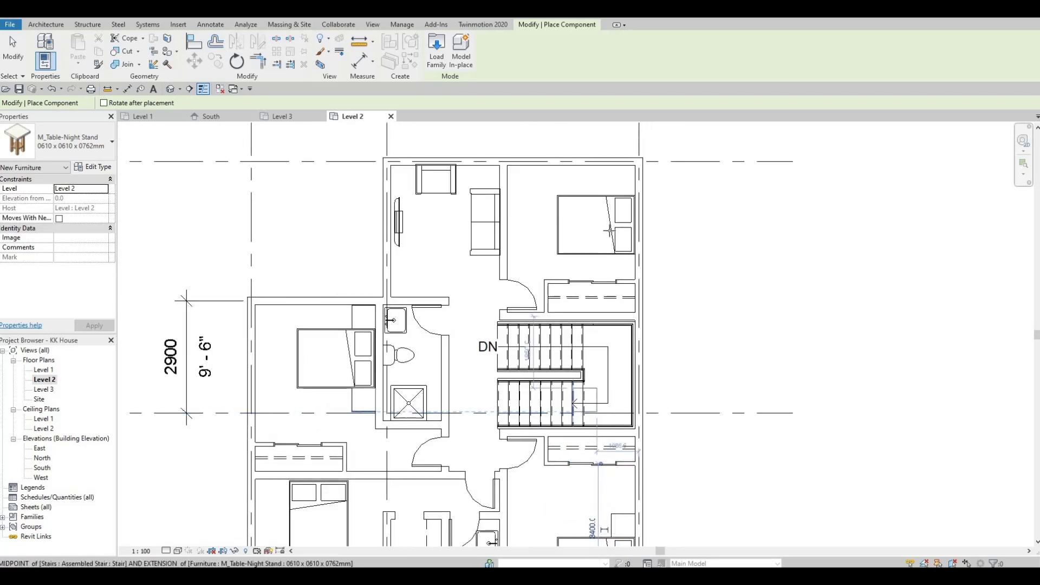
middle_click_drag(609, 231, 598, 323)
scroll(620, 243, "up", 2)
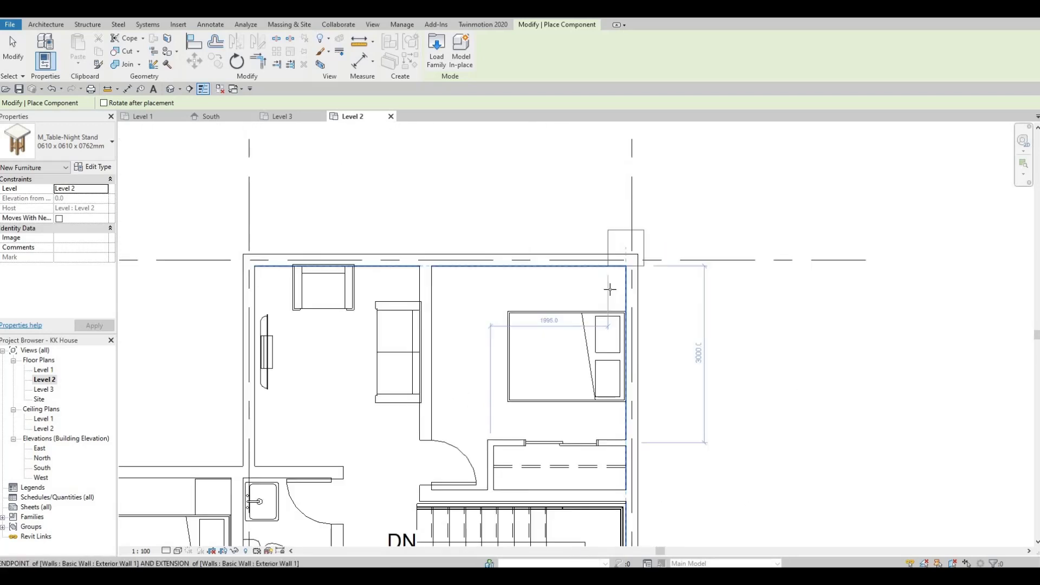
left_click(613, 413)
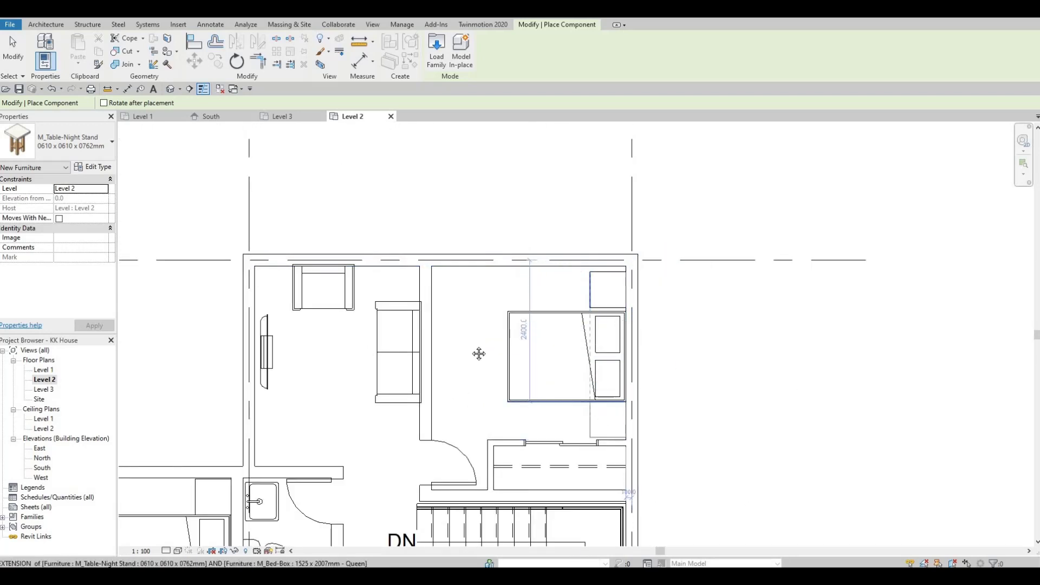
scroll(490, 348, "down", 2)
scroll(511, 300, "up", 3)
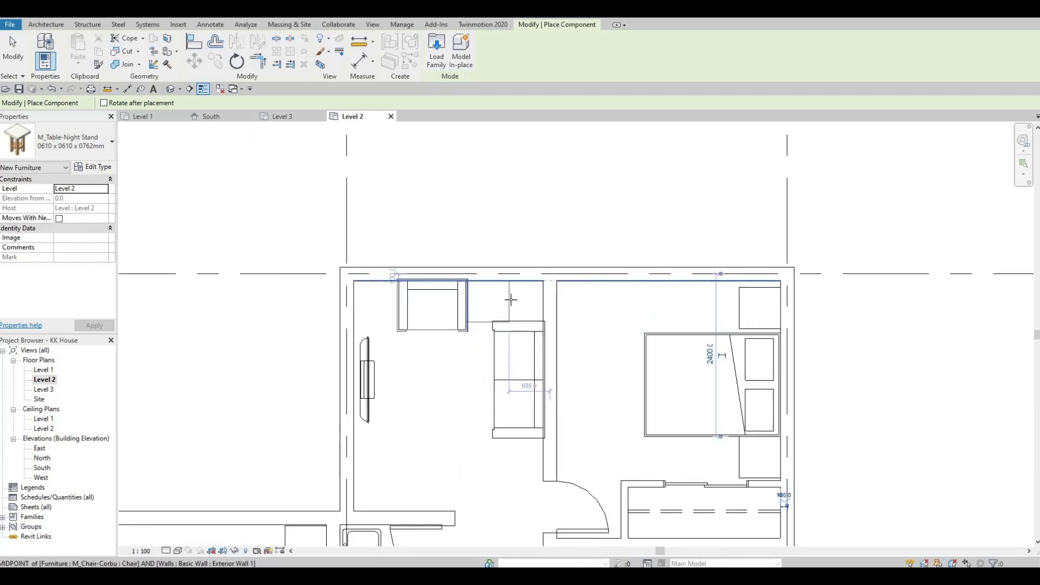
left_click(505, 356)
key("Escape")
key("Escape")
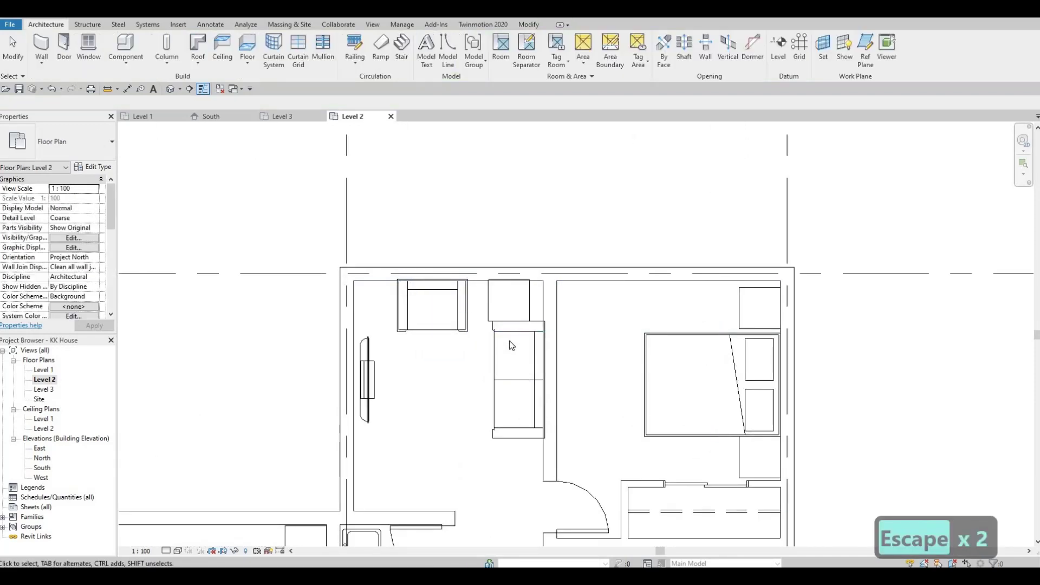
Nudge the sofa down, the side night stand down and right, and the armchair right
left_click(511, 336)
key("Down")
key("Down")
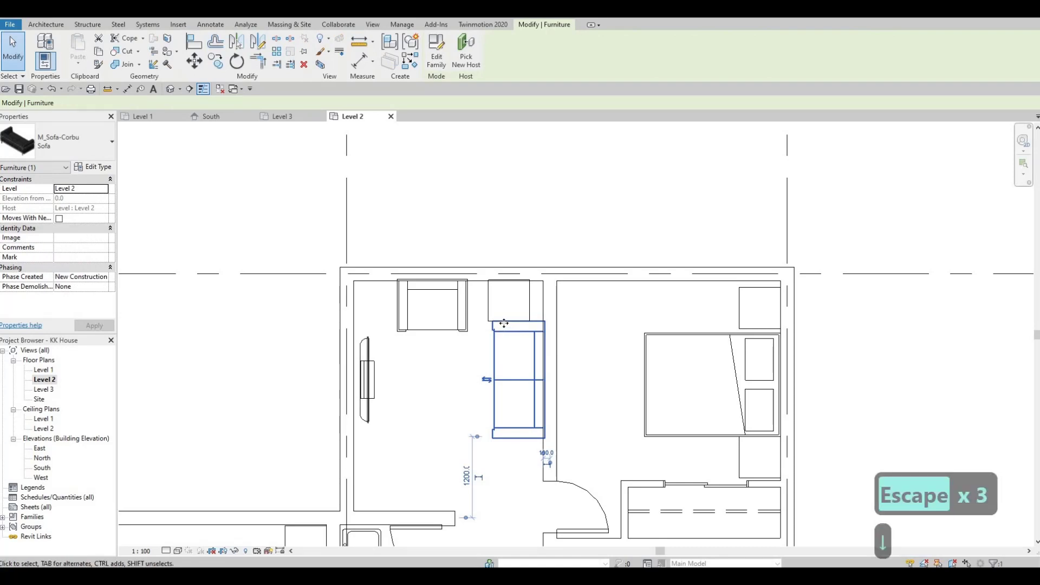
key("Down")
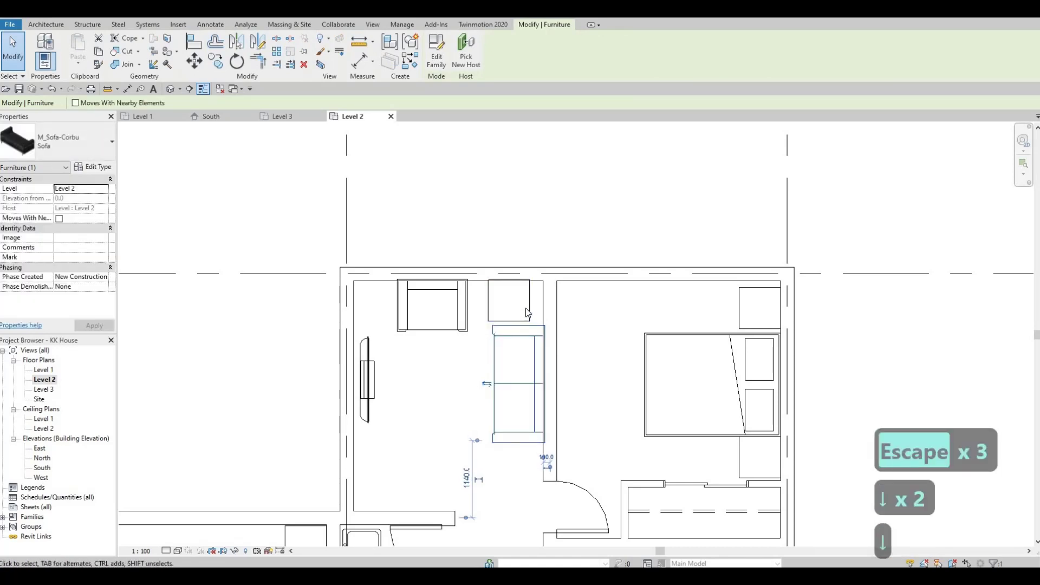
left_click(527, 308)
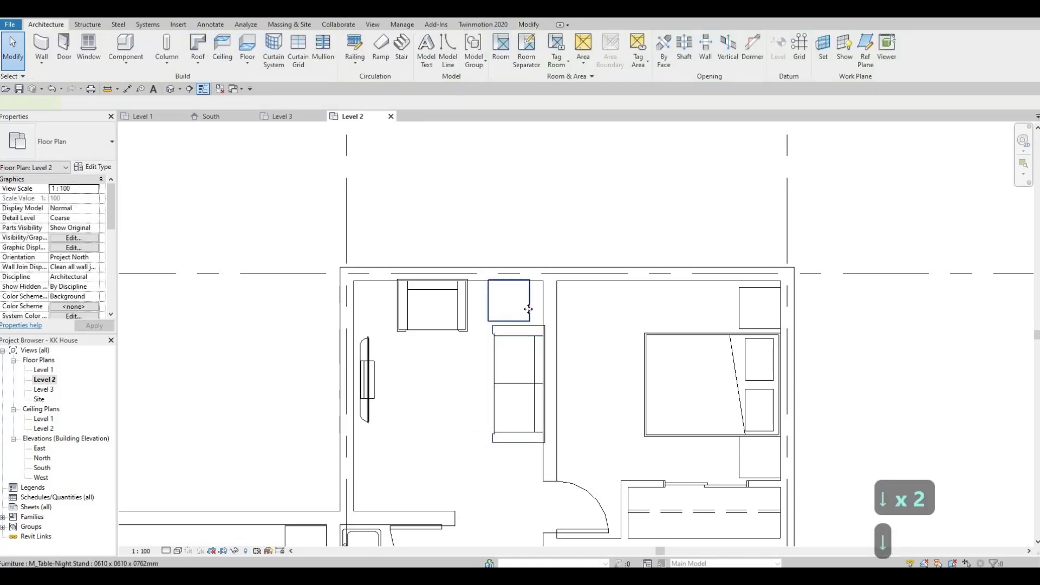
left_click(528, 309)
key("Down")
key("Down")
key("Right")
key("Right")
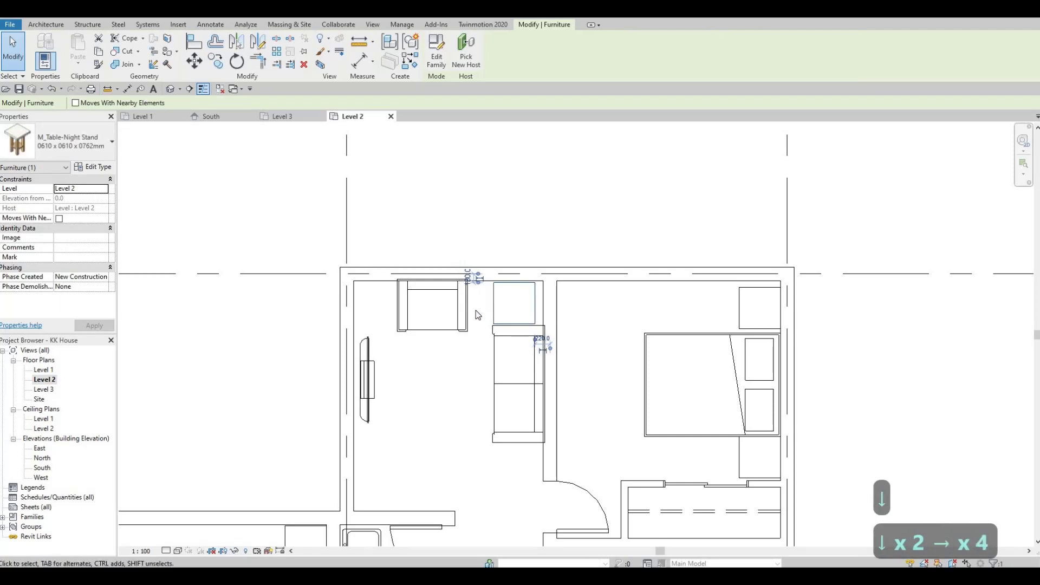
left_click(464, 310)
key("Right")
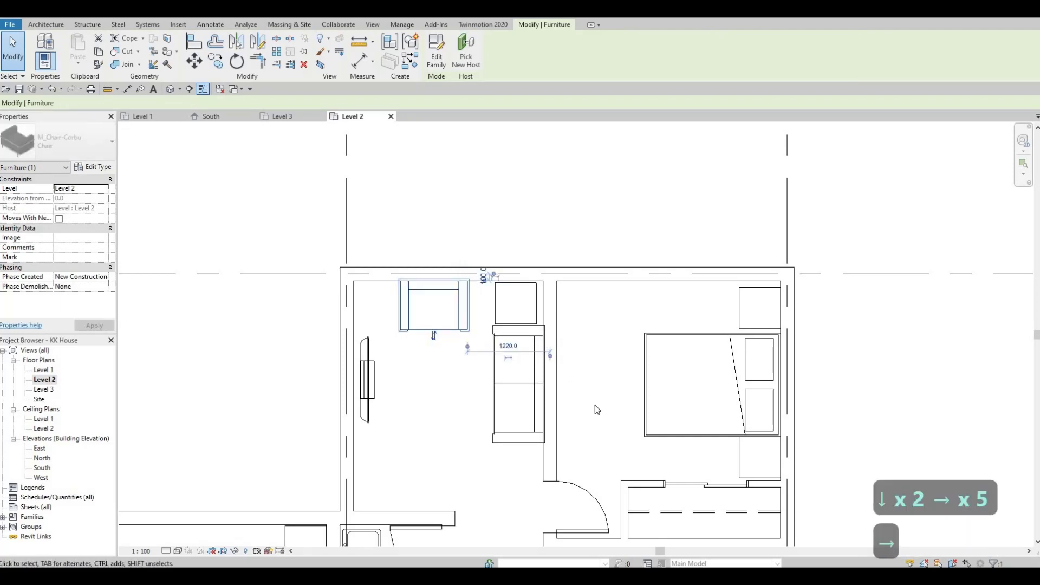
scroll(494, 333, "down", 2)
middle_click_drag(572, 403, 640, 201)
key("Escape")
scroll(622, 204, "down", 2)
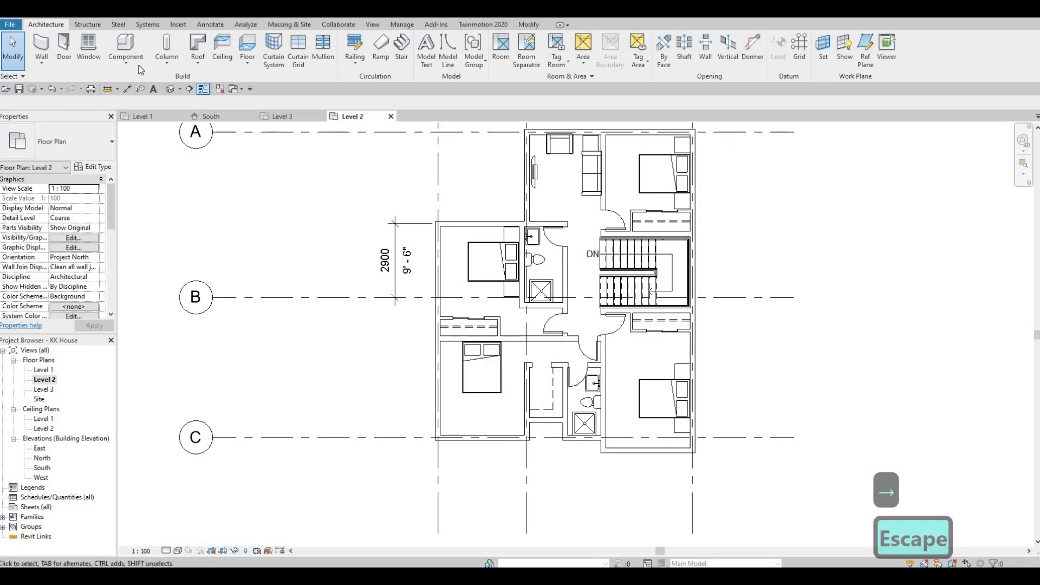
Shift the lower-left bed and its night stands two steps left, then restart Component placement
key("c")
key("m")
scroll(502, 337, "up", 4)
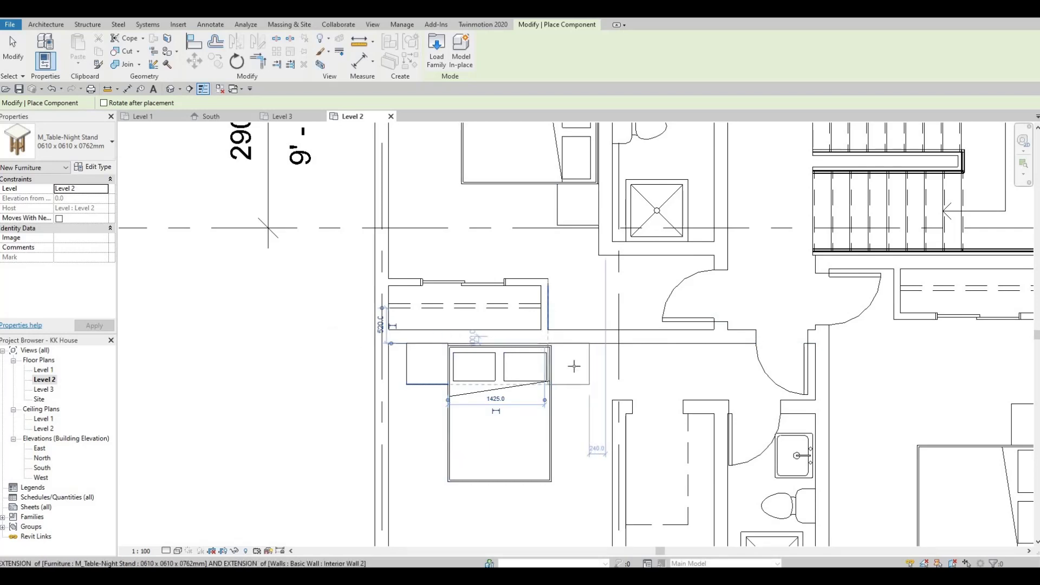
key("Escape")
key("Escape")
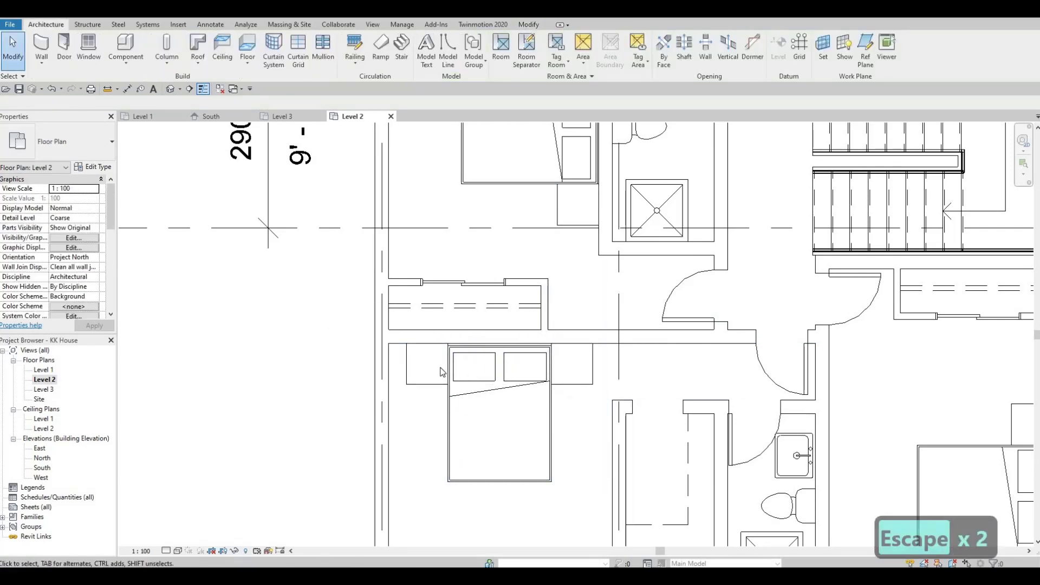
left_click(422, 362)
key("Left")
key("Left")
key("Left")
key("Left")
key("Left")
key("Left")
key("Left")
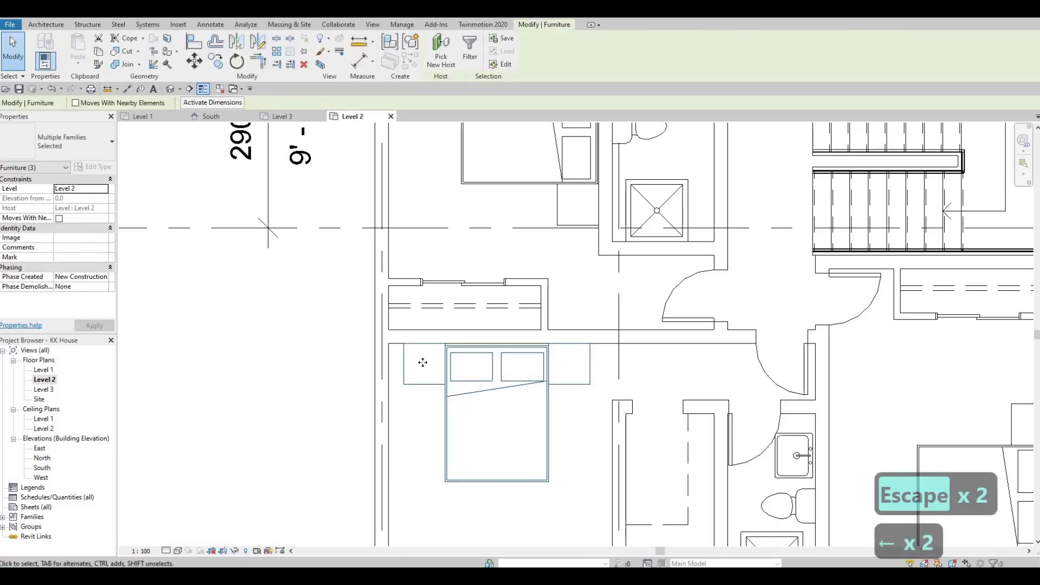
key("Left")
key("Left")
key("Left")
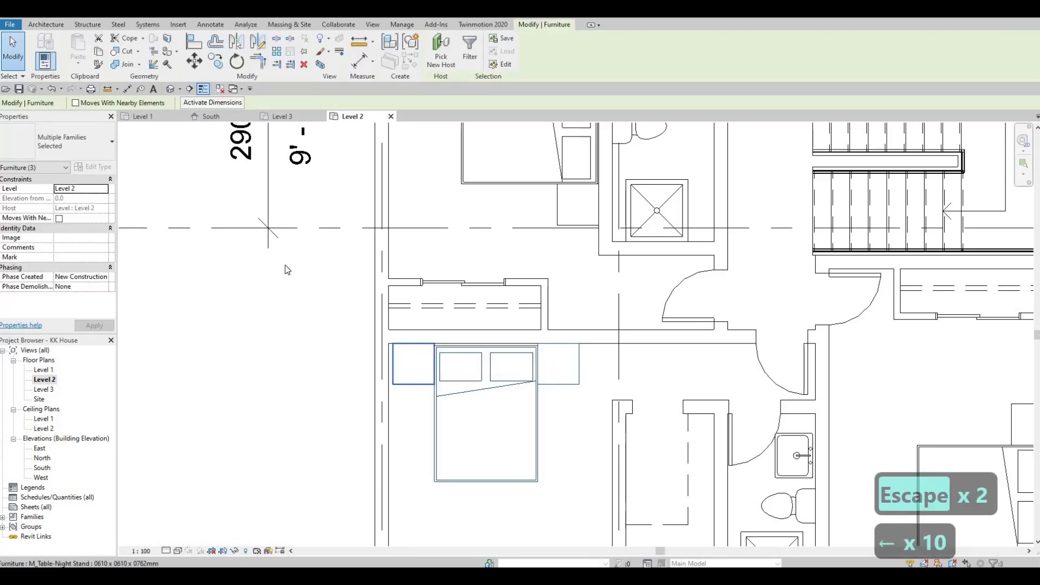
key("Escape")
key("Escape")
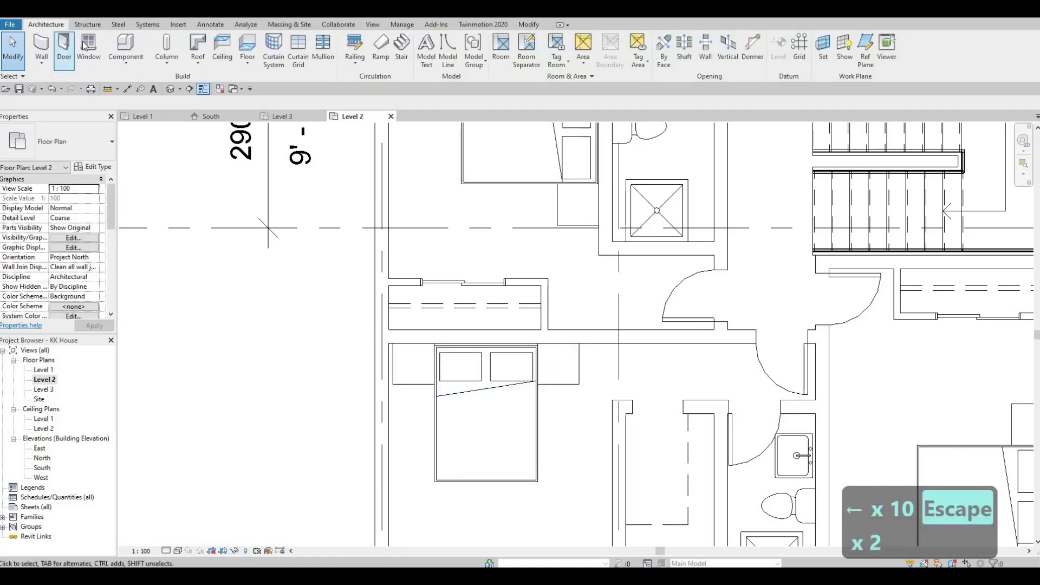
left_click(130, 43)
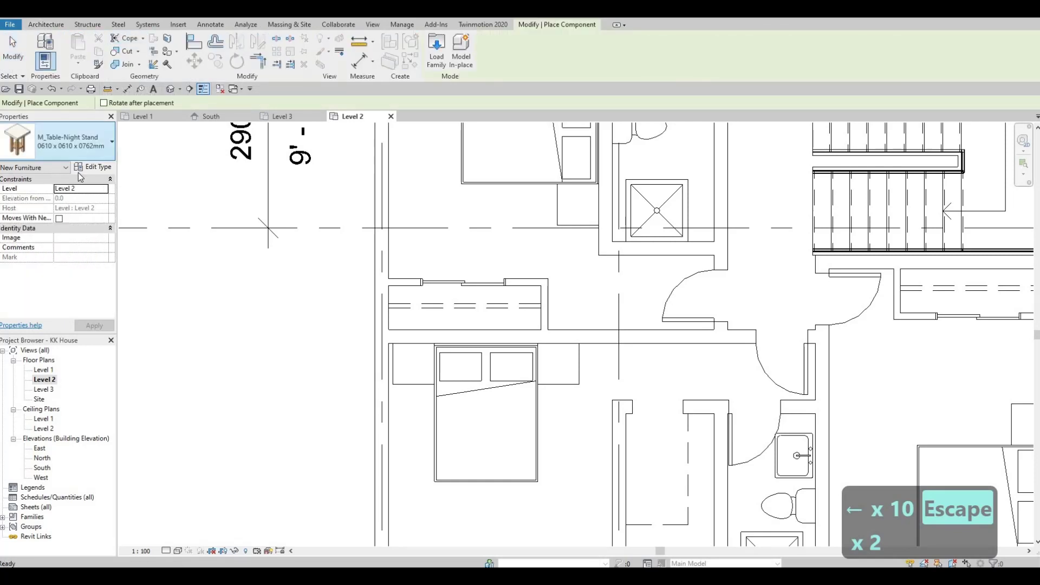
Choose M_Table Lamp - Hemispheric 60W - 120V at elevation 650 and lamp the left bed's two night stands
left_click(70, 142)
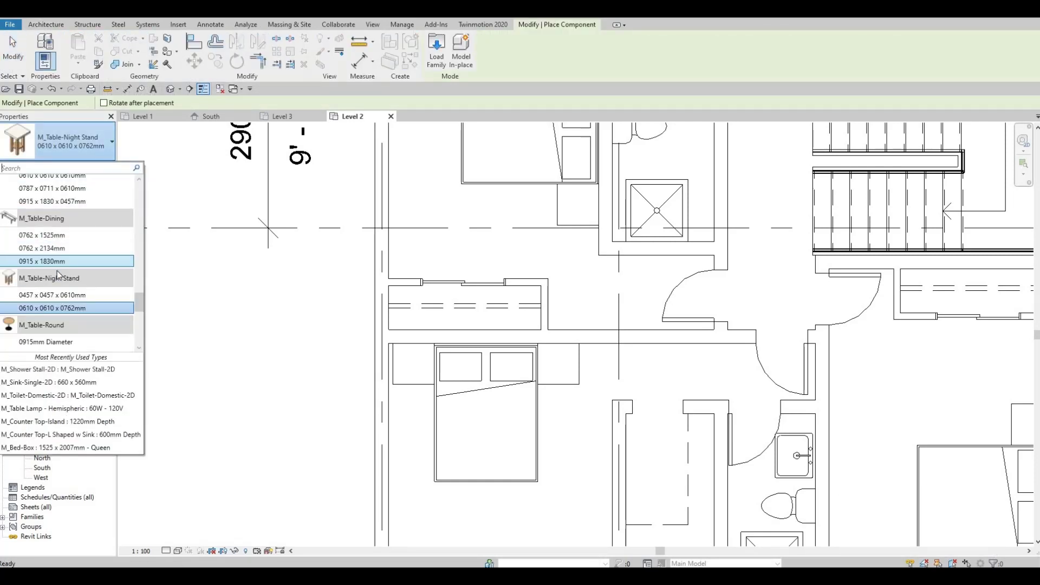
scroll(58, 275, "up", 5)
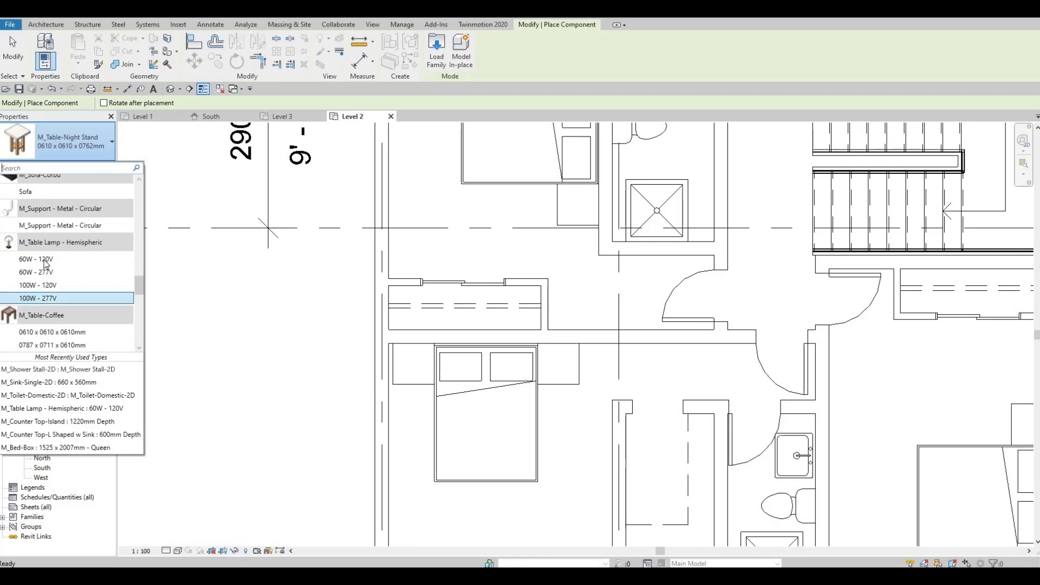
left_click(73, 260)
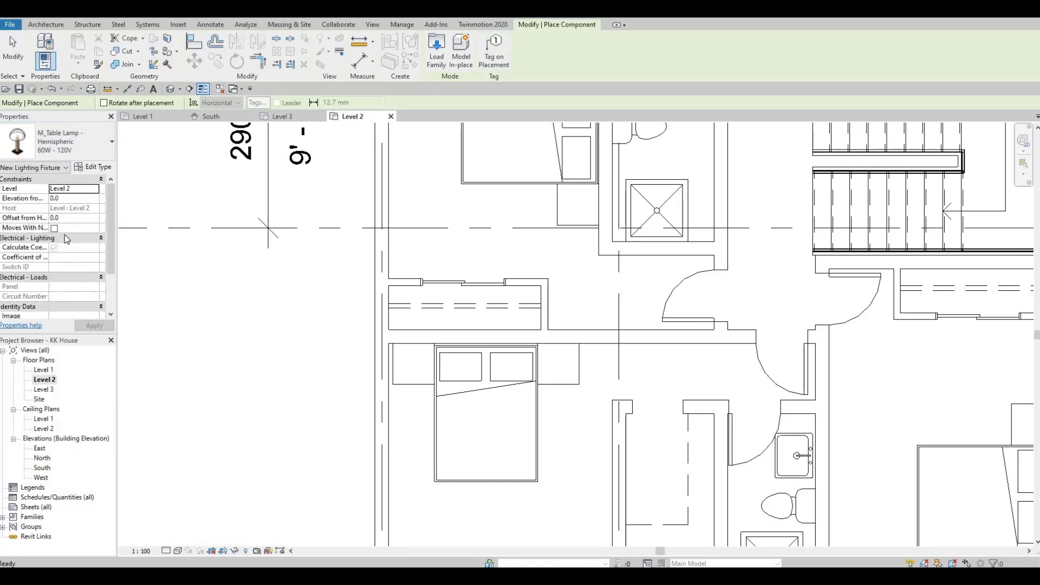
left_click(65, 198)
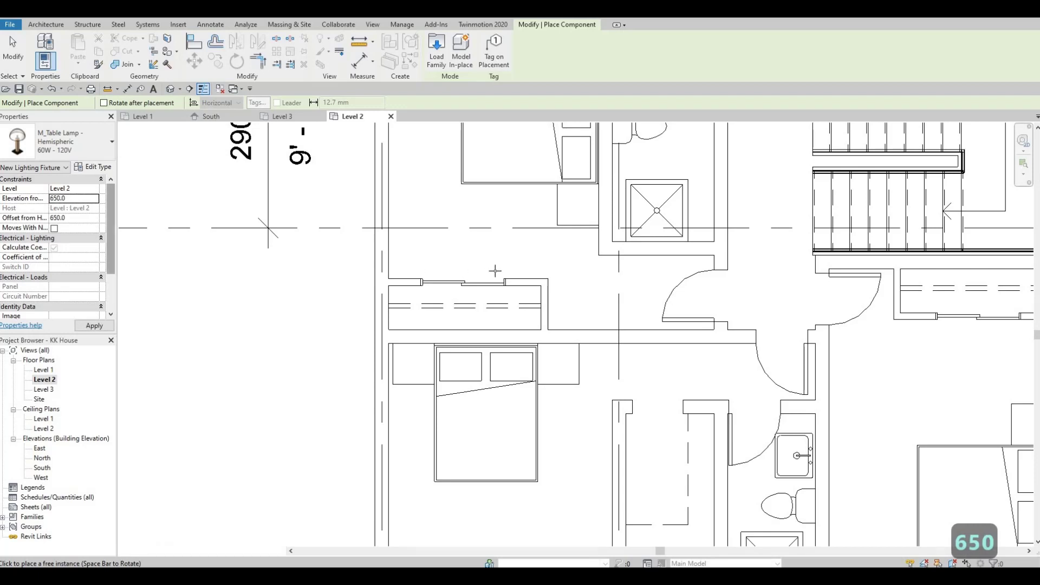
scroll(495, 271, "down", 1)
middle_click_drag(495, 276, 460, 334)
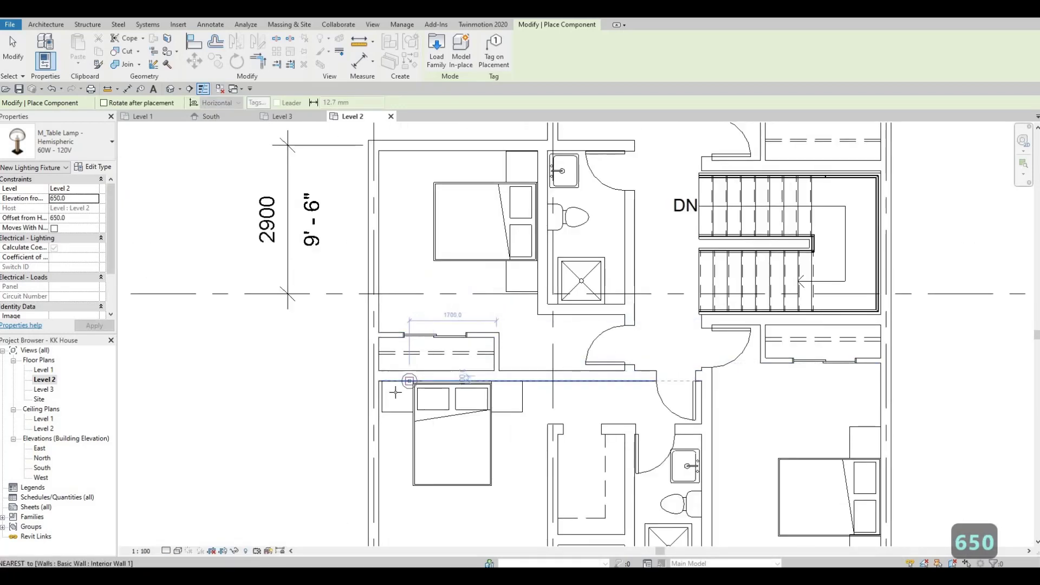
left_click(397, 396)
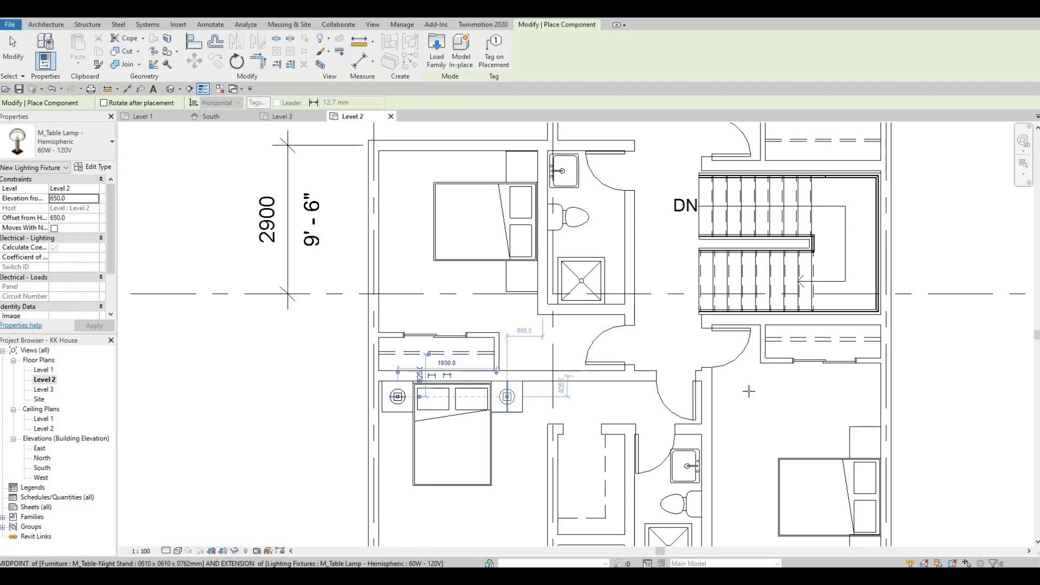
left_click(500, 396)
Place lamps on the upper and lower night stands of the right bedroom's bed
middle_click_drag(815, 415, 726, 347)
left_click(775, 375)
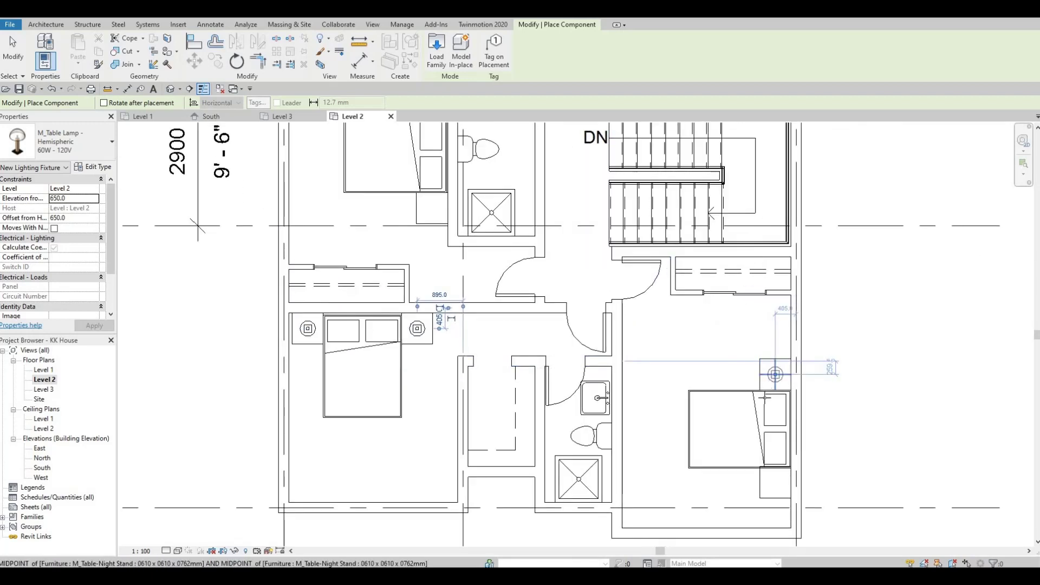
left_click(775, 373)
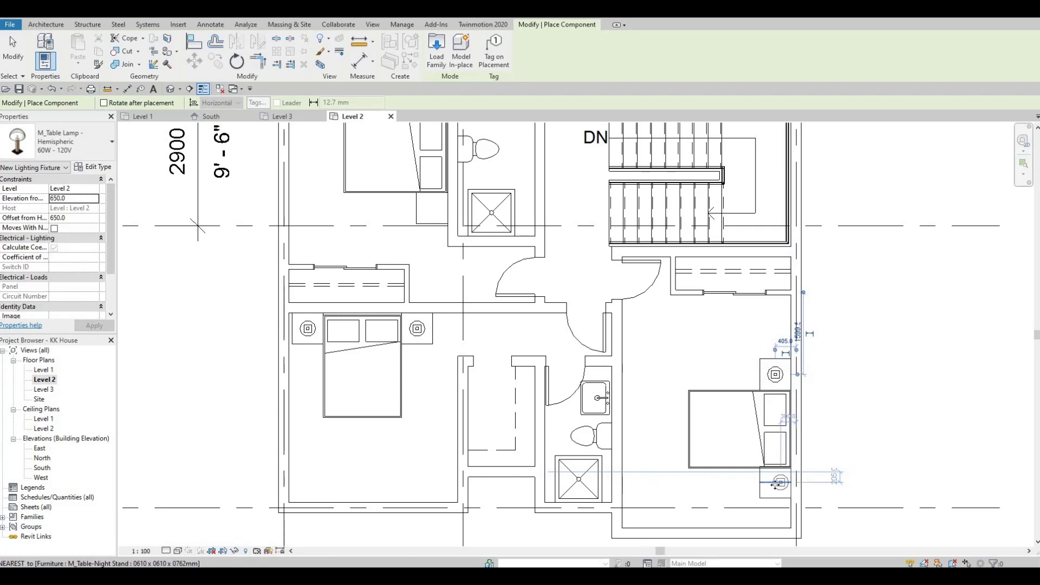
left_click(776, 484)
scroll(691, 387, "down", 2)
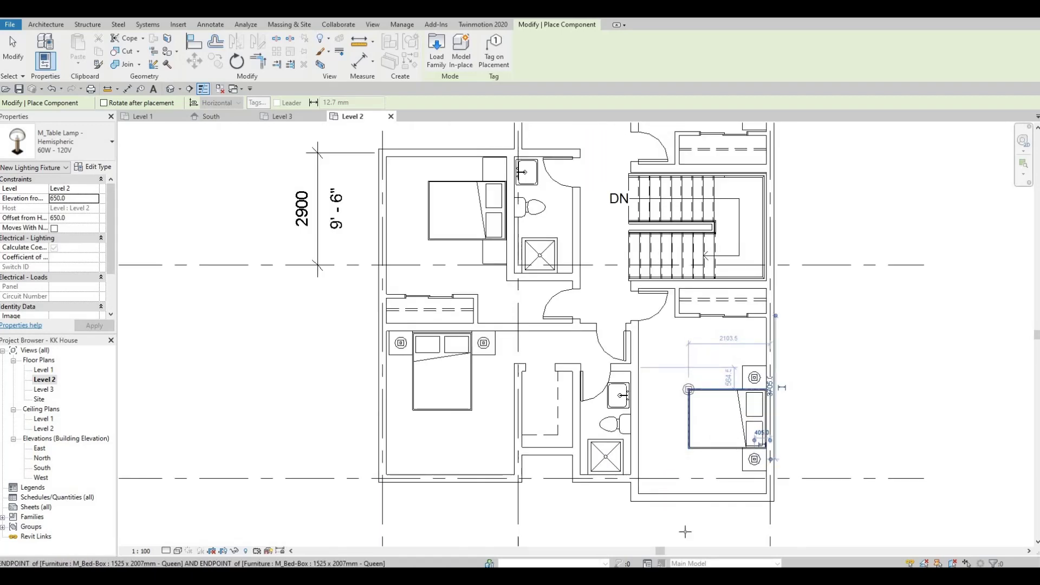
middle_click_drag(684, 359, 685, 532)
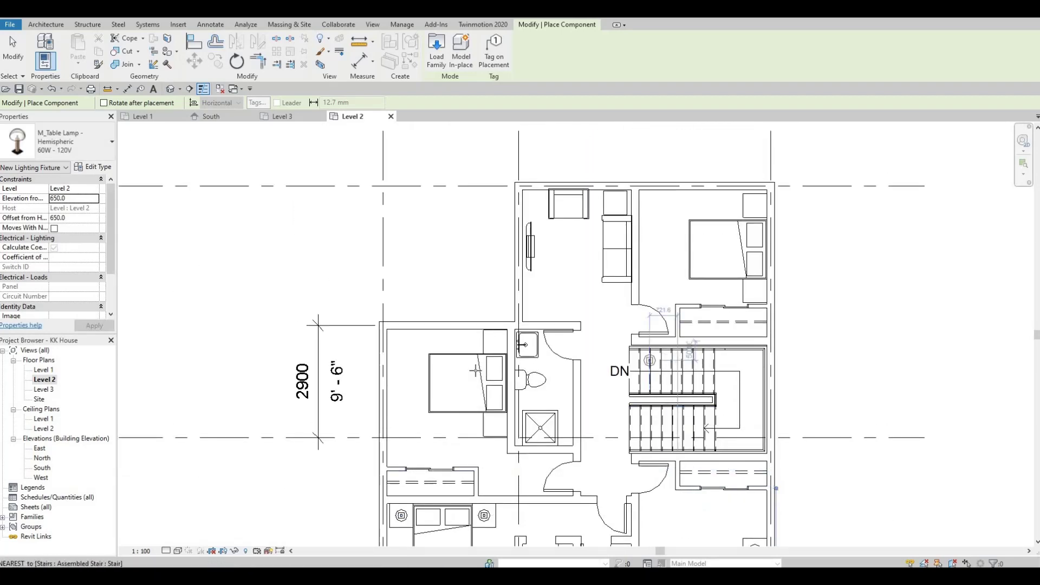
scroll(542, 412, "up", 1, "ctrl")
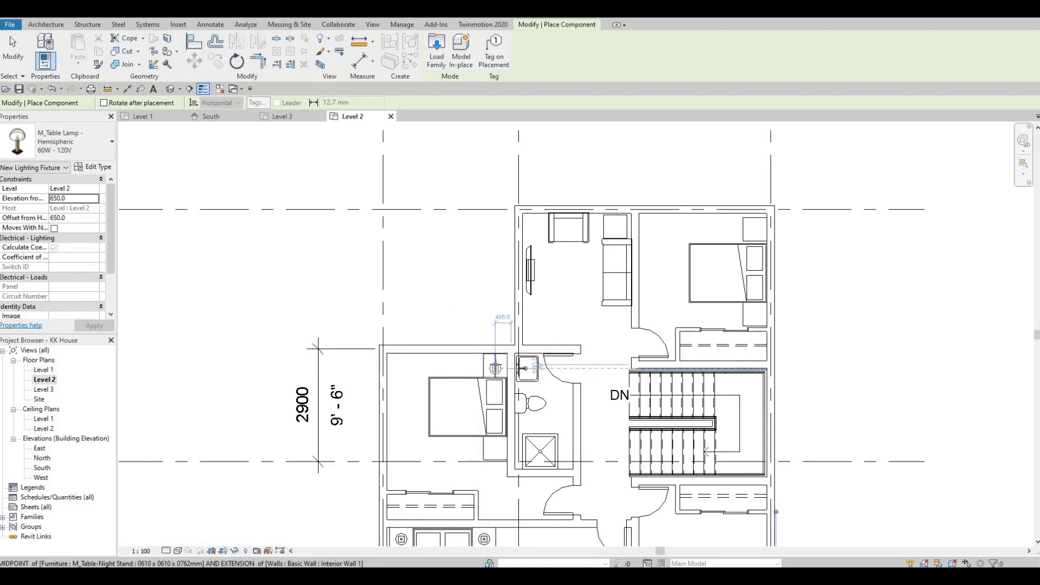
scroll(495, 368, "up", 2)
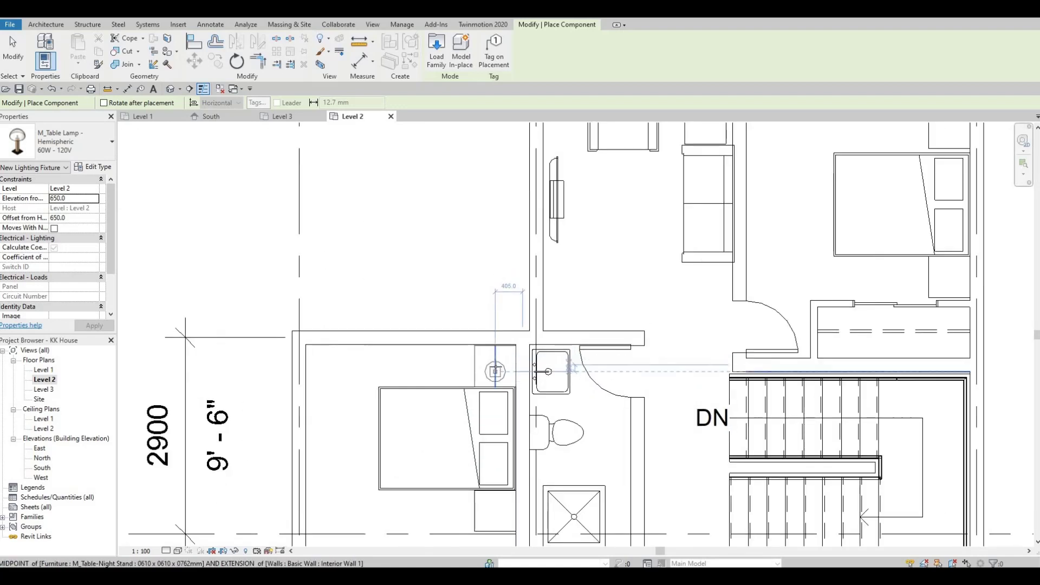
Add lamps on the night stands by the bathroom and in the upper-right bedroom
left_click(507, 424)
scroll(507, 424, "down", 3, "ctrl")
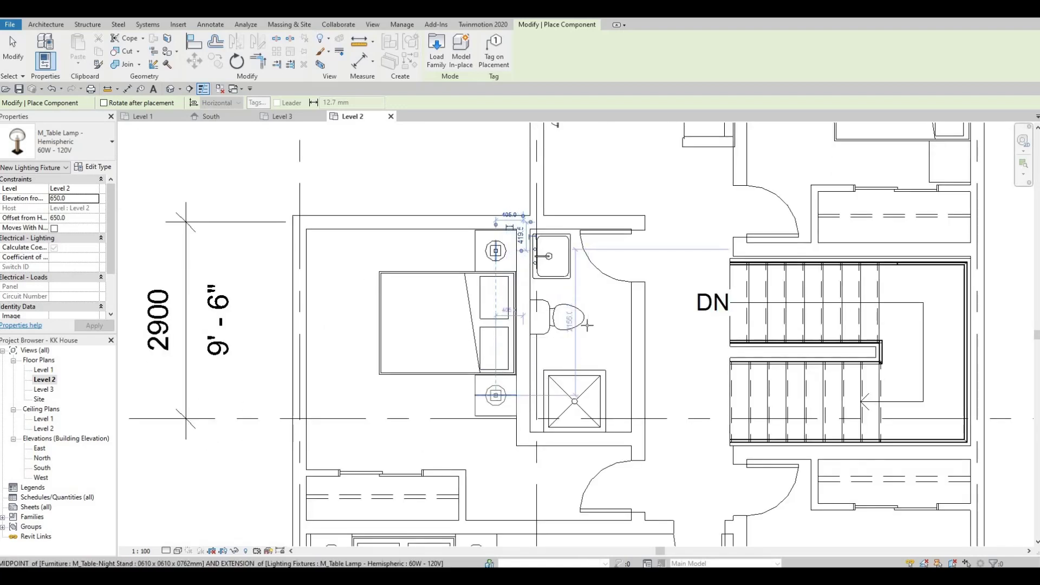
left_click(495, 395)
scroll(608, 319, "down", 2)
middle_click_drag(800, 223, 515, 332)
scroll(523, 337, "up", 2)
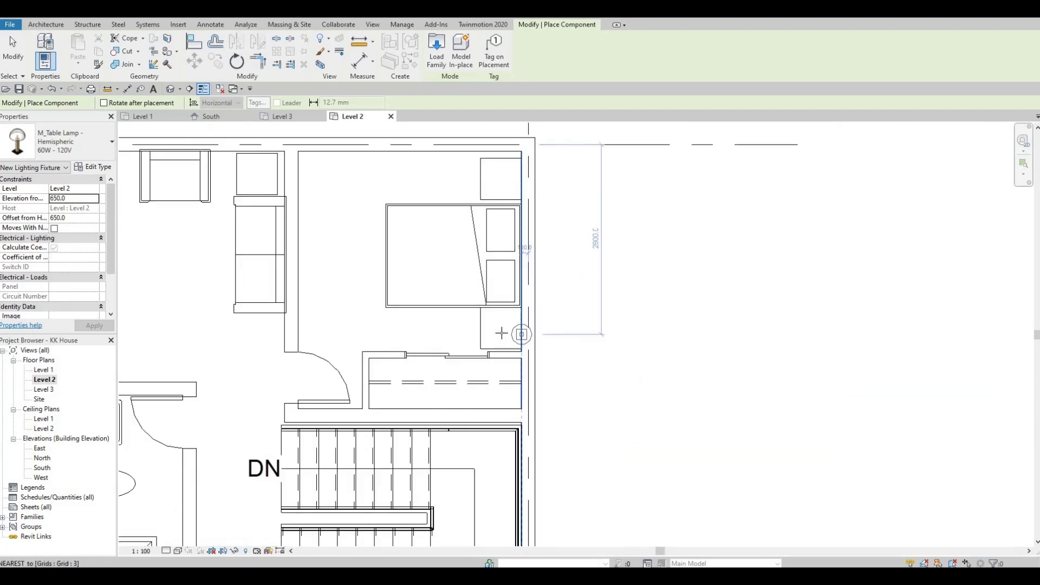
left_click(501, 327)
left_click(501, 180)
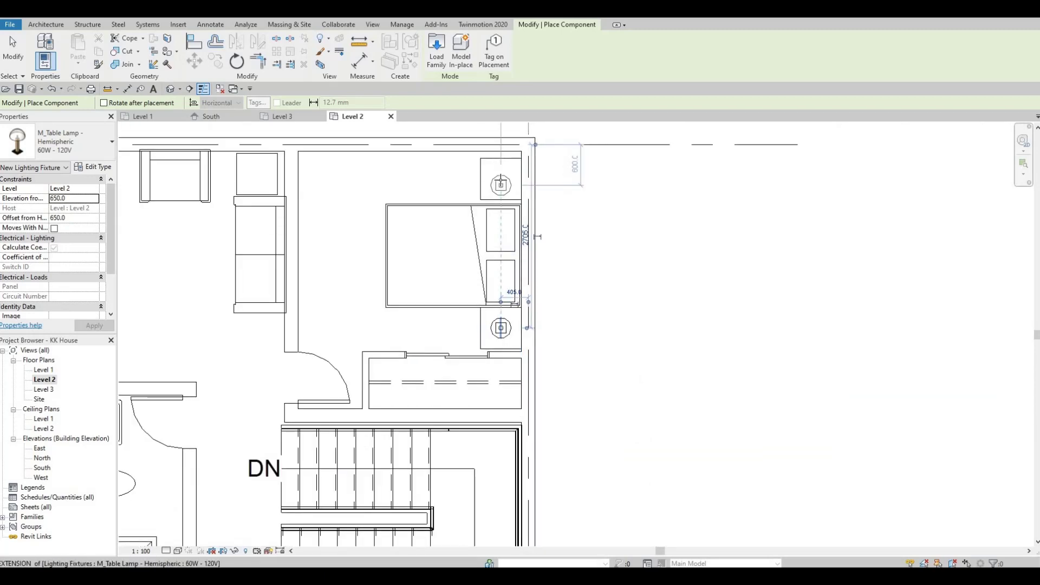
Put a lamp on the table beside the sofa and end lamp placement
middle_click_drag(382, 265, 528, 347)
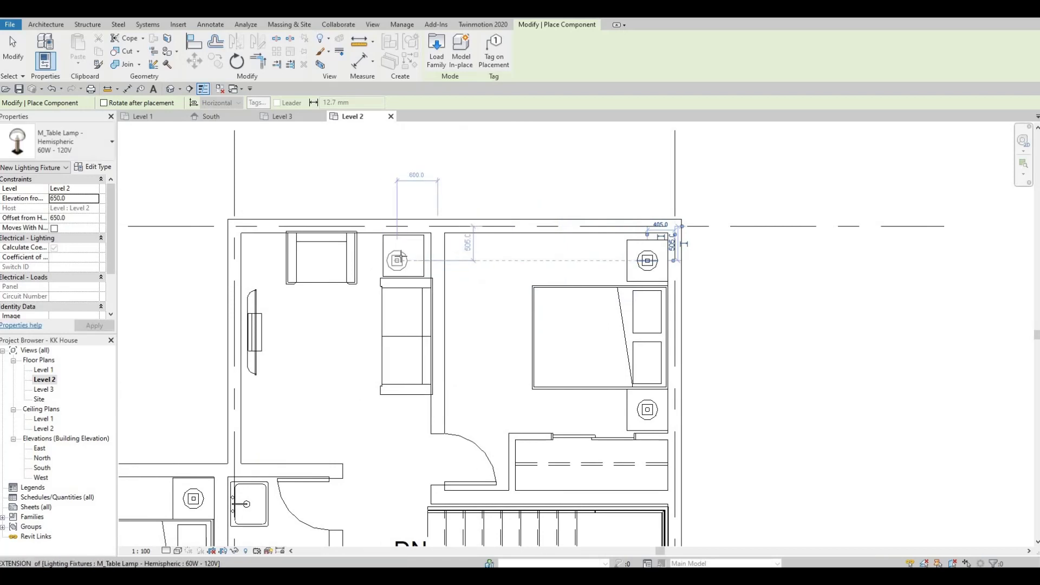
left_click(386, 286)
scroll(574, 249, "down", 4)
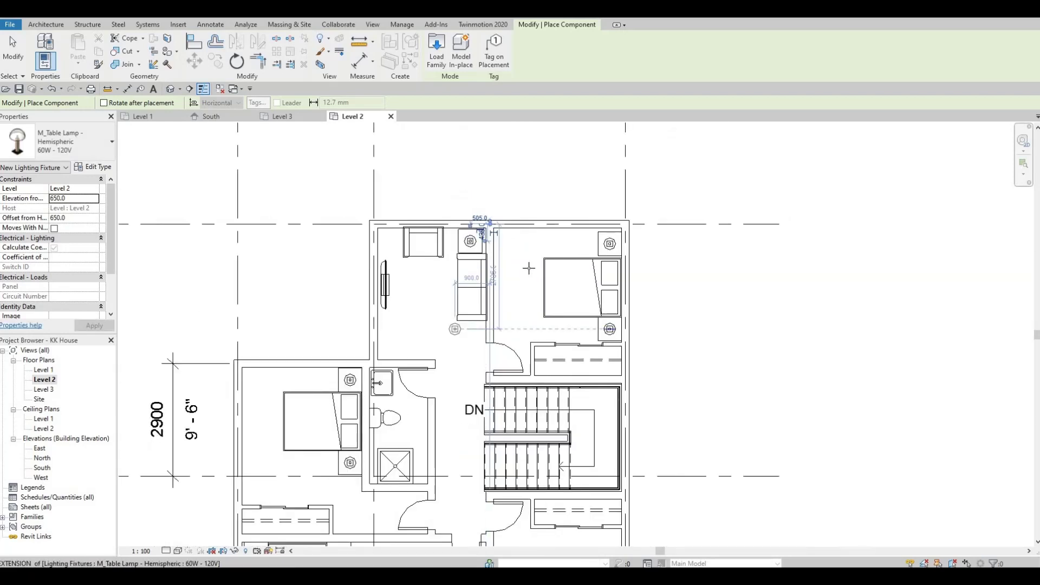
middle_click_drag(543, 282, 544, 278)
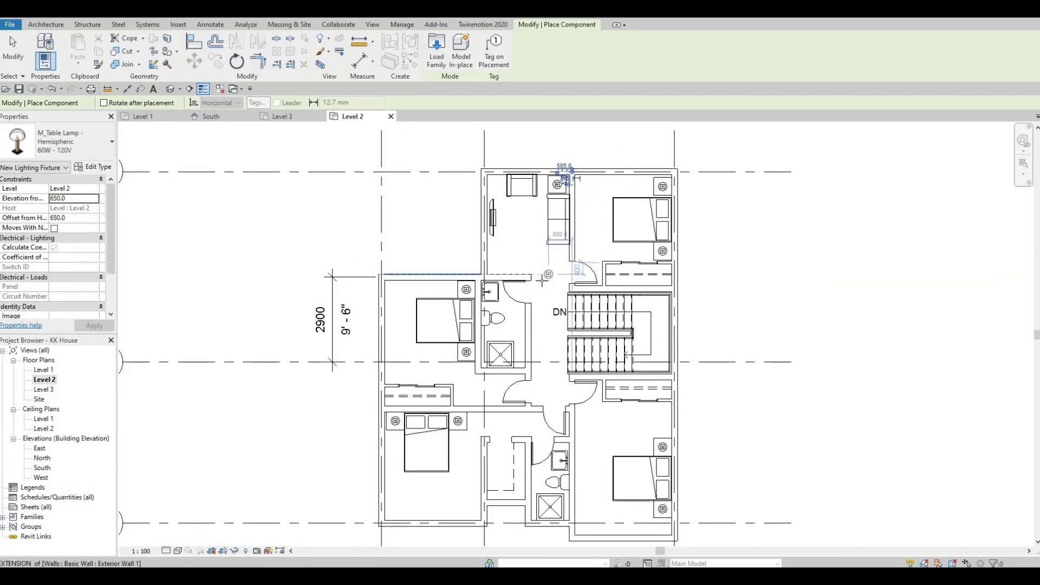
key("Escape")
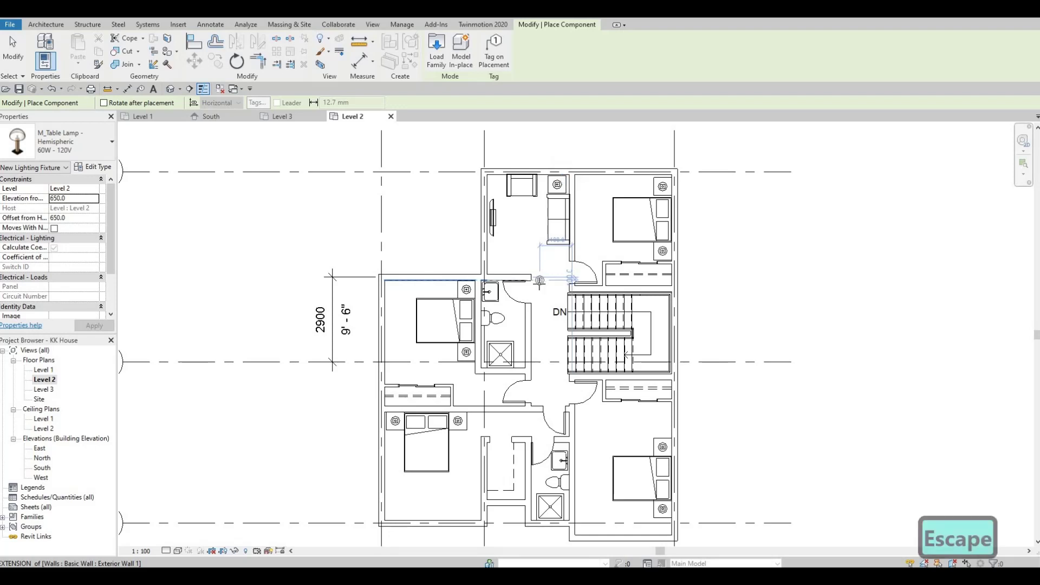
key("Escape")
Pan around the Level 2 plan to review all the placed lamps
middle_click_drag(583, 445, 543, 354)
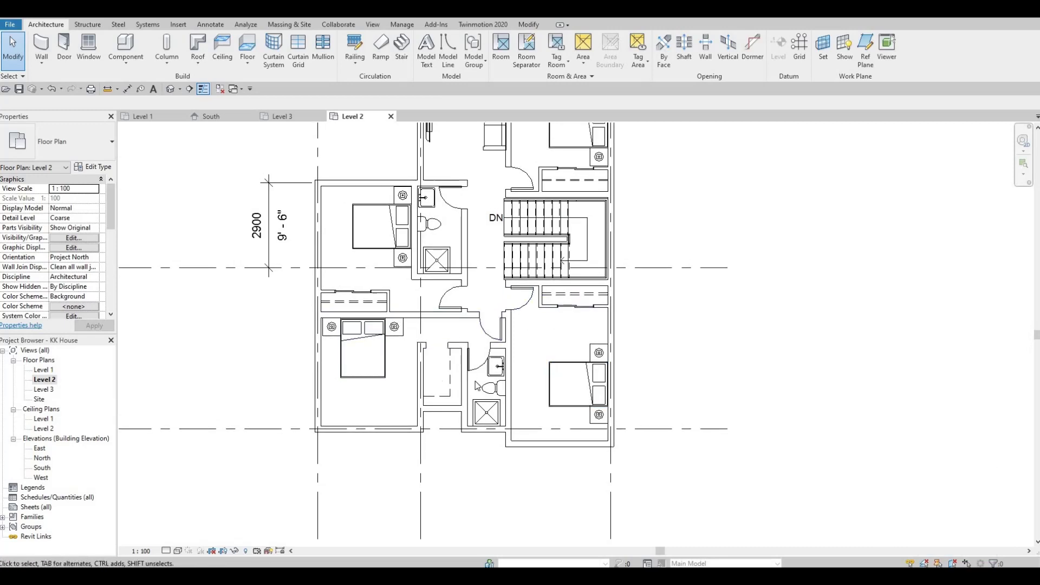
middle_click_drag(511, 402, 495, 398)
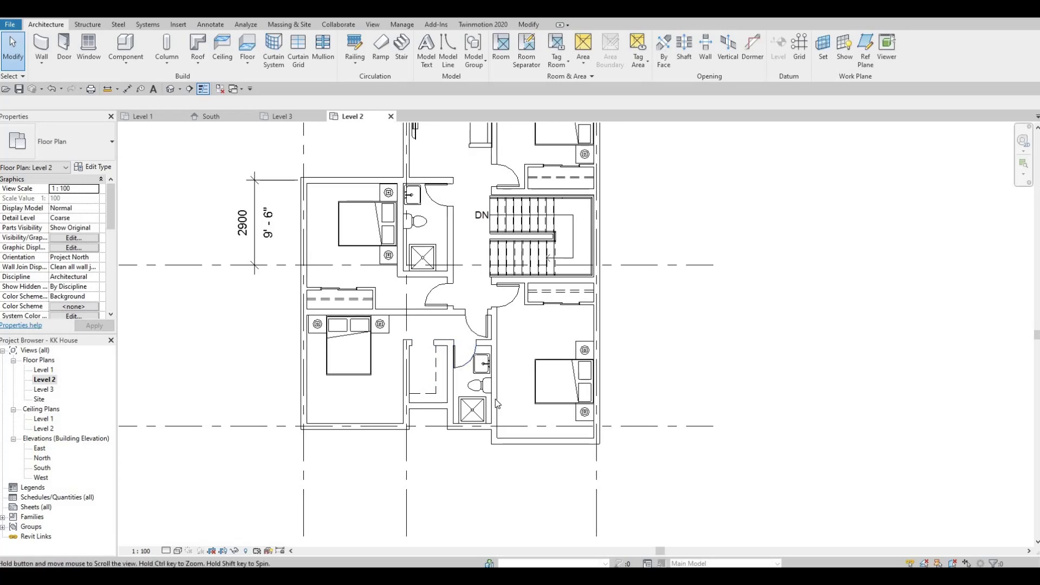
middle_click_drag(463, 368, 434, 416)
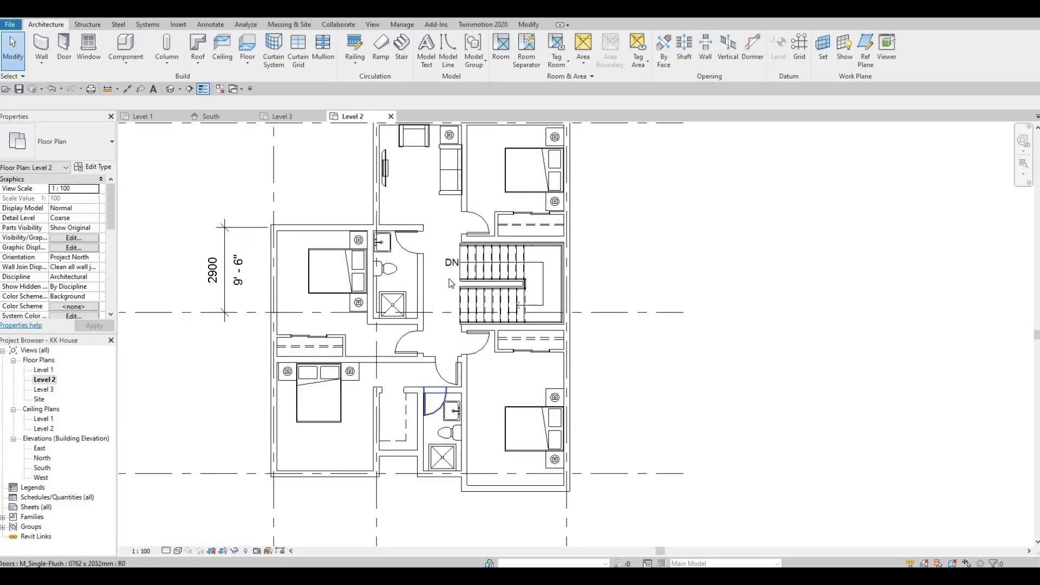
key("F1")
scroll(509, 340, "up", 1)
middle_click_drag(509, 340, 537, 405)
scroll(534, 404, "down", 2)
mouse_move(482, 368)
middle_mouse_down()
mouse_move(516, 402)
mouse_move(526, 331)
mouse_move(485, 373)
middle_mouse_up()
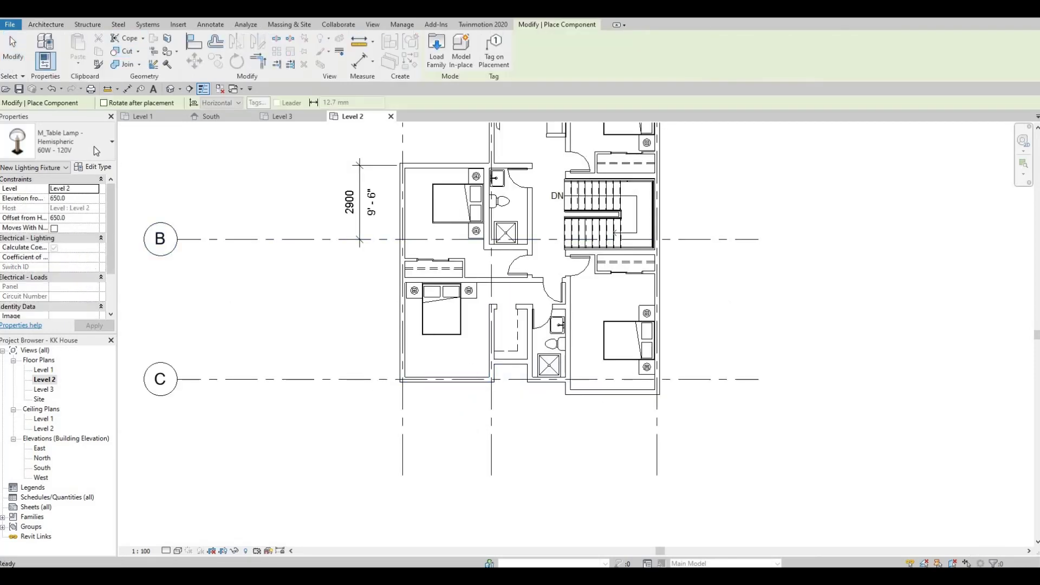
Choose the M_TV - Flat Screen 1270mm type and mount one on the bedroom's bottom wall
left_click(93, 146)
scroll(68, 290, "down", 3)
scroll(66, 293, "down", 10)
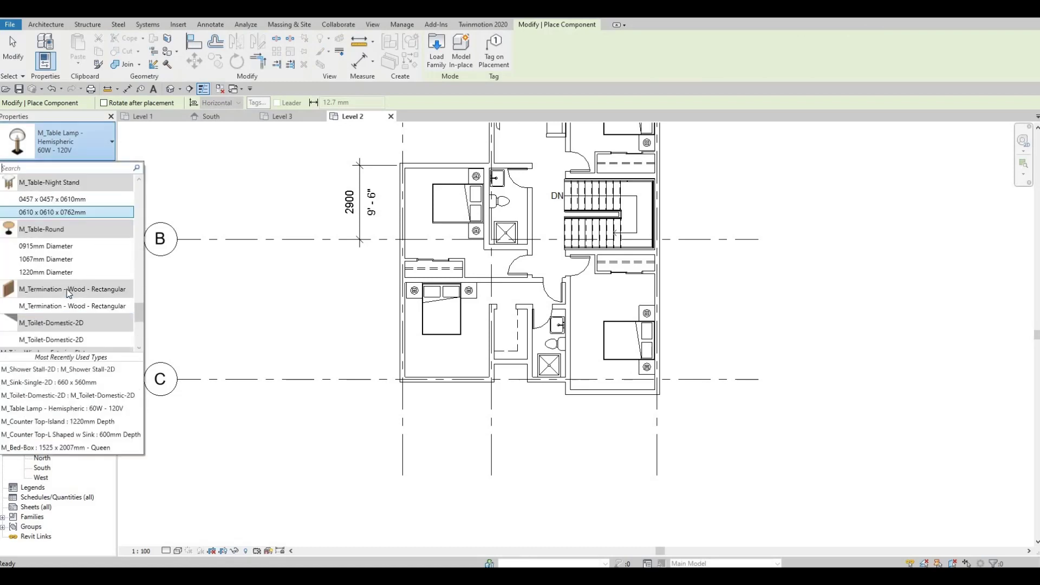
scroll(43, 321, "down", 1)
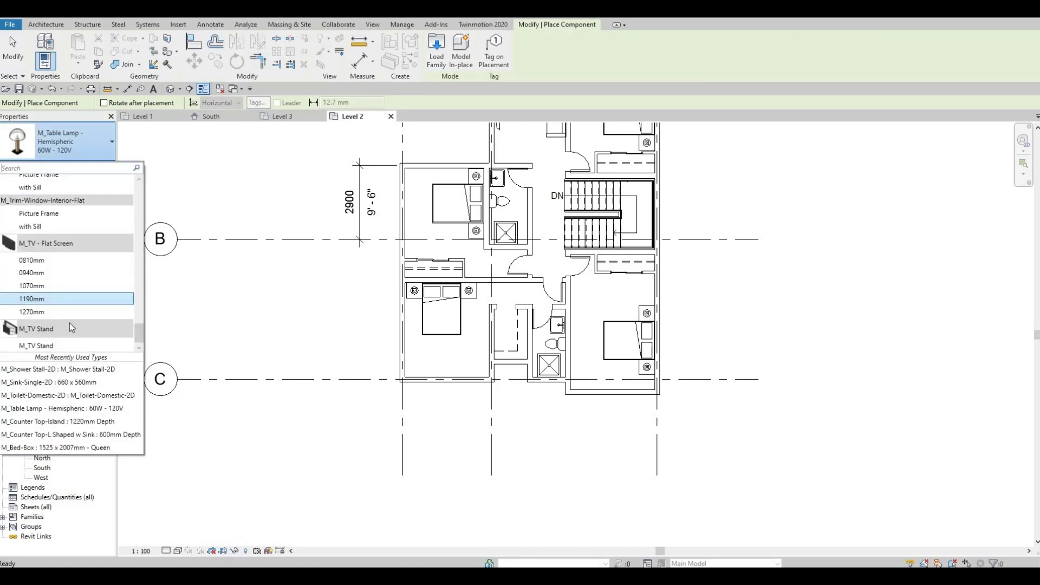
left_click(69, 312)
scroll(425, 389, "up", 3)
scroll(446, 356, "up", 2)
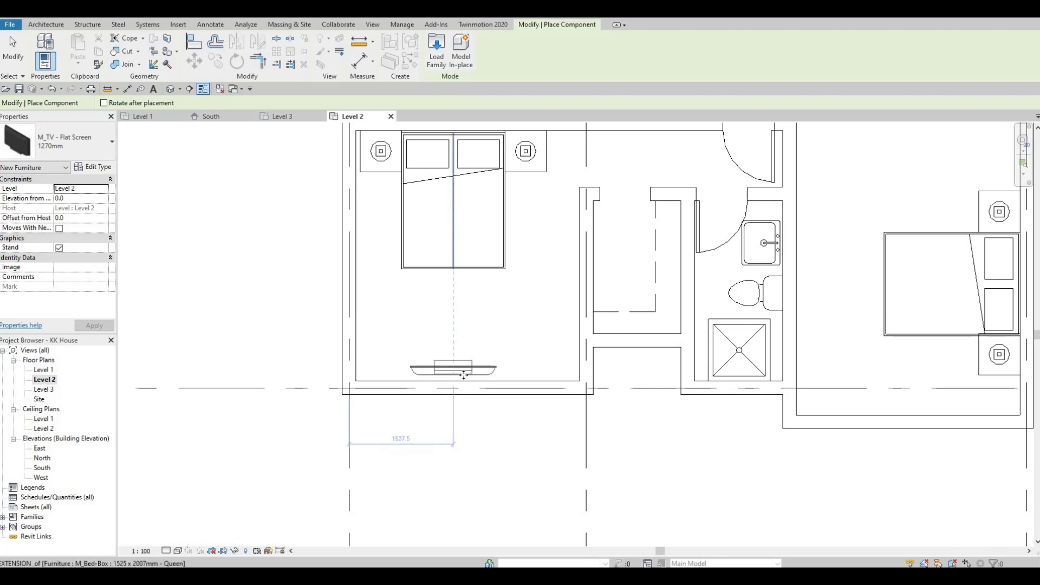
left_click(460, 374)
Rotate the TV sideways and mount it on the right-hand bedroom's left wall
middle_click_drag(884, 358, 682, 354)
key("space")
key("space")
key("space")
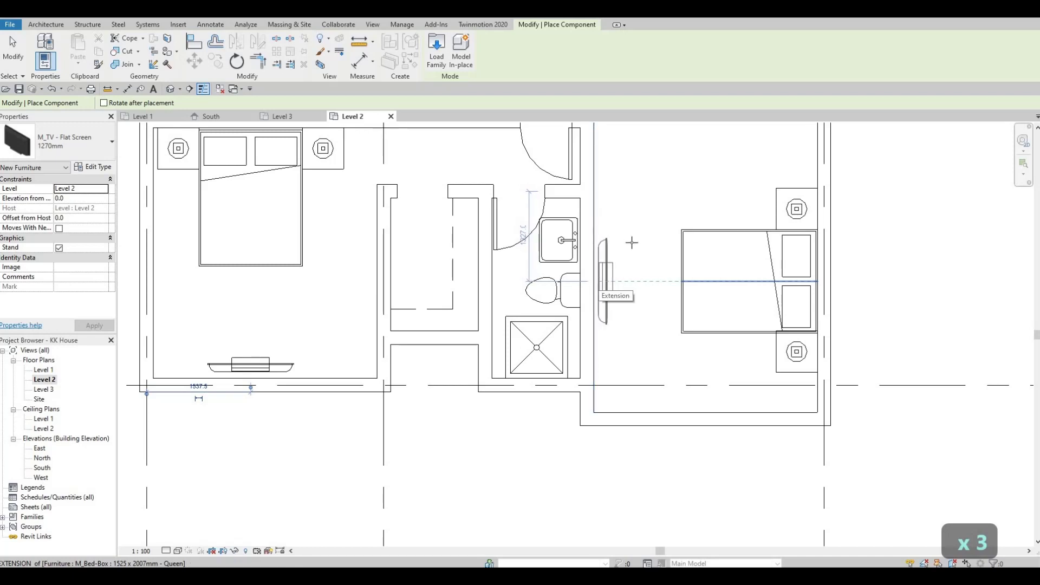
scroll(631, 242, "down", 4)
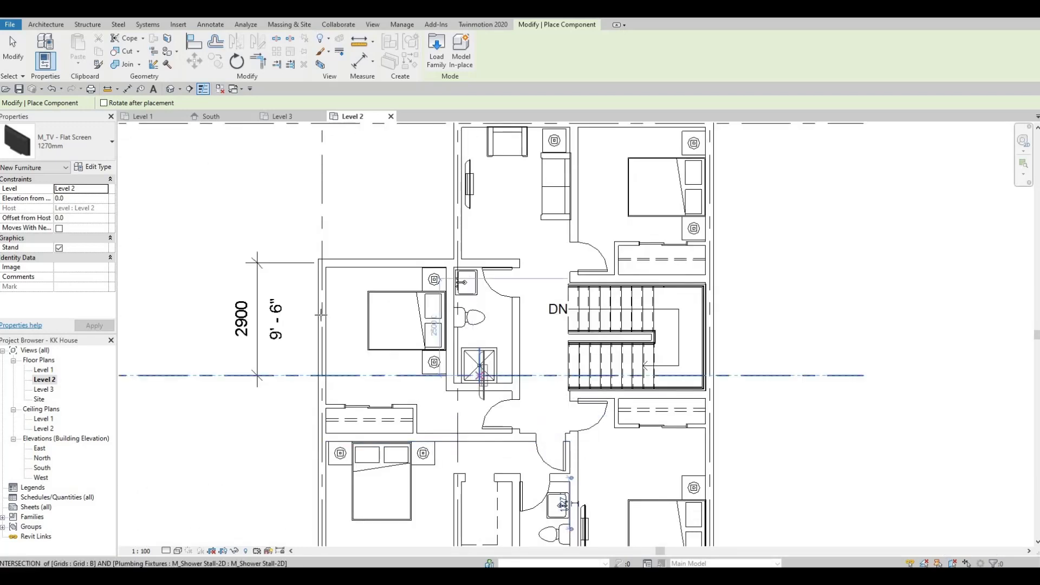
scroll(320, 314, "up", 2)
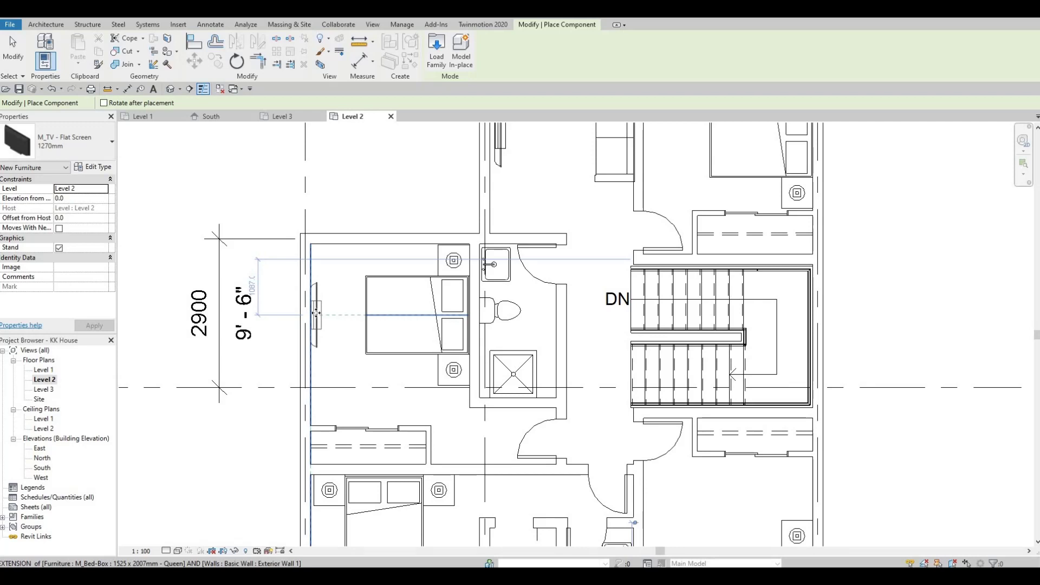
left_click(318, 315)
Mount a TV on the upper room's wall facing the sofa and select it
scroll(400, 286, "down", 3)
middle_click_drag(482, 287, 443, 363)
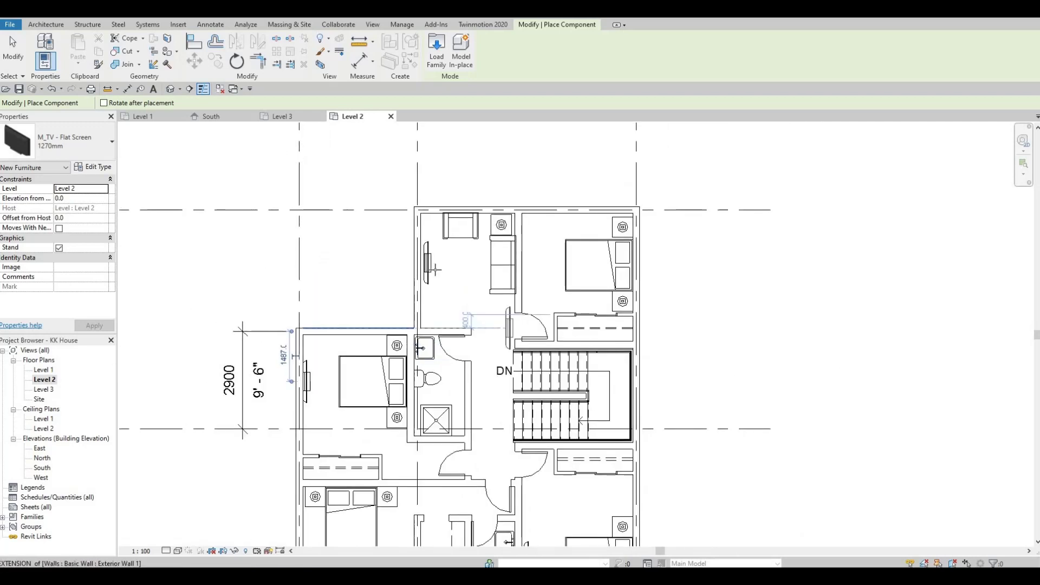
scroll(479, 279, "up", 3)
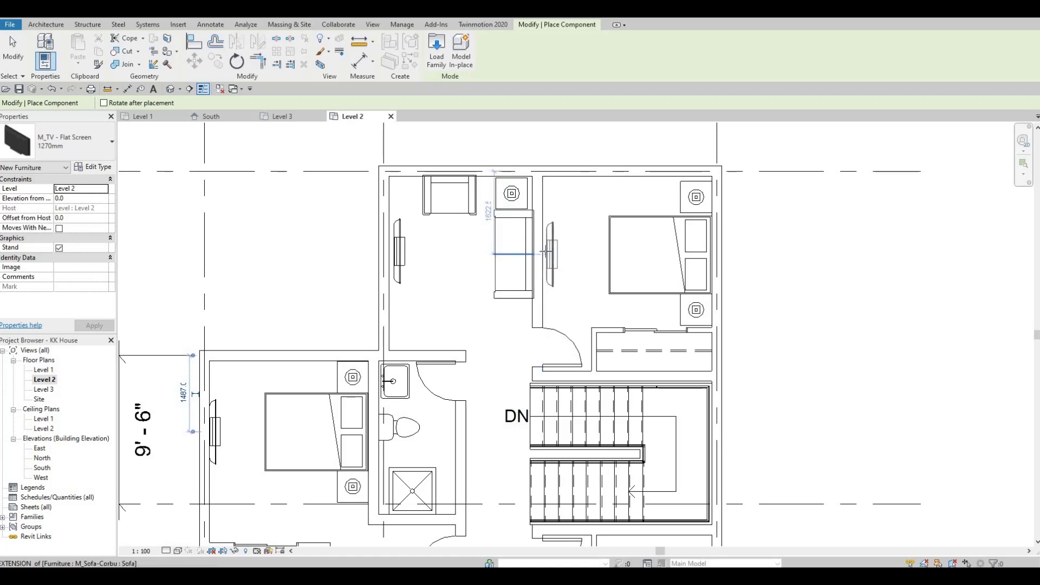
left_click(546, 252)
key("Escape")
key("Escape")
scroll(546, 243, "down", 1)
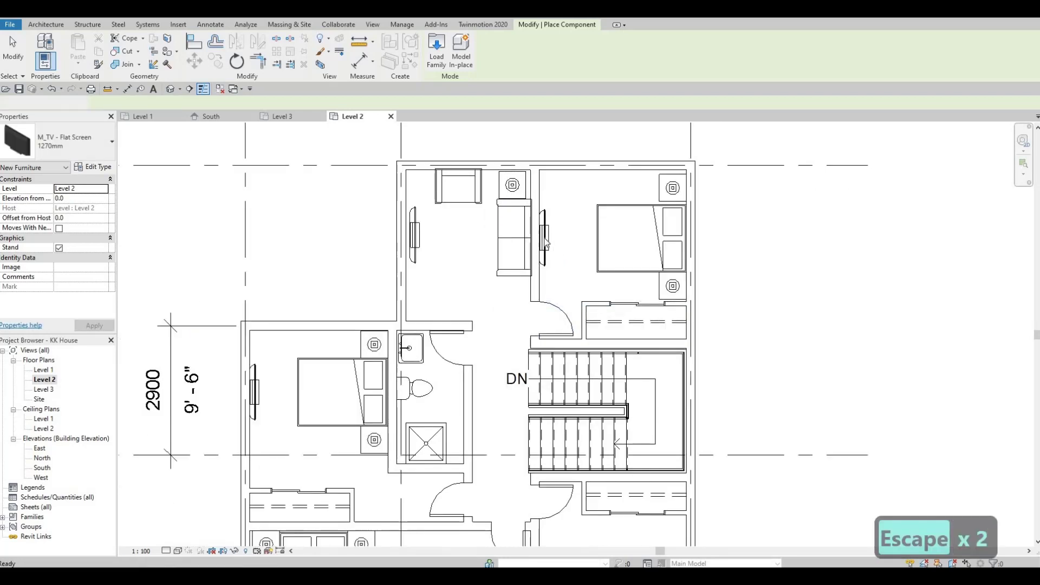
key("Escape")
scroll(545, 243, "up", 2)
left_click(545, 240)
Nudge the TV right, the sofa left then down, and the armchair down
key("Right")
key("Right")
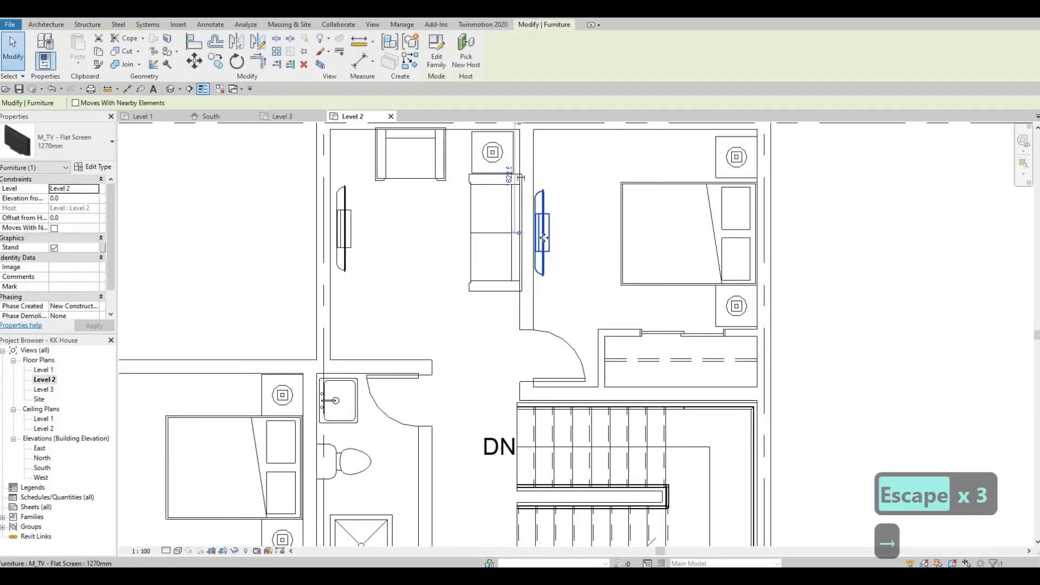
key("Escape")
key("Escape")
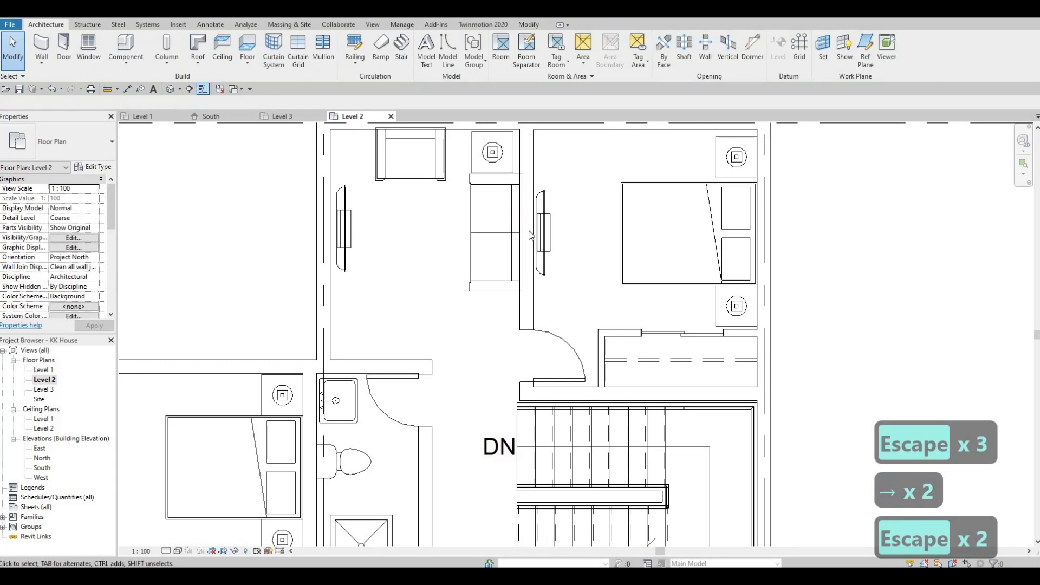
scroll(531, 233, "down", 2)
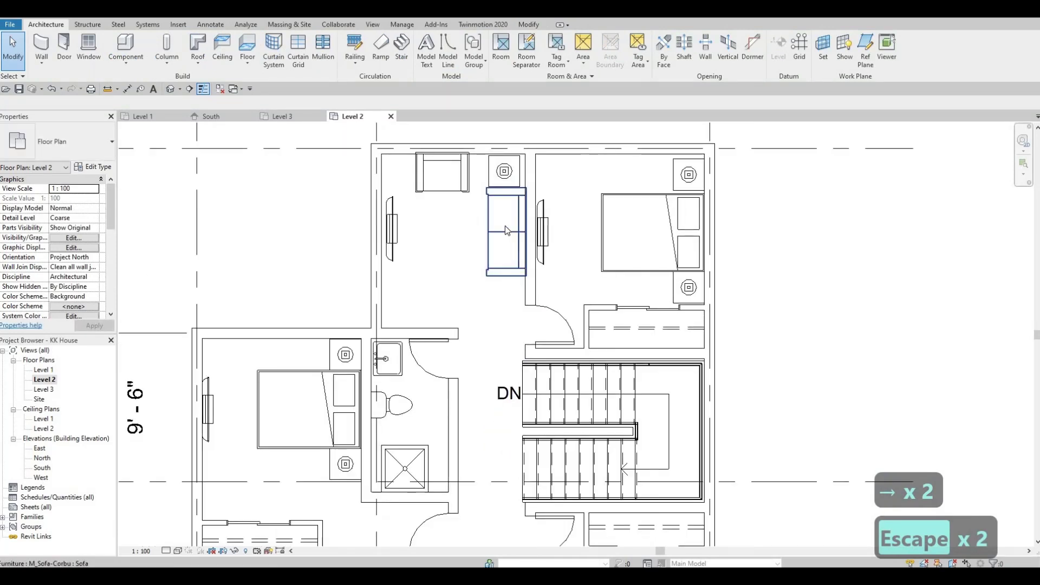
left_click(505, 227)
key("Left")
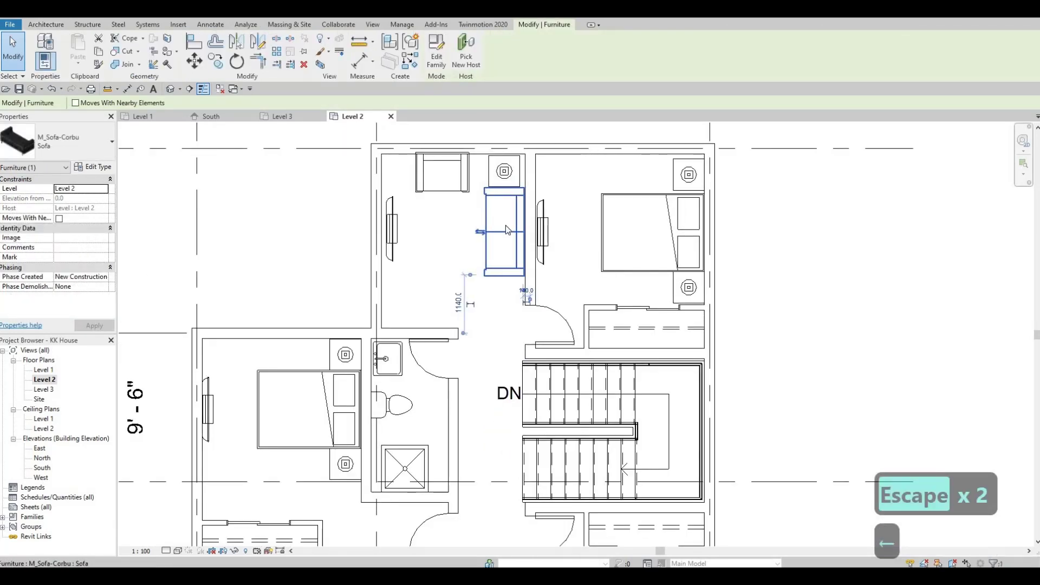
key("Escape")
key("Escape")
scroll(507, 230, "down", 2)
left_click(475, 182)
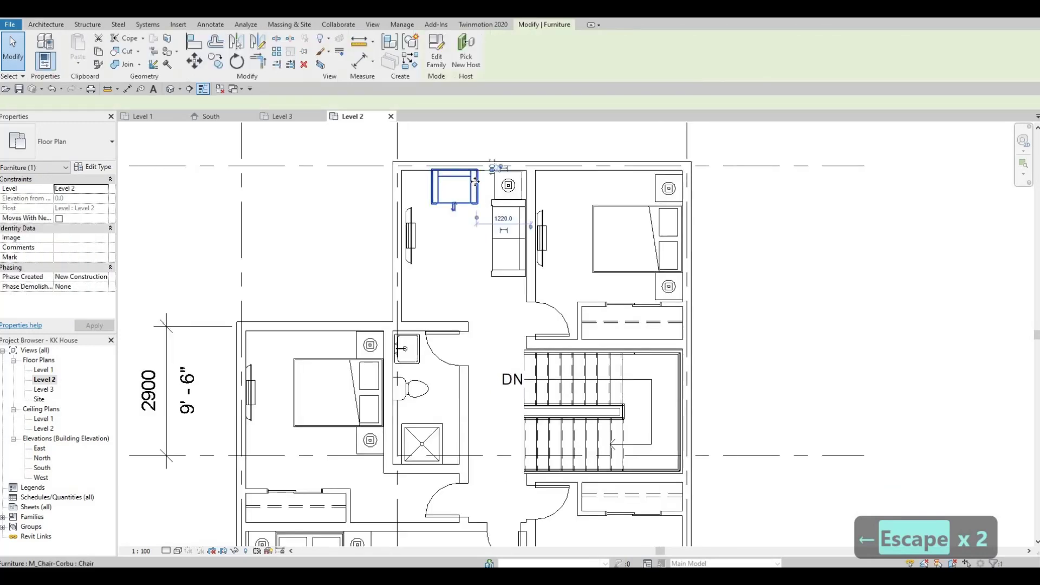
key("Down")
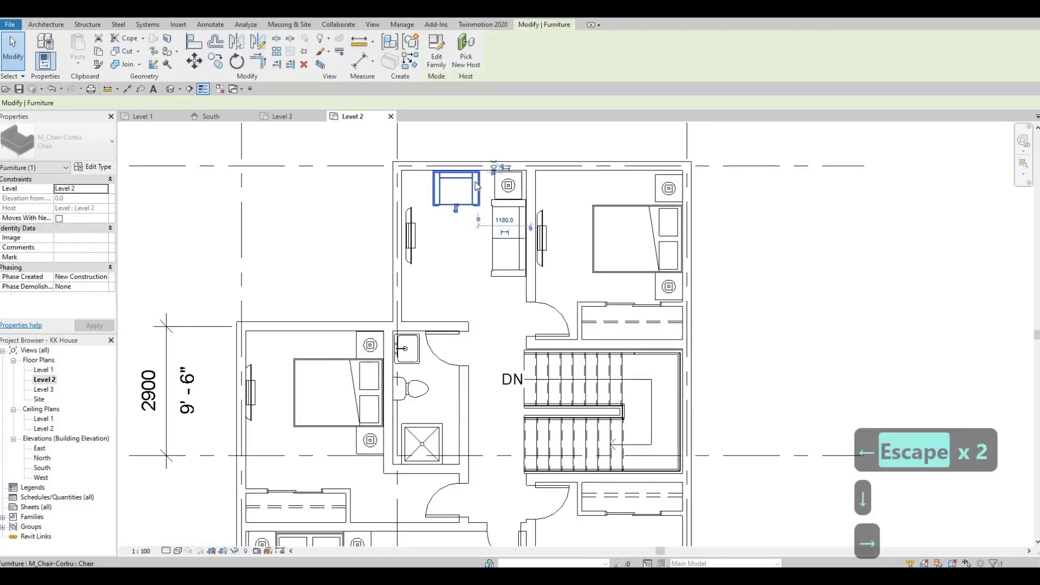
key("Escape")
key("Escape")
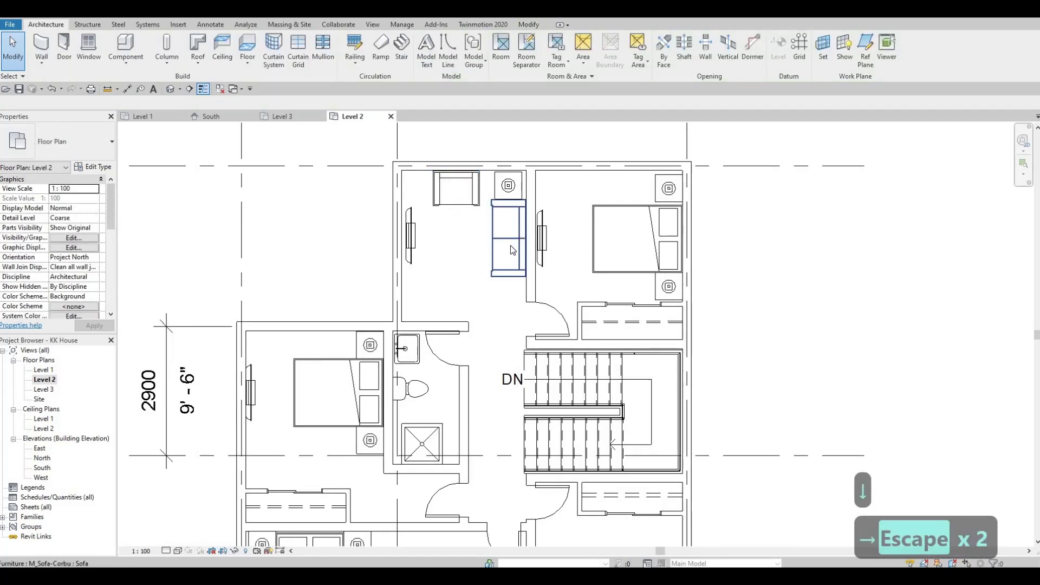
left_click(498, 237)
key("Down")
key("Down")
key("Escape")
key("Escape")
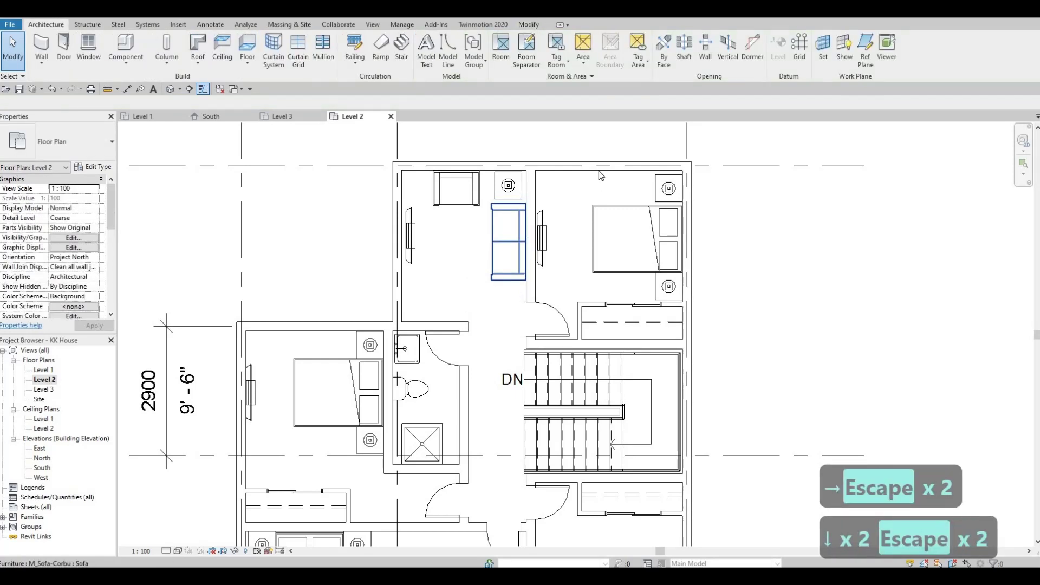
Pan and zoom to frame the whole Level 2 floor plan
scroll(622, 245, "down", 3)
scroll(618, 355, "up", 3)
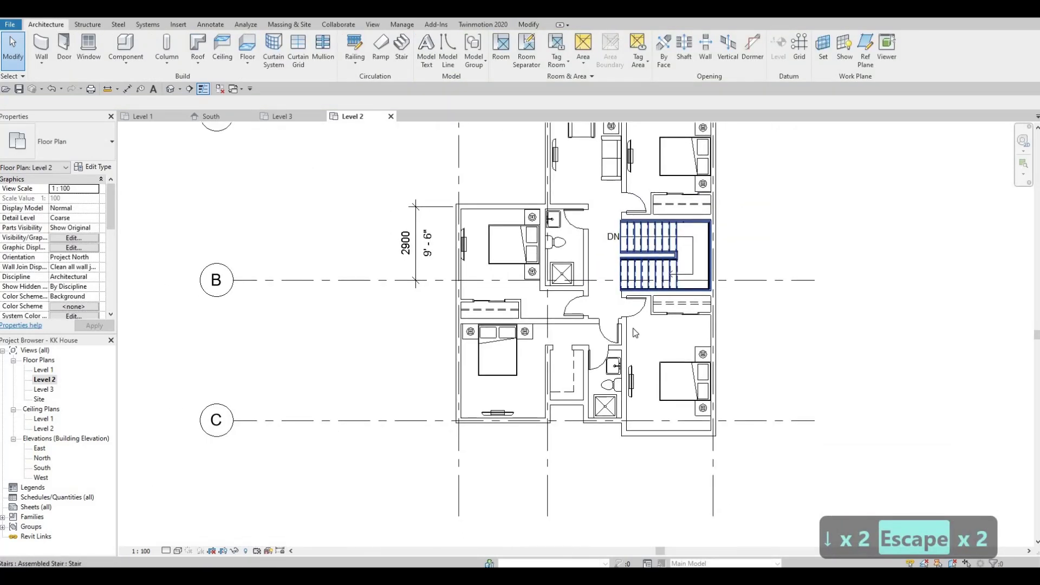
middle_click_drag(650, 323, 634, 279)
middle_click_drag(613, 312, 599, 291)
middle_click_drag(650, 315, 619, 284)
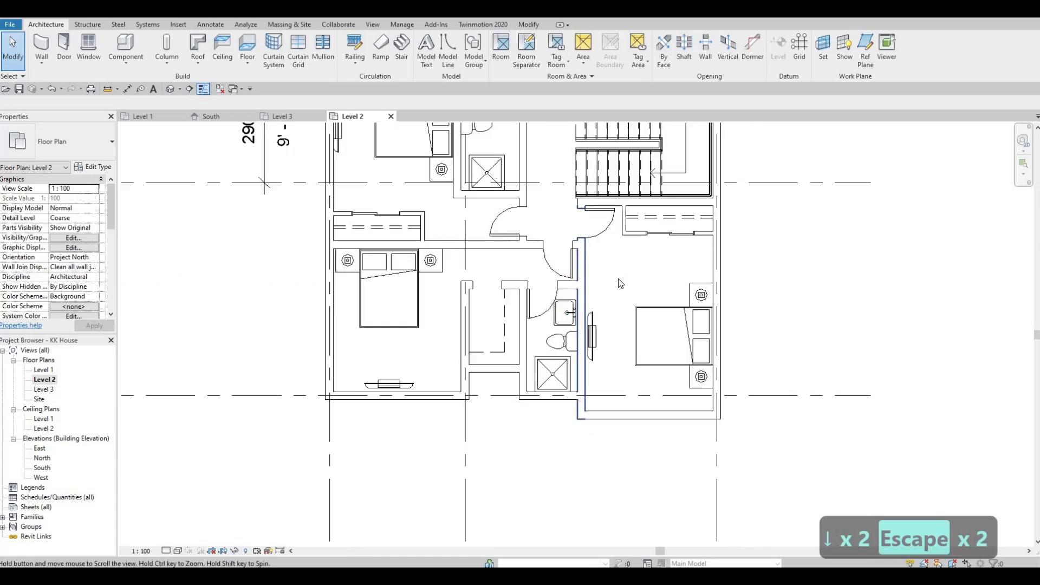
scroll(620, 283, "down", 2)
middle_click_drag(545, 282, 510, 329)
middle_click_drag(572, 385, 578, 437)
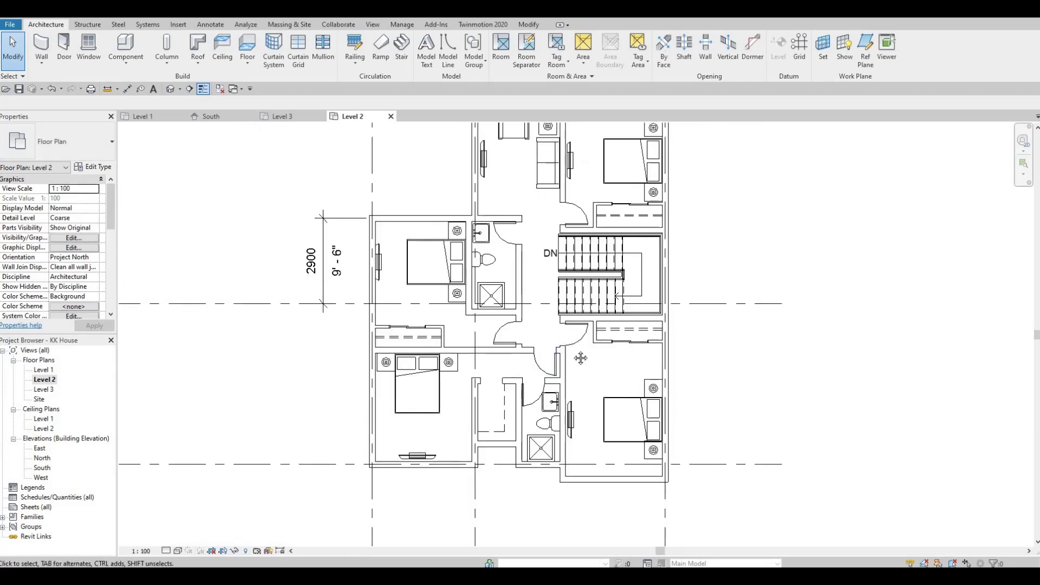
scroll(575, 379, "down", 2)
mouse_move(580, 357)
middle_mouse_down()
mouse_move(575, 405)
mouse_move(575, 351)
middle_mouse_up()
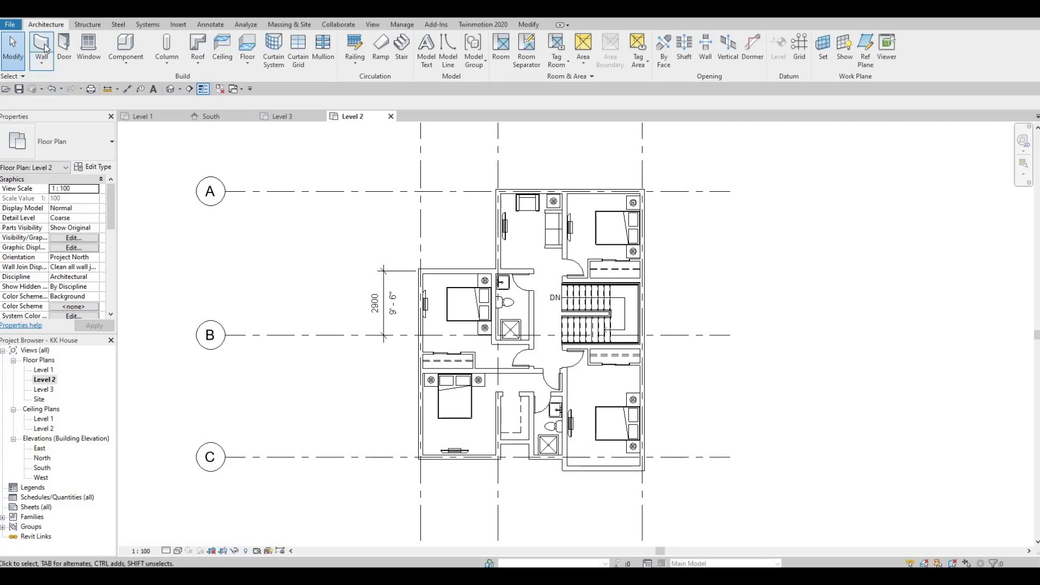
Draw Curtain Wall glazing strips of 320, 360 and 1940 mm along the exterior wall
key("w")
key("a")
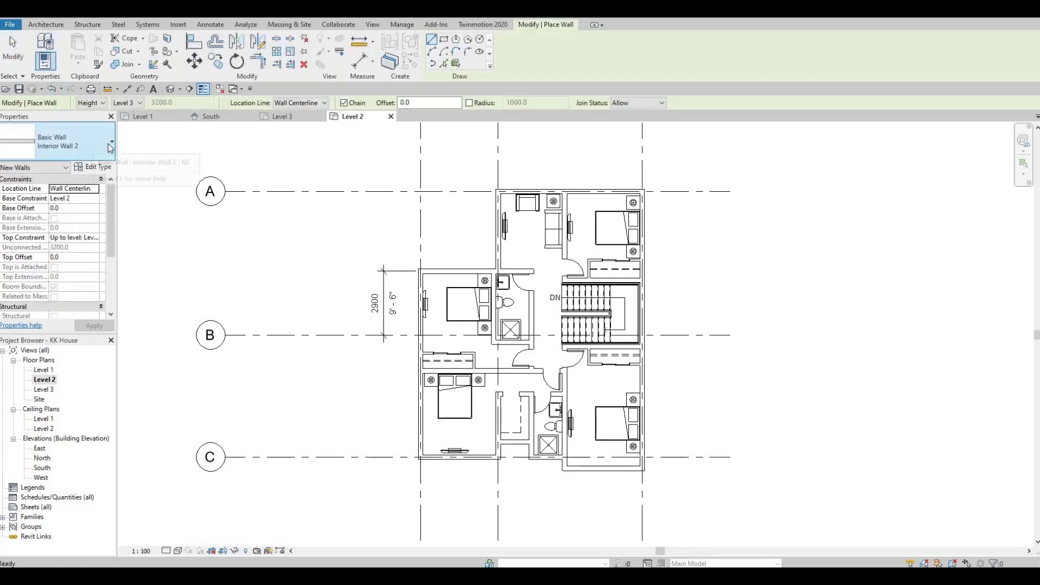
left_click(110, 145)
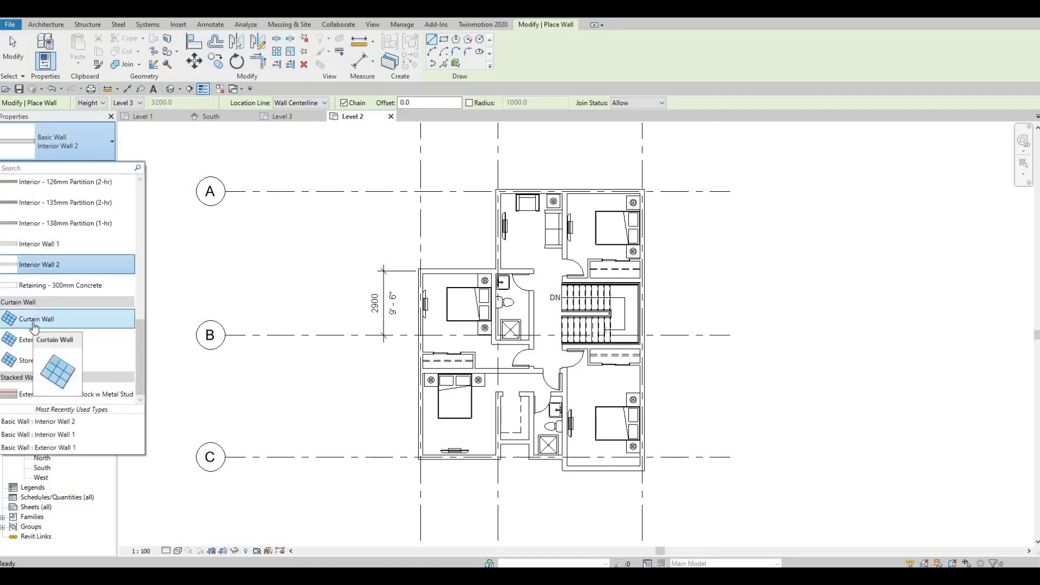
left_click(33, 324)
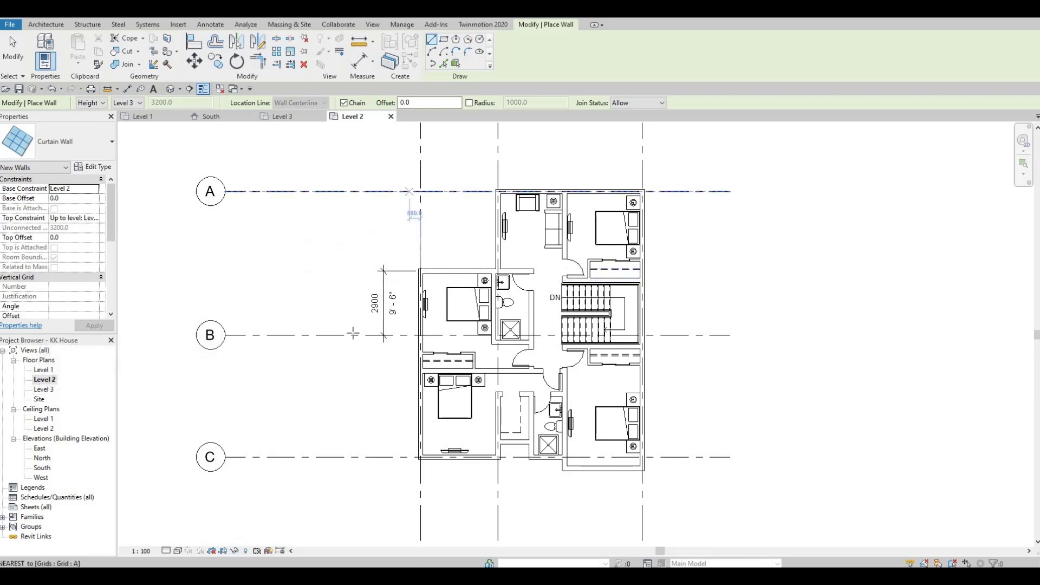
scroll(335, 390, "up", 10)
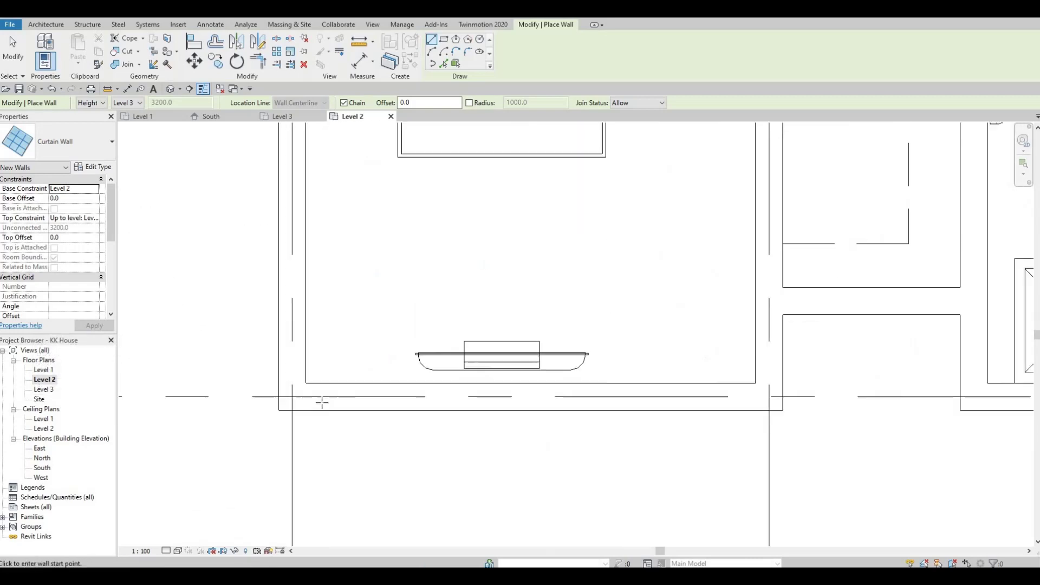
left_click(356, 397)
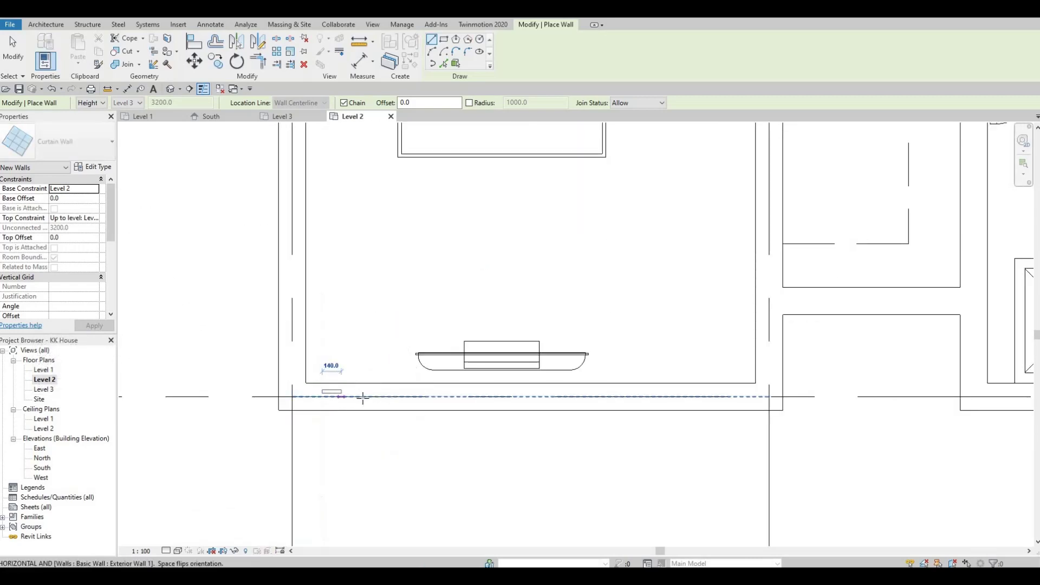
key("Escape")
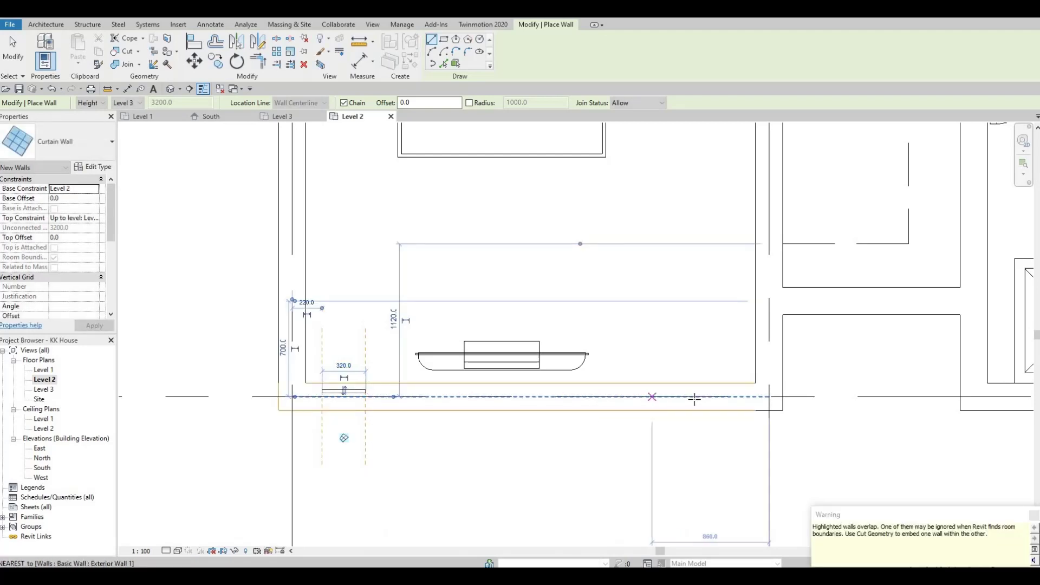
left_click(694, 397)
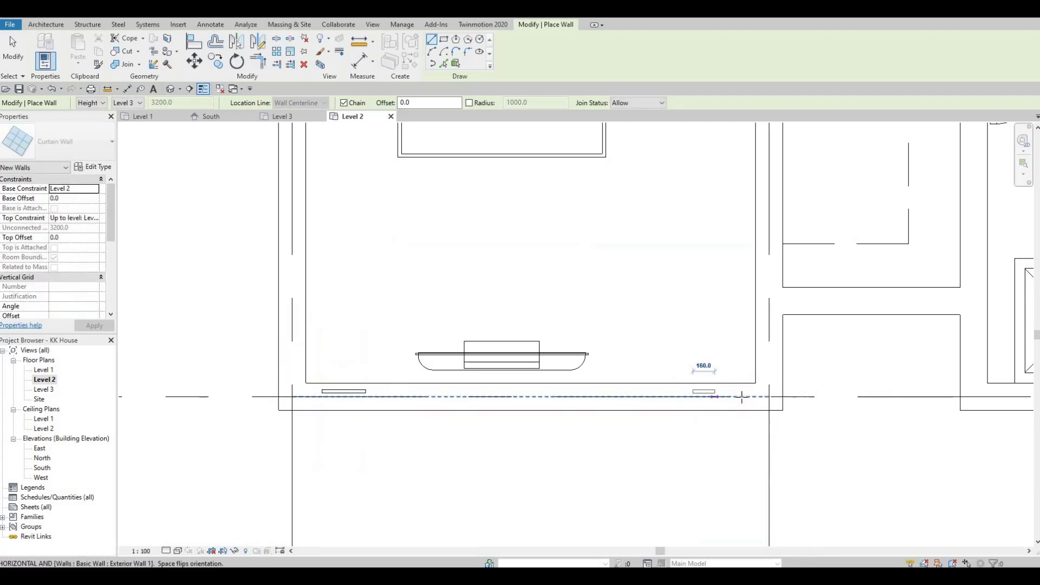
left_click(742, 397)
key("Escape")
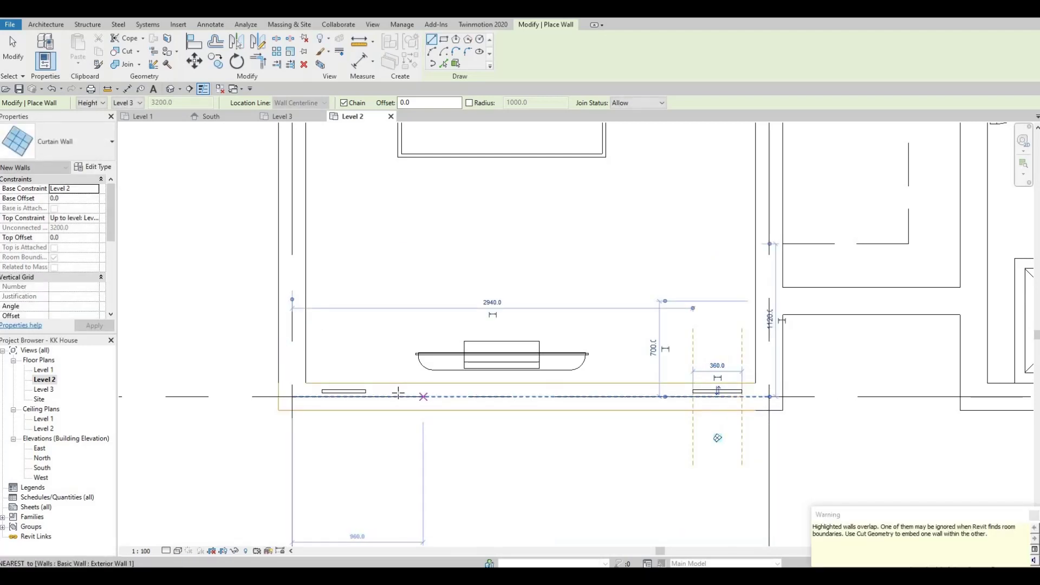
left_click(396, 397)
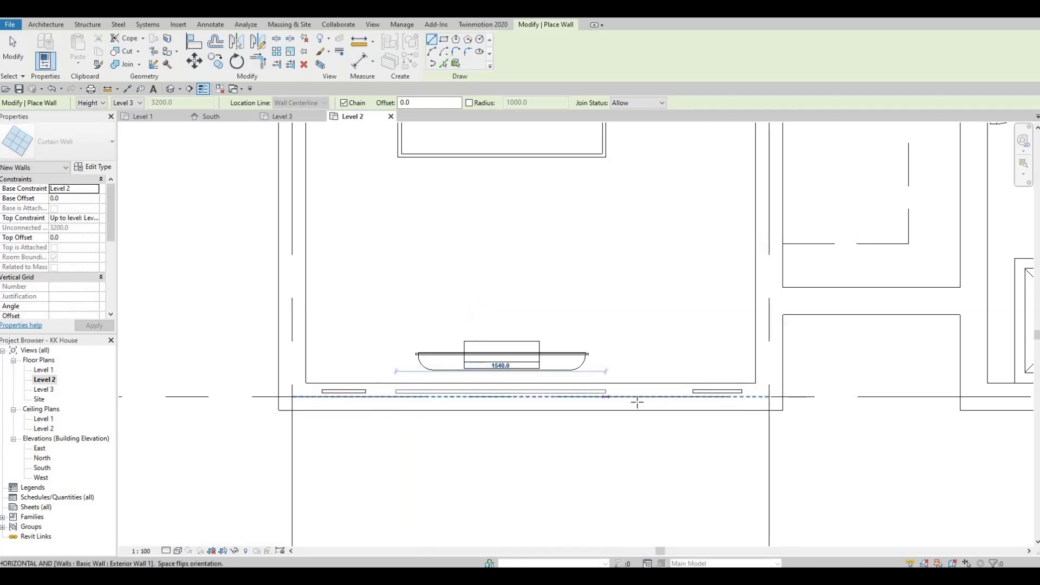
left_click(660, 398)
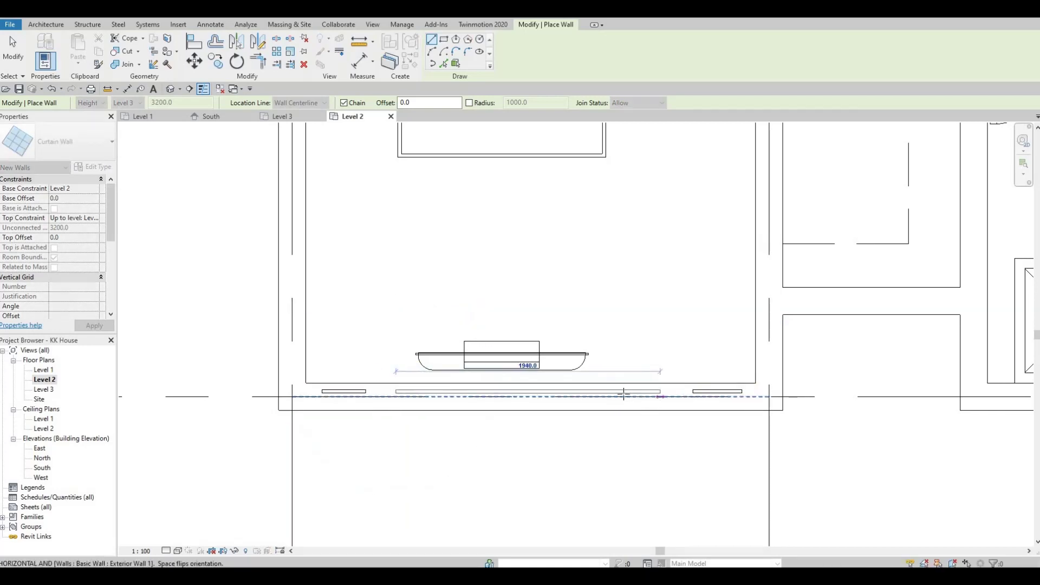
key("Escape")
Draw a 400 mm curtain-wall strip on the right bedroom's exterior wall
middle_click_drag(353, 408, 239, 369)
scroll(239, 368, "down", 2)
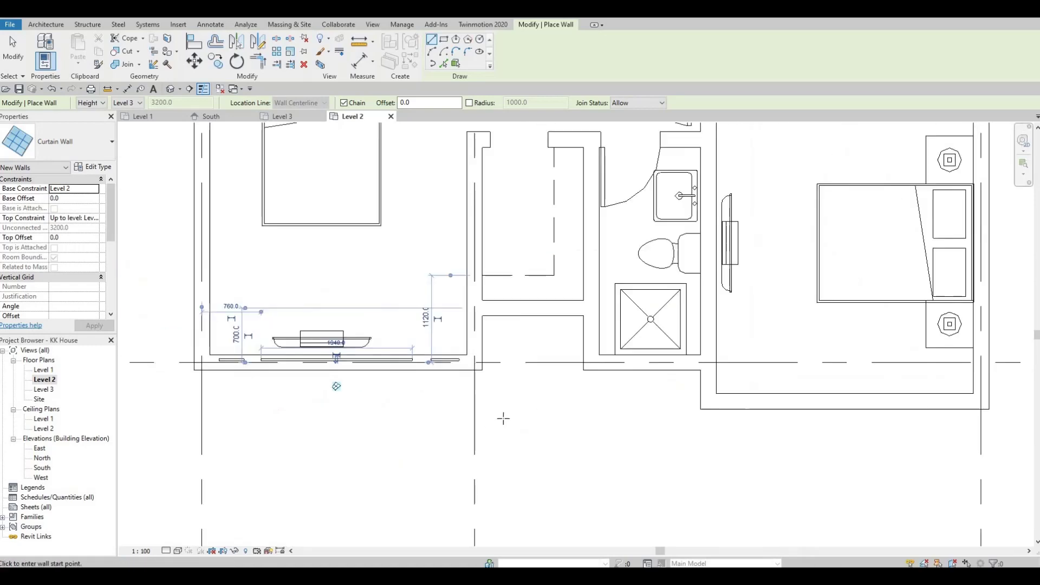
middle_click_drag(739, 398, 522, 420)
left_click(523, 423)
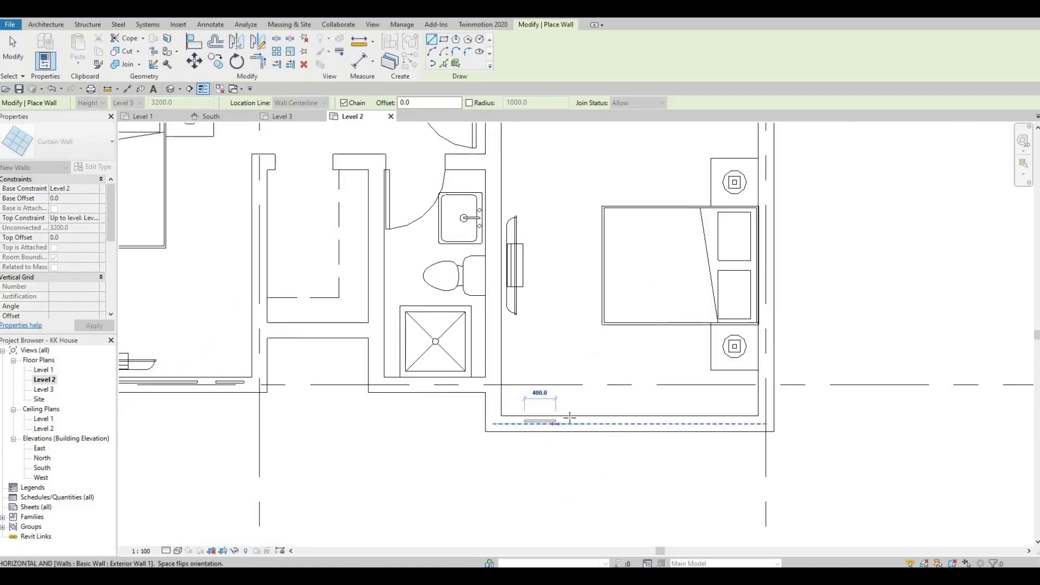
left_click(553, 423)
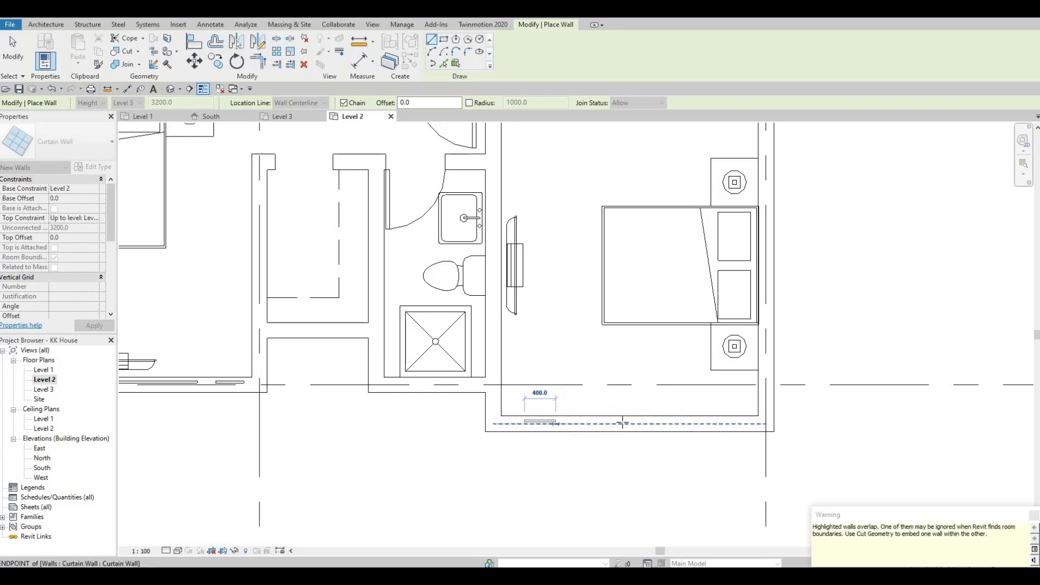
key("Escape")
scroll(616, 430, "up", 2)
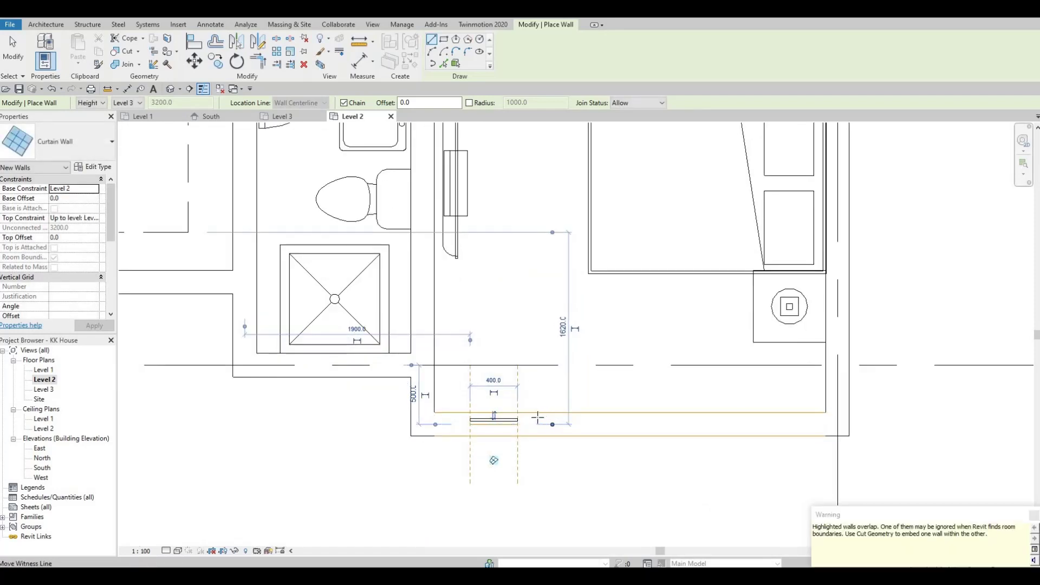
key("Escape")
key("Escape")
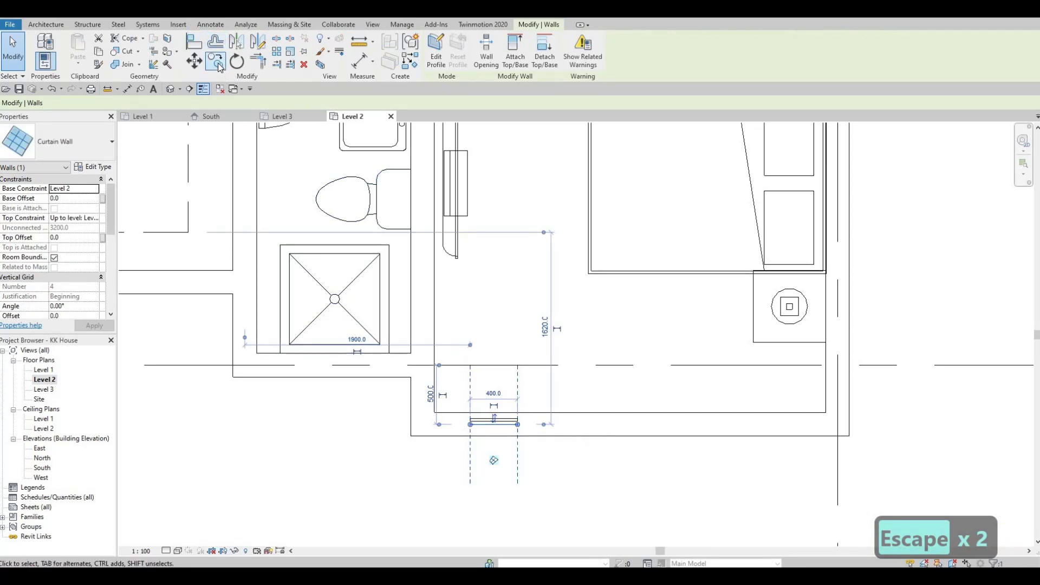
Copy the 400 mm strip twice along the bedroom wall
left_click(216, 62)
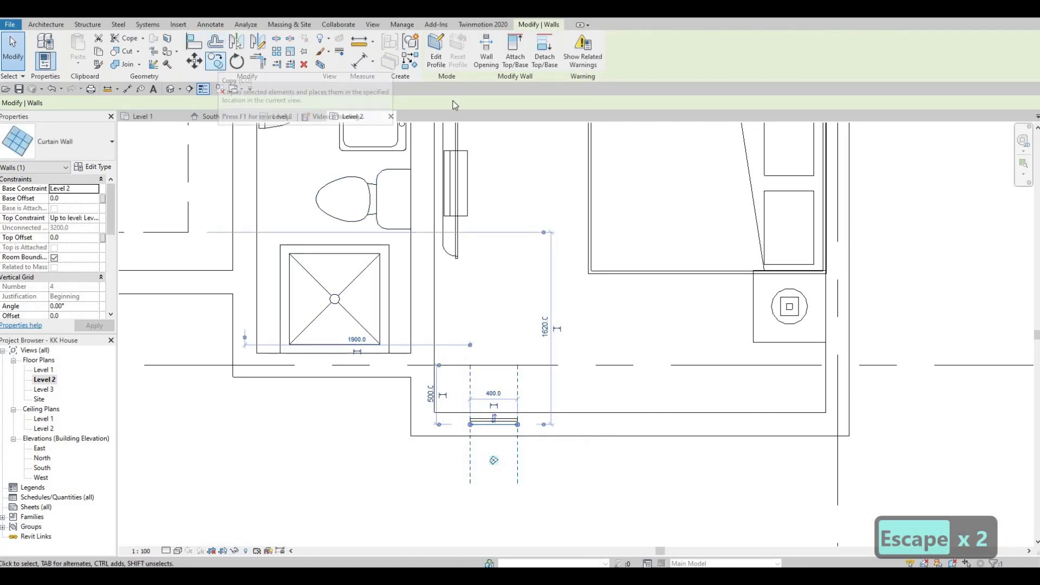
left_click(495, 419)
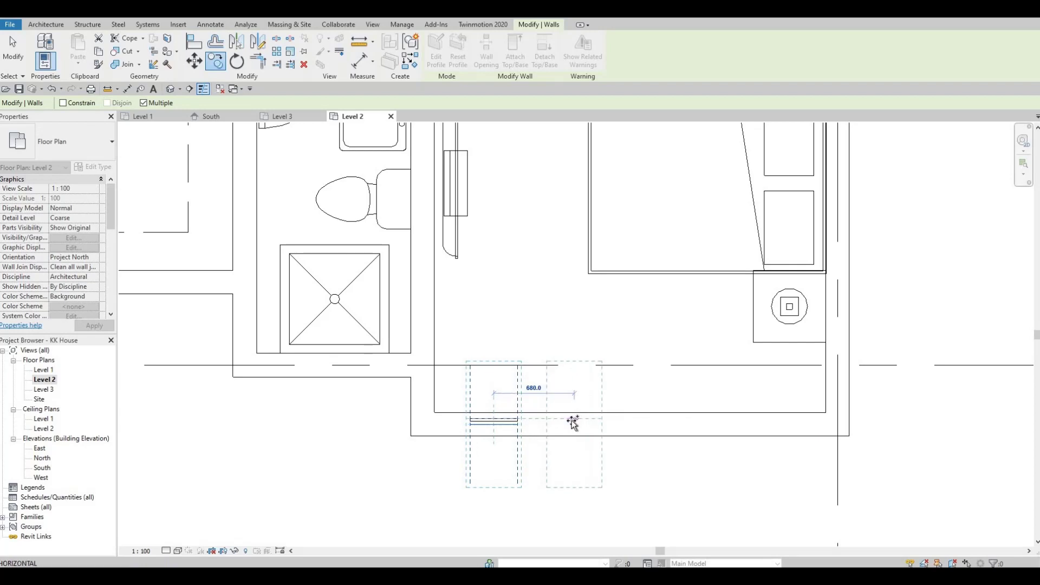
left_click(624, 423)
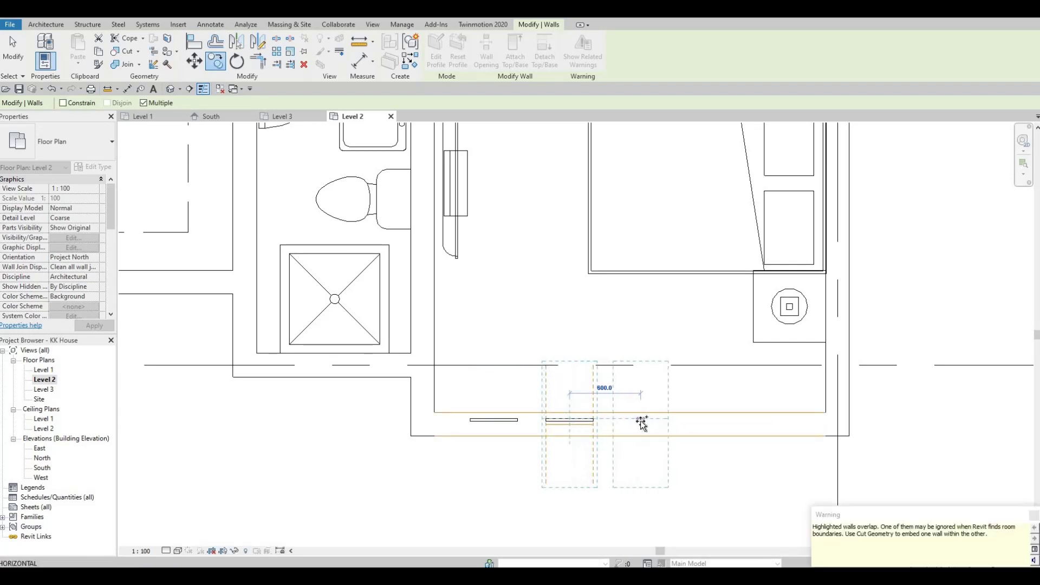
left_click(640, 426)
key("Escape")
key("Escape")
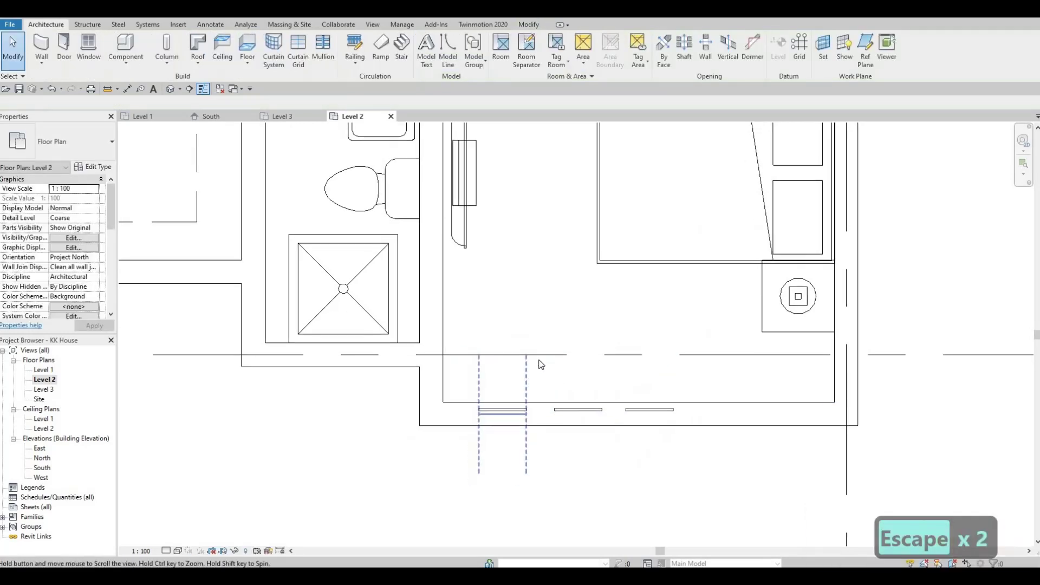
Nudge the middle curtain-wall strip left with the arrow keys
left_click(599, 448)
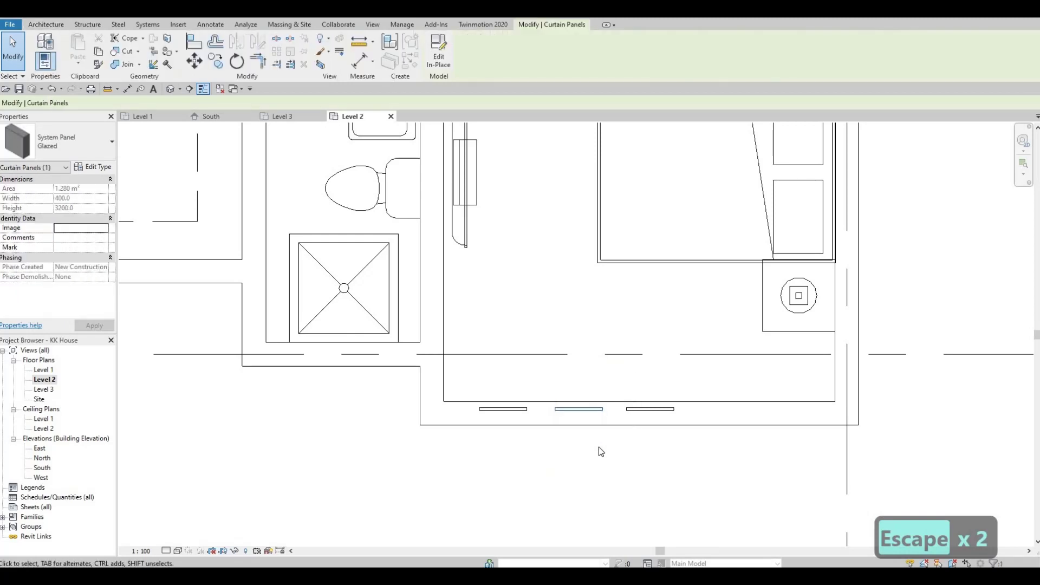
key("Escape")
key("Escape")
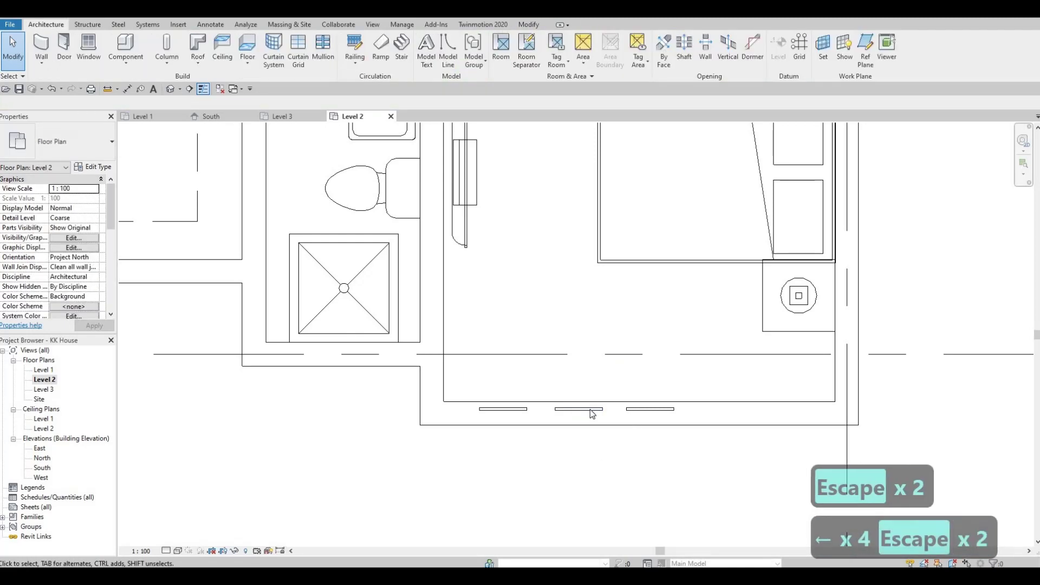
left_click(590, 409)
key("Left")
key("Left")
key("Left")
key("Left")
key("Left")
key("Left")
key("Left")
key("Left")
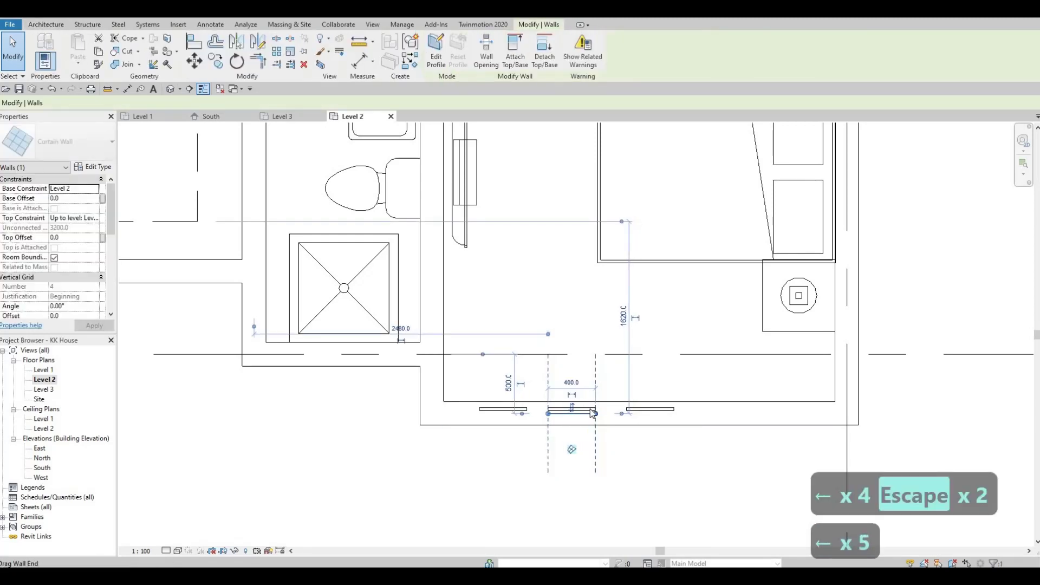
key("Left")
key("Escape")
key("Escape")
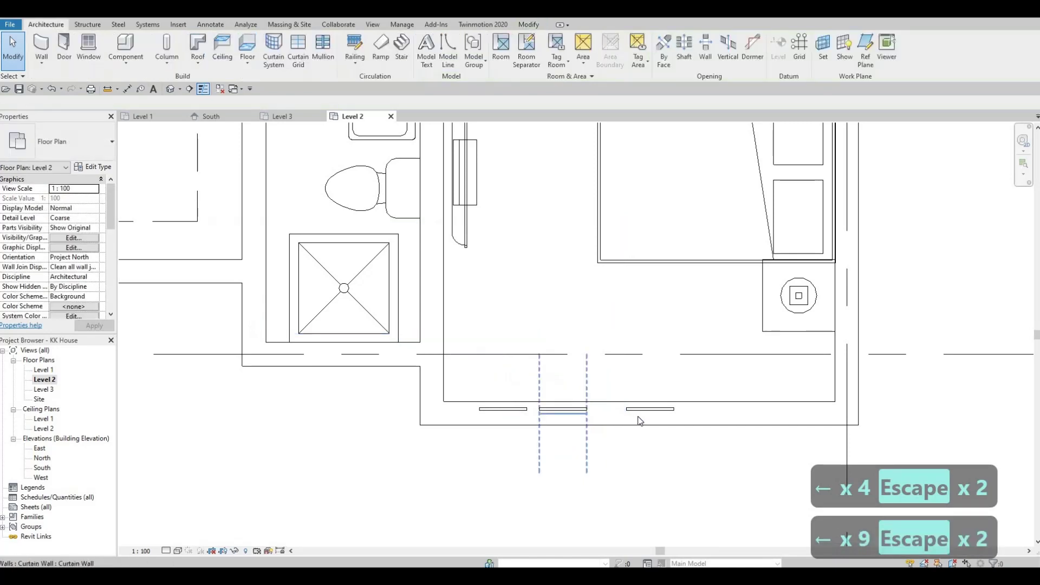
Nudge the right-hand strip left, then shift all three glass panels left together
left_click(639, 416)
key("Left")
key("Left")
key("Left")
key("Left")
key("Left")
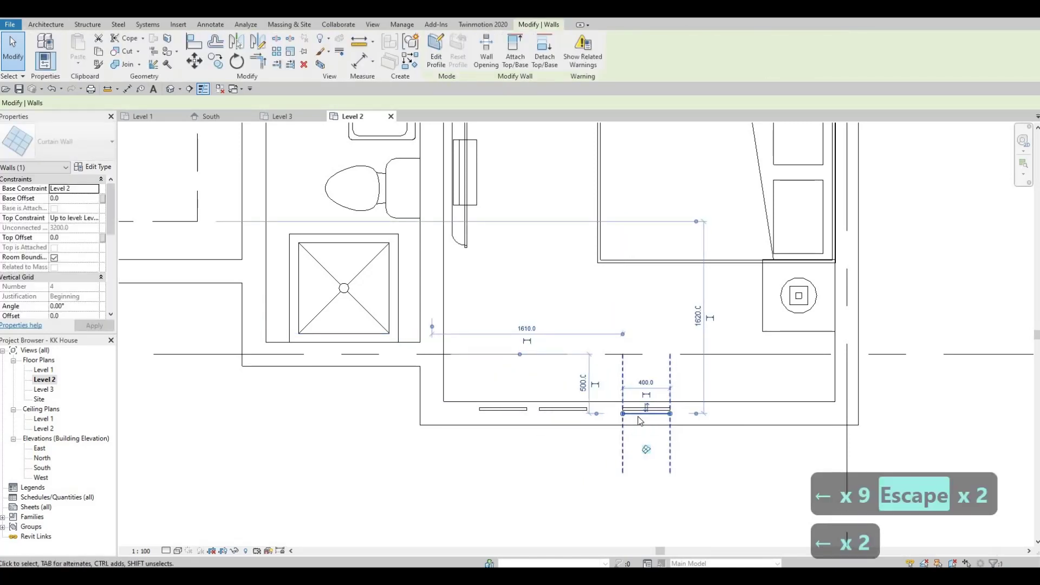
key("Left")
key("Left")
key("Left")
key("Left")
key("Left")
key("Left")
key("Left")
key("Left")
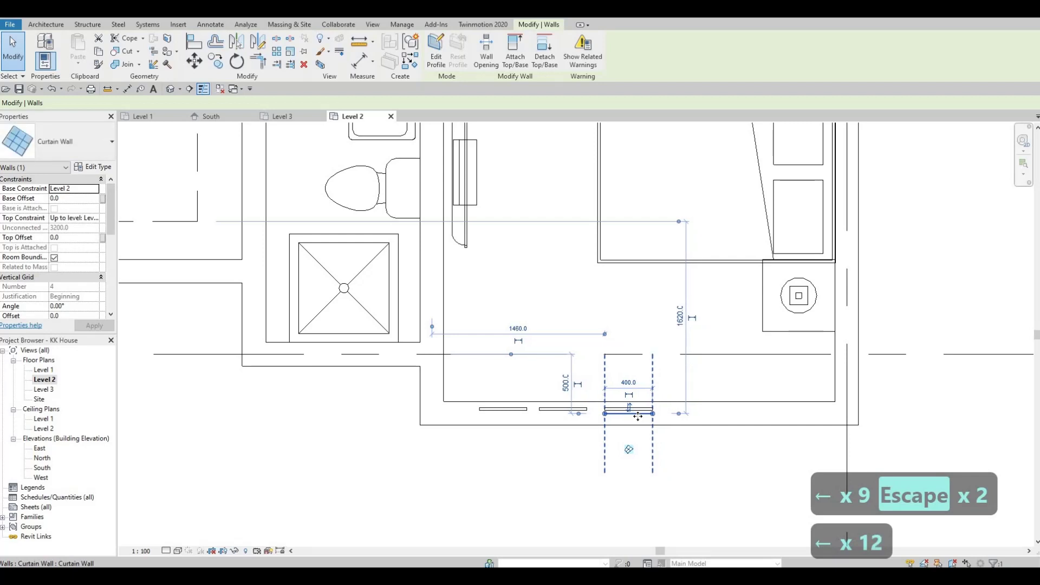
key("Left")
key("Left")
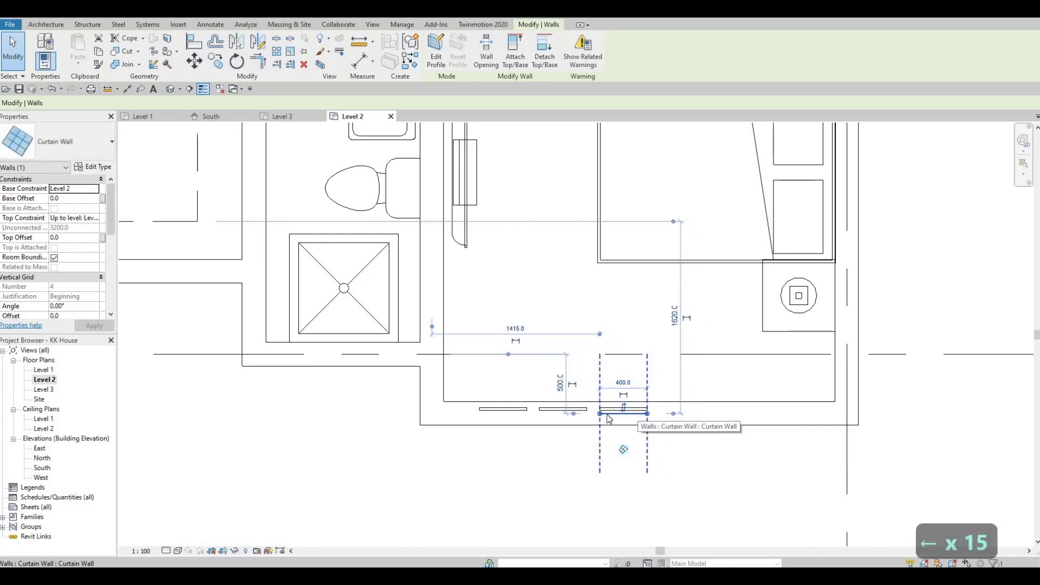
key("Escape")
key("Escape")
key("Escape")
left_click_drag(469, 376, 697, 463)
key("Left")
key("Left")
key("Left")
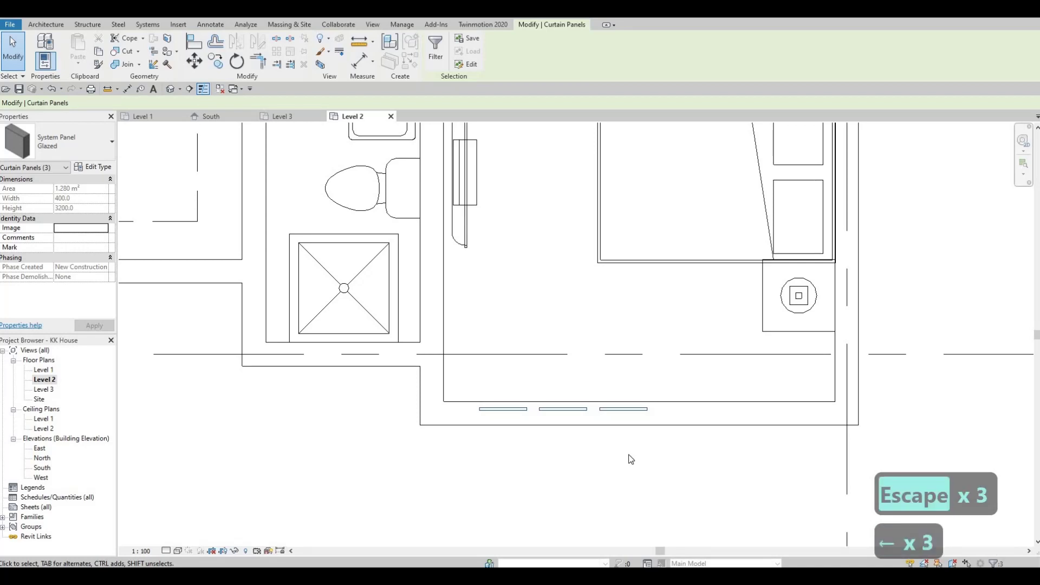
key("Escape")
scroll(553, 436, "down", 3)
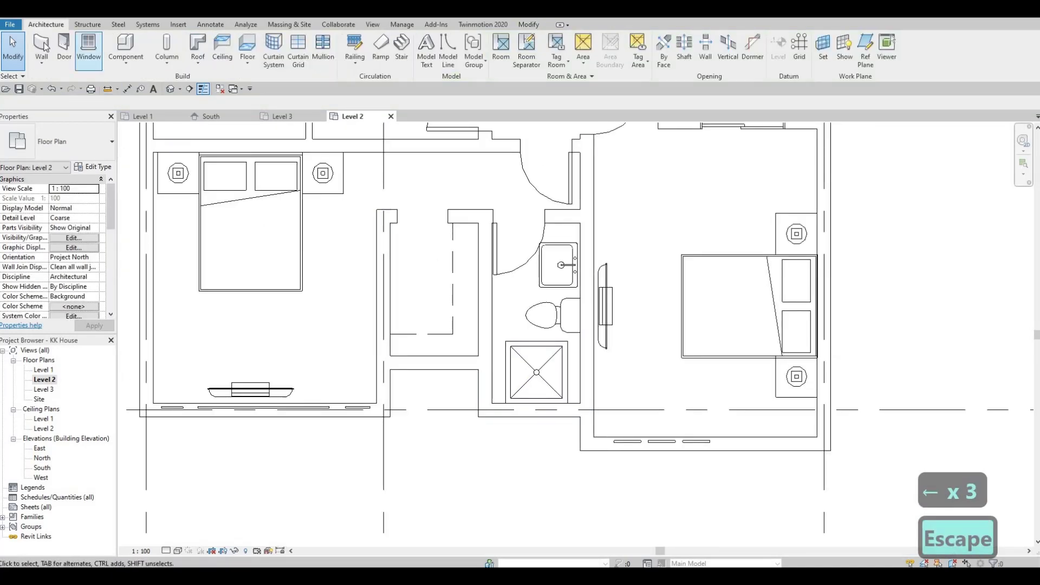
Draw a 600-long curtain-wall strip on the other bedroom's top exterior wall
key("w")
key("a")
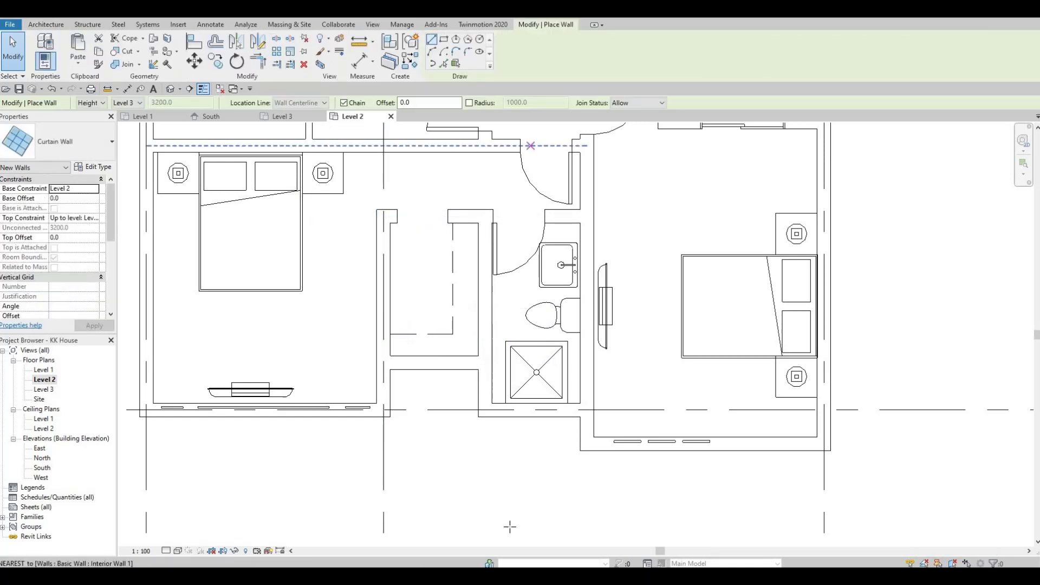
scroll(538, 211, "up", 2)
left_click(479, 514)
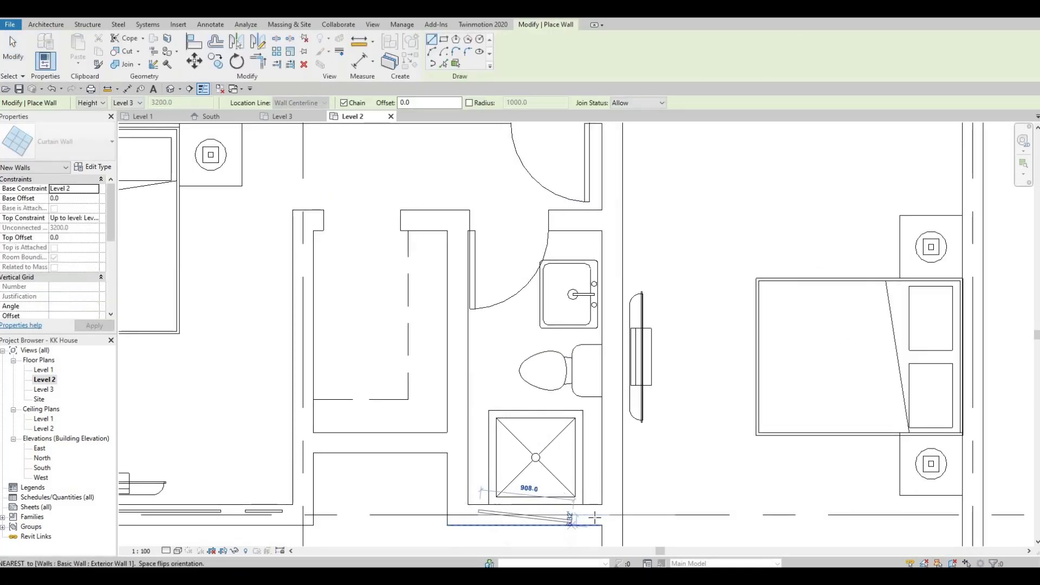
key("Escape")
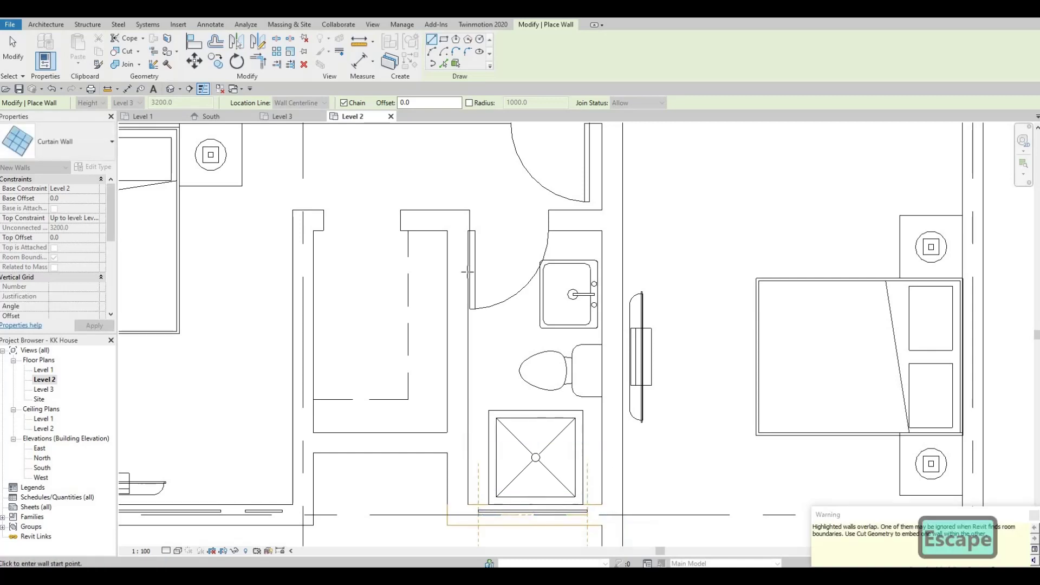
scroll(523, 336, "down", 3)
scroll(412, 339, "down", 4)
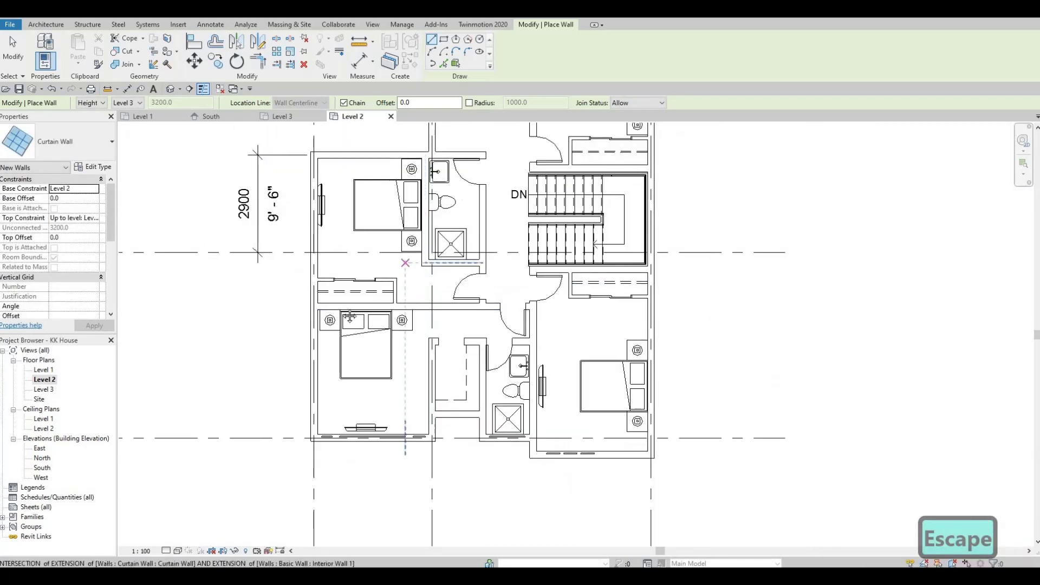
middle_click_drag(404, 262, 404, 331)
middle_click_drag(327, 260, 326, 308)
scroll(320, 279, "up", 5)
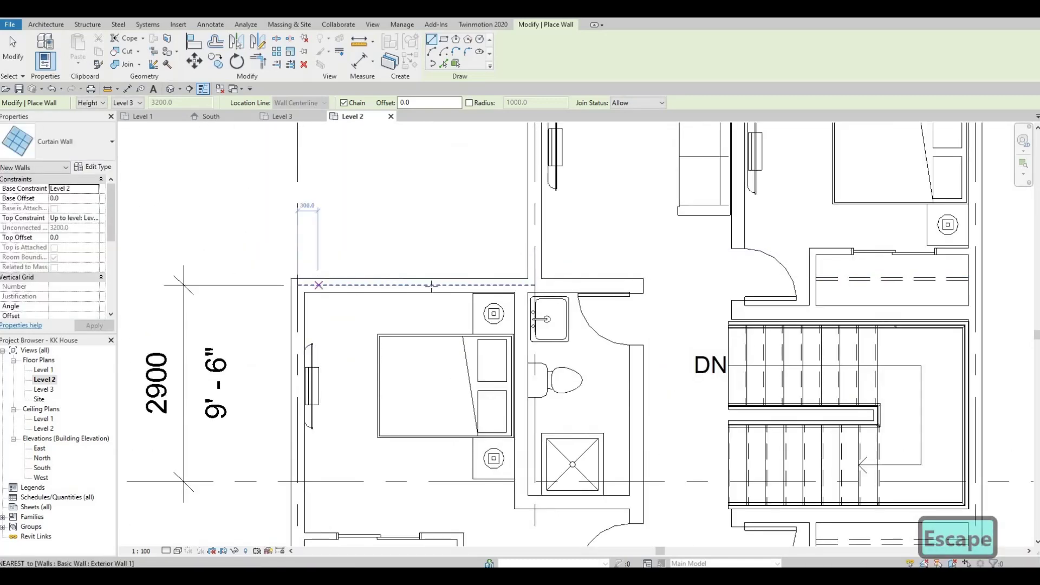
left_click(319, 285)
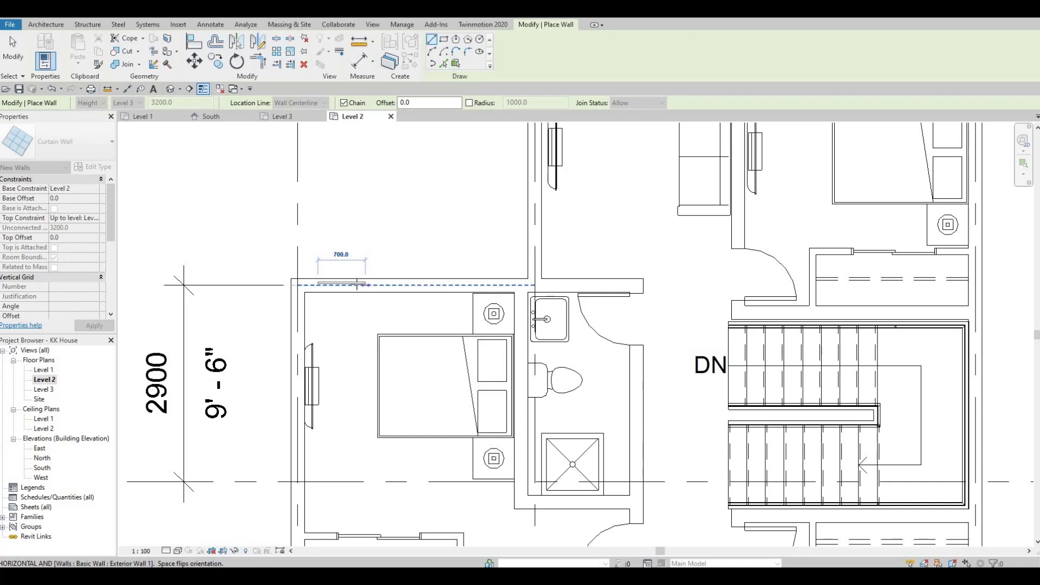
left_click(357, 282)
key("Escape")
key("Escape")
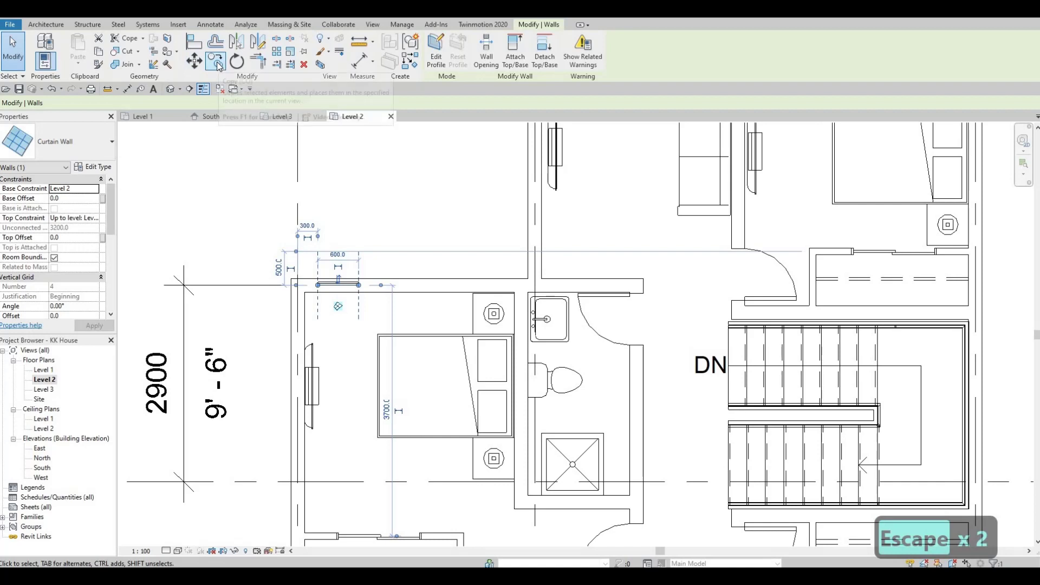
Copy the strip to place a copy 700 to the right
left_click(216, 62)
left_click(335, 284)
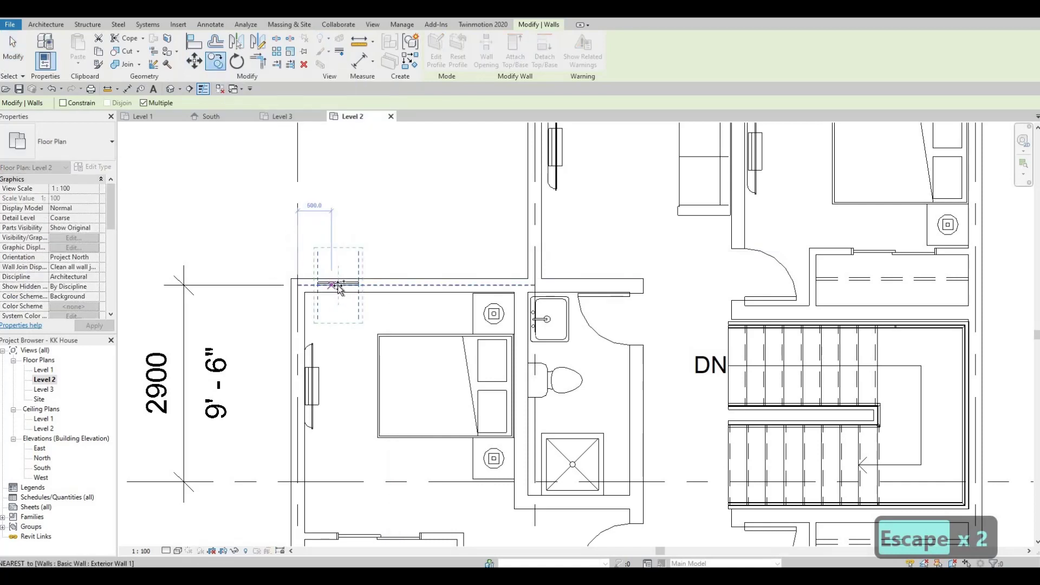
left_click(384, 286)
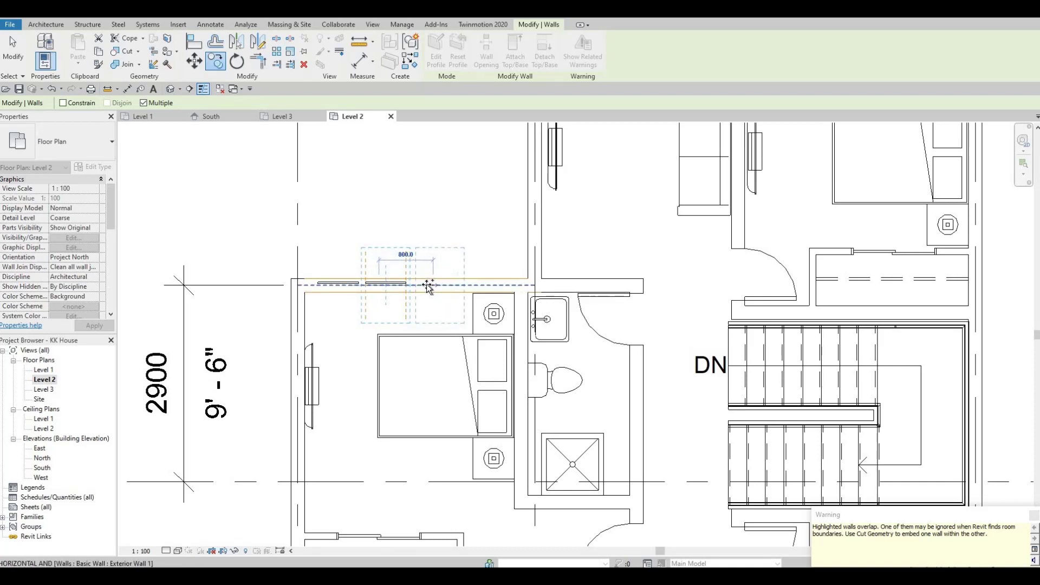
key("Escape")
key("Escape")
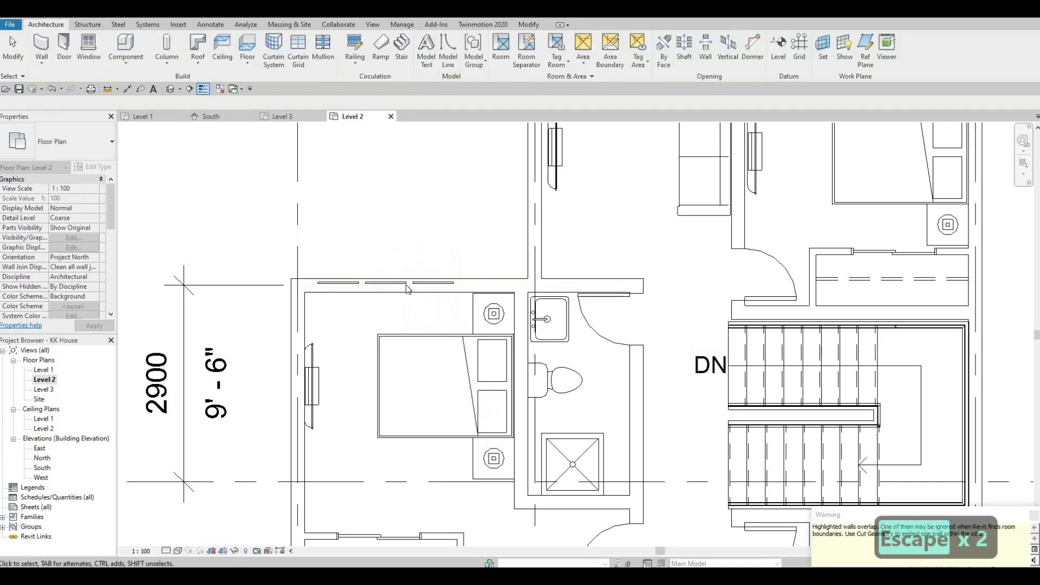
middle_click_drag(533, 312, 439, 427)
scroll(435, 322, "down", 2)
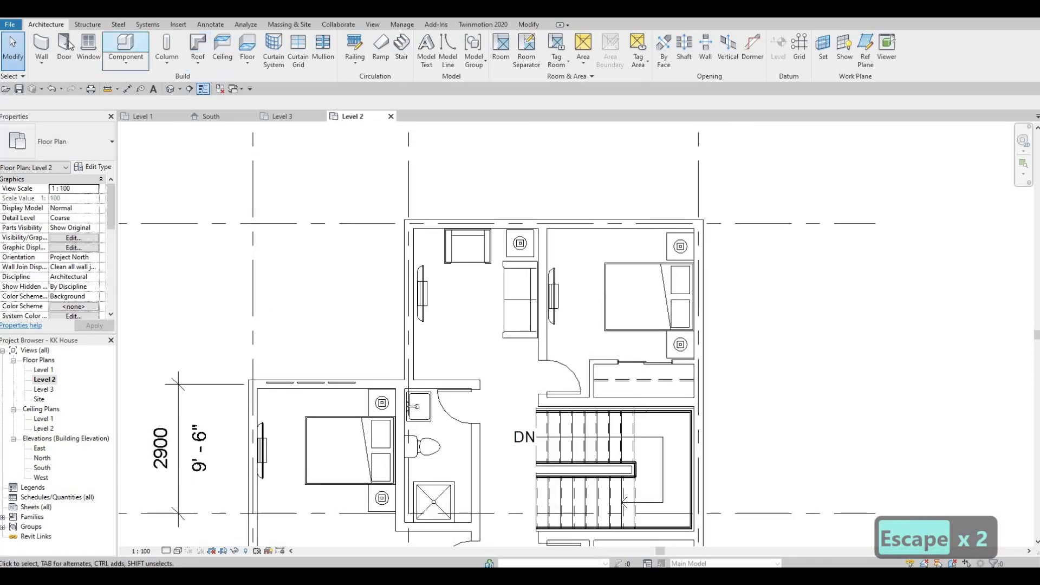
Draw 1300 and 600 curtain-wall segments along the sitting room's left wall
left_click(42, 44)
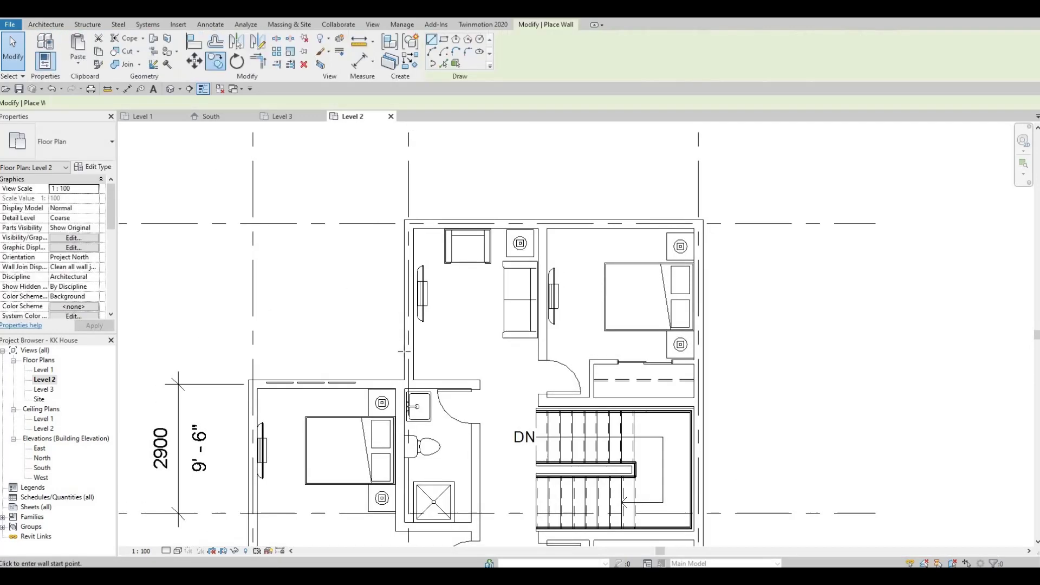
left_click(409, 361)
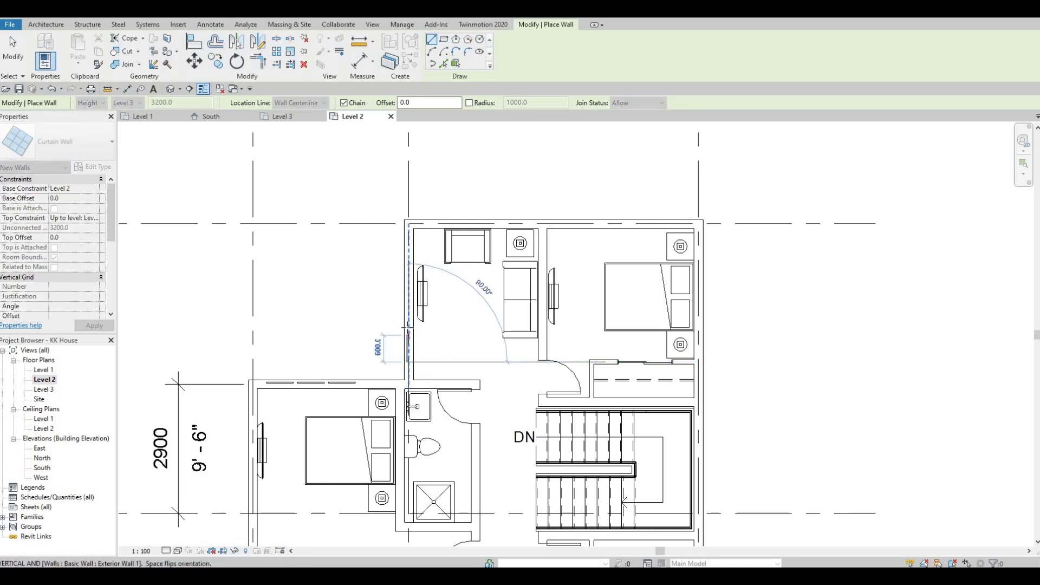
key("Escape")
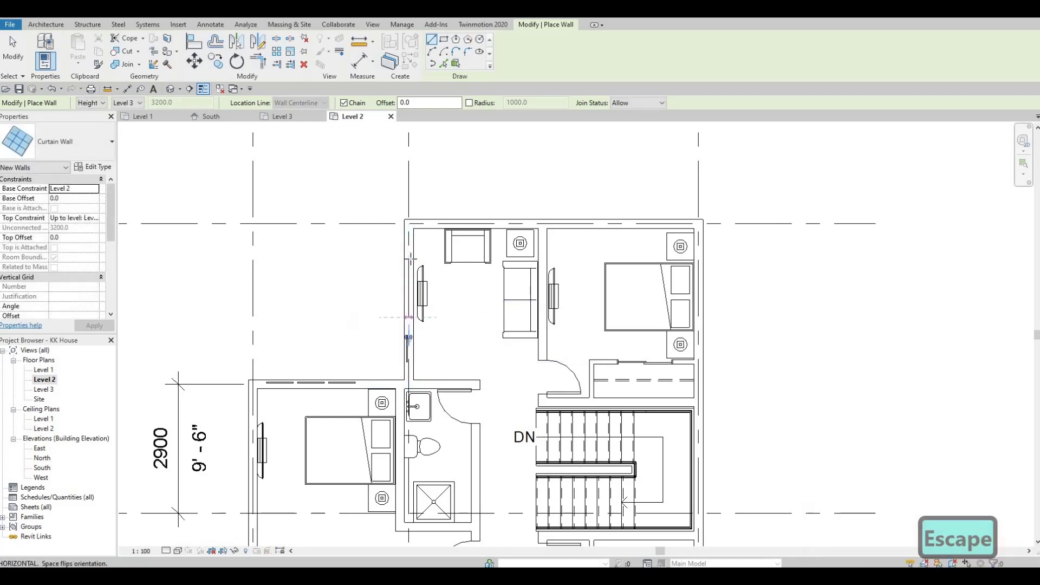
left_click(409, 259)
key("Escape")
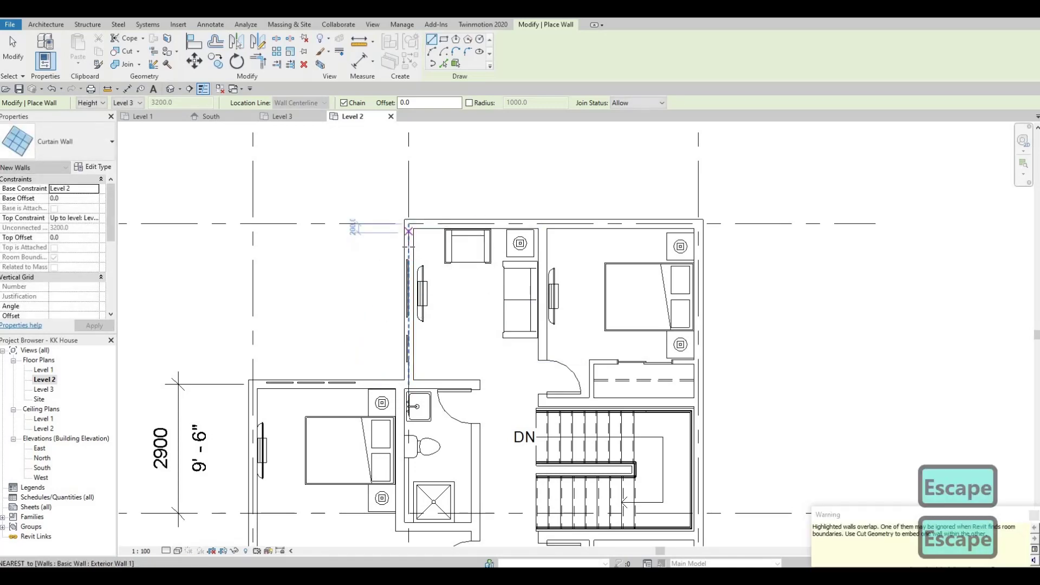
left_click(409, 229)
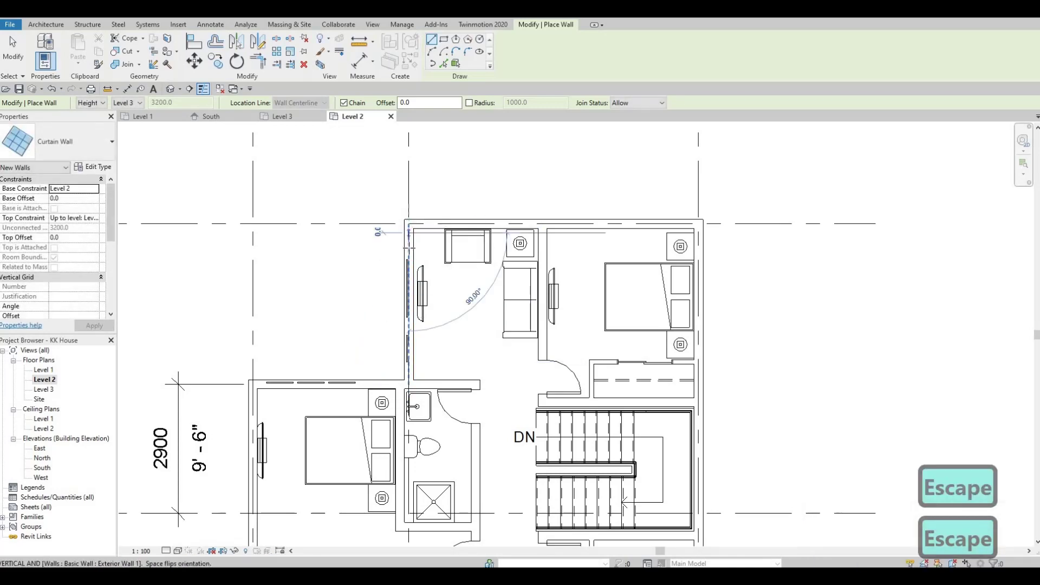
left_click(409, 250)
key("Escape")
scroll(410, 250, "up", 4)
key("Escape")
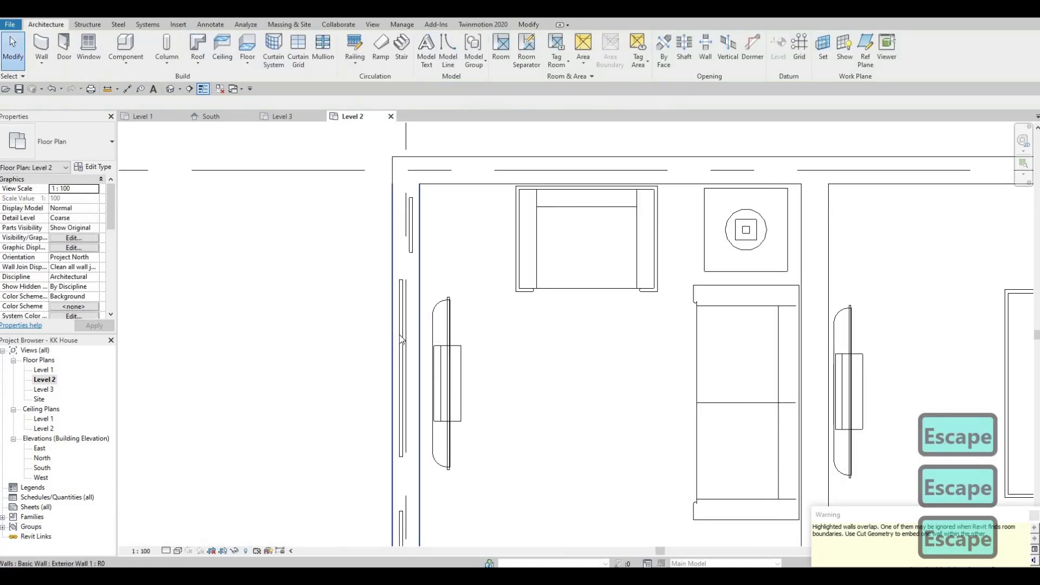
Flip the long curtain-wall strip to face the other side, then select the short segment
left_click(402, 367)
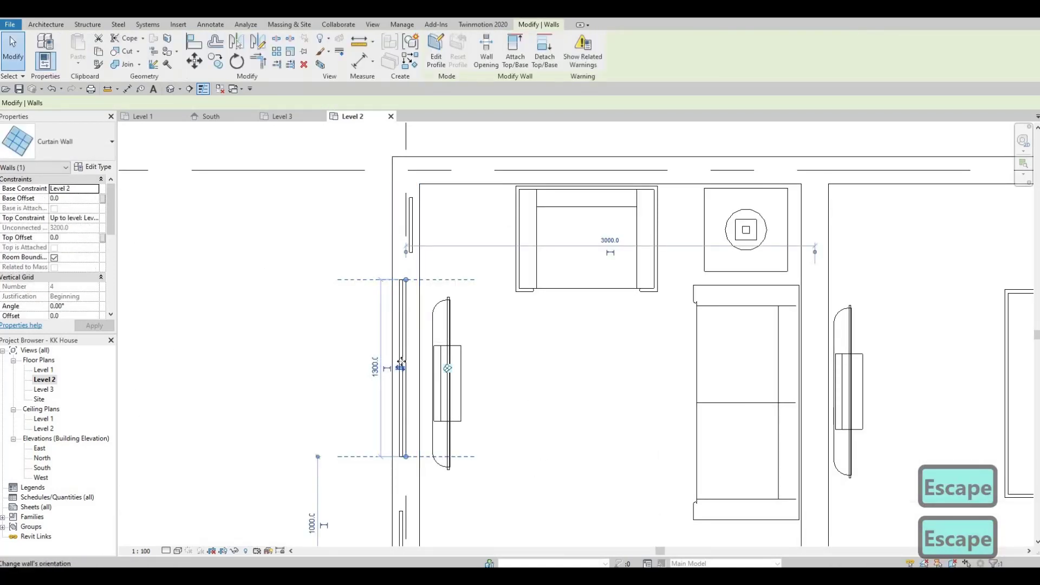
left_click(400, 362)
middle_click_drag(399, 533, 430, 333)
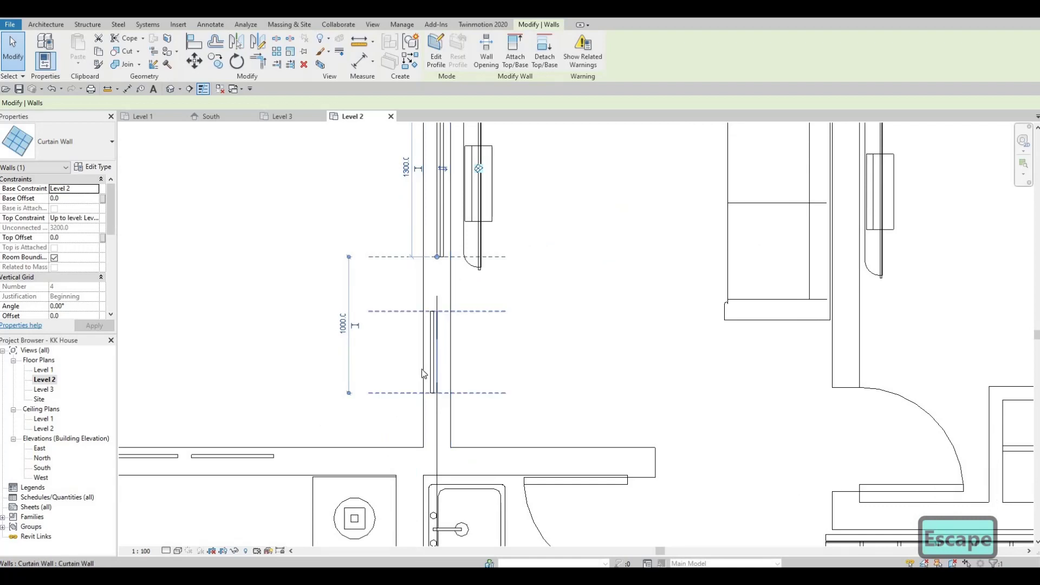
left_click(432, 368)
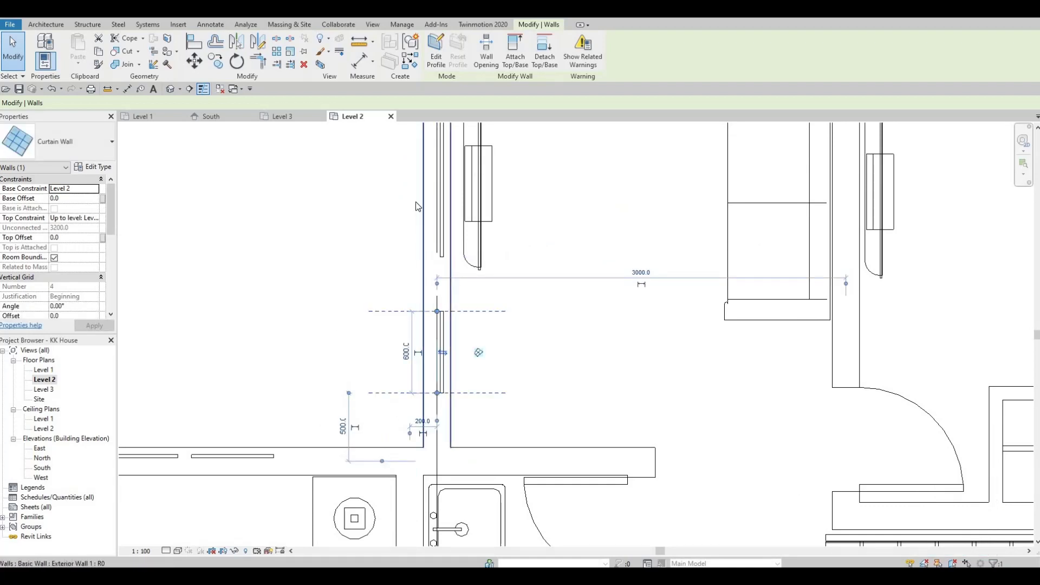
scroll(469, 325, "down", 5)
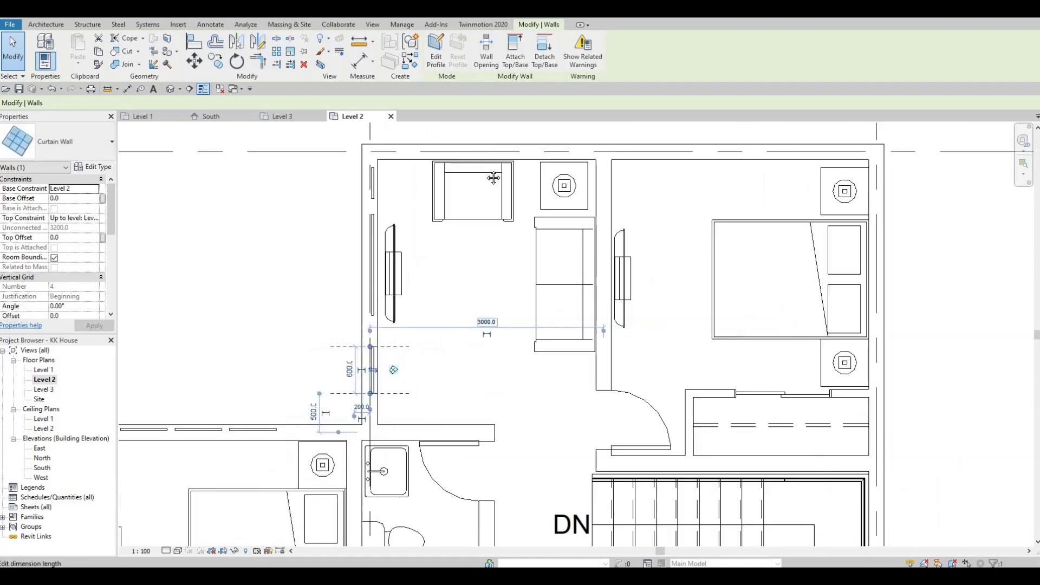
scroll(408, 438, "up", 2)
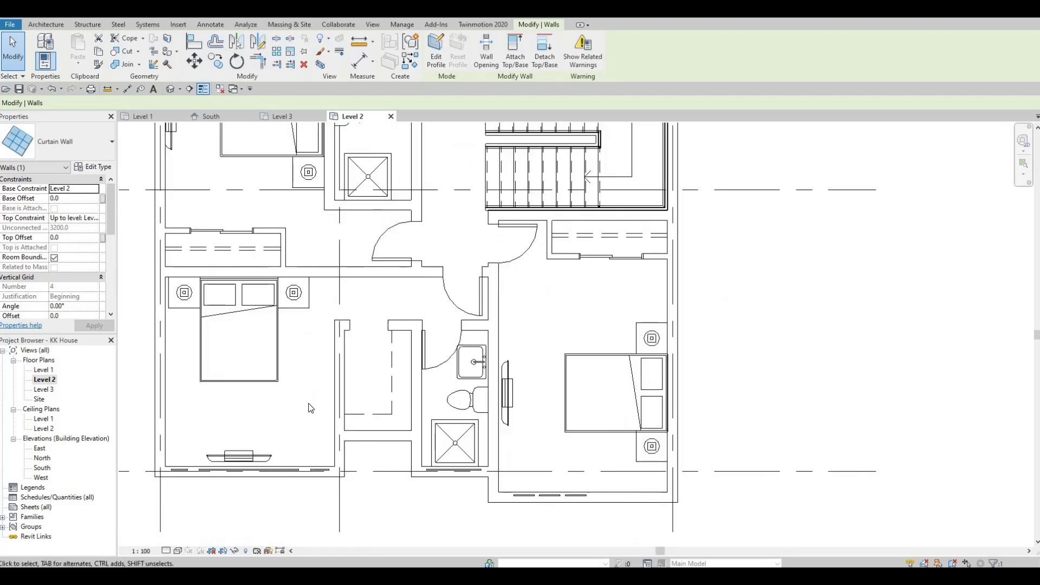
Flip the left strip on the bedroom's top wall and check the middle and right strips
scroll(284, 261, "up", 4)
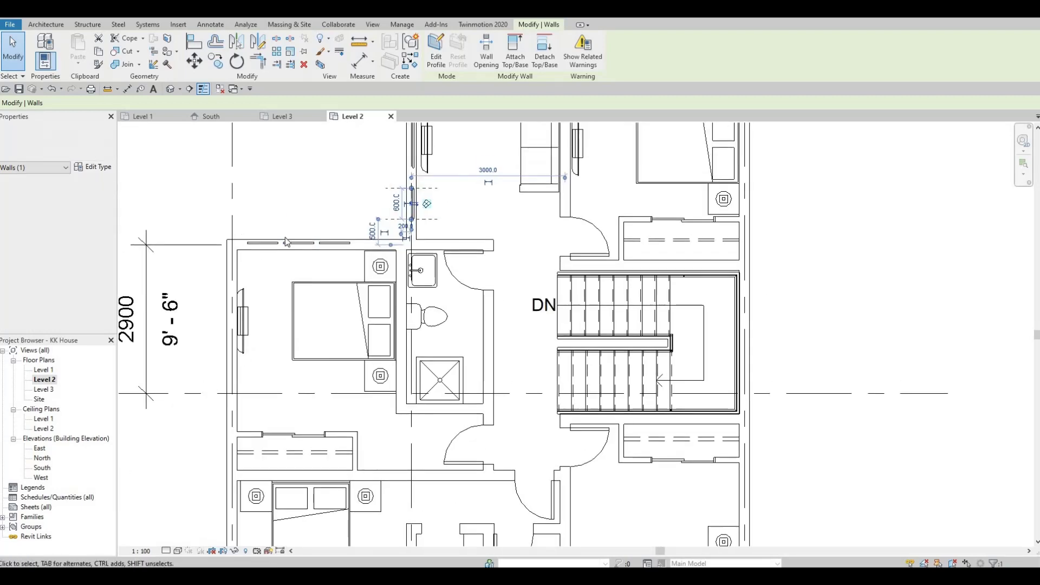
scroll(242, 247, "up", 3)
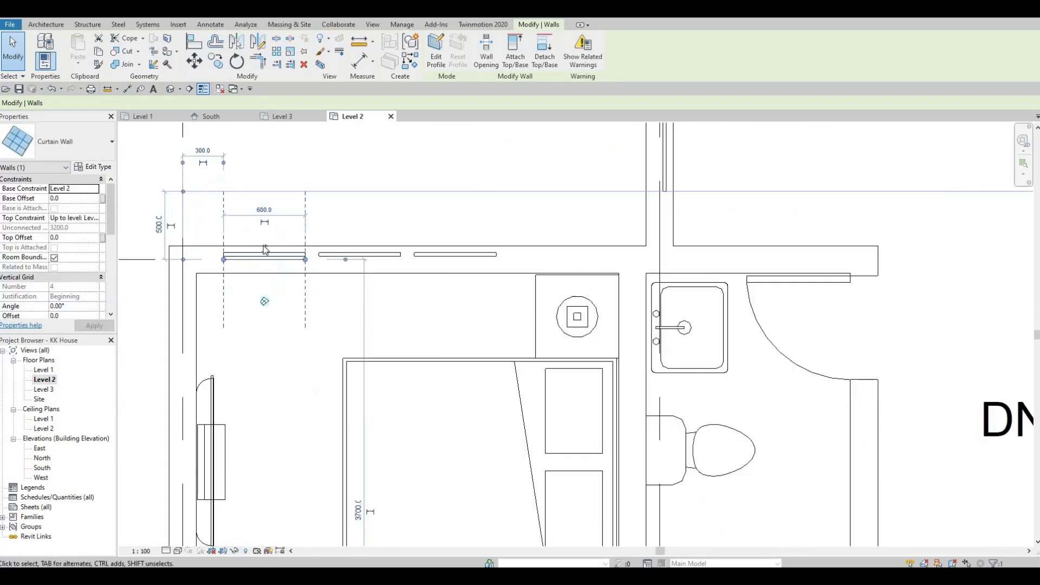
left_click(266, 250)
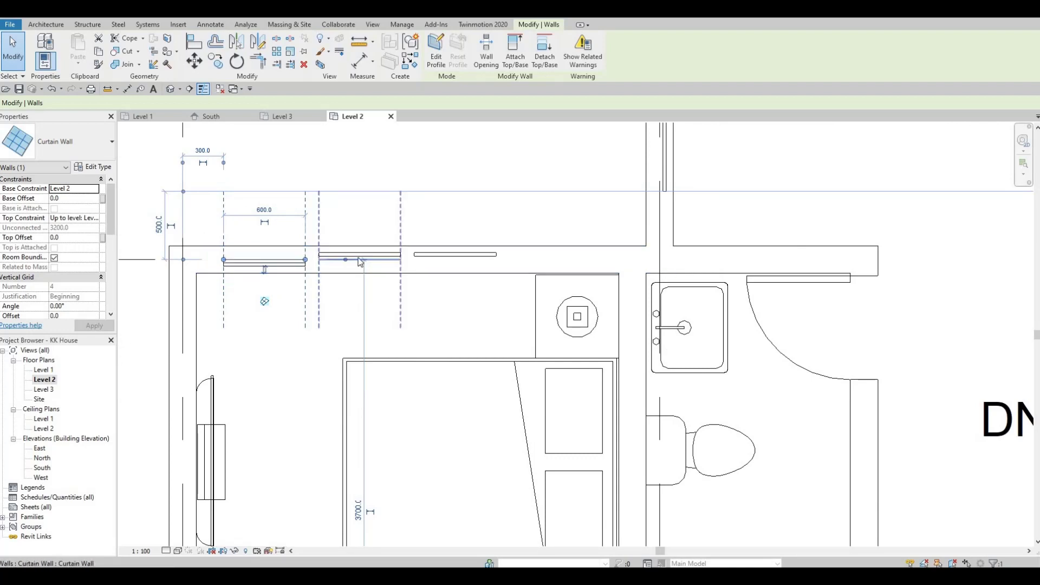
left_click(360, 261)
left_click(455, 257)
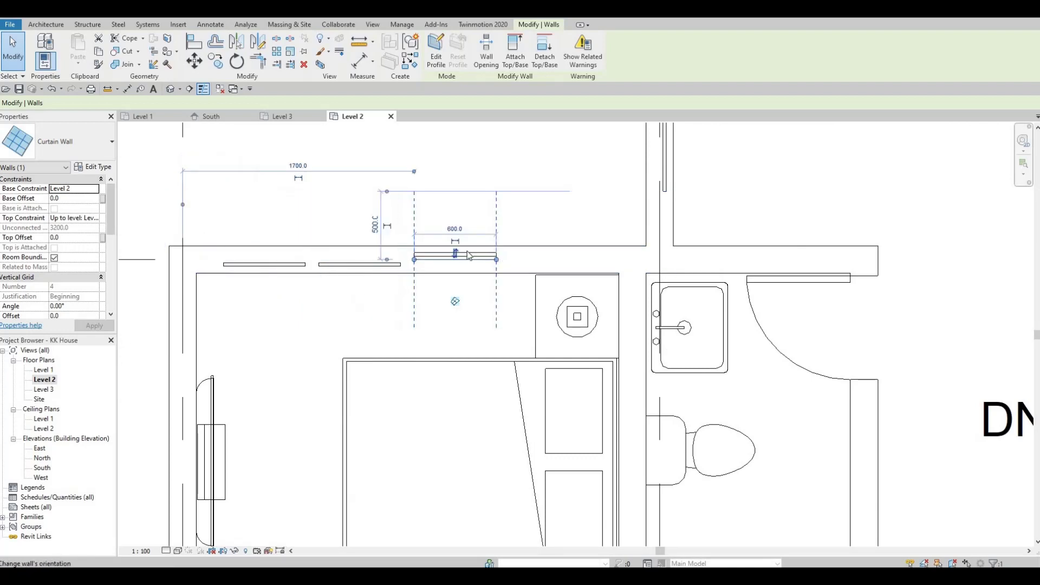
middle_click_drag(551, 311, 385, 325)
scroll(385, 325, "down", 2)
middle_click_drag(638, 170, 350, 283)
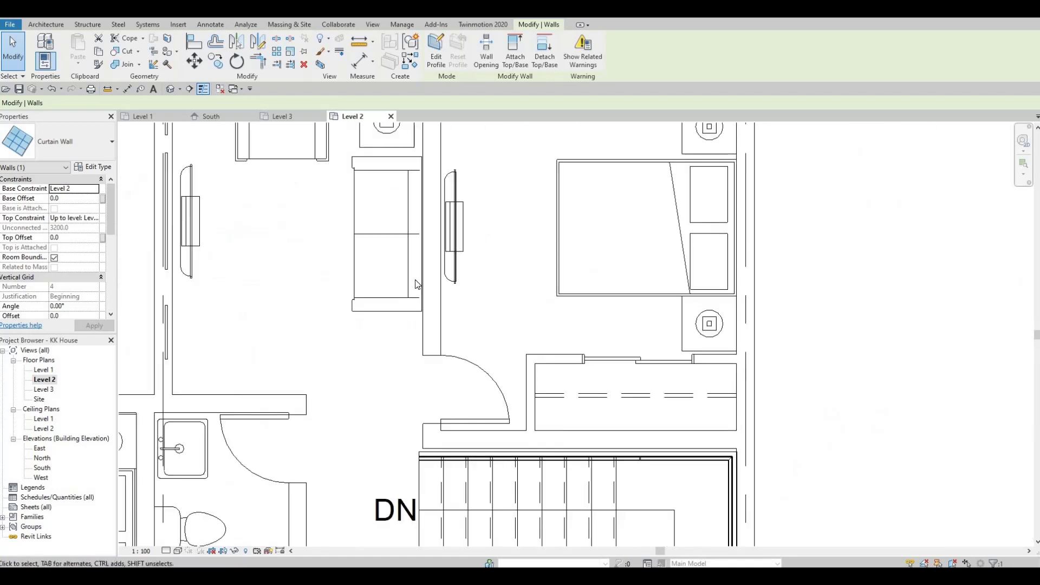
scroll(350, 284, "down", 2)
middle_click_drag(488, 179, 459, 265)
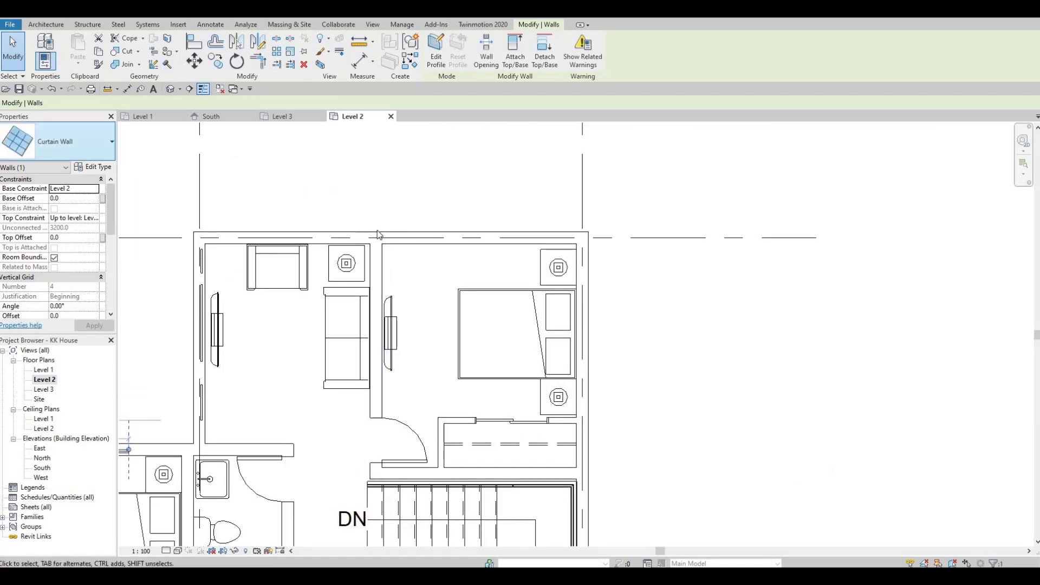
key("Escape")
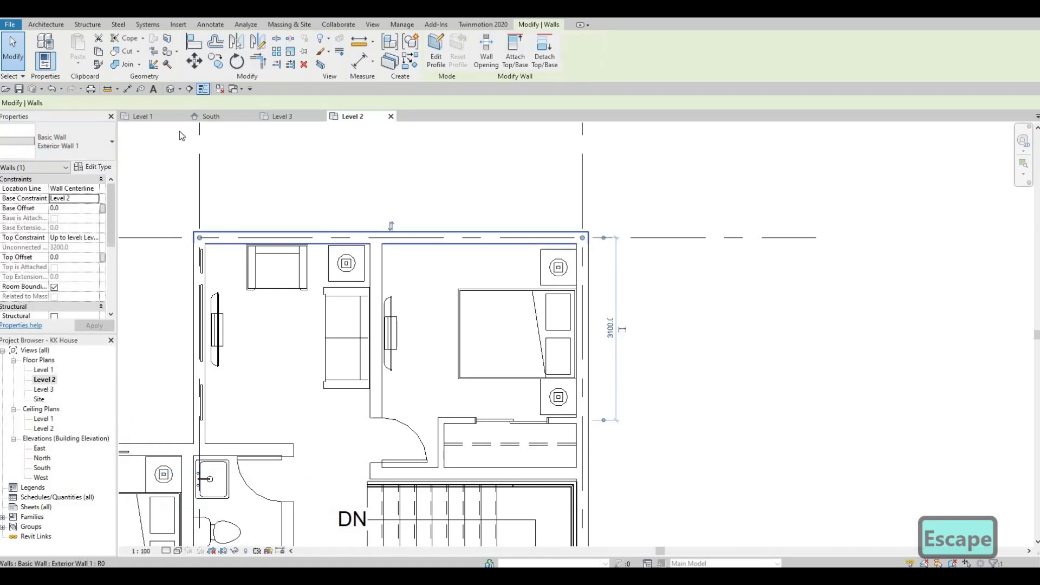
Pan and zoom the Level 2 plan to the upper bathroom area of the west wall
key("Escape")
key("w")
key("a")
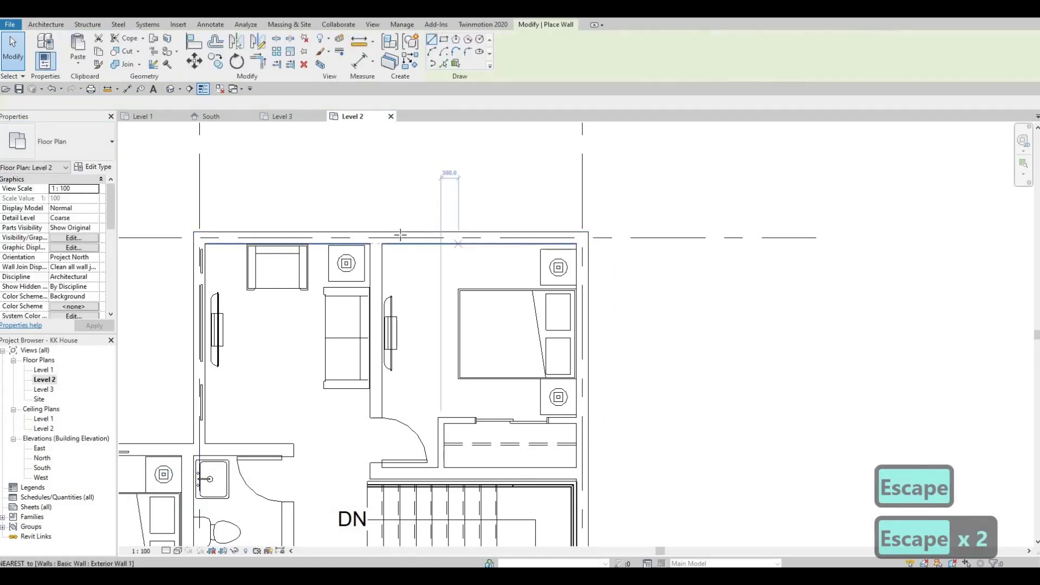
left_click(401, 236)
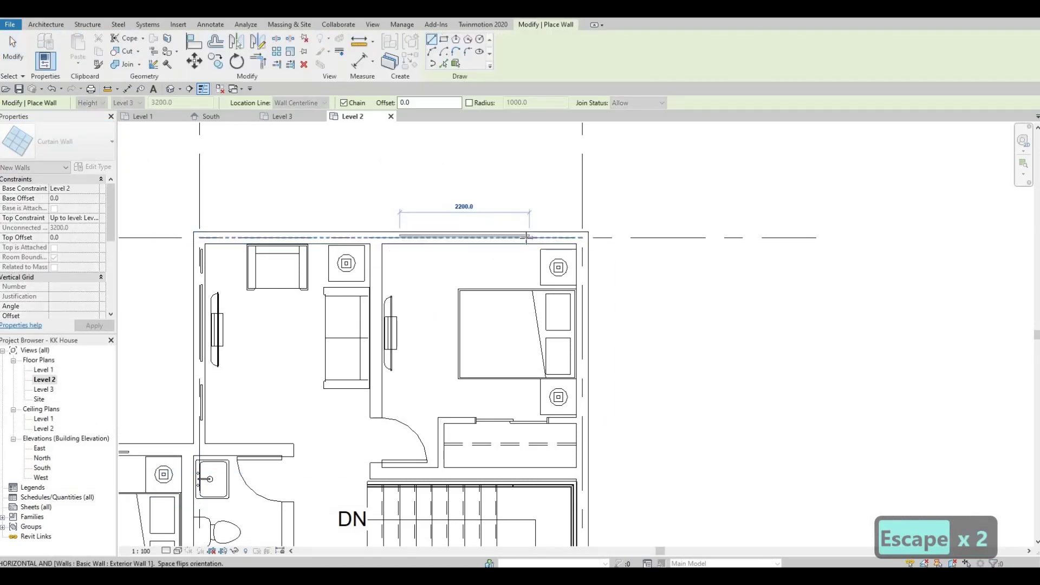
key("Escape")
scroll(493, 237, "down", 2)
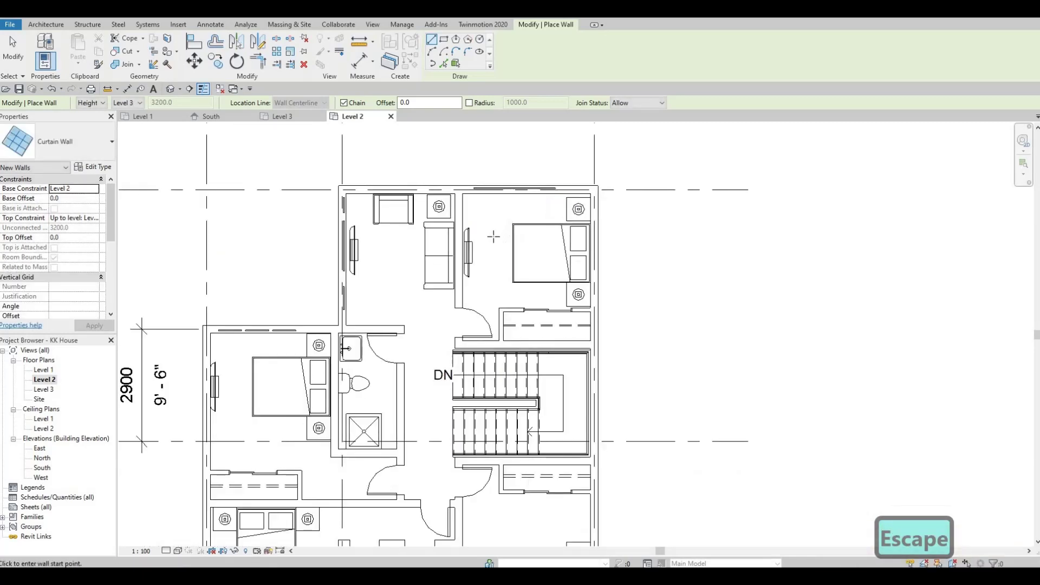
scroll(412, 249, "down", 2)
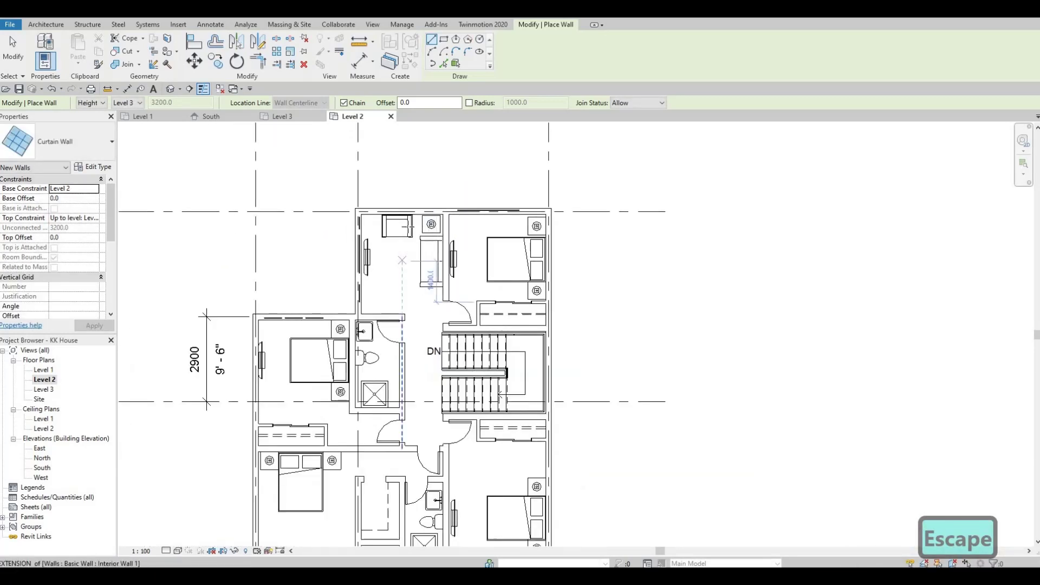
middle_click_drag(430, 313, 434, 285)
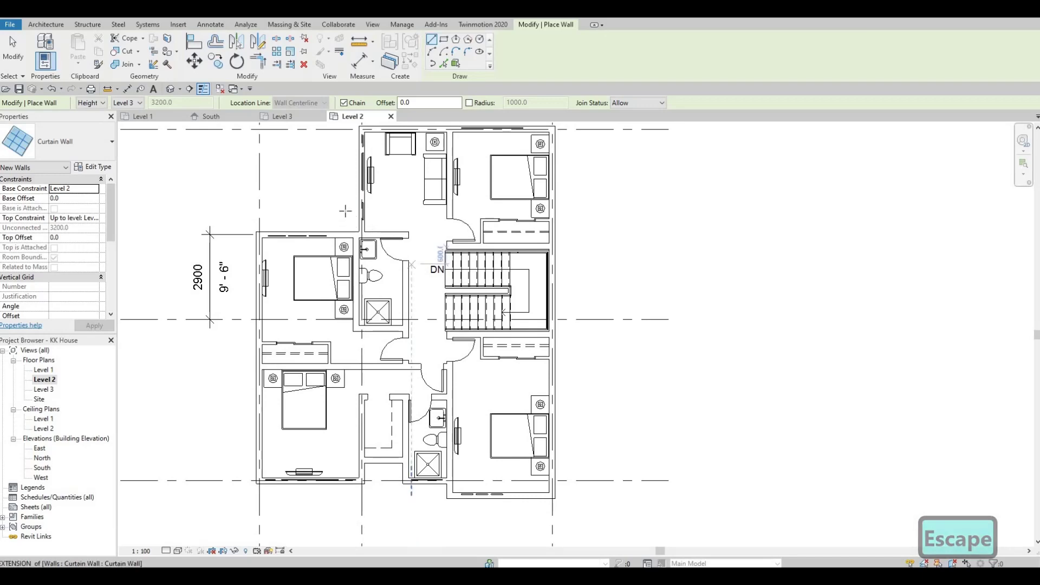
scroll(366, 220, "up", 2)
scroll(365, 222, "up", 3)
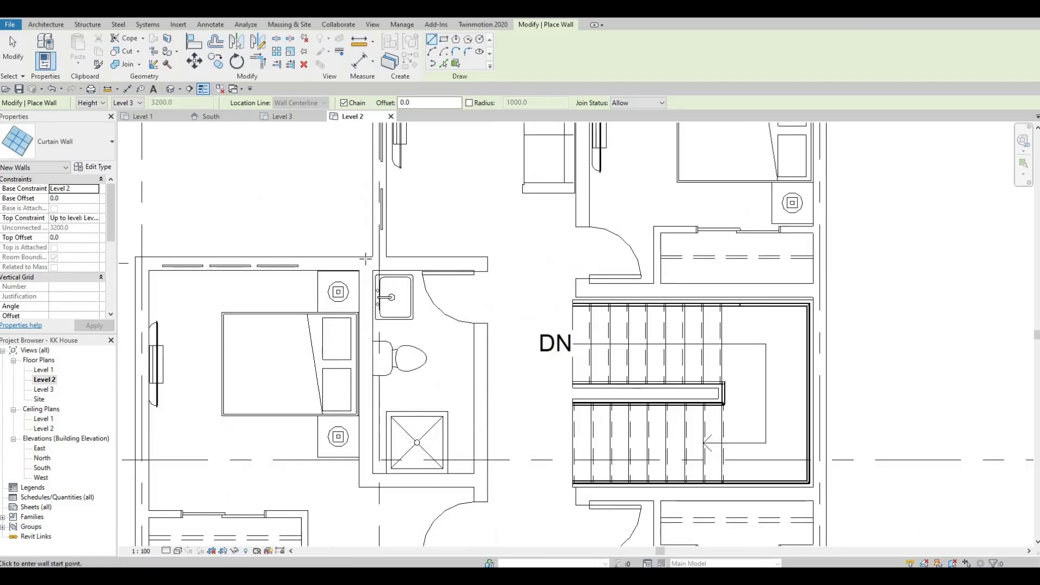
middle_click_drag(371, 252, 371, 268)
scroll(370, 267, "down", 2)
middle_click_drag(382, 216, 383, 273)
scroll(382, 275, "up", 5)
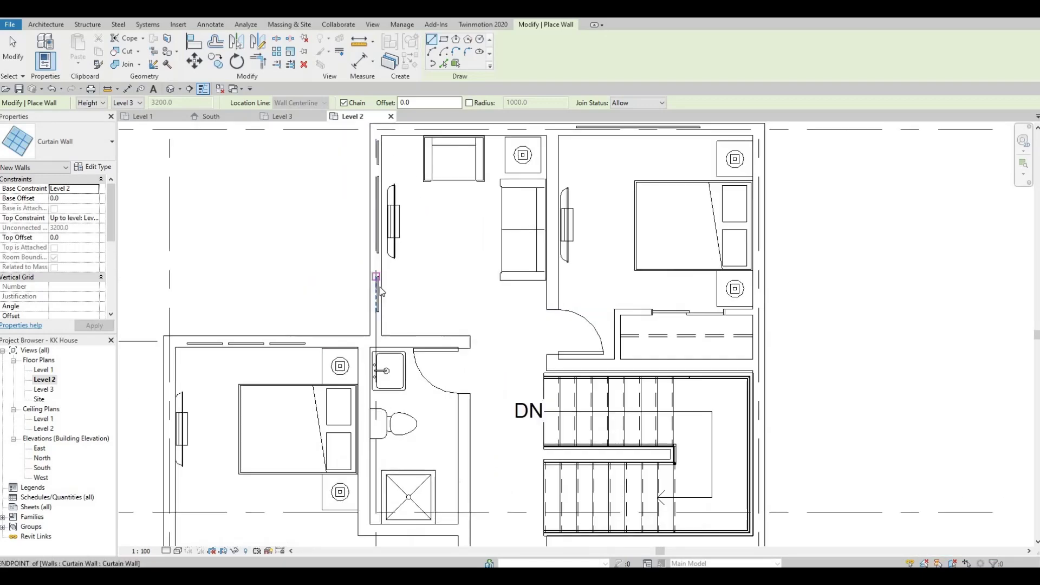
key("Escape")
key("Escape")
Resize the upper vertical curtain-wall strip to 840 long
left_click(370, 281)
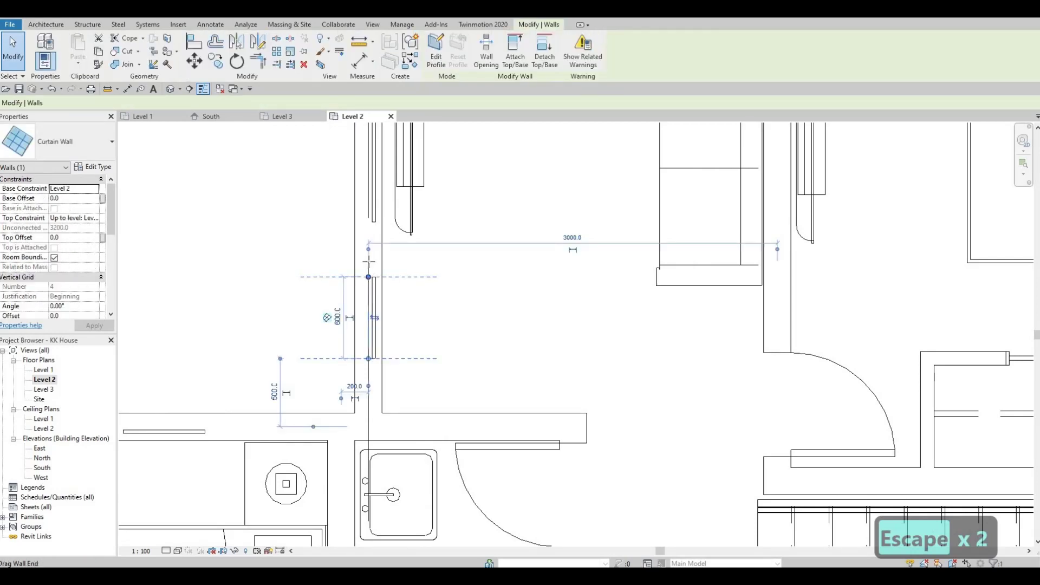
left_click_drag(370, 244, 369, 243)
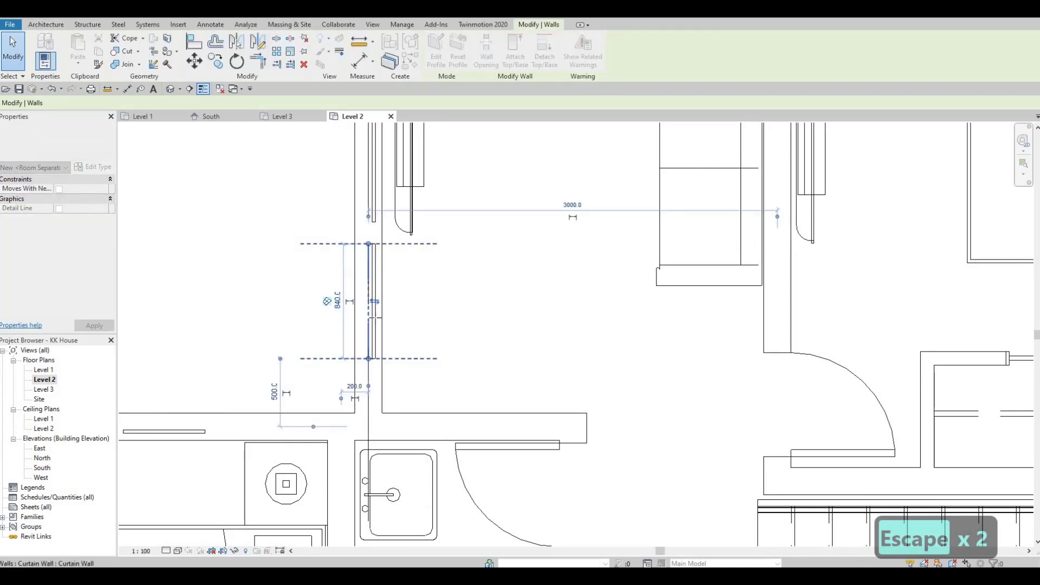
left_click_drag(369, 358, 376, 232)
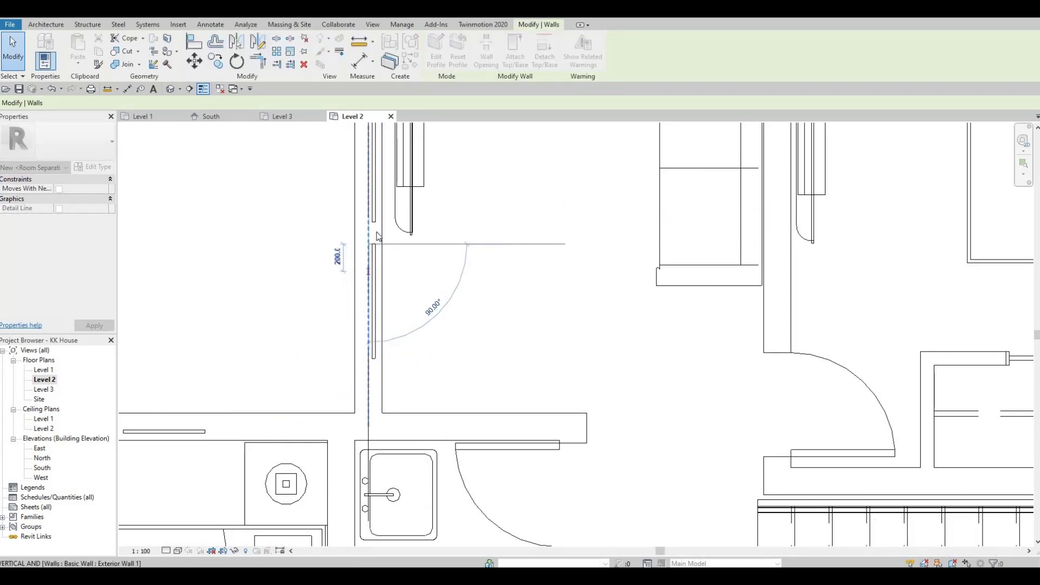
key("Escape")
Extend the lower curtain-wall strip upward to 520 long
middle_click_drag(367, 194, 352, 318)
left_click(353, 347)
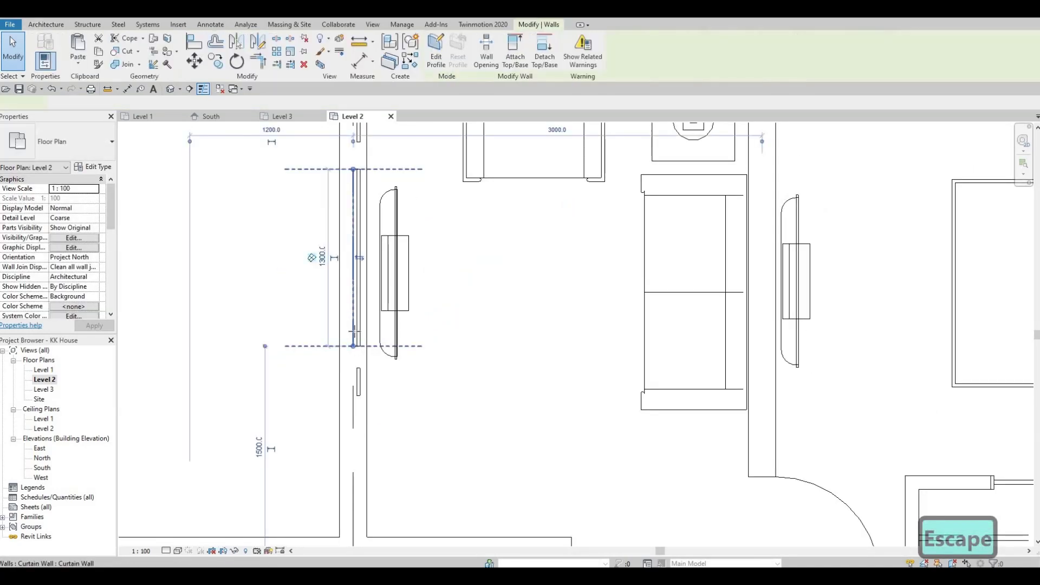
left_click(353, 367)
left_click_drag(353, 368, 352, 328)
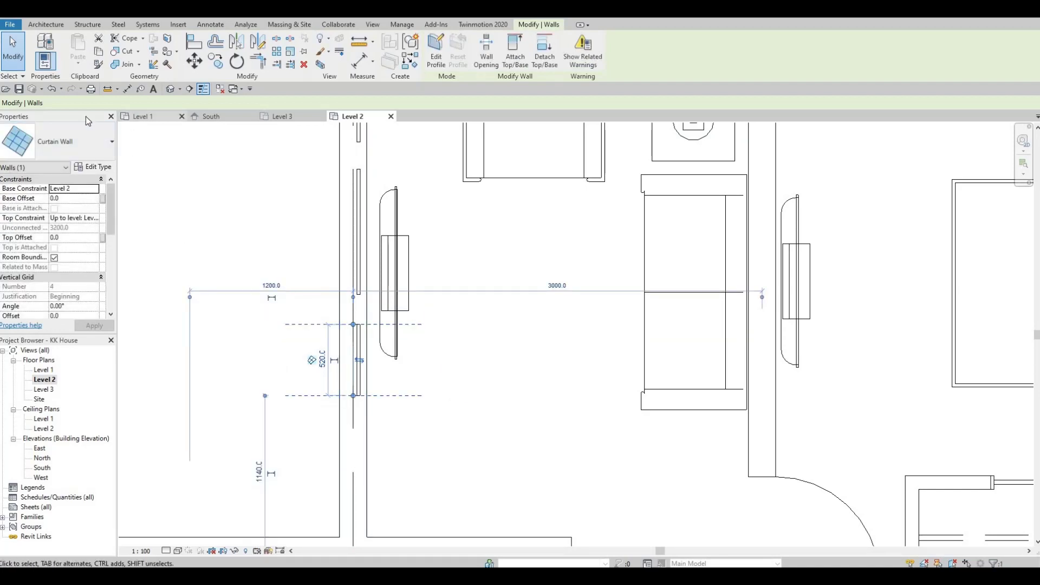
key("Escape")
key("Escape")
Draw another curtain-wall strip further down the west wall
key("w")
key("a")
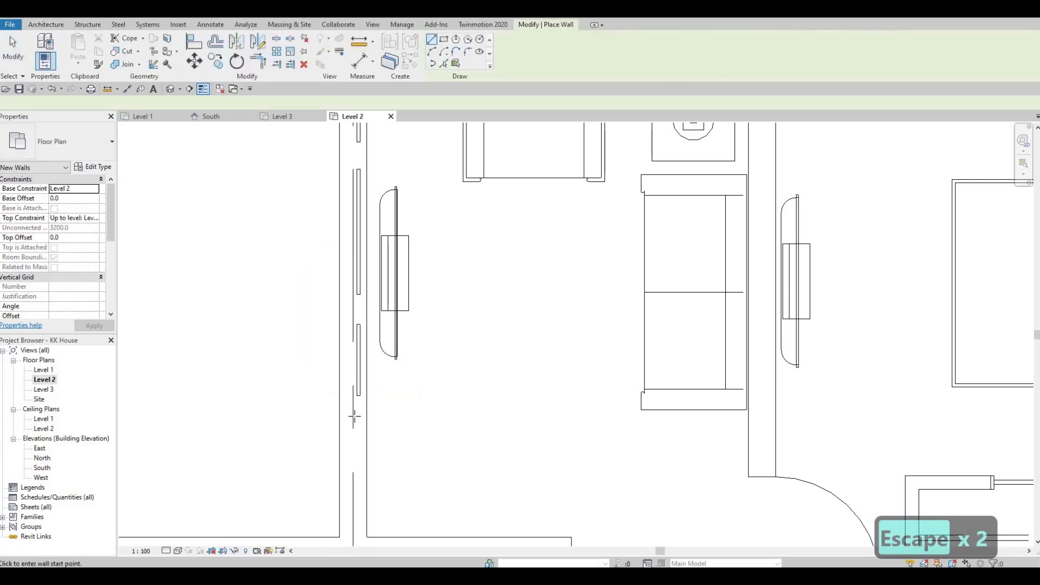
left_click(354, 417)
left_click(349, 521)
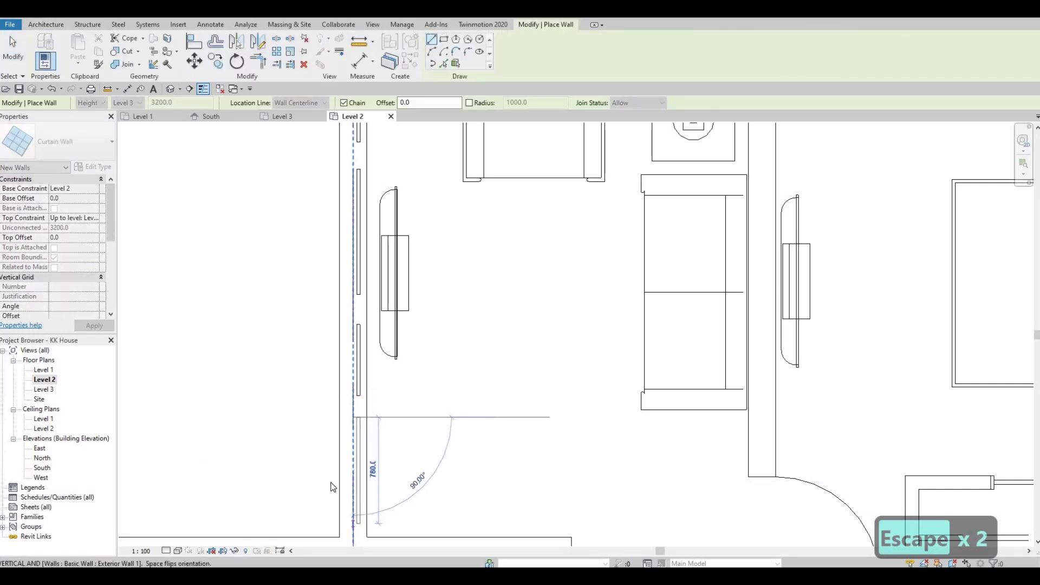
key("Escape")
key("Escape")
scroll(388, 327, "down", 4)
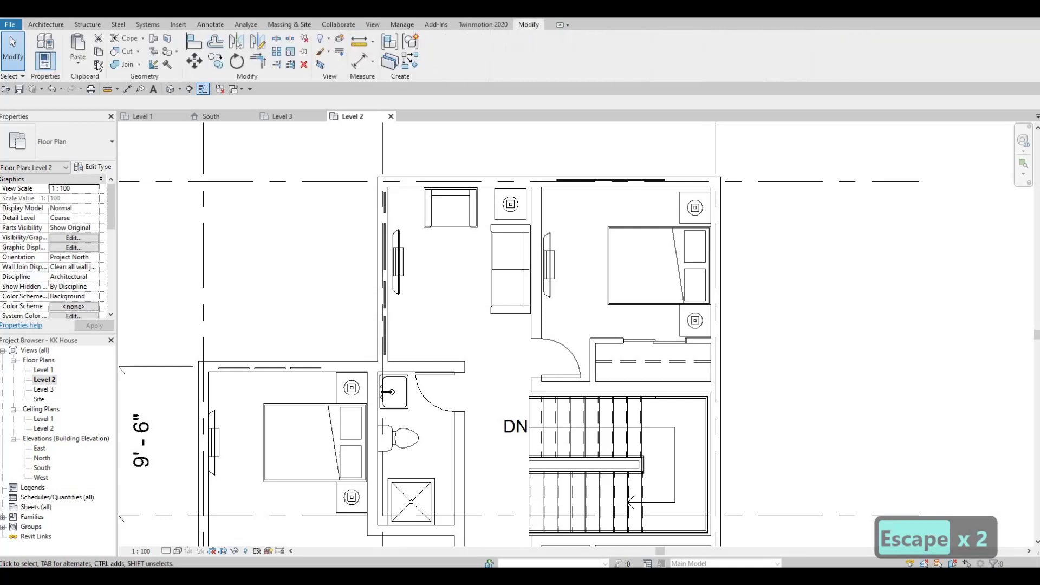
Use Cut Geometry to open the bedroom exterior walls around their first three curtain-wall strips
left_click(124, 53)
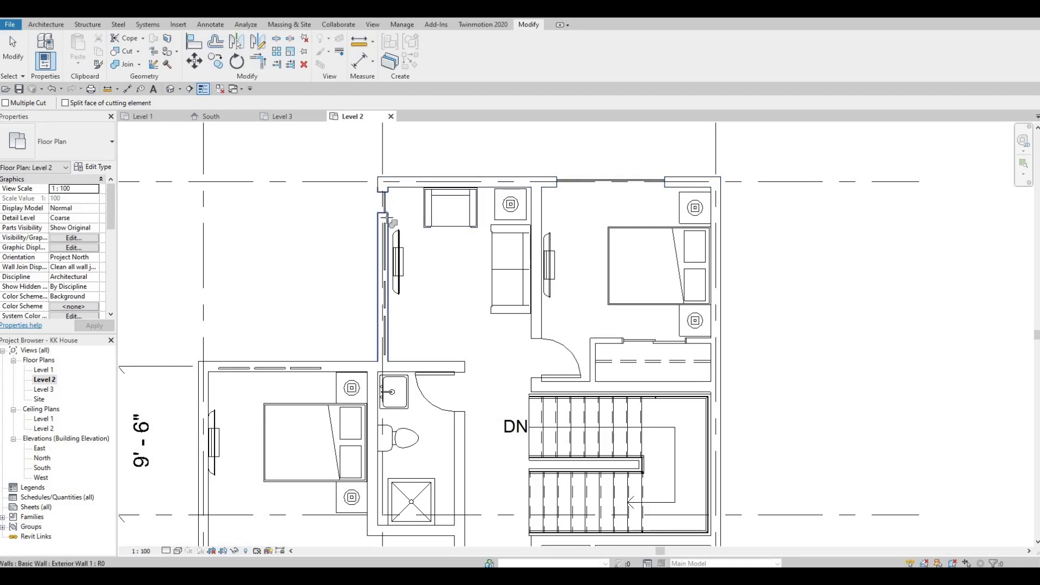
left_click(375, 275)
left_click(381, 309)
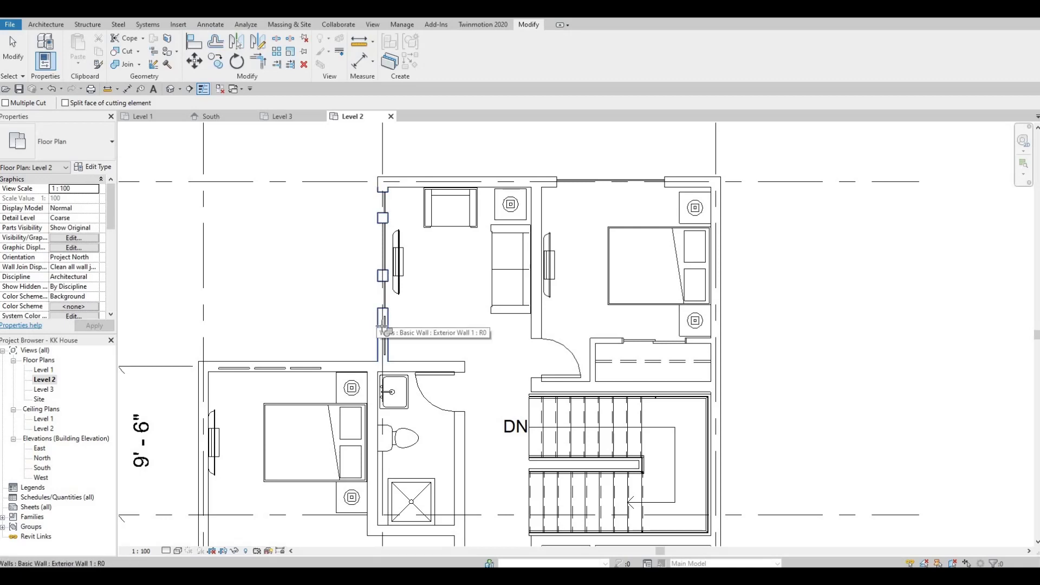
left_click(377, 325)
left_click(379, 338)
scroll(328, 264, "down", 1)
middle_click_drag(329, 263, 383, 152)
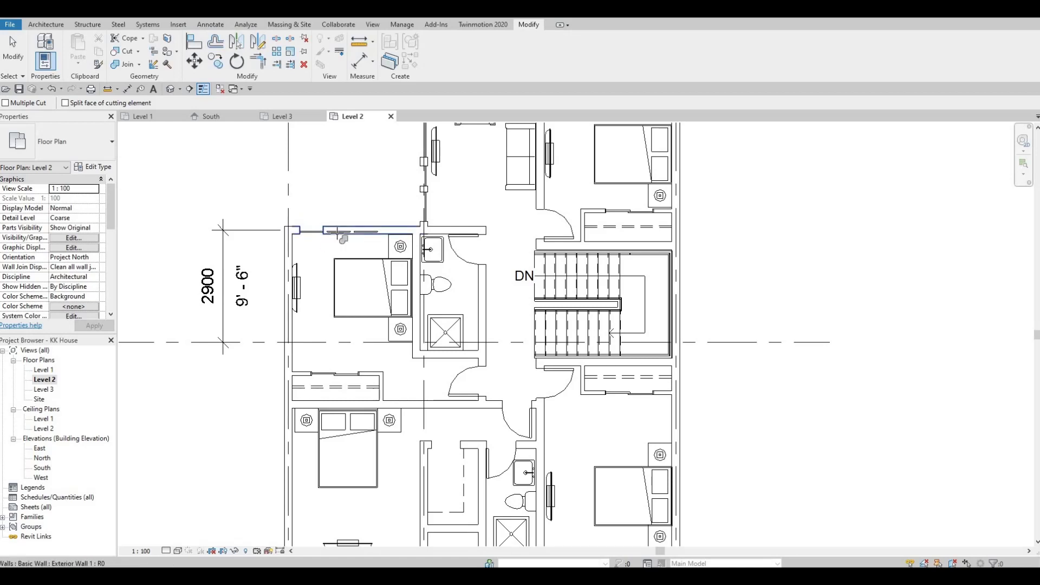
left_click(337, 232)
left_click(360, 231)
left_click(360, 231)
Cut openings in the bottom exterior walls for the long and the small curtain-wall strips
scroll(326, 271, "down", 1)
middle_click_drag(325, 271, 332, 200)
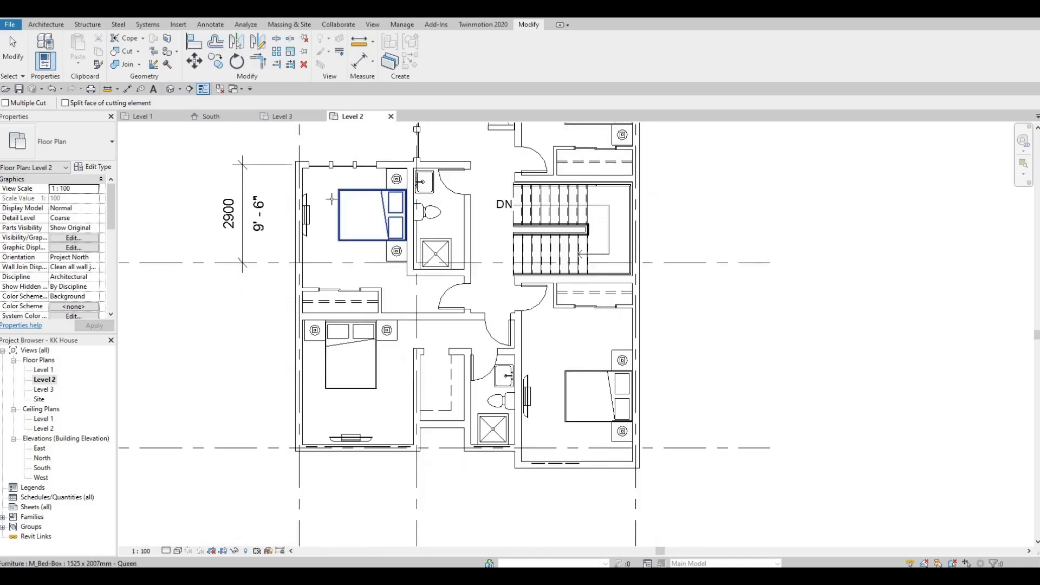
scroll(319, 346, "up", 1)
middle_click_drag(311, 373, 308, 243)
scroll(307, 249, "down", 1)
scroll(302, 339, "up", 3)
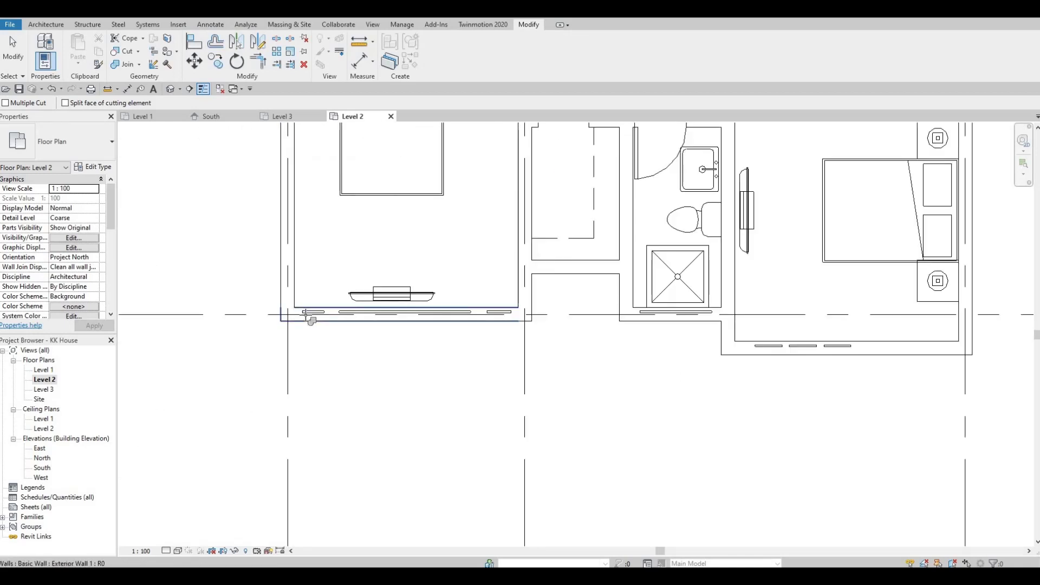
left_click(376, 317)
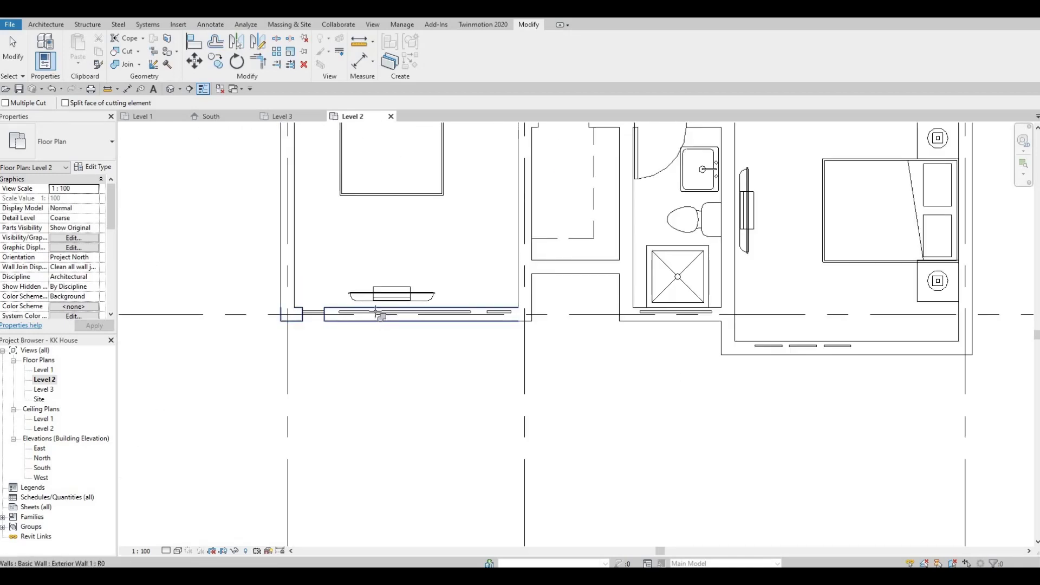
left_click(452, 320)
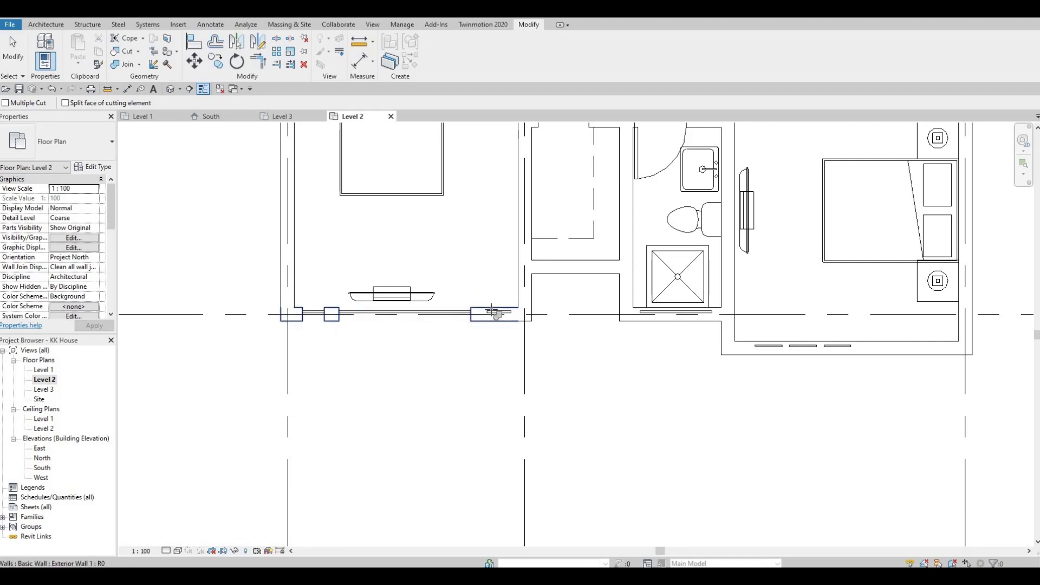
left_click(478, 326)
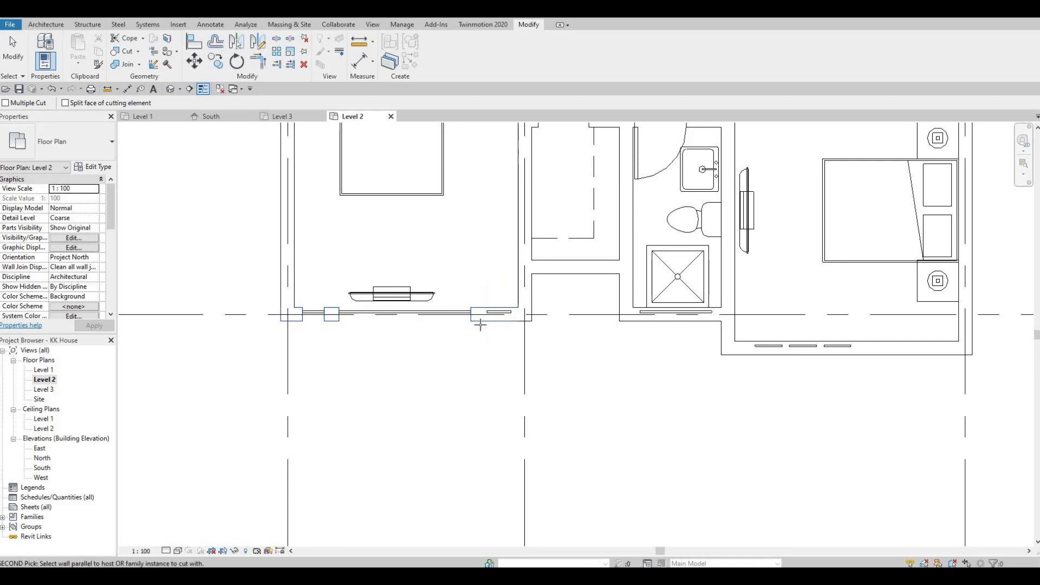
left_click(499, 315)
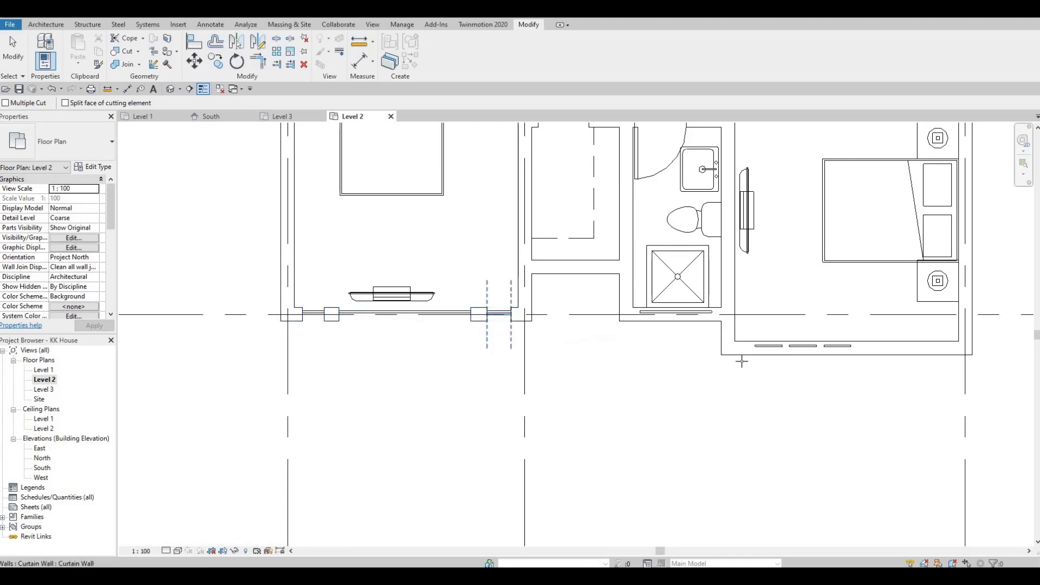
Cut the lower room's outer wall with its curtain-wall strip and exit Cut Geometry
left_click(775, 350)
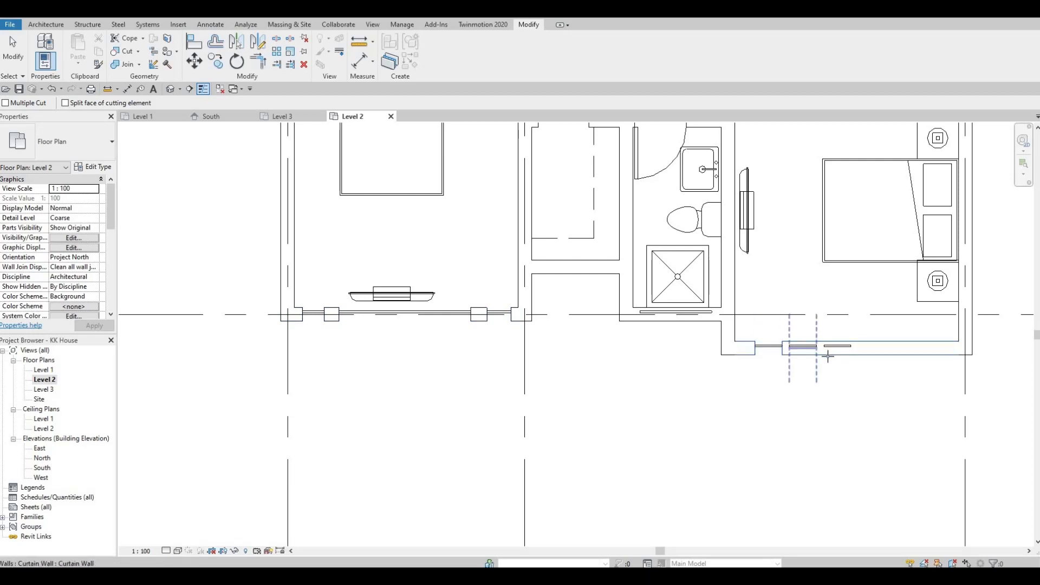
left_click(822, 351)
left_click(834, 355)
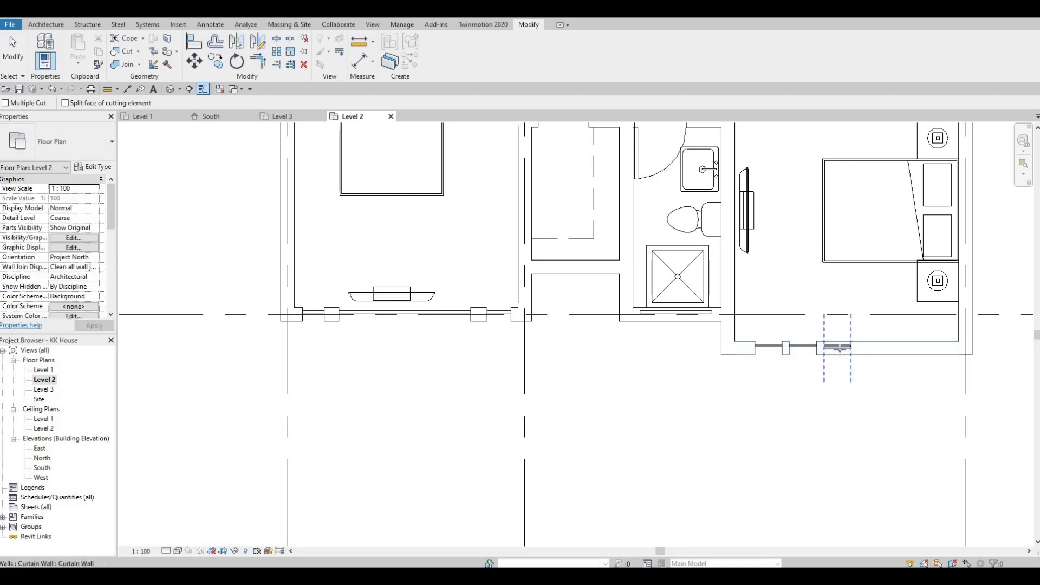
left_click(838, 349)
key("Escape")
scroll(642, 422, "down", 4)
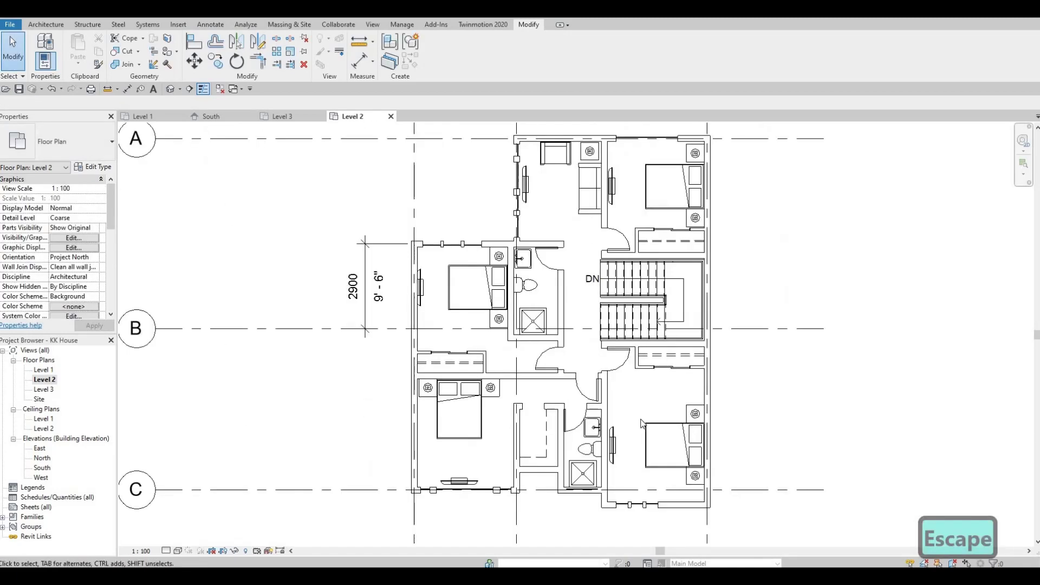
Open the South elevation view from the Project Browser
middle_click_drag(554, 282, 555, 310)
middle_click_drag(551, 399, 558, 358)
middle_click_drag(473, 317, 478, 262)
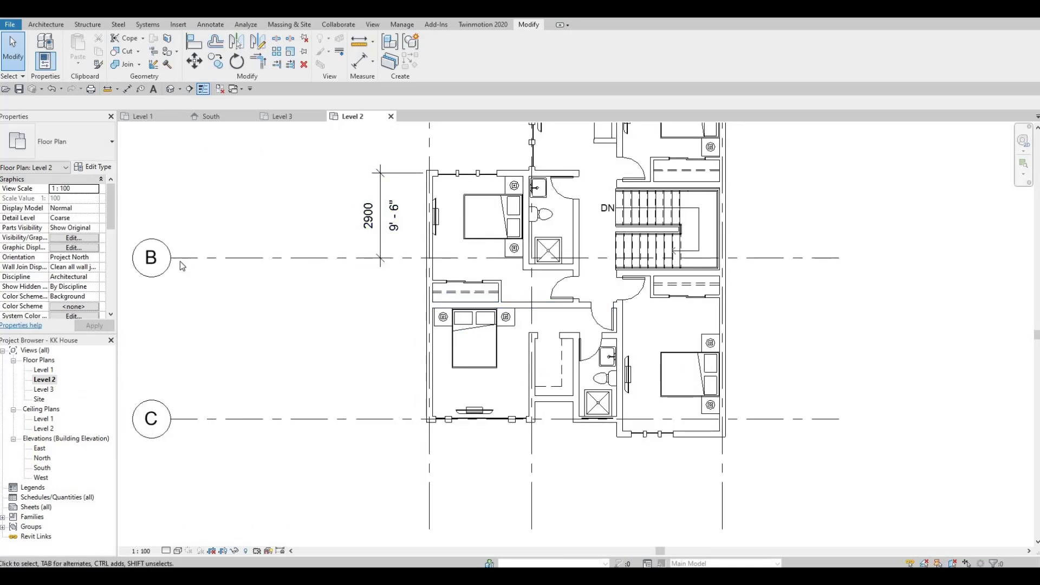
double_click(40, 468)
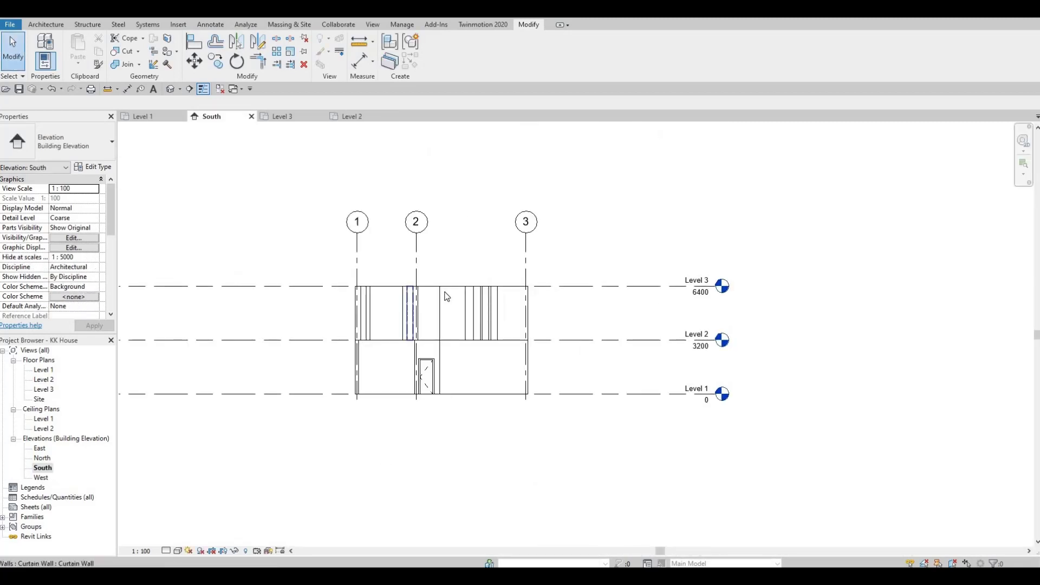
scroll(479, 290, "up", 5)
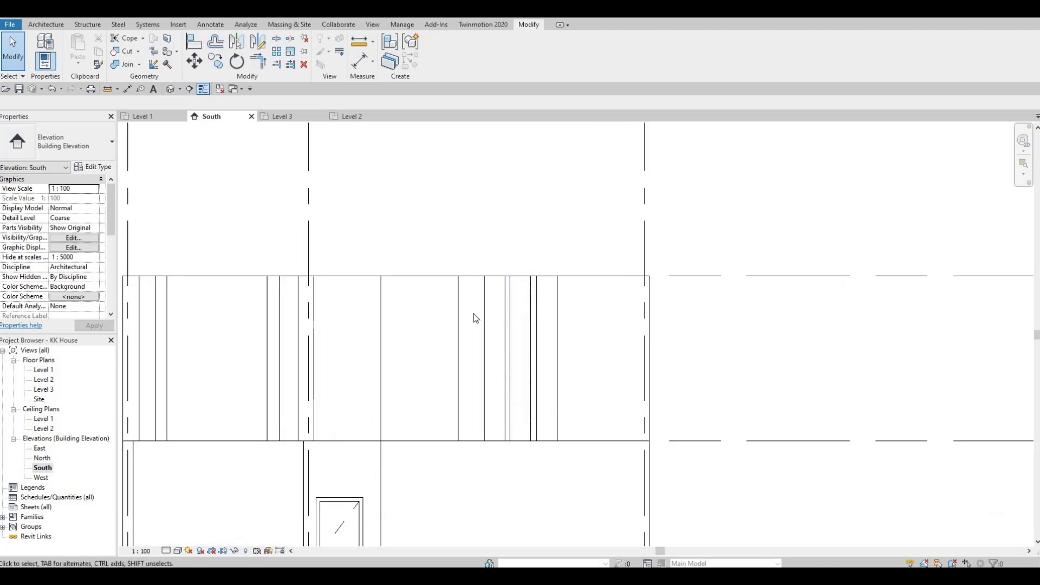
scroll(595, 221, "down", 3)
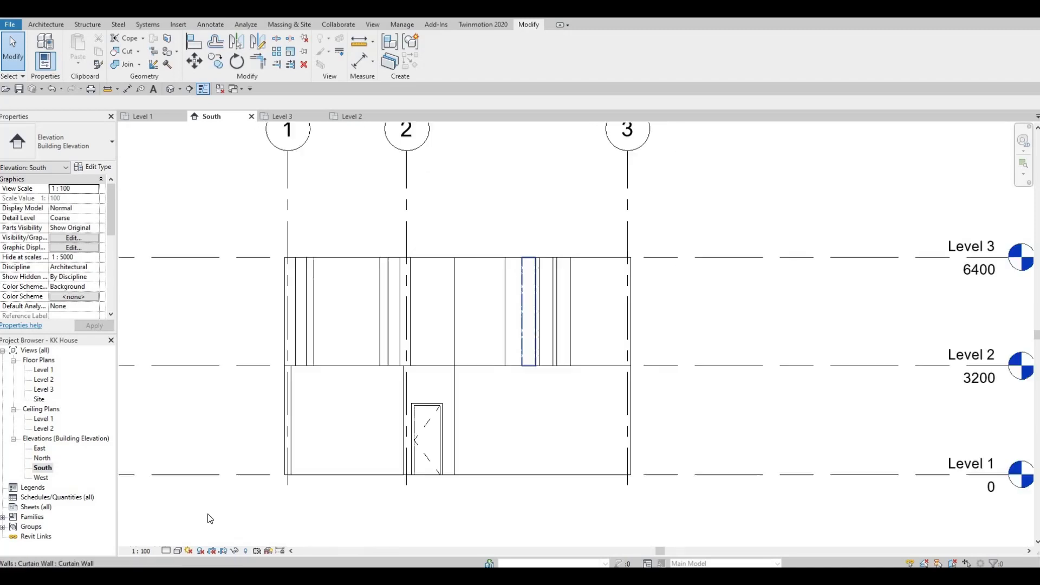
Set the South elevation to Fine detail level and the Consistent Colors visual style
left_click(167, 551)
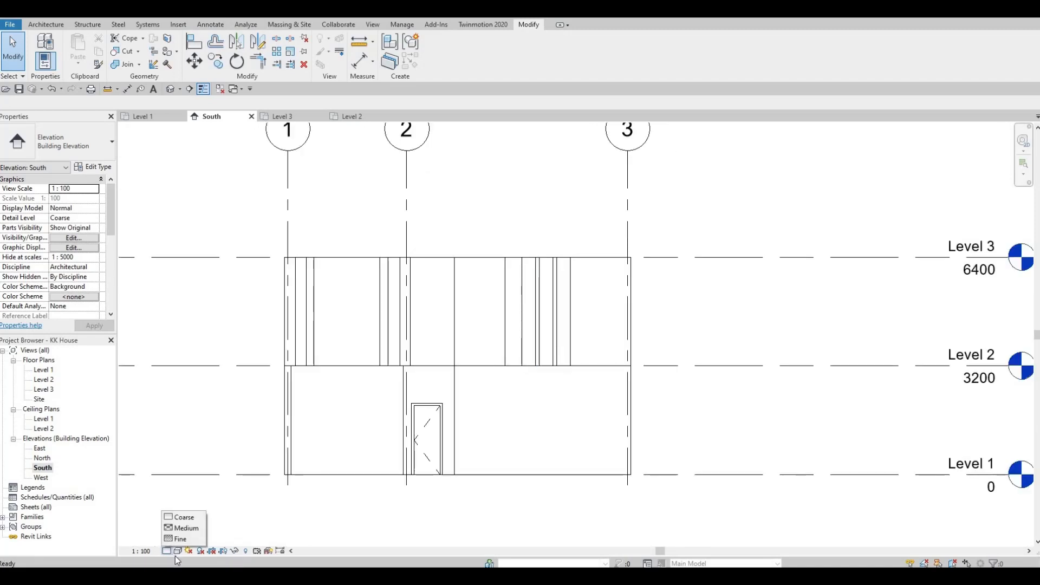
left_click(179, 538)
left_click(177, 551)
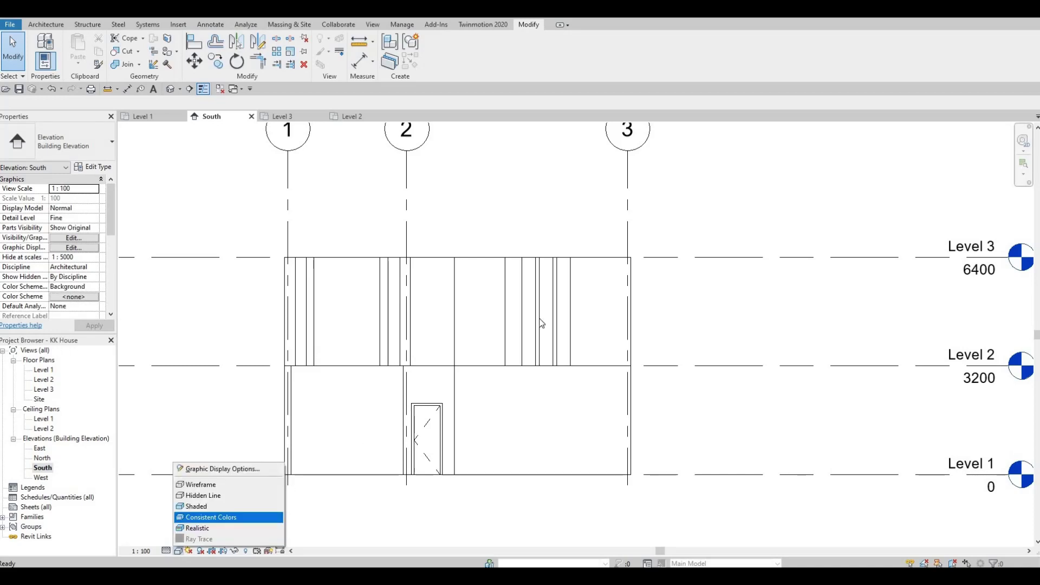
left_click(217, 517)
scroll(543, 319, "up", 2)
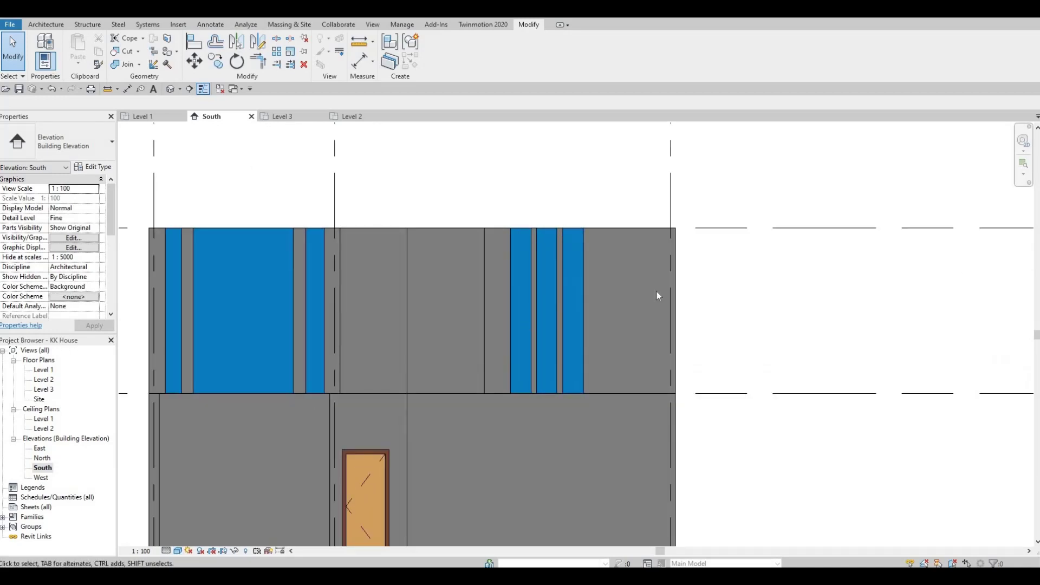
scroll(438, 369, "down", 2)
scroll(439, 374, "up", 1)
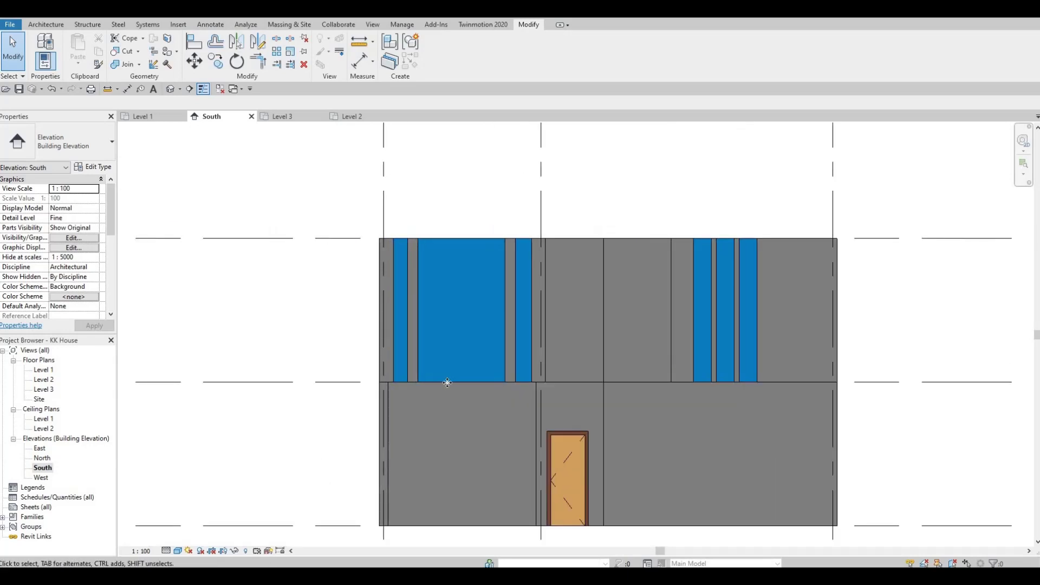
left_click(461, 358)
Raise the upper curtain wall's bottom edge to turn it into a short horizontal strip
left_click_drag(465, 355, 454, 271)
scroll(454, 272, "up", 2)
key("Escape")
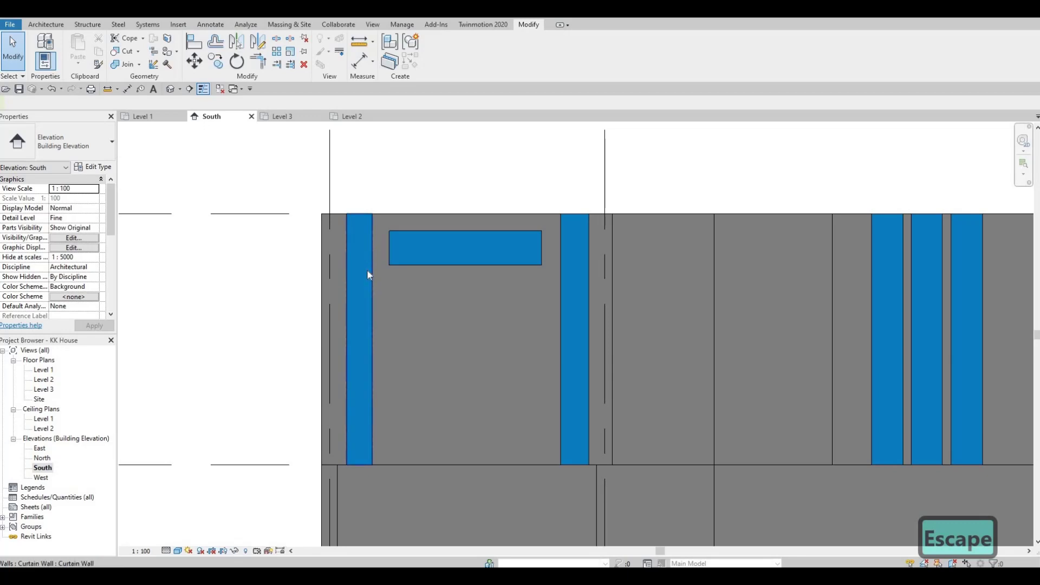
left_click(366, 268)
key("Escape")
Align the horizontal strip's ends to the vertical strips and level all their tops
key("a")
key("l")
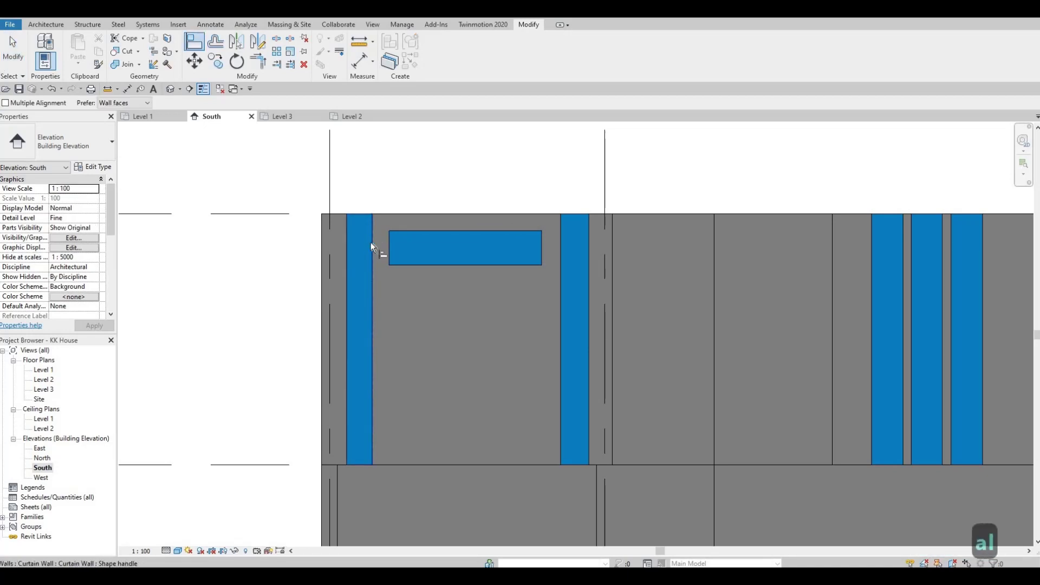
left_click(371, 242)
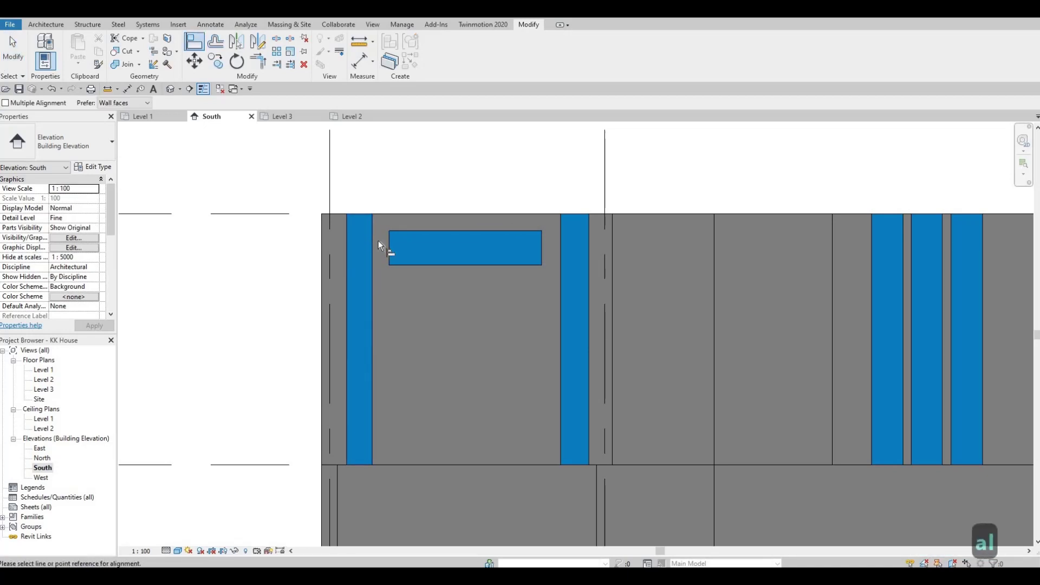
left_click(560, 247)
left_click(560, 247)
left_click(539, 248)
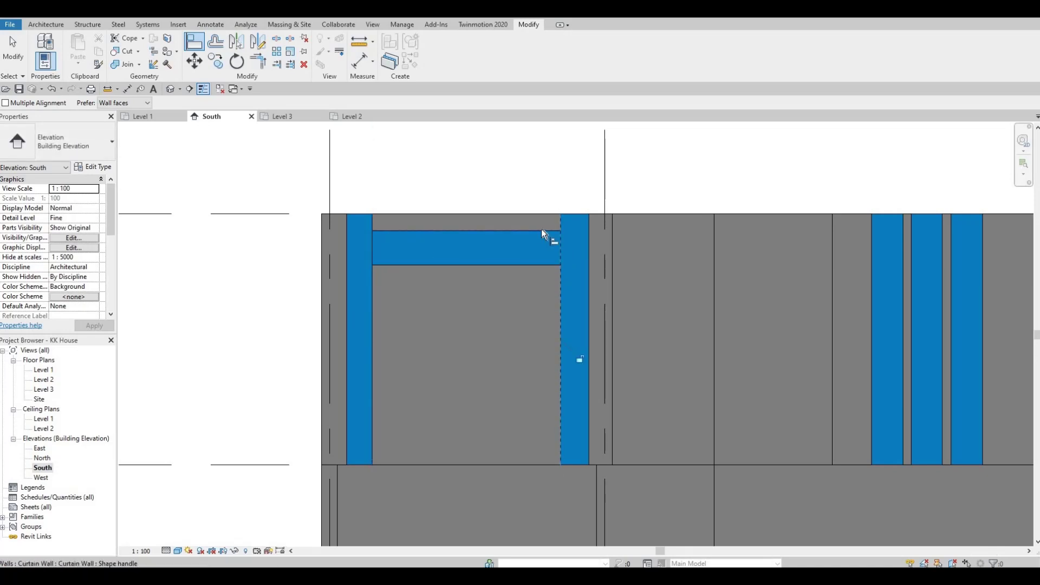
left_click(567, 215)
left_click(377, 220)
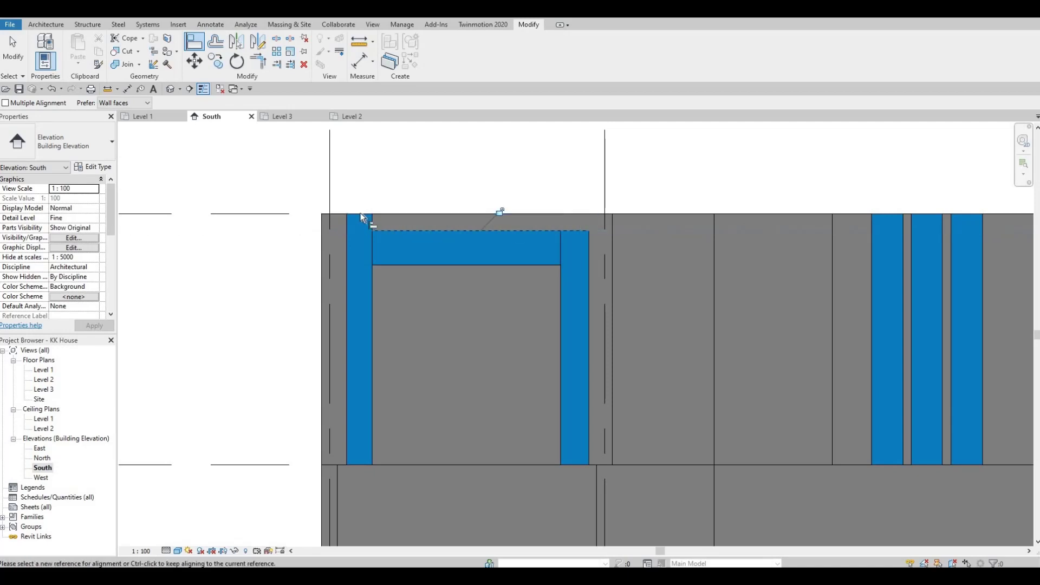
left_click(366, 216)
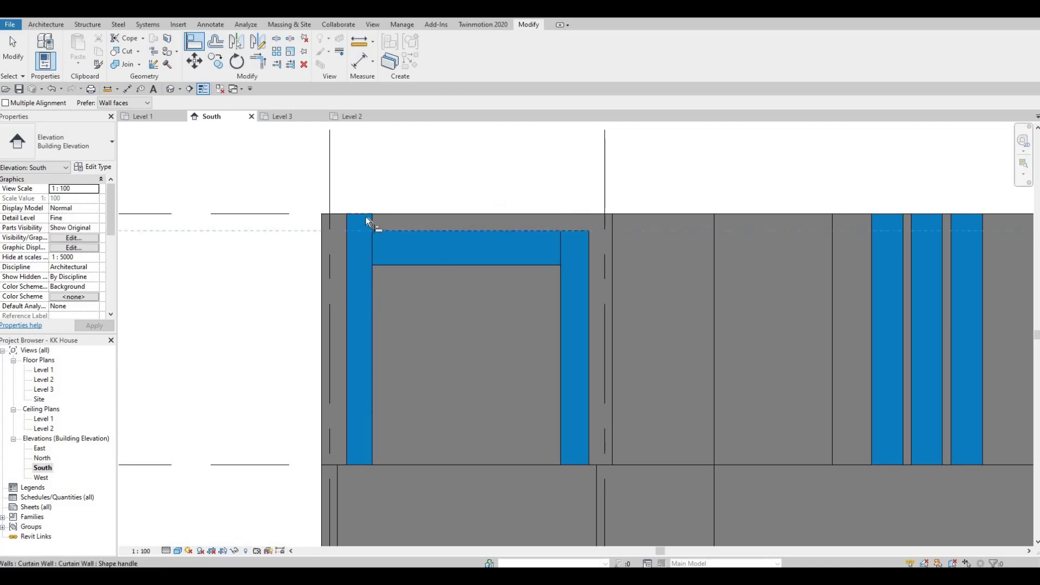
key("Escape")
key("Escape")
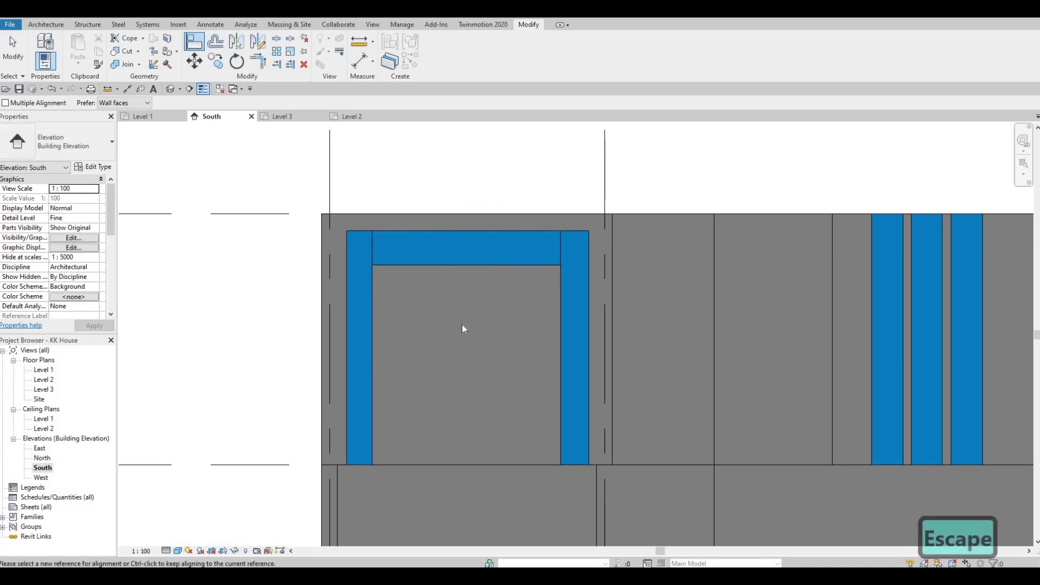
scroll(433, 346, "down", 2)
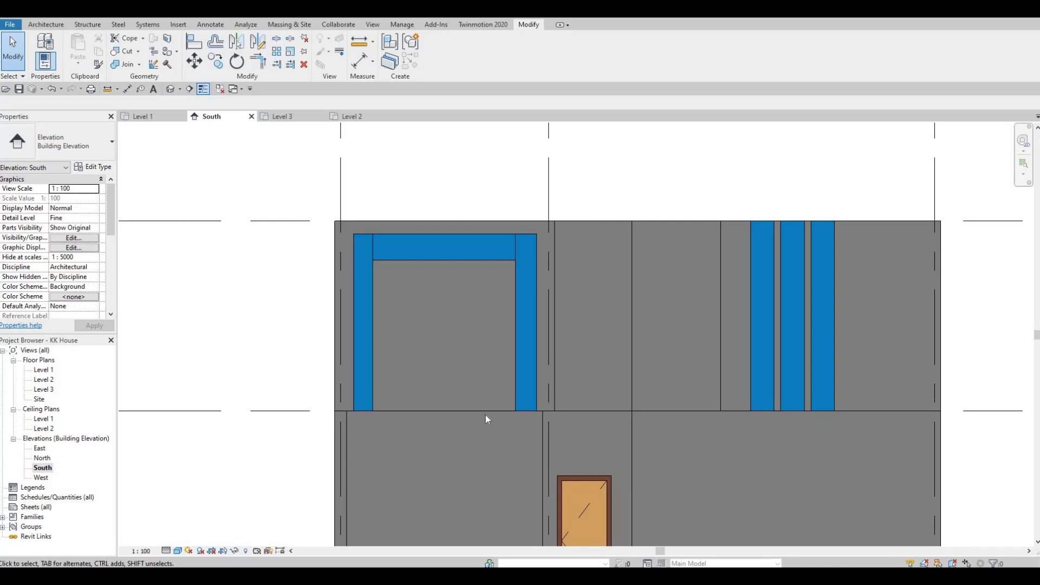
middle_click_drag(523, 446, 470, 423)
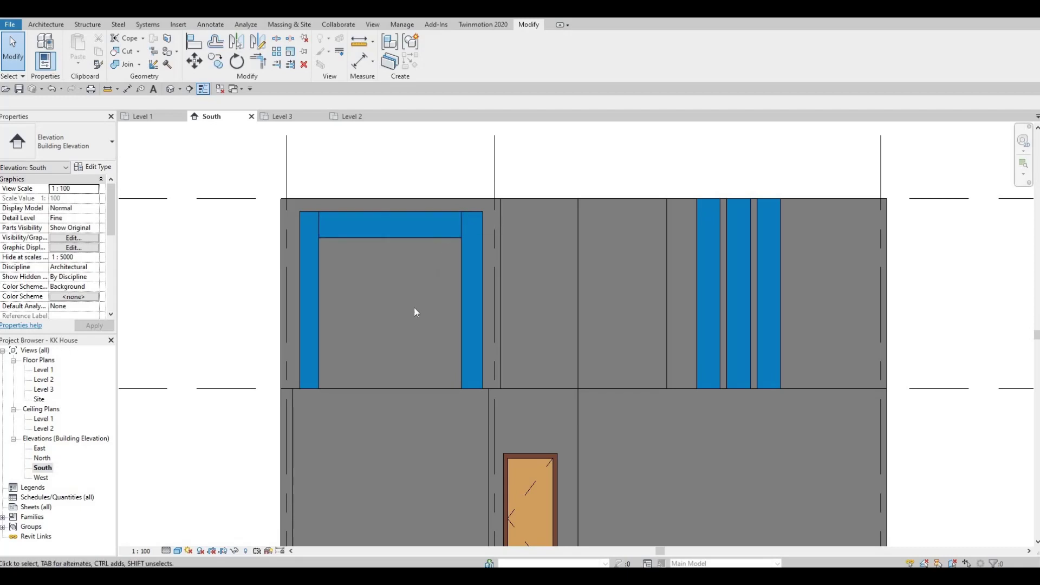
Align a right-hand strip's top to the frame's top edge, undoing a mistaken side alignment
key("a")
key("l")
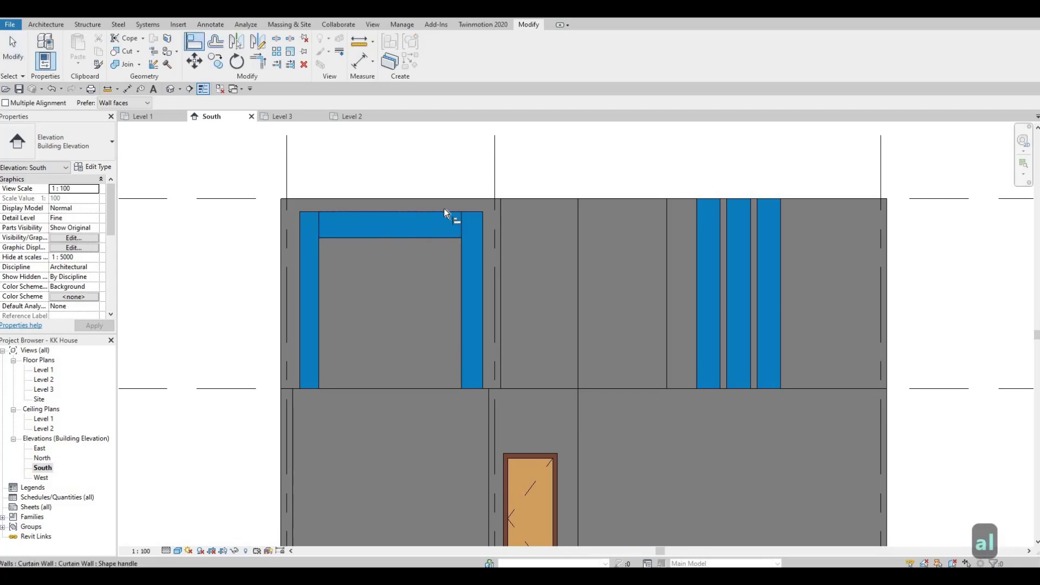
left_click(479, 222)
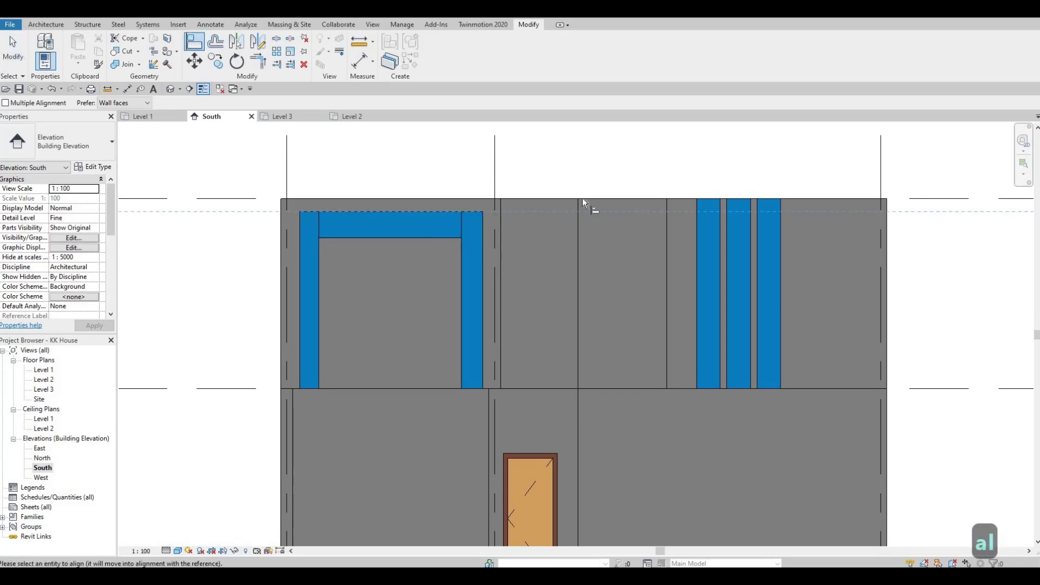
left_click(705, 212)
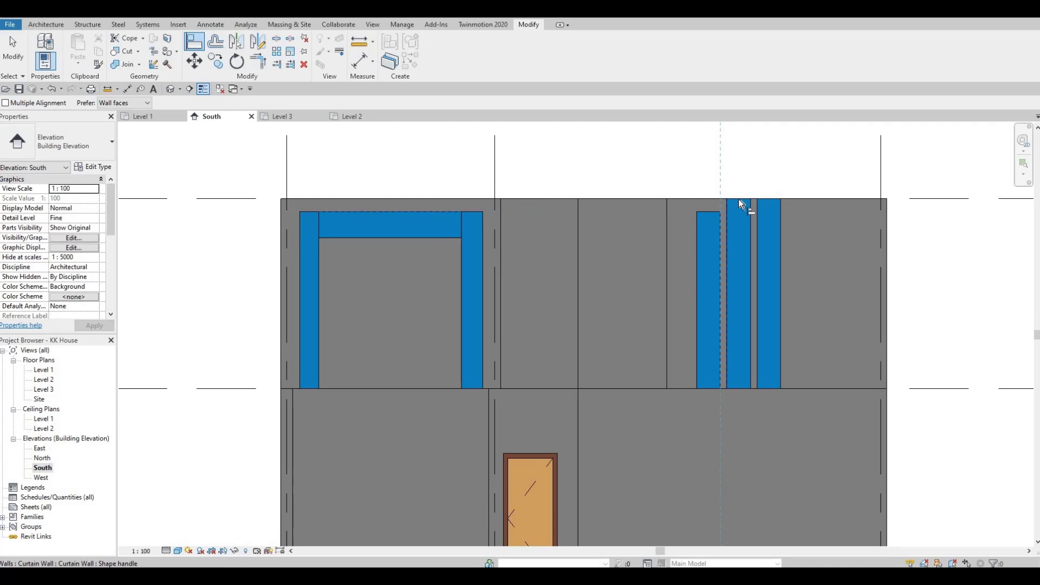
left_click(736, 206)
key("ctrl+z")
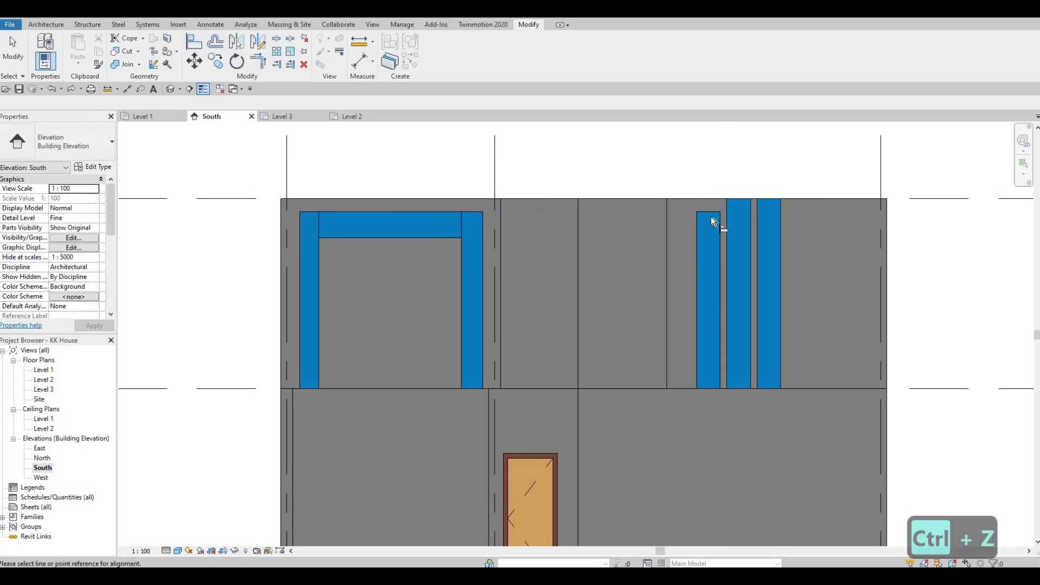
key("Escape")
key("Escape")
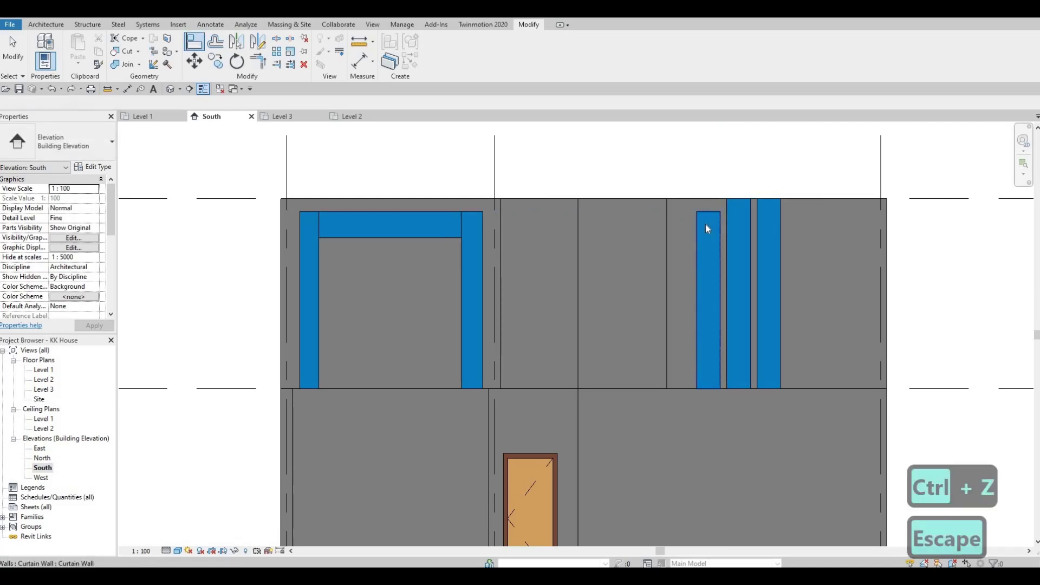
key("a")
key("l")
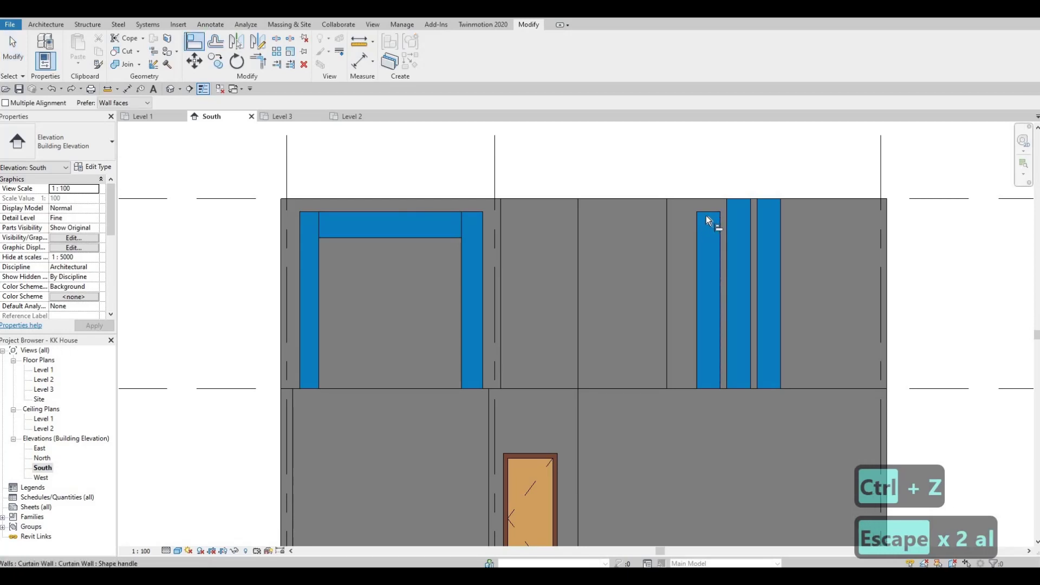
scroll(706, 223, "up", 2)
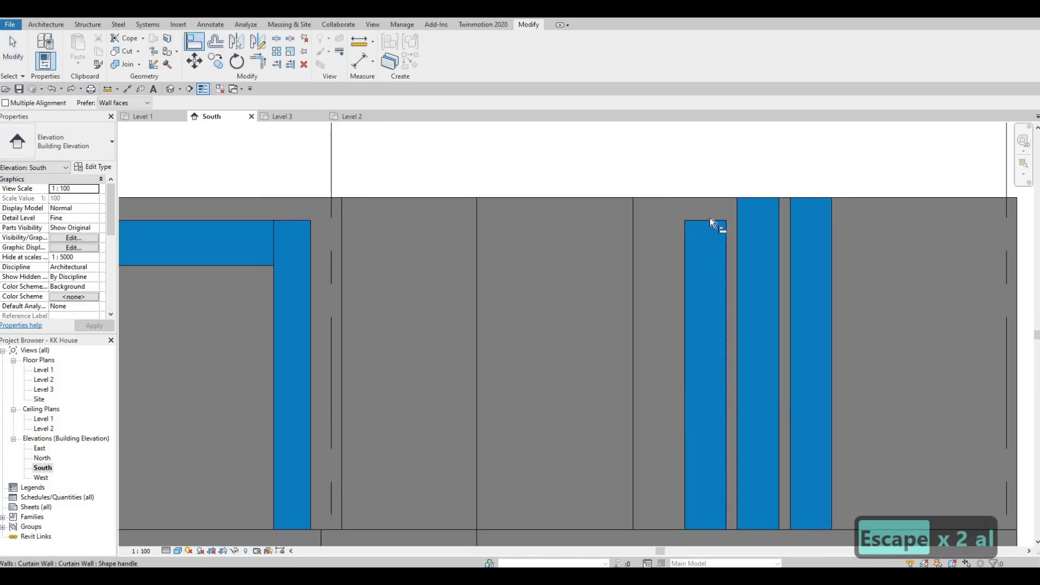
scroll(704, 226, "up", 2)
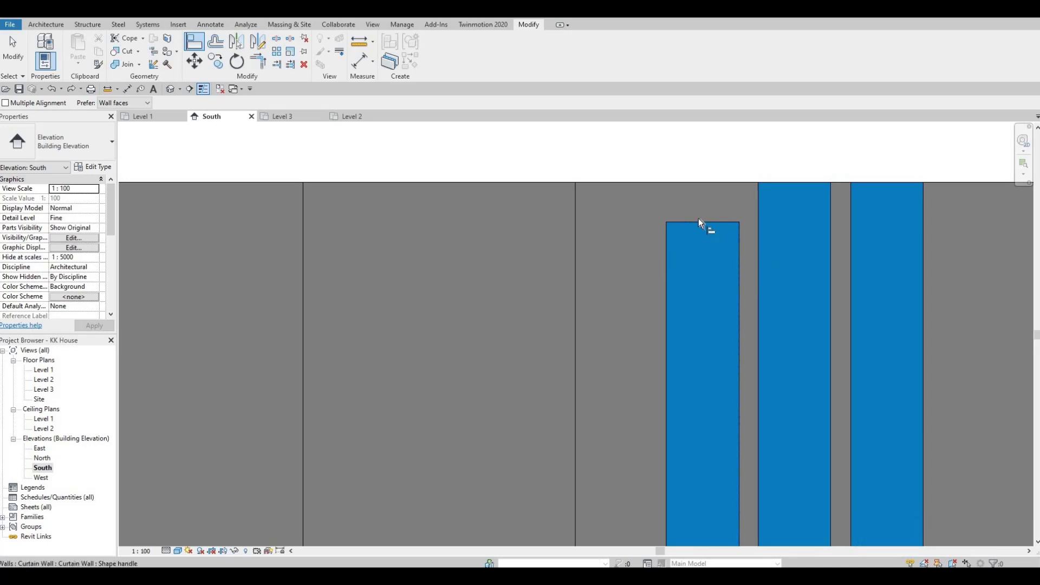
key("Escape")
key("Escape")
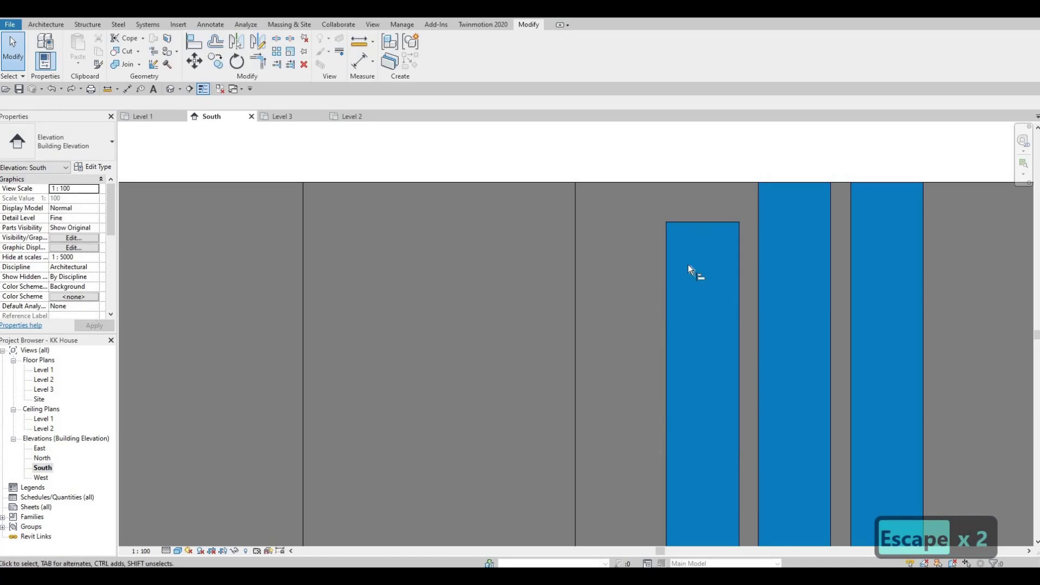
Align another right-hand strip's top level with the left frame's top edge
key("a")
key("l")
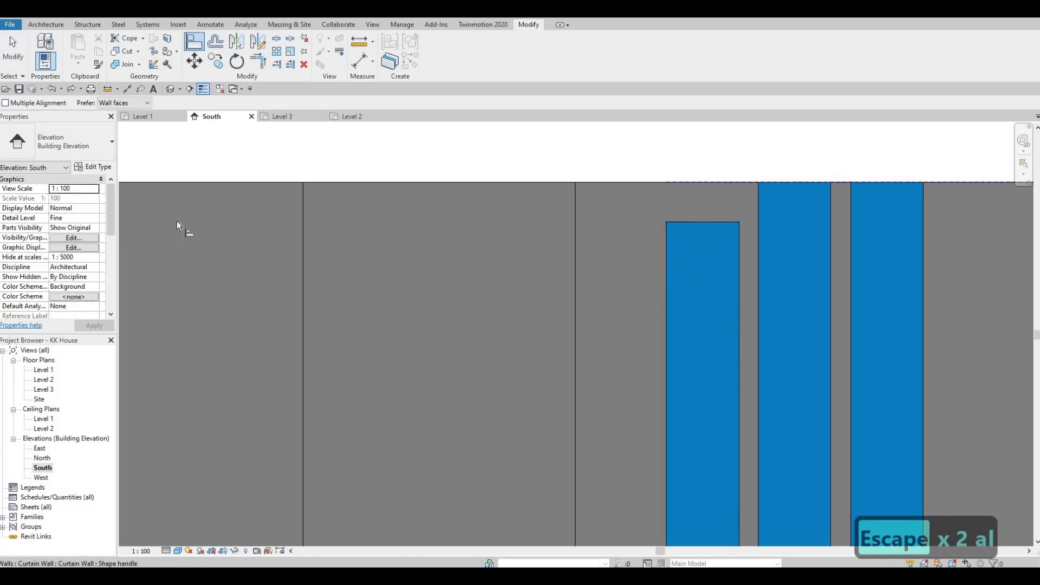
scroll(176, 221, "down", 2)
middle_click_drag(201, 236, 546, 290)
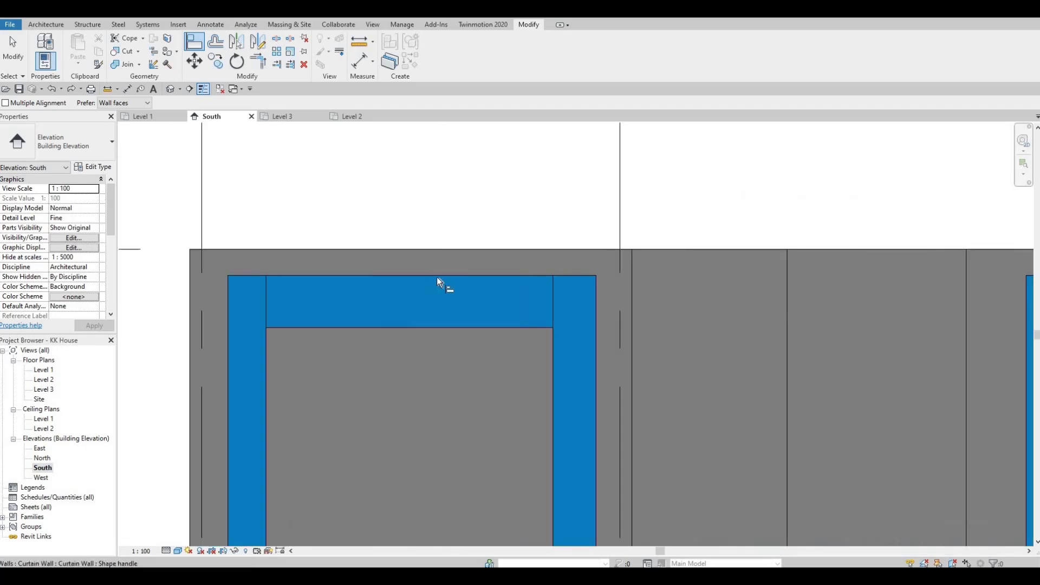
left_click(437, 277)
scroll(1002, 273, "down", 2)
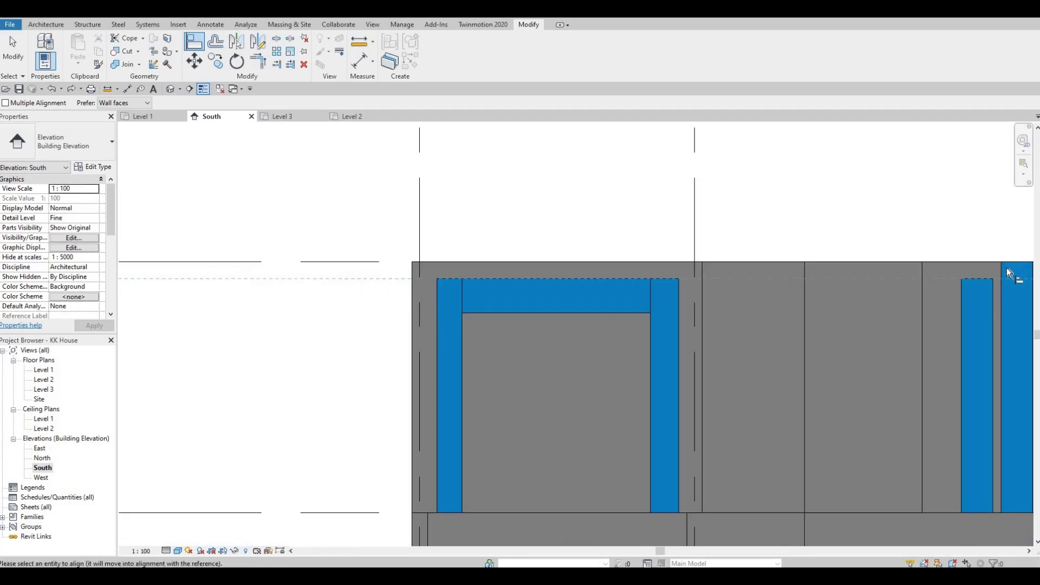
left_click(1008, 266)
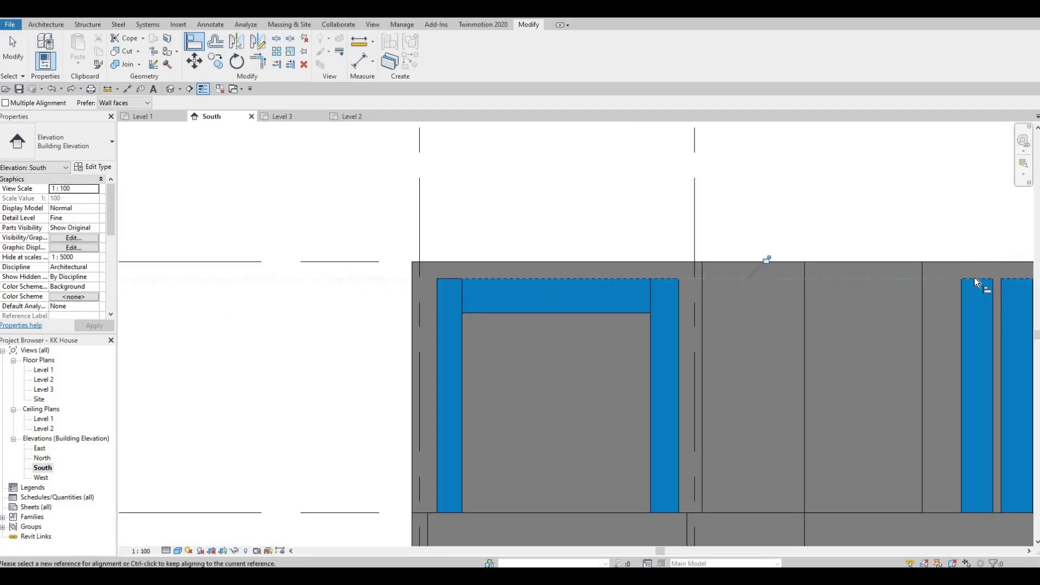
left_click(583, 278)
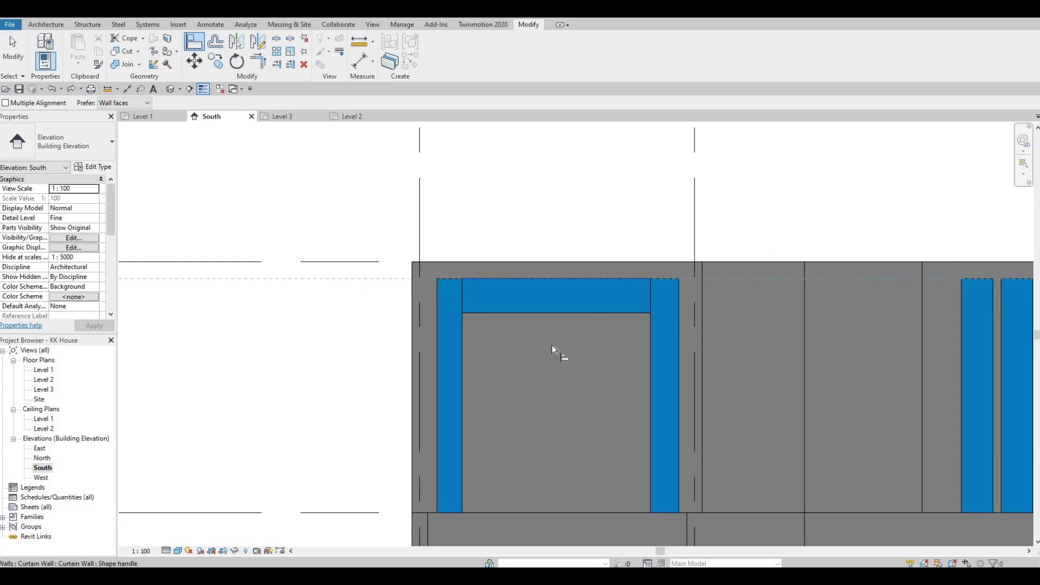
scroll(836, 278, "right", 5)
Align the third right-hand strip's top to the frame's top line
left_click(837, 278)
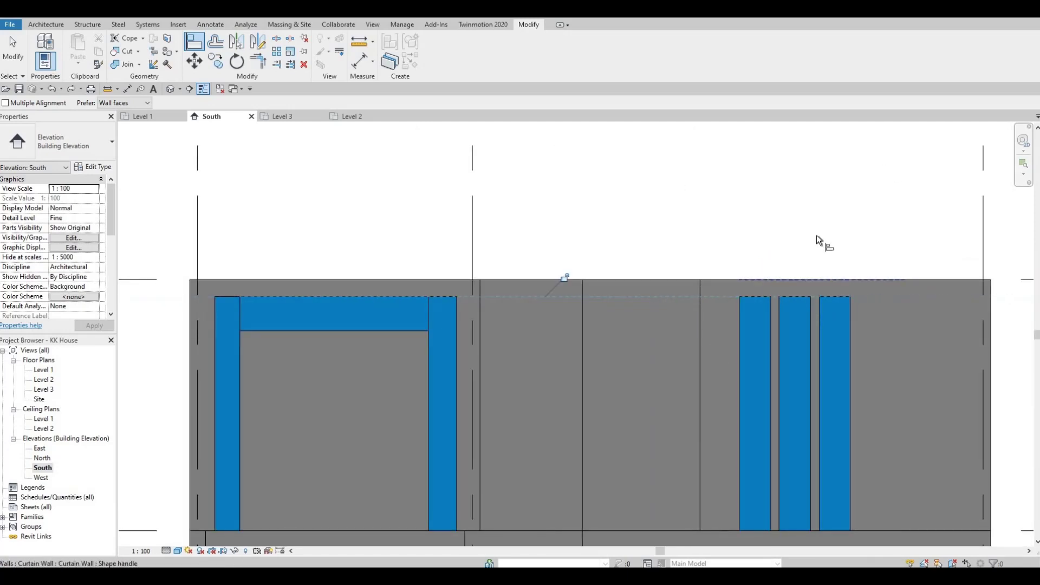
scroll(815, 235, "down", 3)
middle_click_drag(655, 382, 741, 286)
key("Escape")
middle_click_drag(530, 342, 473, 364)
scroll(458, 355, "up", 2)
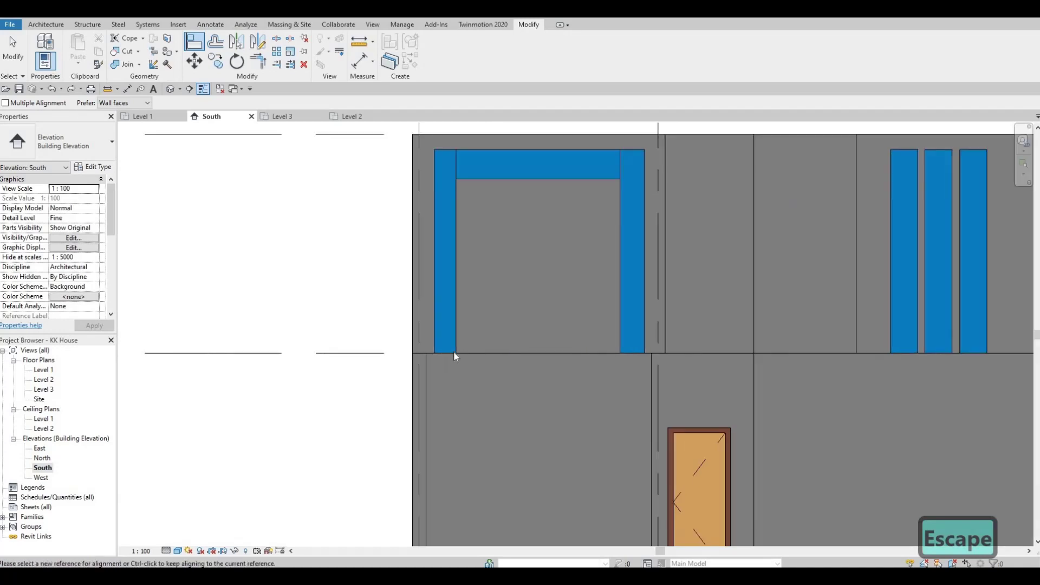
scroll(453, 353, "up", 1)
key("Escape")
key("Escape")
Raise the left curtain-wall strip's bottom edge to set the new common bottom height
left_click(442, 353)
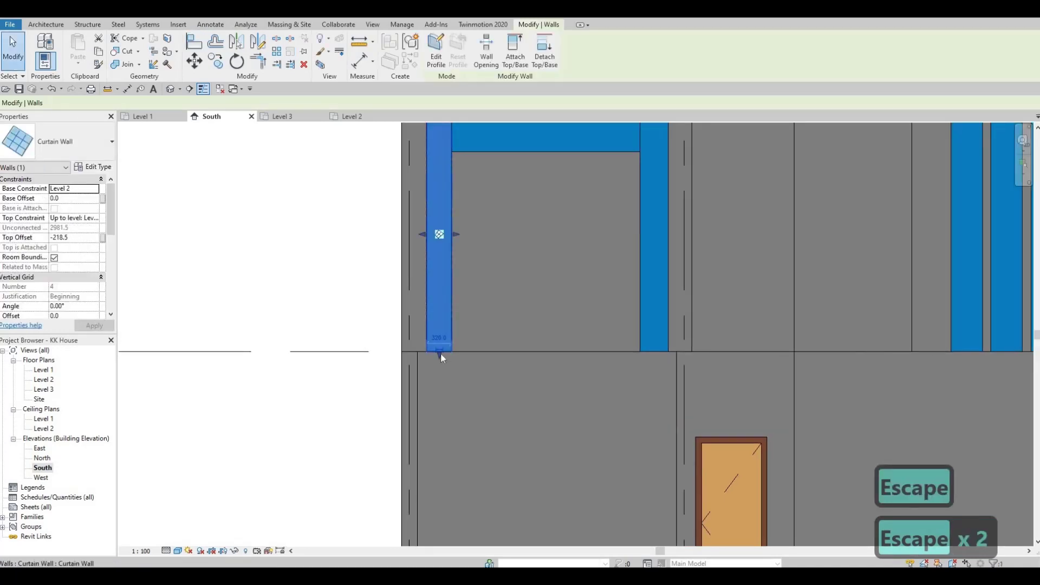
key("Escape")
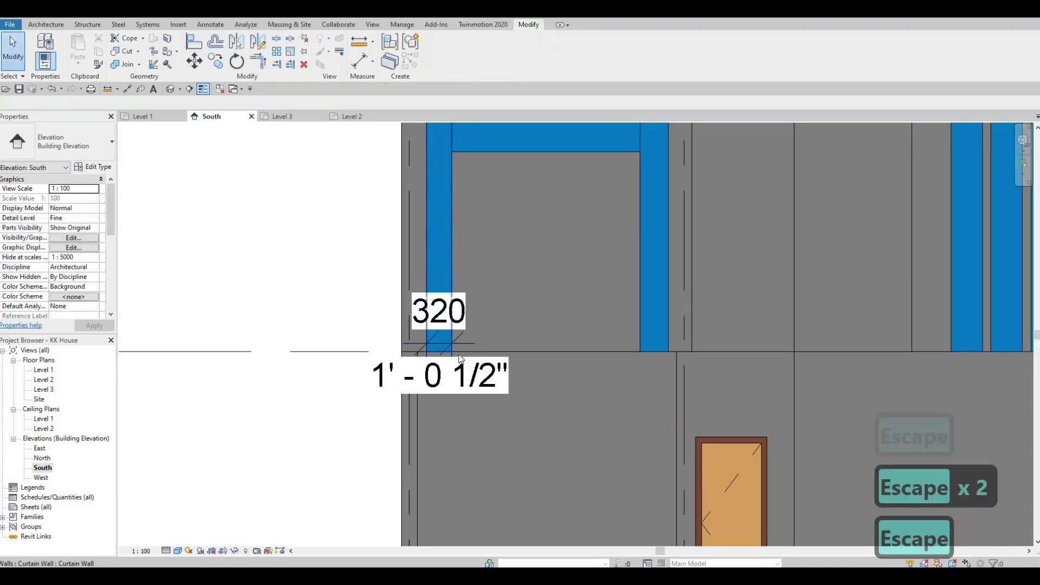
key("ctrl+z")
key("Escape")
key("Escape")
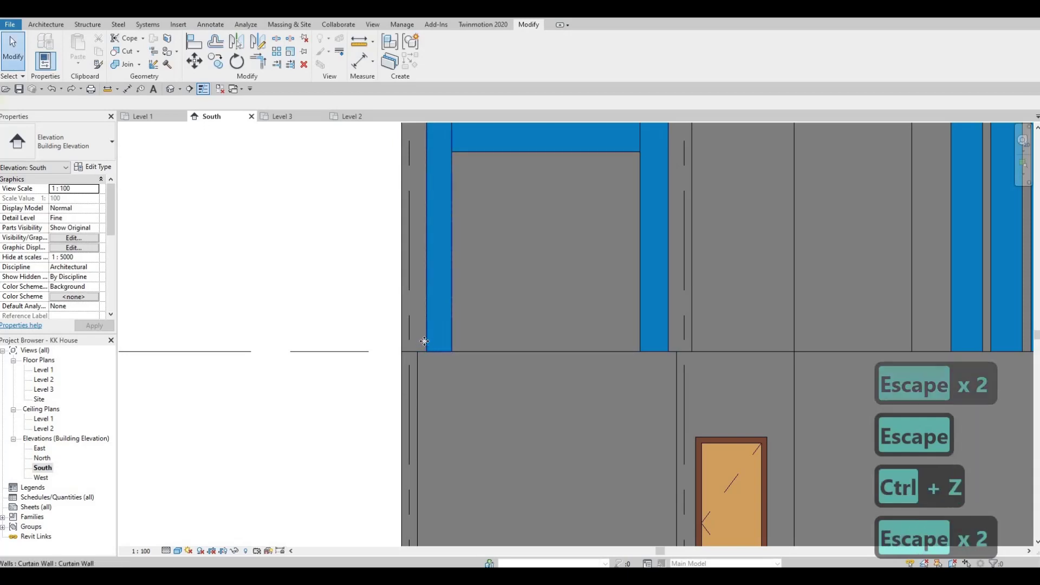
left_click(424, 341)
scroll(457, 368, "up", 4)
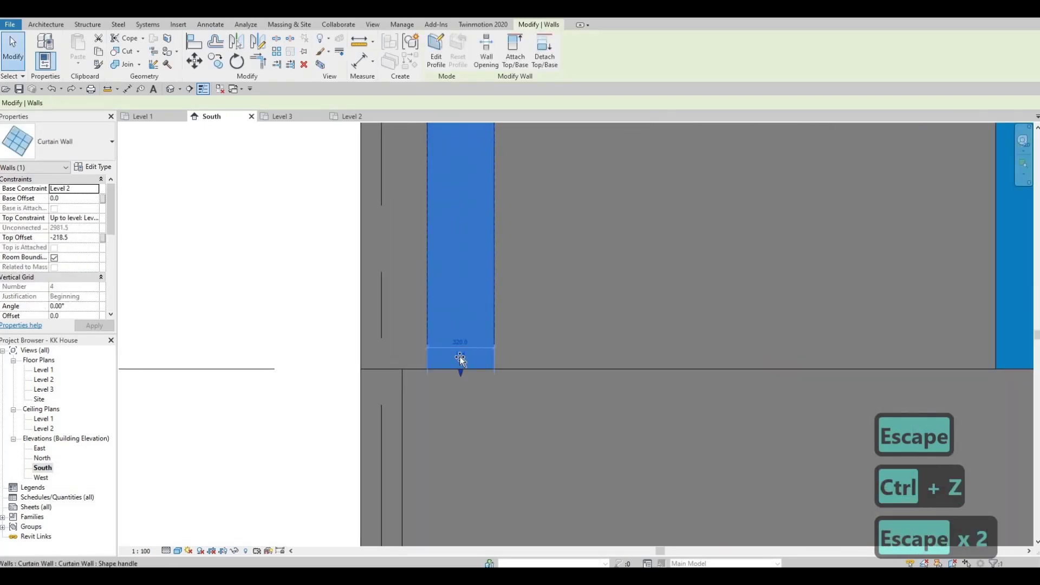
left_click_drag(459, 357, 465, 310)
scroll(522, 297, "down", 1)
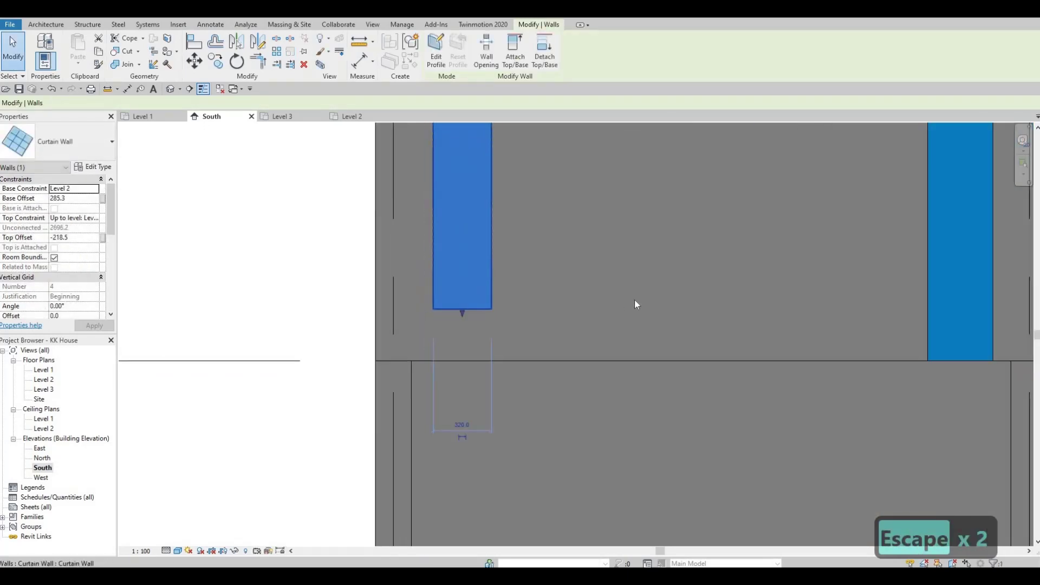
scroll(630, 314, "down", 3)
key("Escape")
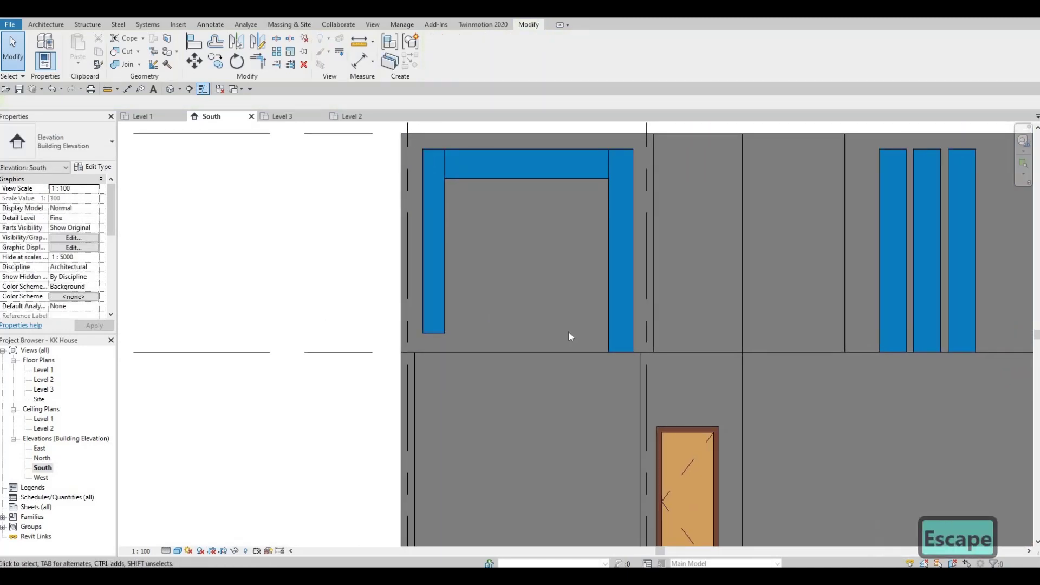
Align the frame's right leg and the three tall strips' bottoms to that height
key("a")
key("l")
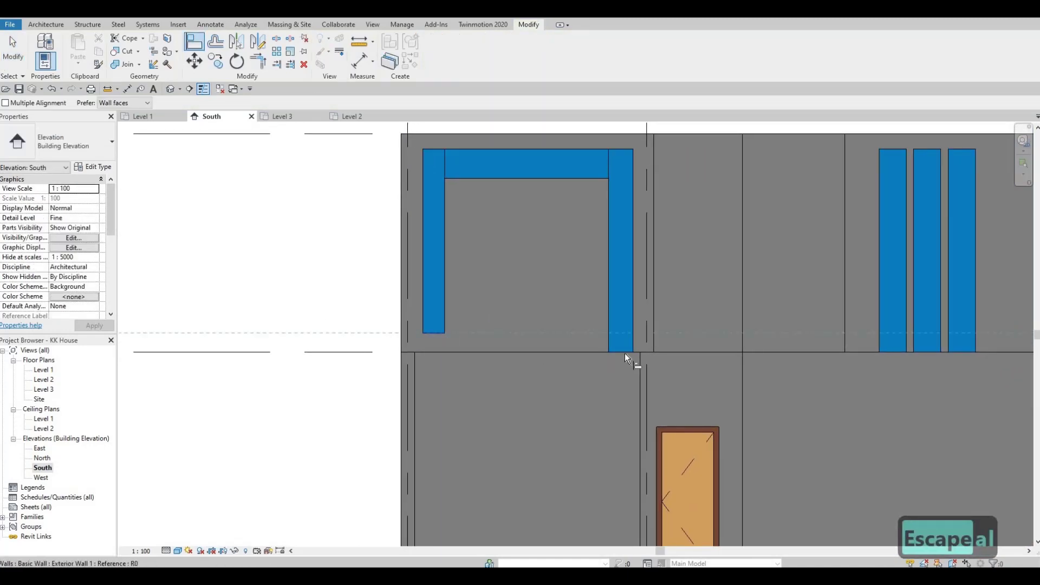
left_click(623, 350)
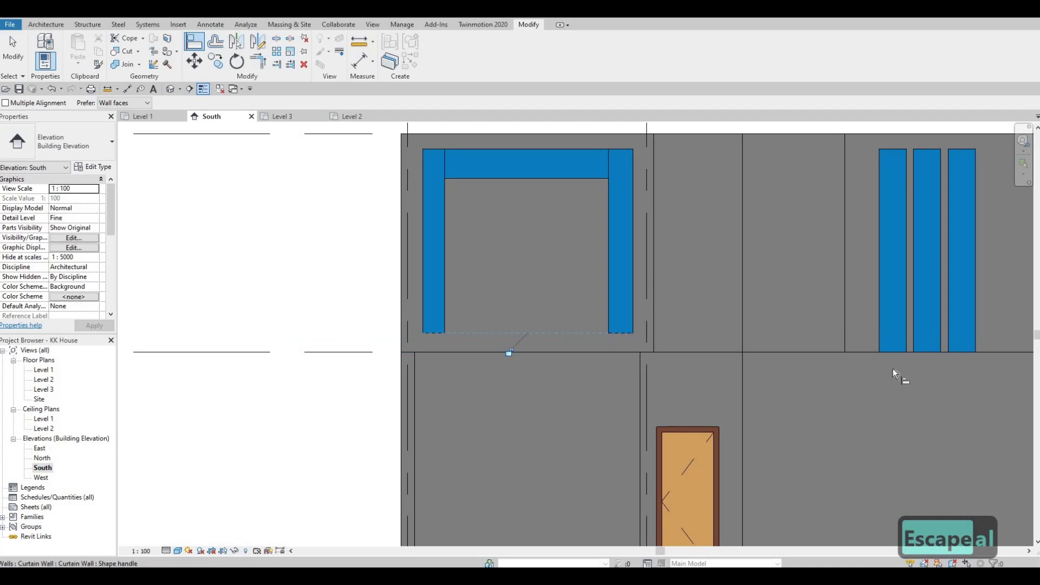
left_click(904, 351)
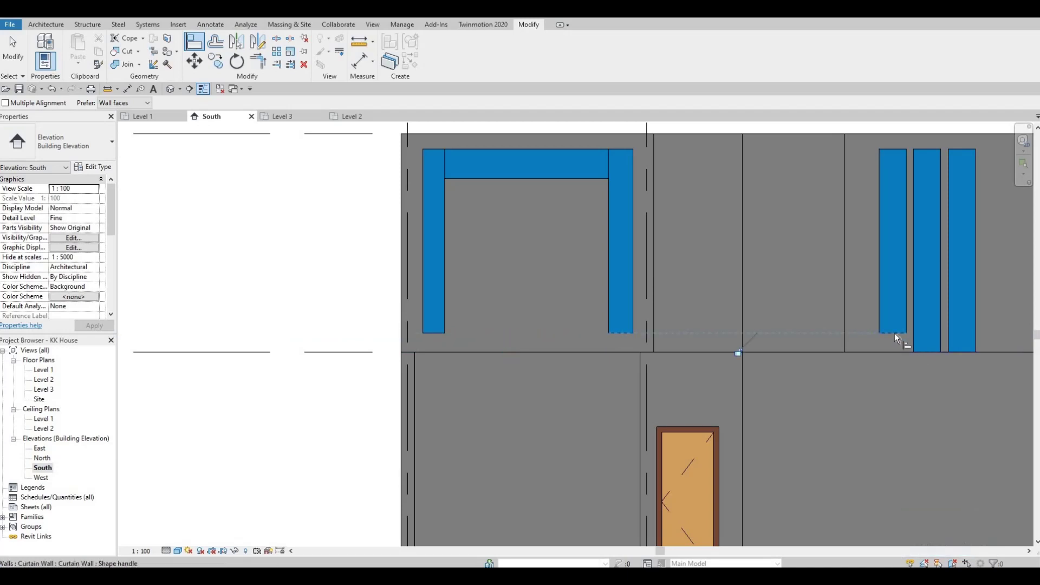
left_click(927, 350)
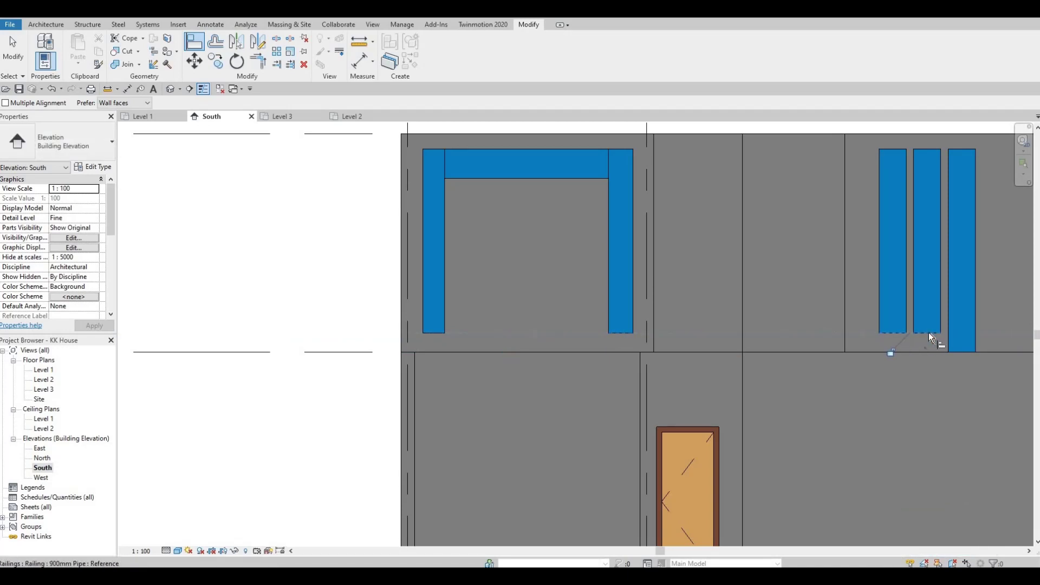
left_click(953, 350)
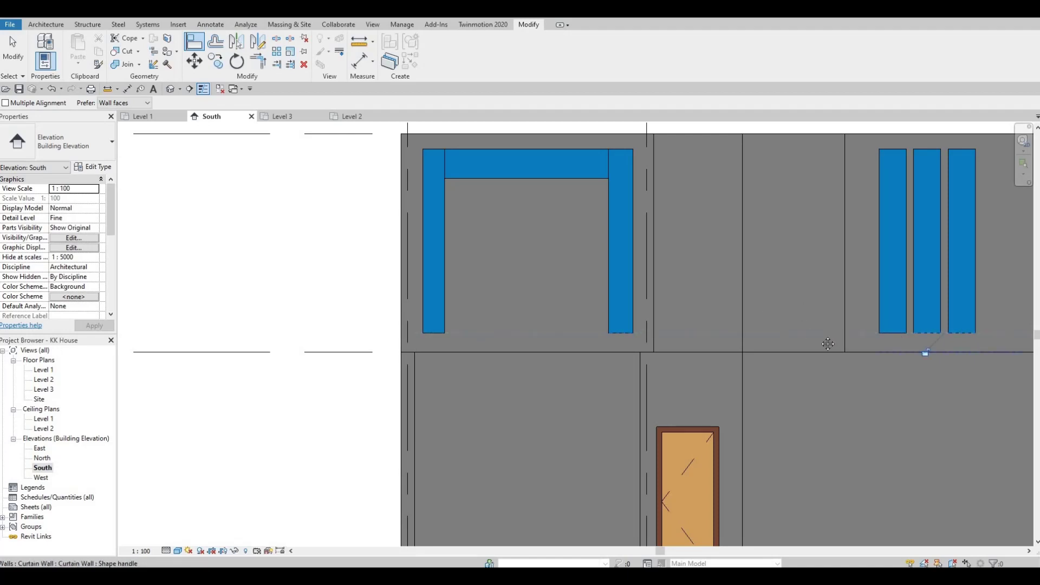
scroll(751, 304, "down", 2)
middle_click_drag(693, 368, 558, 397)
key("Escape")
key("Escape")
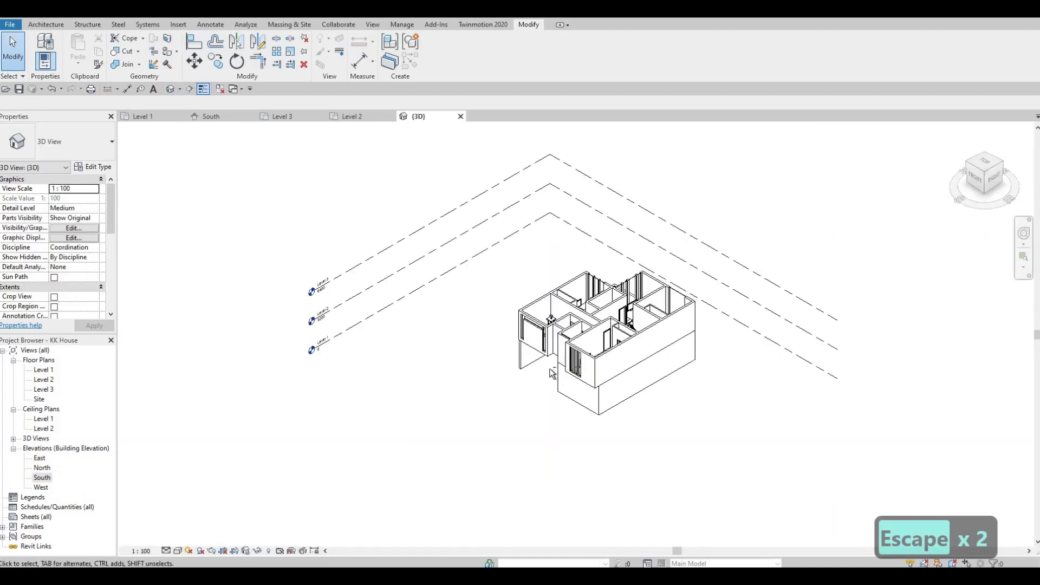
In 3D, raise the dining-table curtain-wall strip's base to a 1560.3 offset
middle_click_drag(718, 374, 672, 325, "shift")
scroll(661, 285, "up", 5)
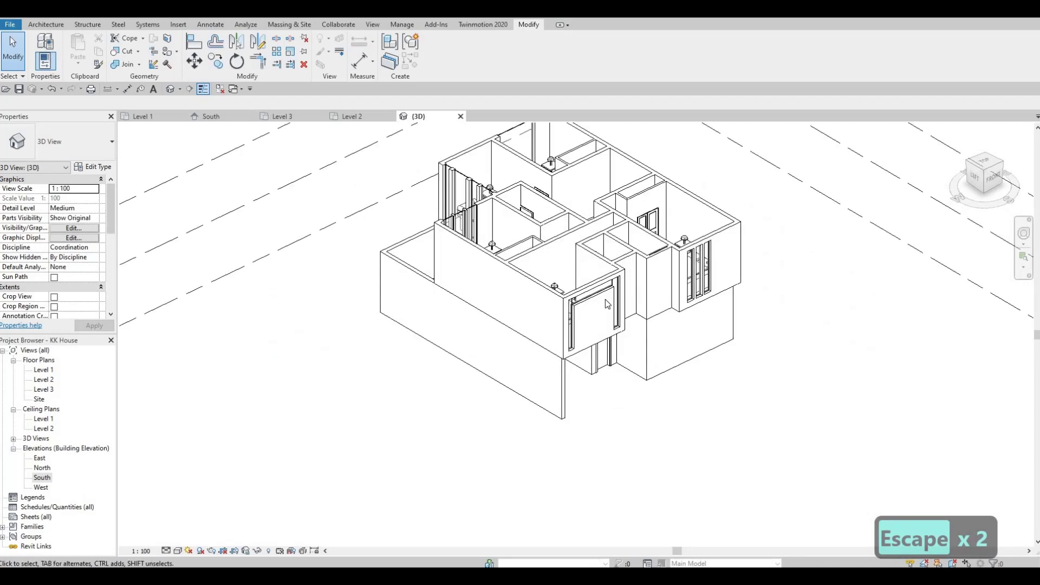
middle_click_drag(661, 284, 687, 384, "shift")
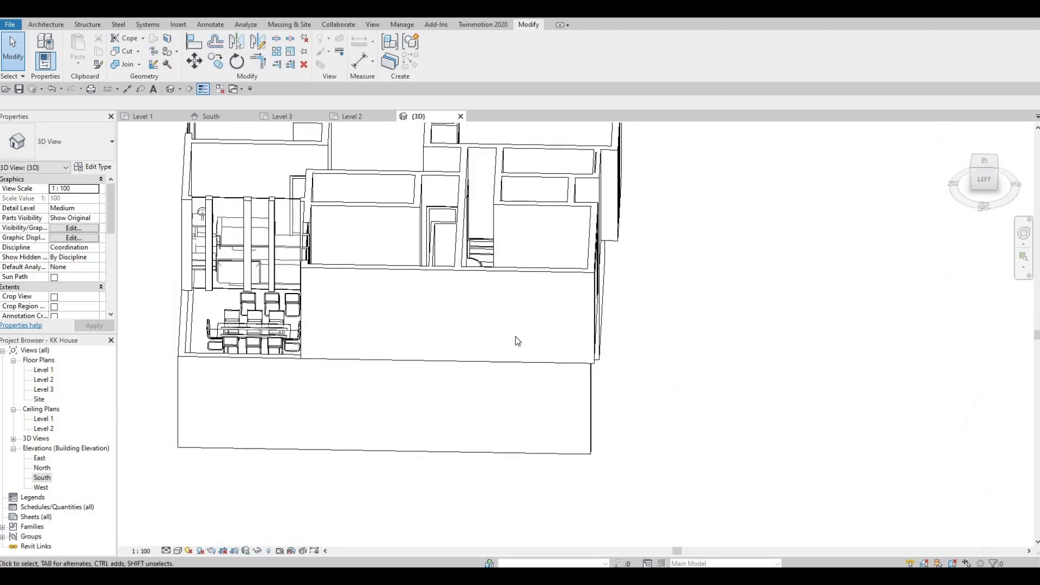
middle_click_drag(513, 323, 773, 356)
scroll(524, 340, "up", 3)
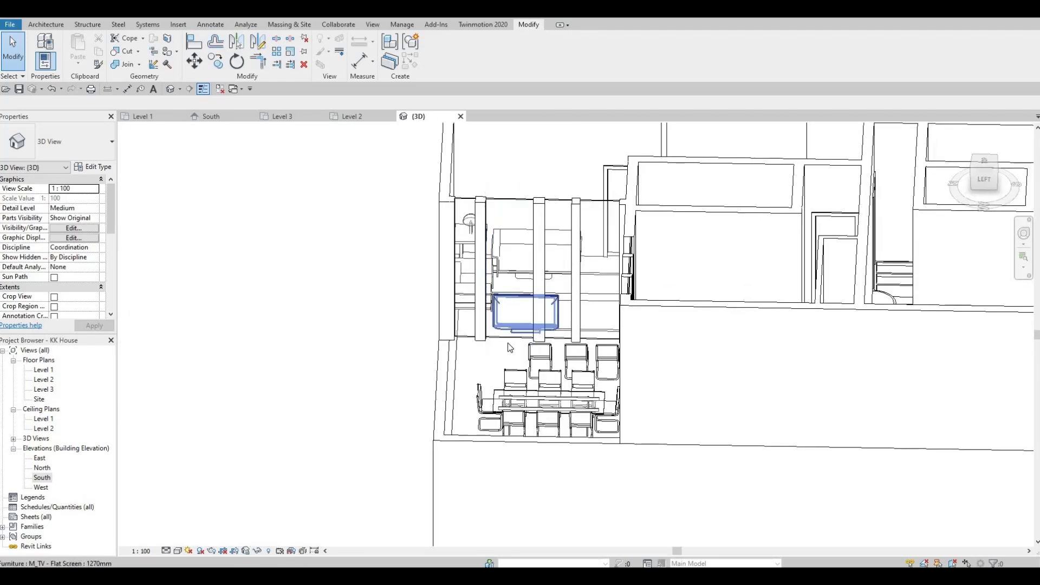
scroll(508, 343, "up", 2)
left_click(496, 350)
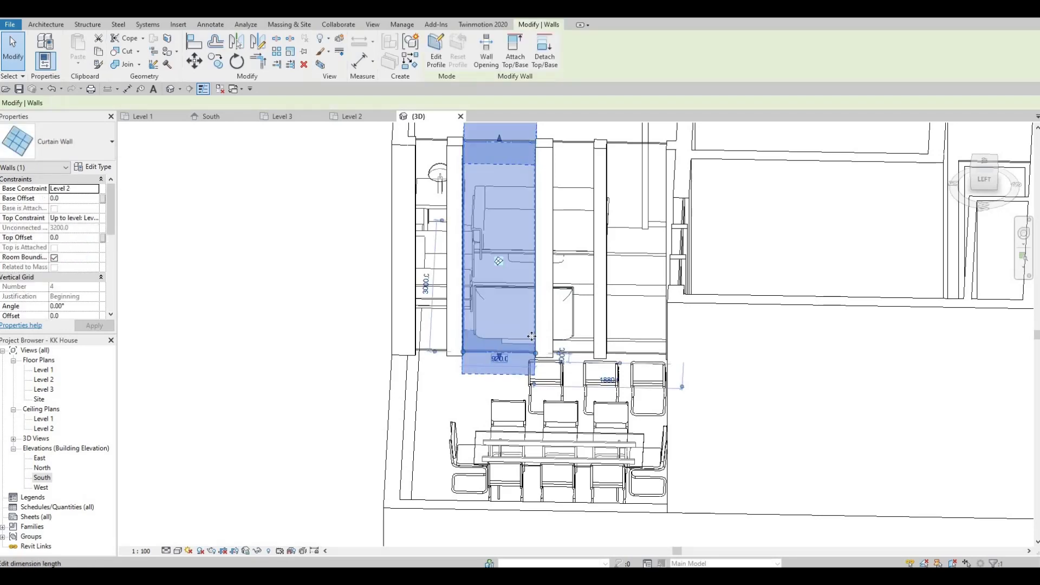
mouse_move(505, 371)
middle_mouse_down("shift")
mouse_move(502, 412)
mouse_move(502, 353)
middle_mouse_up("shift")
key("Escape")
left_click(496, 350)
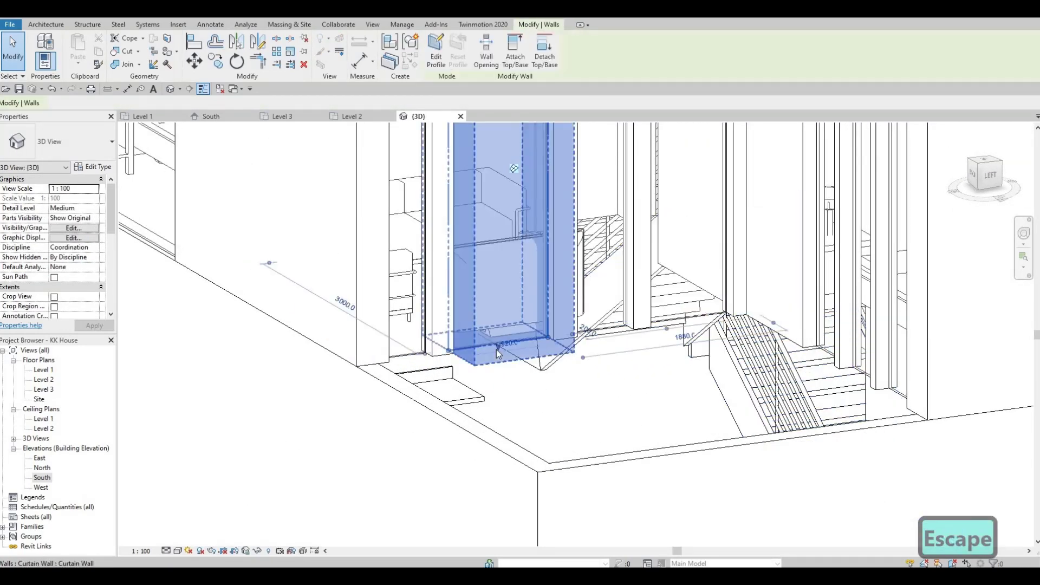
left_click_drag(496, 281, 506, 167)
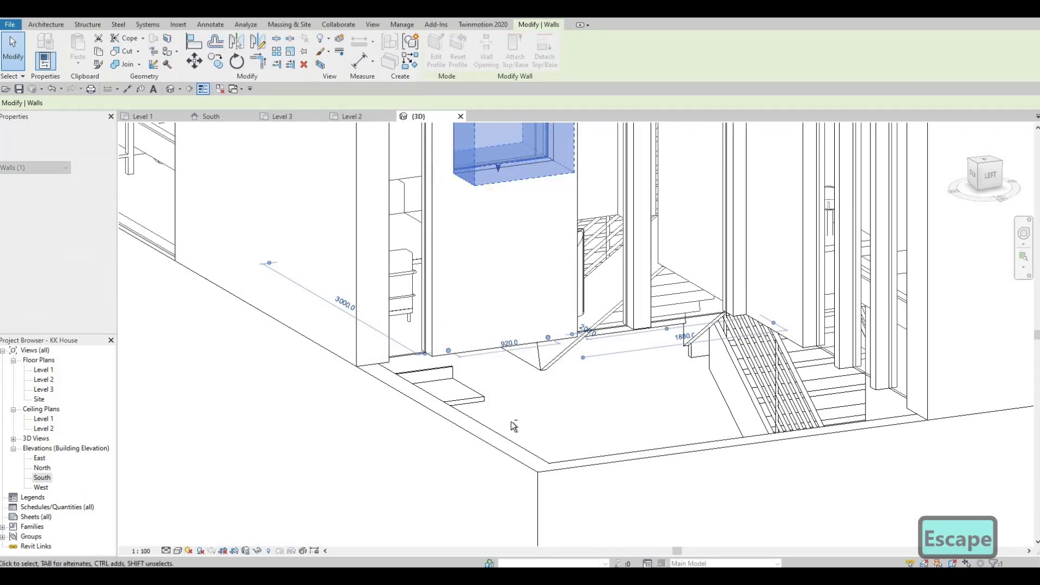
middle_click_drag(481, 250, 577, 333)
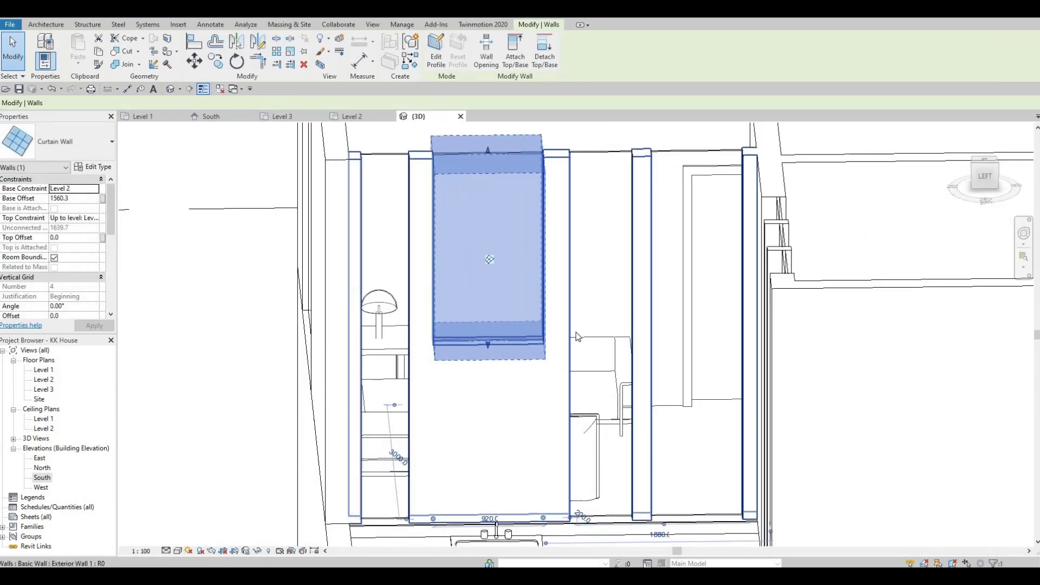
Inspect the neighbouring curtain-wall strip, then open the West elevation
left_click(581, 423)
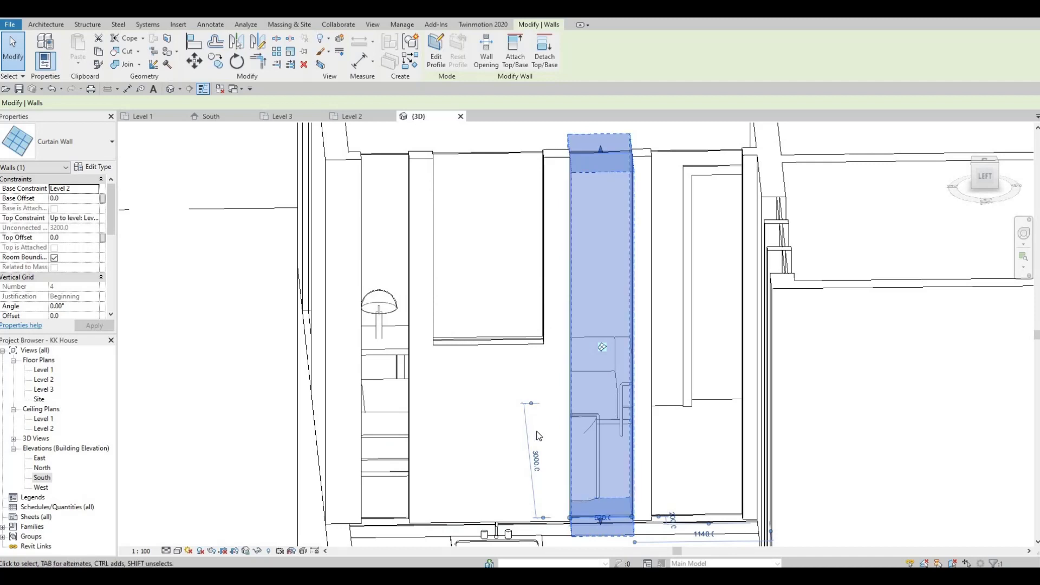
scroll(528, 422, "down", 2)
scroll(601, 504, "down", 3)
key("Escape")
middle_click_drag(609, 515, 191, 454, "shift")
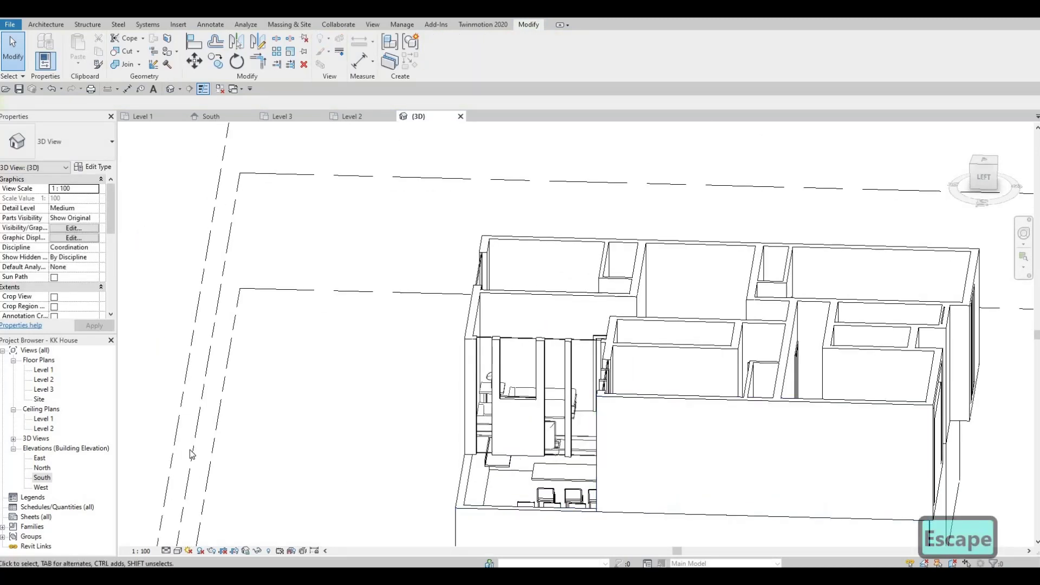
double_click(41, 487)
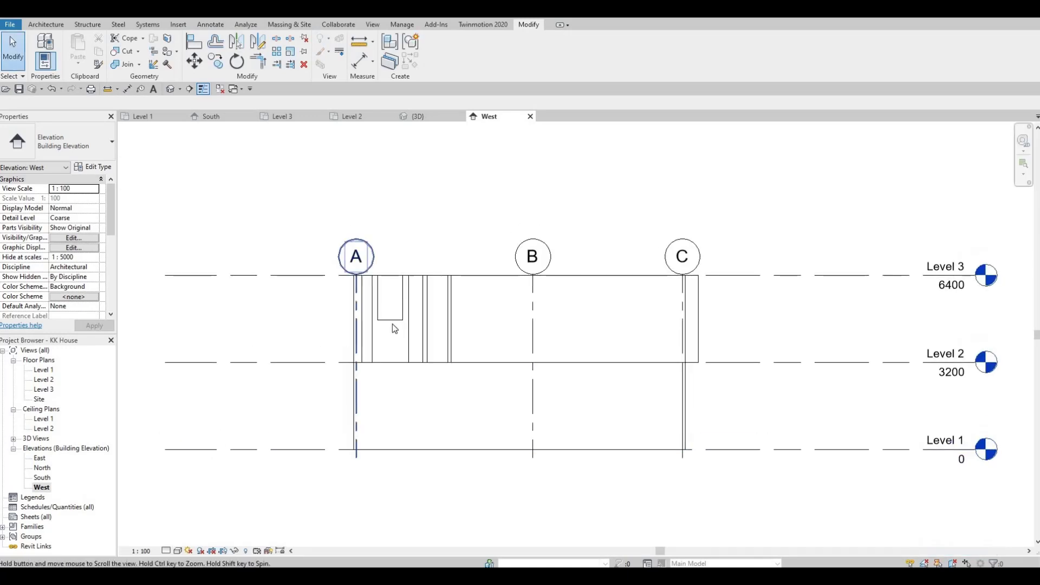
Check the curtain-wall strip in the West elevation, then return to 3D facing the house front
scroll(439, 327, "up", 3)
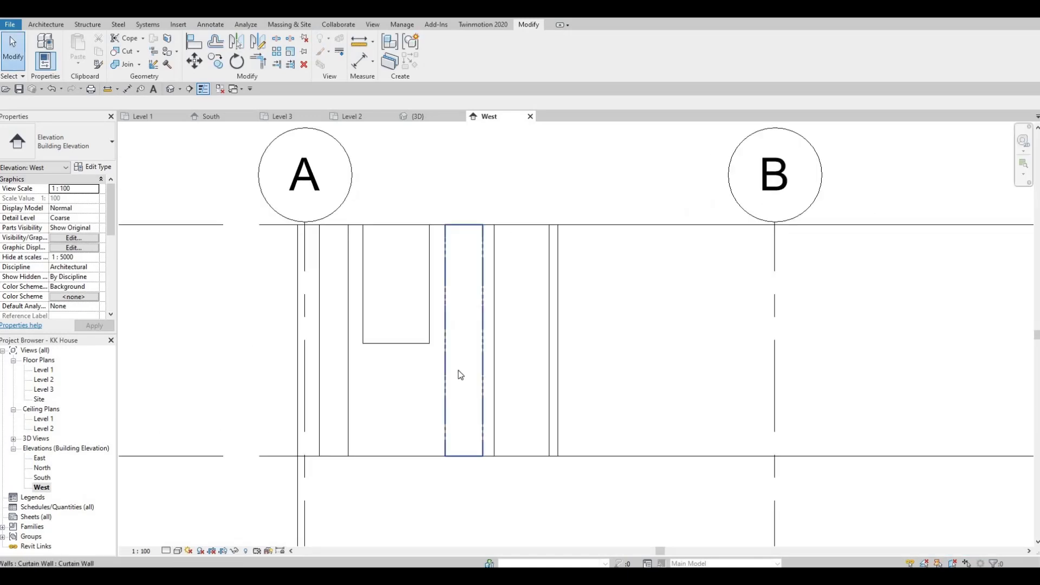
left_click(455, 445)
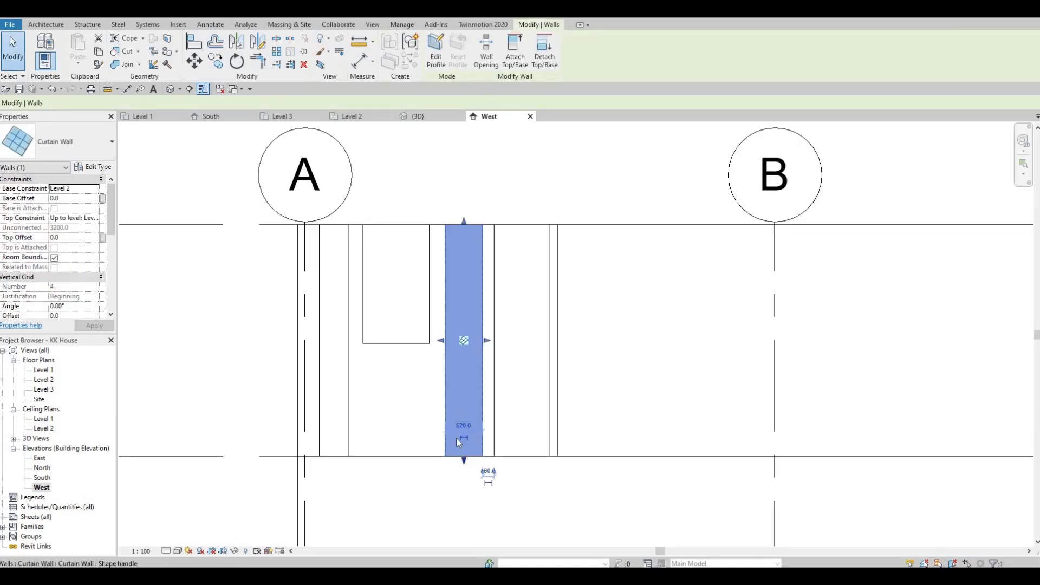
scroll(459, 405, "down", 3)
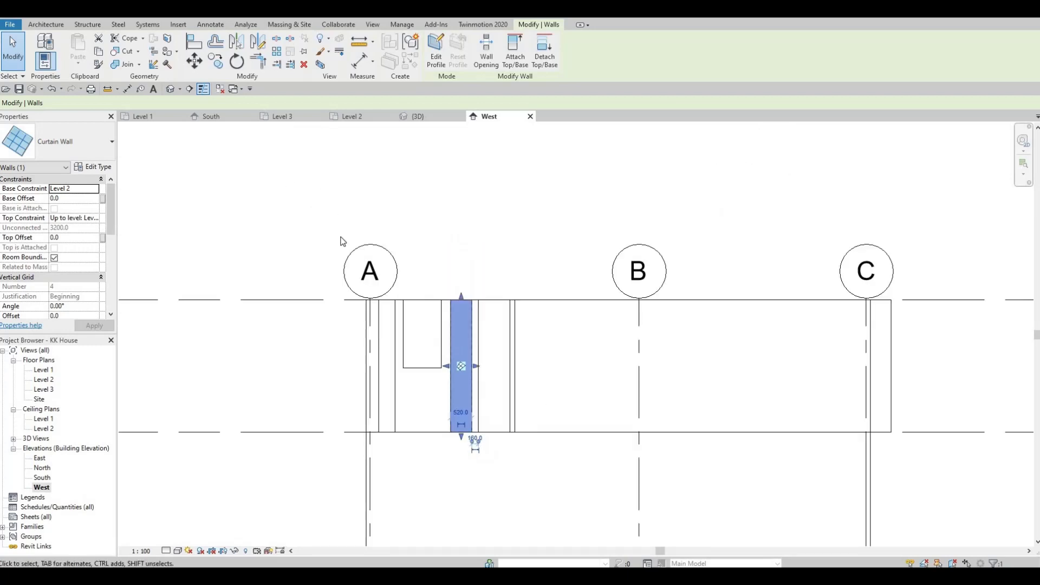
left_click(417, 116)
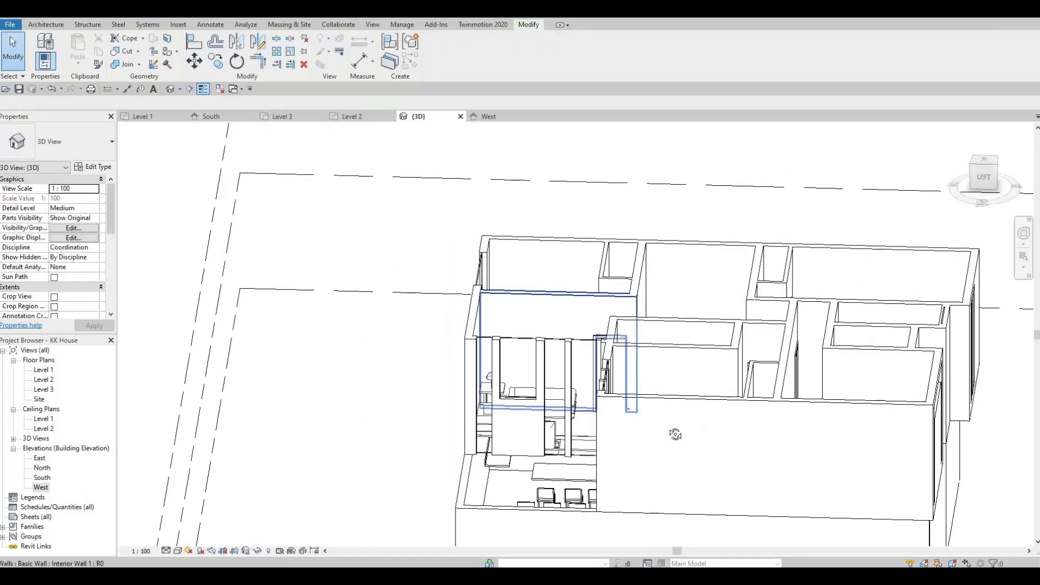
middle_click_drag(607, 369, 678, 371, "shift")
scroll(715, 504, "down", 2)
middle_click_drag(714, 504, 613, 400)
Align the curtain-wall panel in the 3D view to the neighbouring door head using AL
key("a")
key("l")
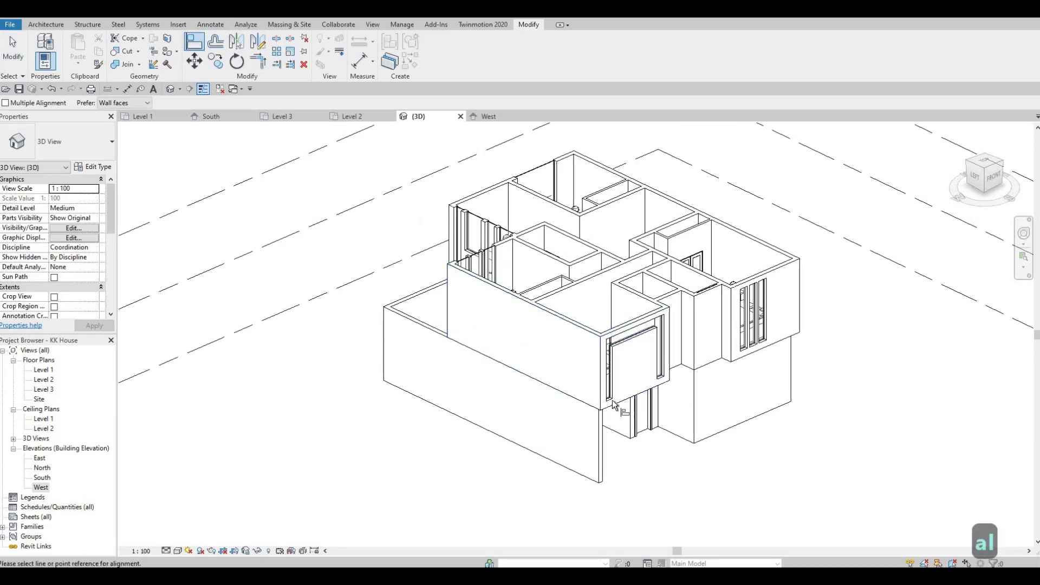
middle_click_drag(575, 330, 527, 288, "shift")
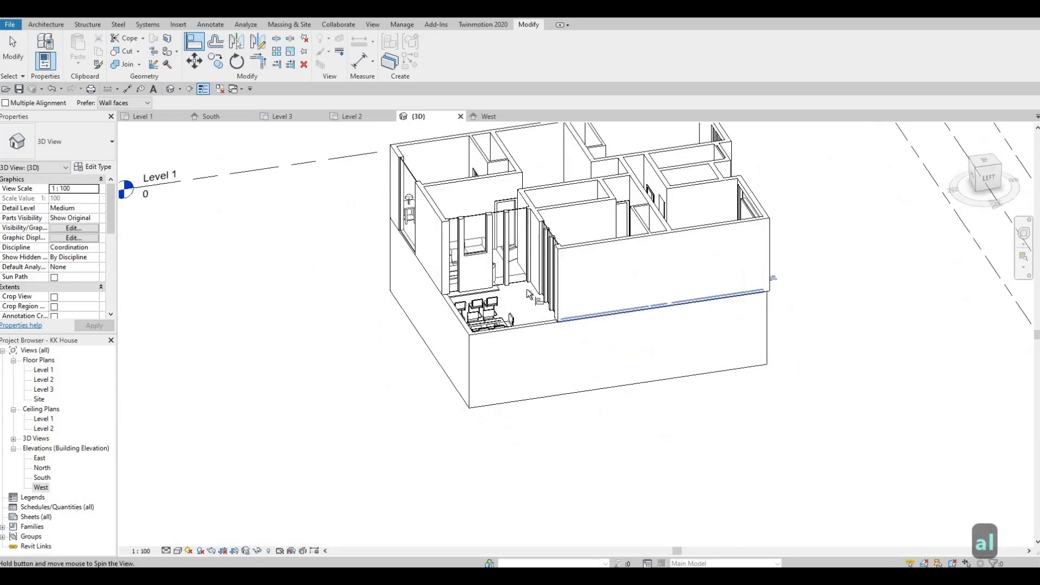
scroll(526, 287, "up", 4)
left_click(493, 294)
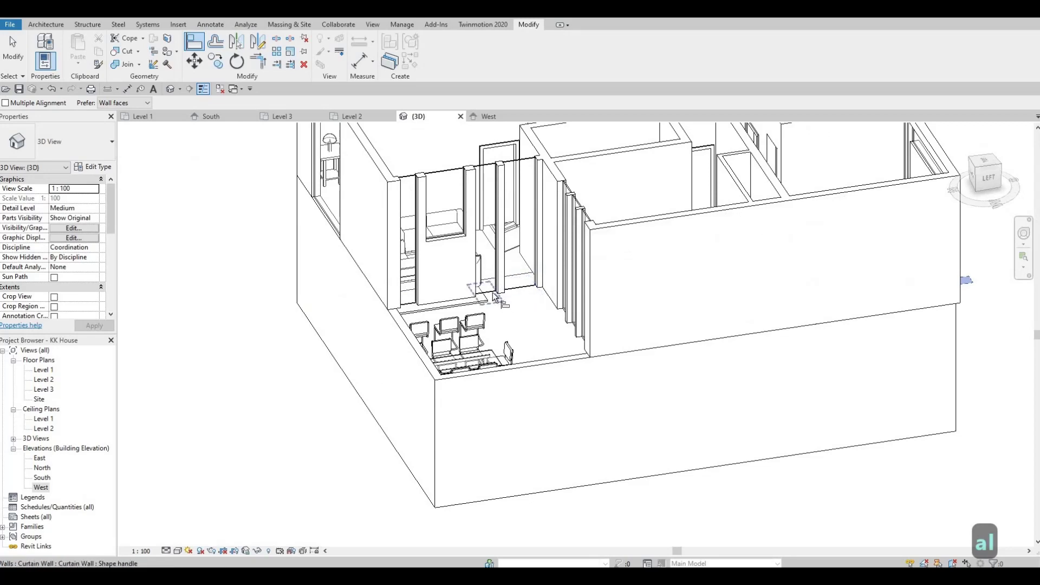
middle_click_drag(588, 342, 706, 319, "shift")
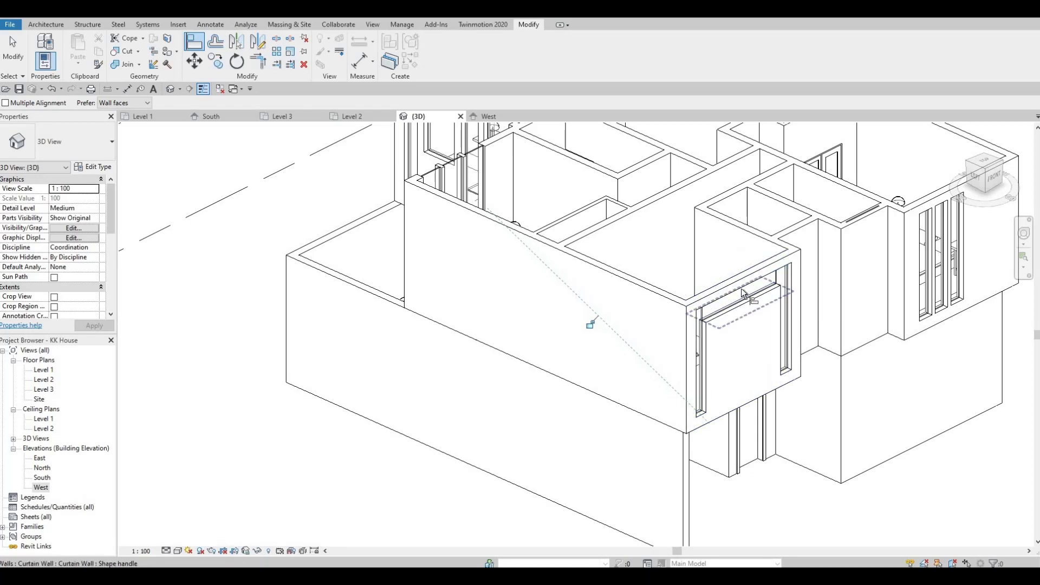
middle_click_drag(678, 242, 677, 250, "shift")
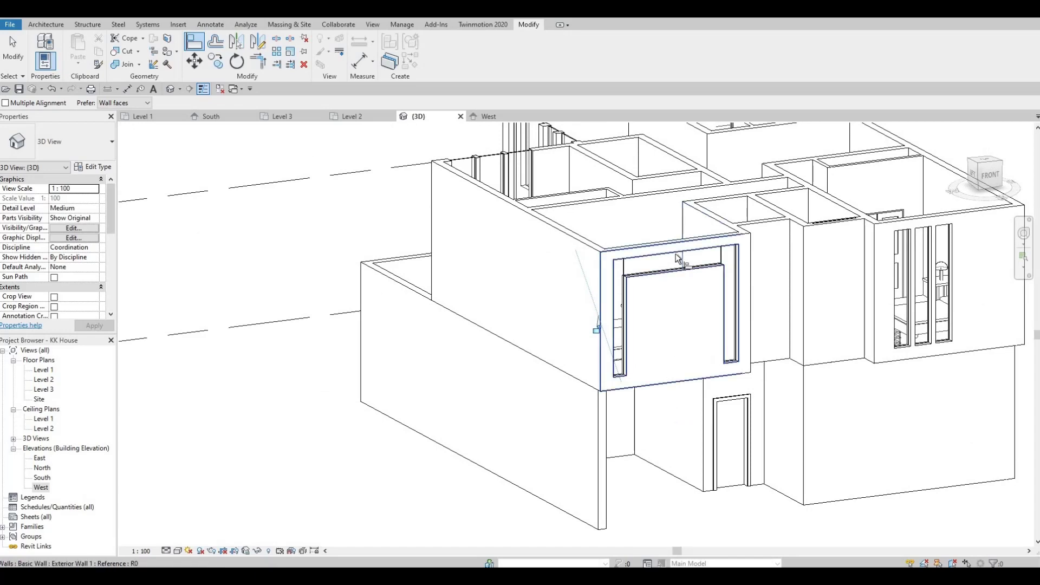
middle_click_drag(685, 306, 351, 244, "shift")
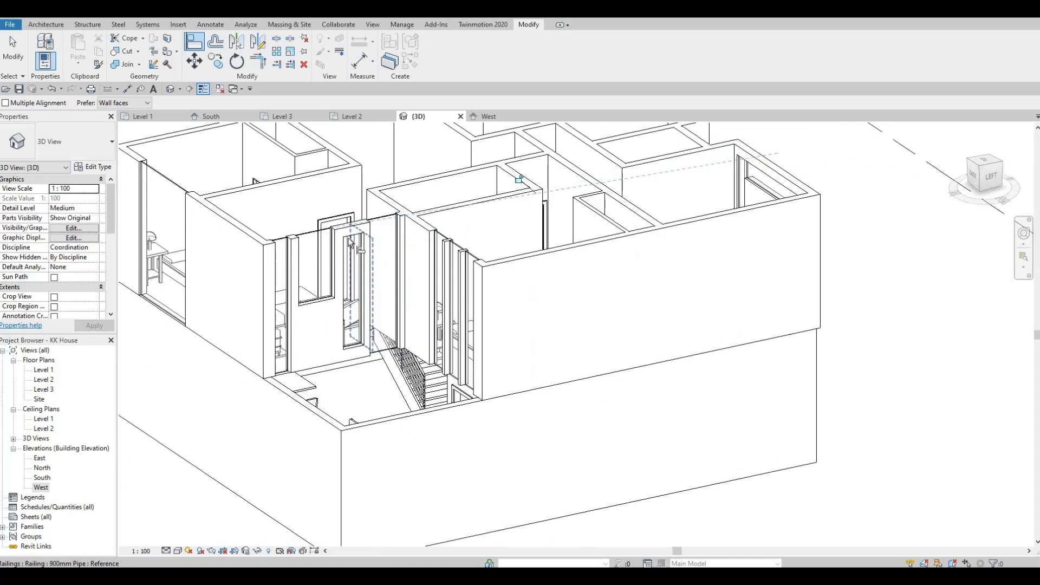
left_click(351, 243)
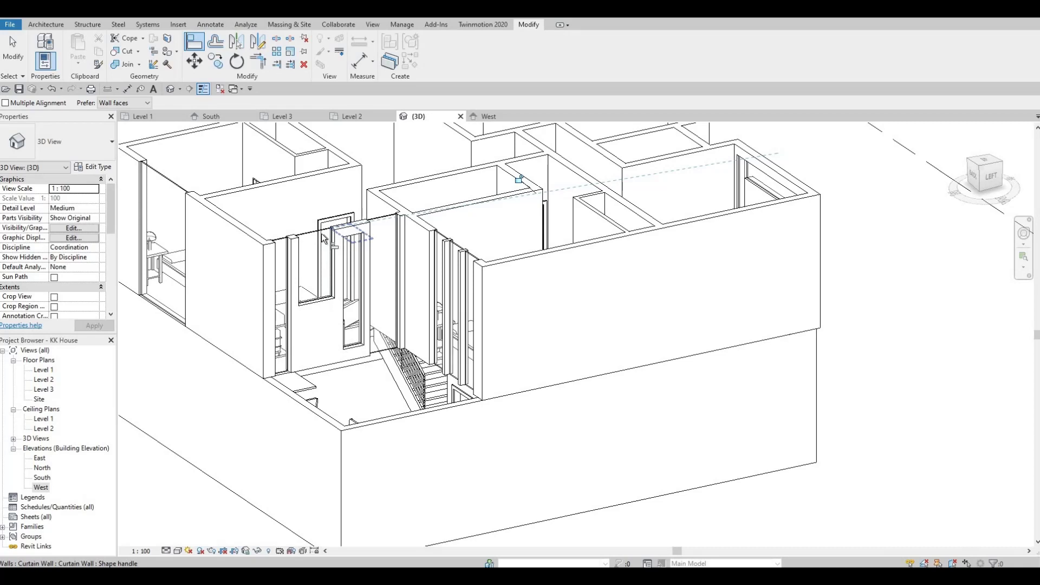
left_click(293, 244)
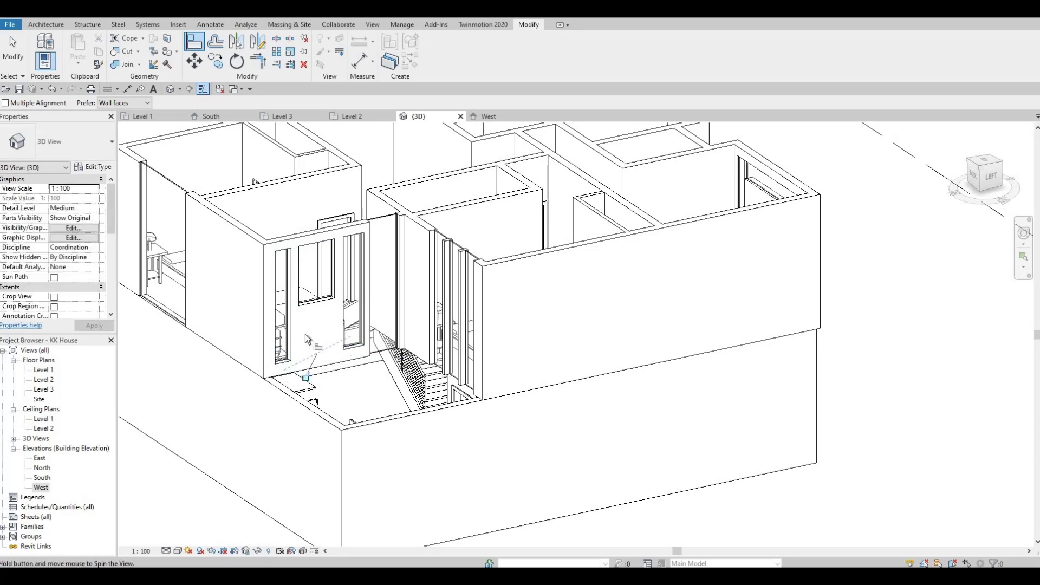
Orbit around to check the alignment, then switch to the Level 2 floor plan
middle_click_drag(304, 334, 374, 275, "shift")
scroll(373, 275, "up", 5)
key("Escape")
key("Escape")
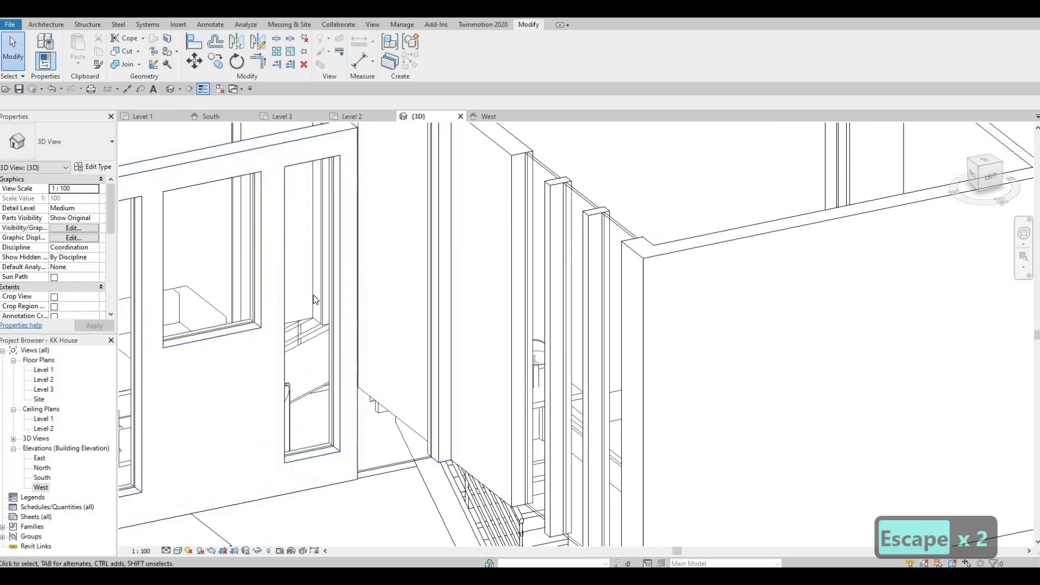
scroll(401, 329, "down", 4)
middle_click_drag(350, 416, 274, 378, "shift")
middle_click_drag(356, 351, 402, 317)
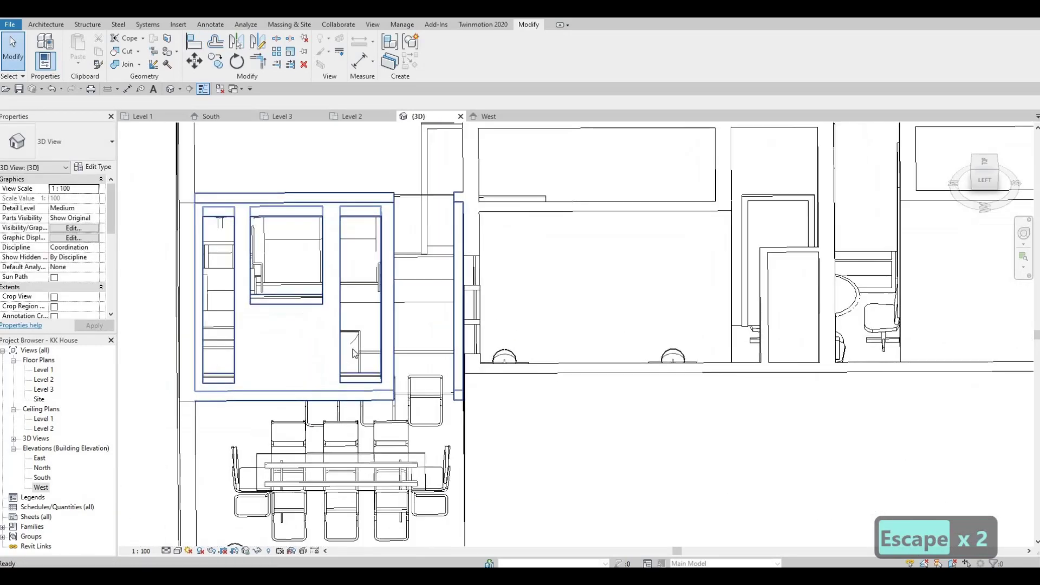
middle_click_drag(333, 352, 38, 388, "shift")
left_click(352, 117)
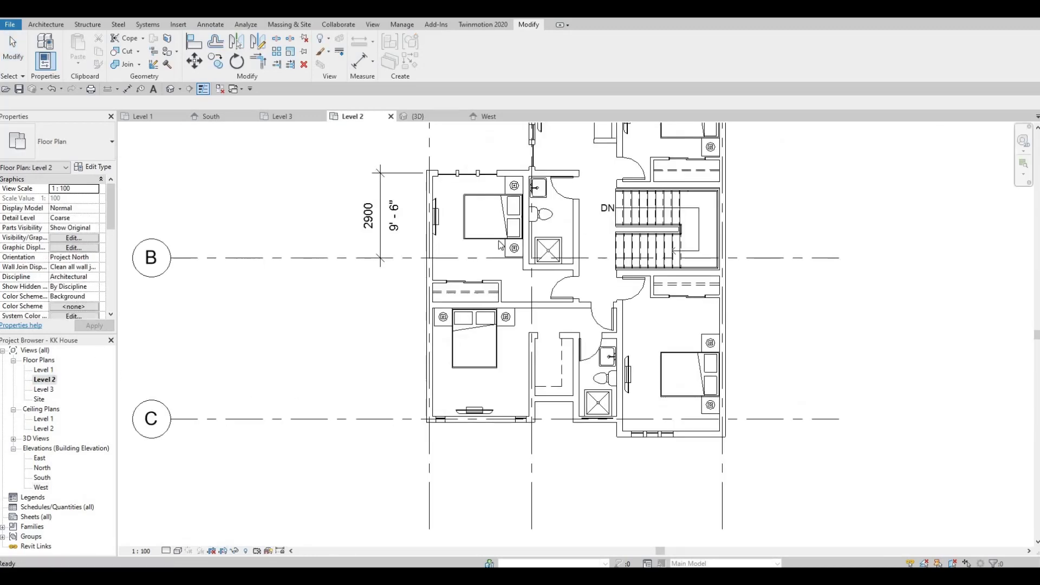
Select the bedroom's wall-mounted TV, nudge it upward, then undo the nudges
scroll(446, 211, "up", 2)
left_click(431, 216)
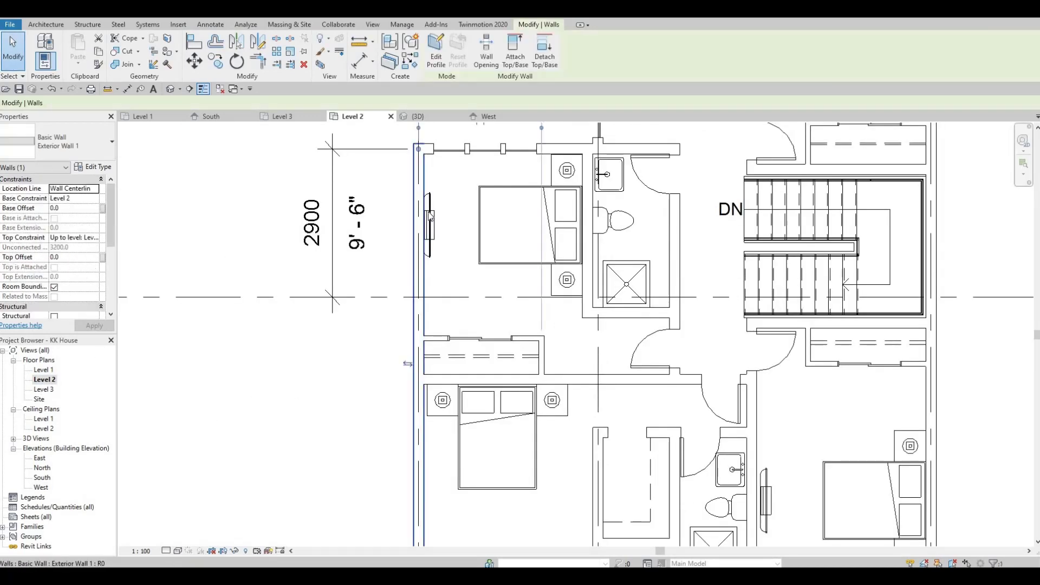
key("Escape")
left_click(430, 214)
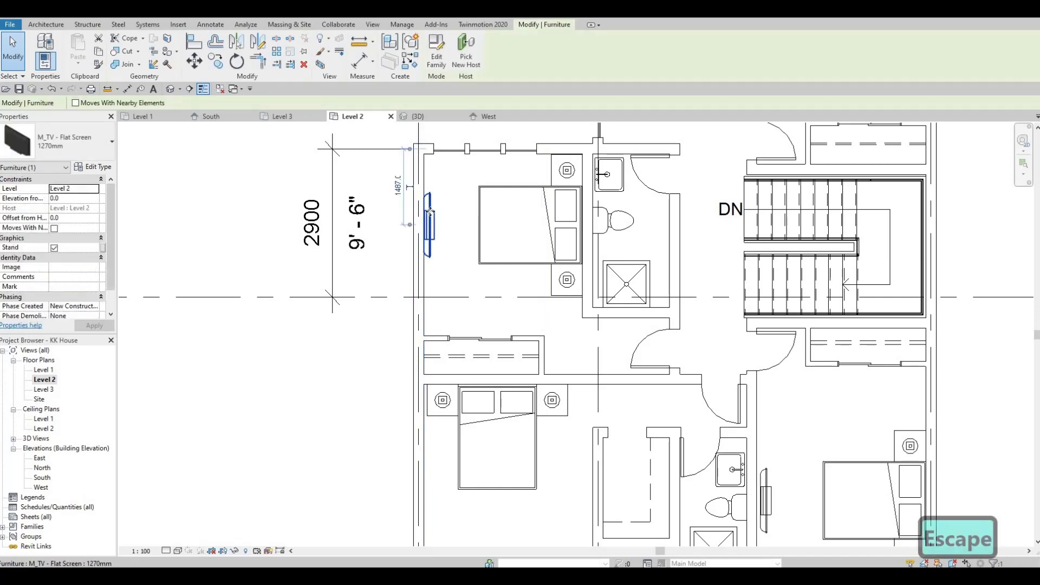
key("Up")
key("Up")
key("Up")
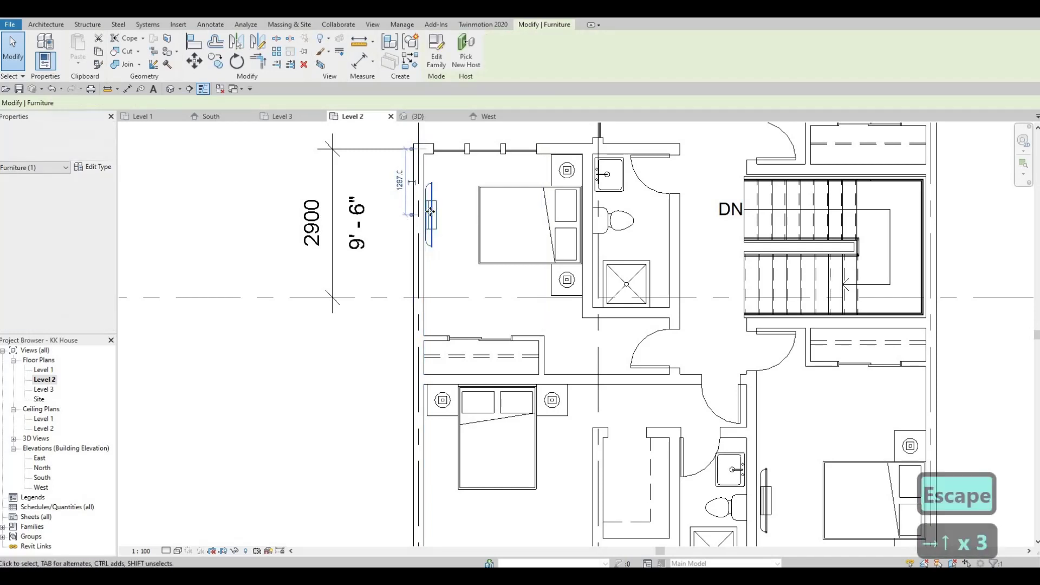
key("Up")
key("Up")
key("ctrl+z")
key("ctrl+z")
key("ctrl+z")
key("ctrl+z")
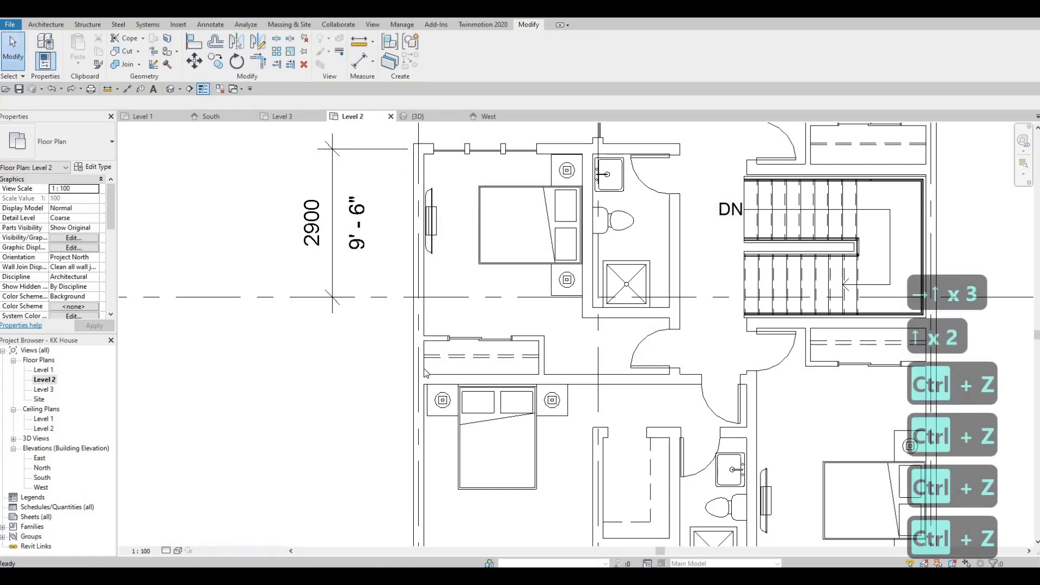
scroll(517, 248, "down", 2)
middle_click_drag(516, 248, 434, 387)
key("Escape")
Nudge the upper bedroom's M_TV family up and slightly left, then deselect it
scroll(494, 248, "up", 1)
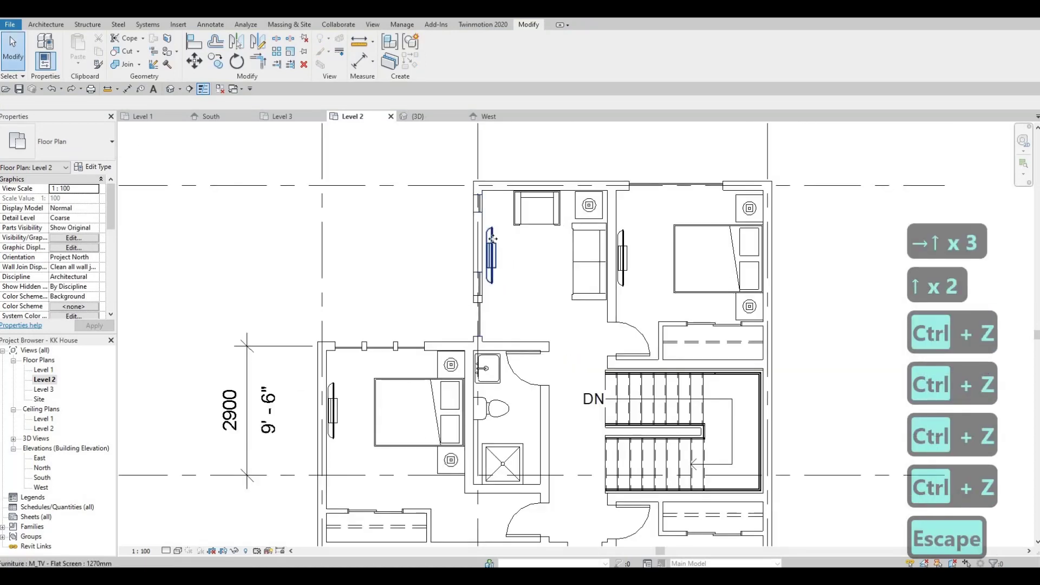
left_click(493, 241)
key("Escape")
left_click(492, 241)
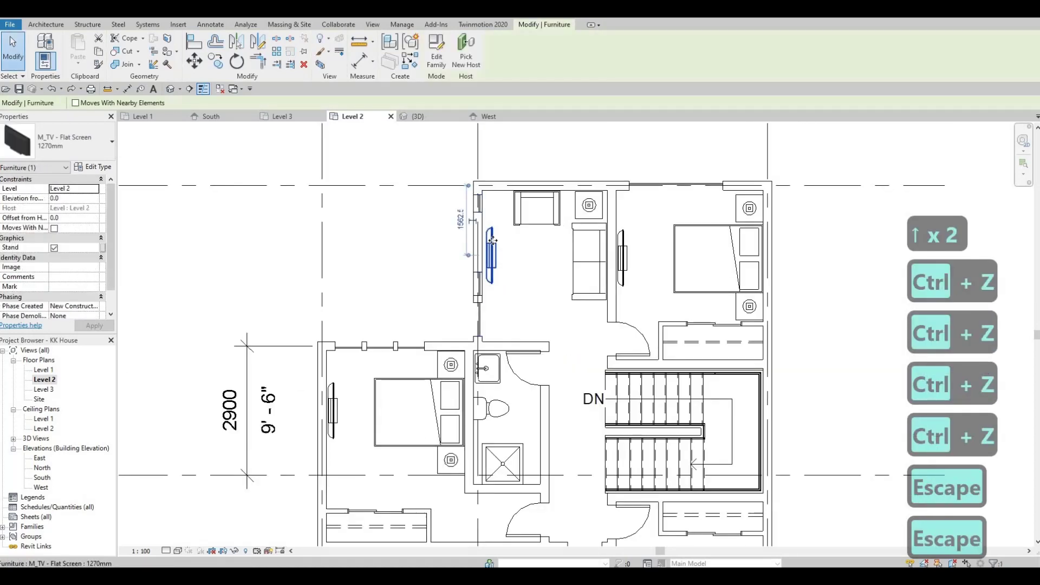
key("Up")
key("Up")
key("Up")
key("Up")
key("Up")
key("Up")
key("Up")
key("Up")
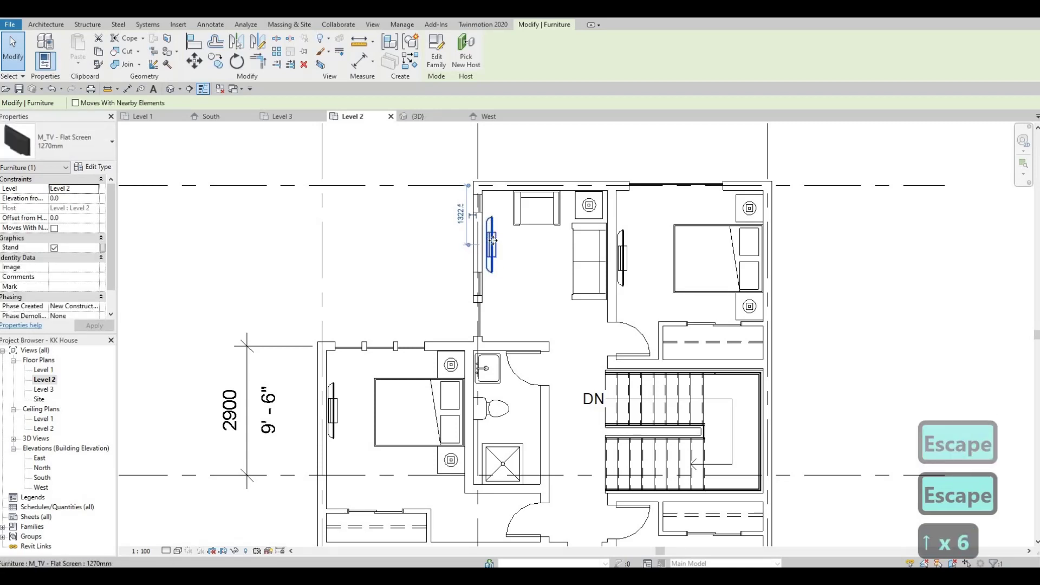
key("Left")
key("Escape")
key("Escape")
key("Escape")
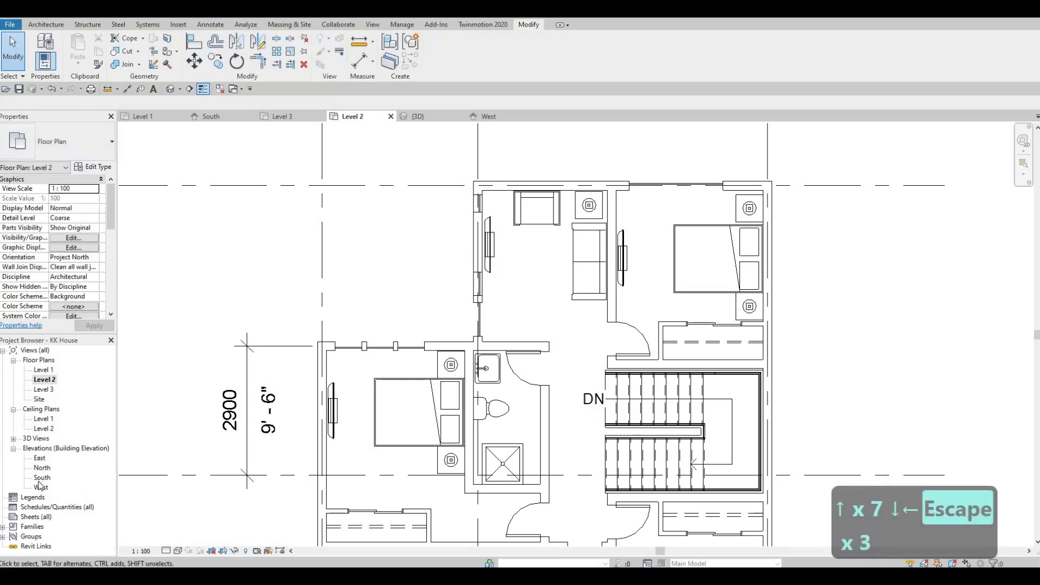
scroll(499, 296, "up", 5)
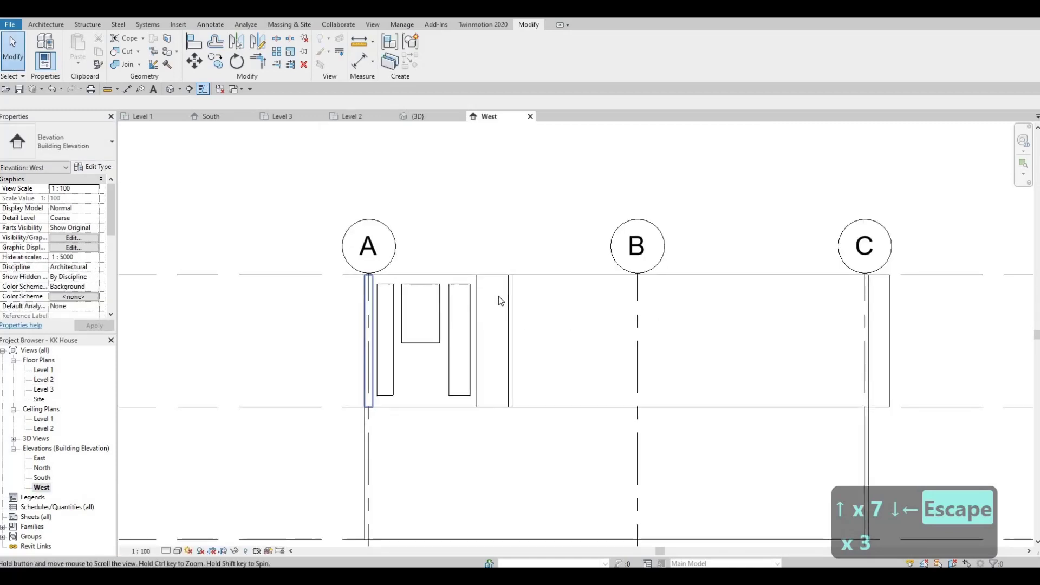
Drag the edges of the wide and narrow curtain-wall strips near grid A to new widths
scroll(472, 279, "up", 1)
left_click(471, 286)
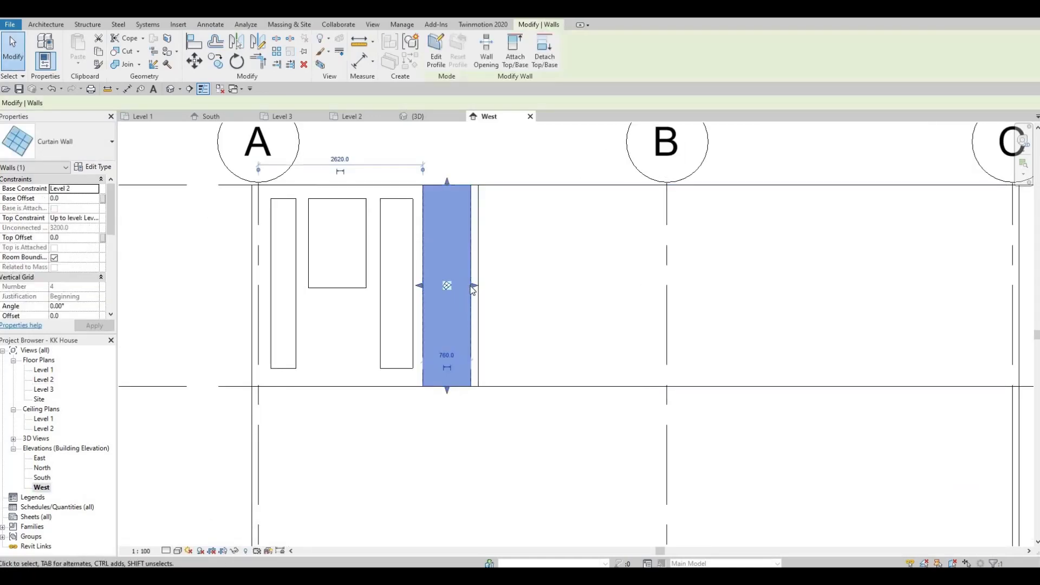
left_click_drag(474, 285, 402, 284)
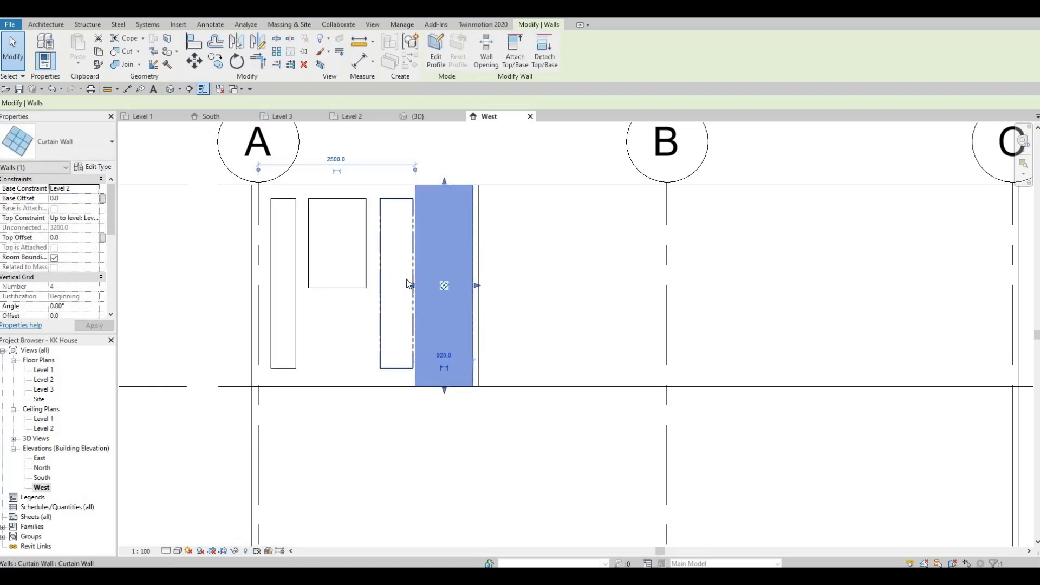
left_click(408, 284)
left_click_drag(404, 286, 375, 283)
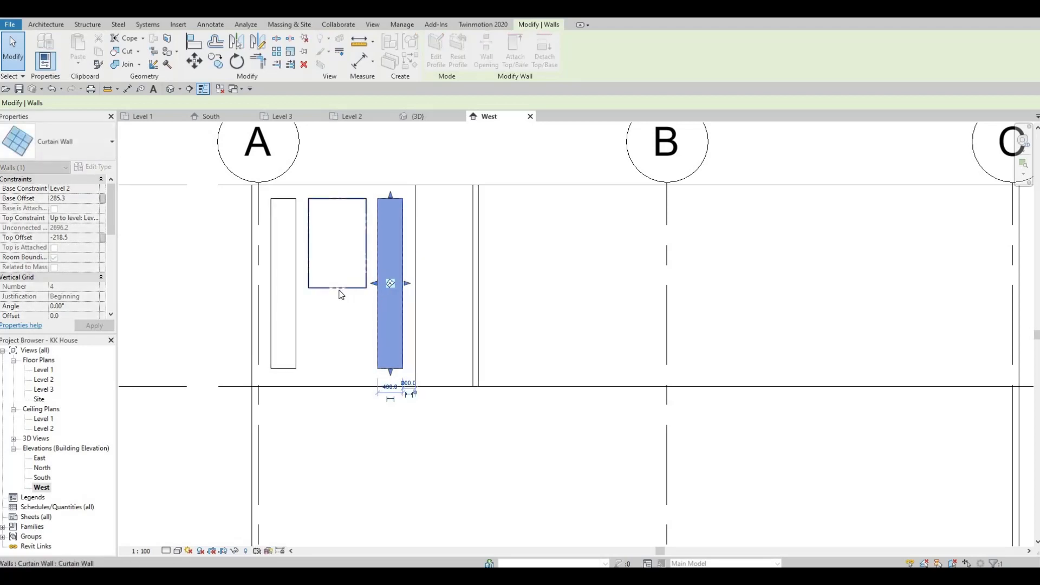
left_click(357, 283)
scroll(509, 290, "down", 3)
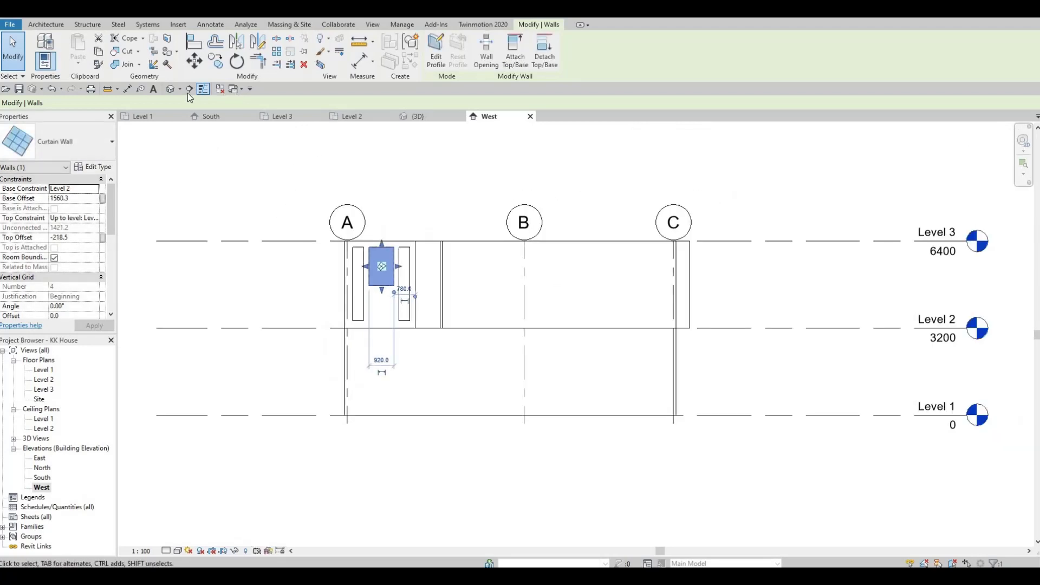
Switch to the Default 3D View and orbit to review the resized strips
left_click(170, 89)
middle_click_drag(418, 232, 556, 331, "shift")
scroll(556, 331, "down", 2)
key("a")
key("l")
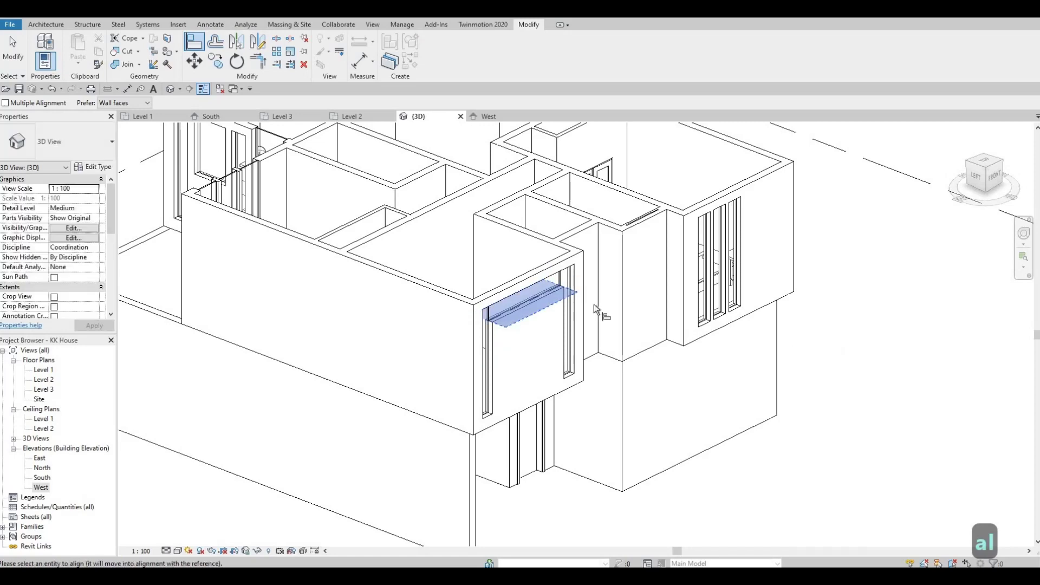
Inspect the right and left vertical window strips on the West elevation
middle_click_drag(594, 304, 365, 200, "shift")
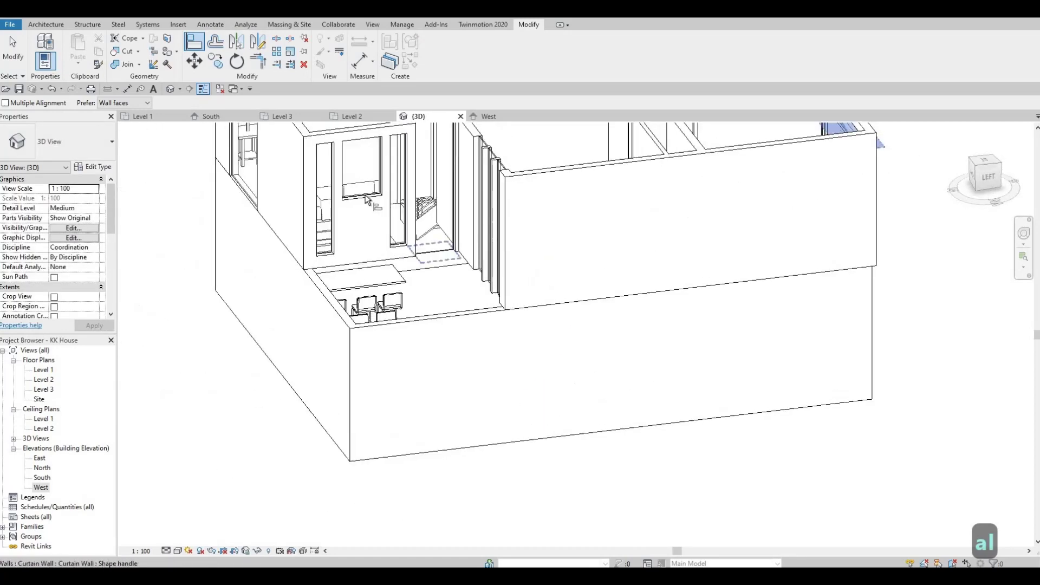
key("Escape")
key("Escape")
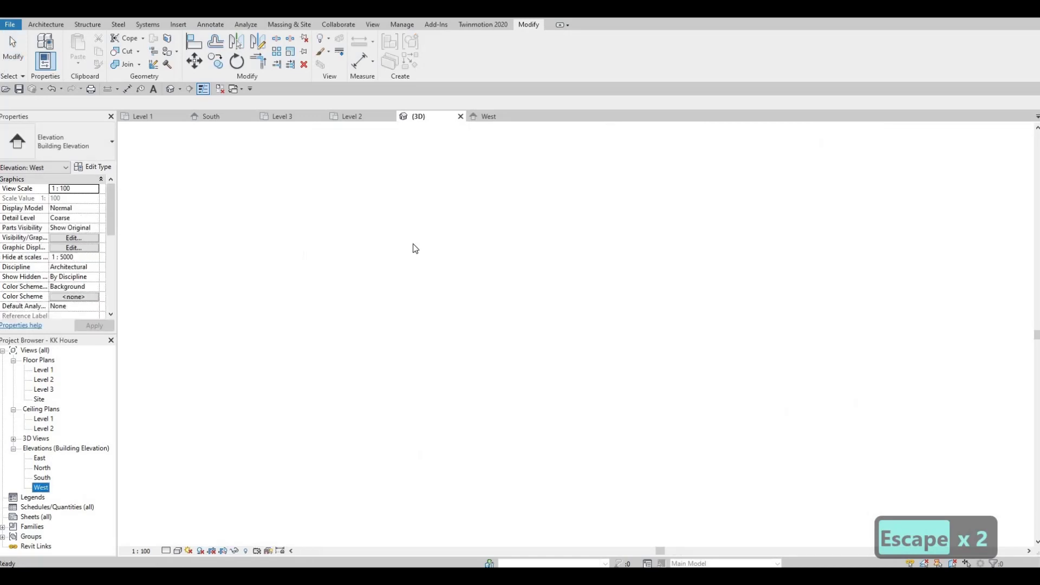
scroll(379, 260, "up", 5)
scroll(394, 250, "down", 4)
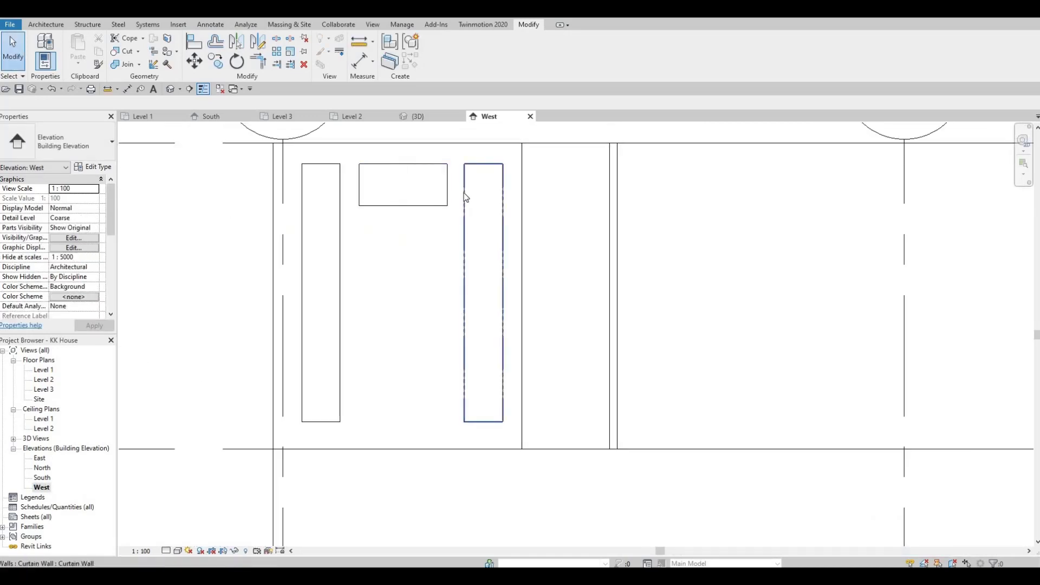
left_click(469, 210)
key("Escape")
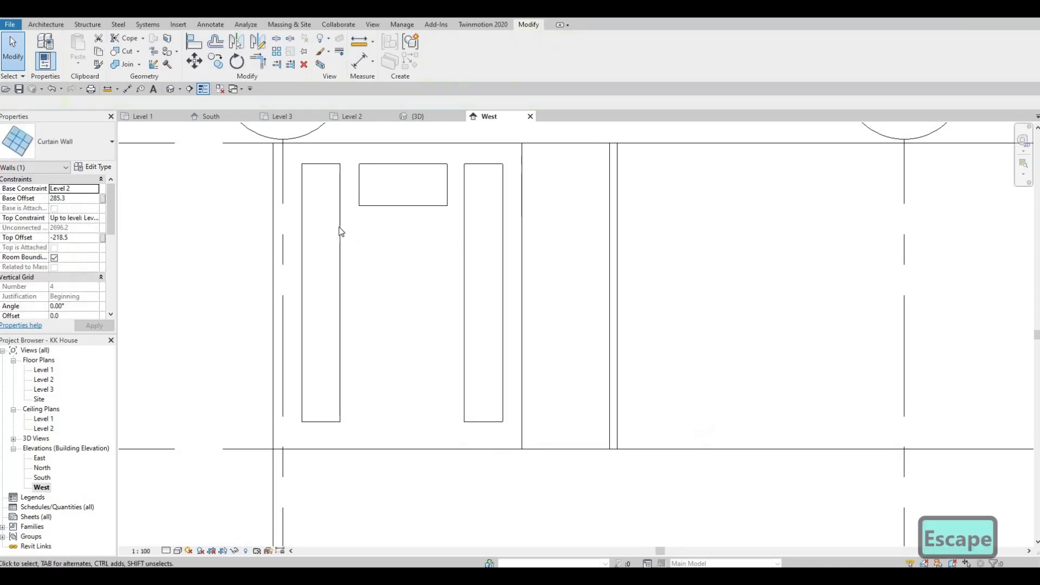
left_click(340, 233)
key("Escape")
key("Escape")
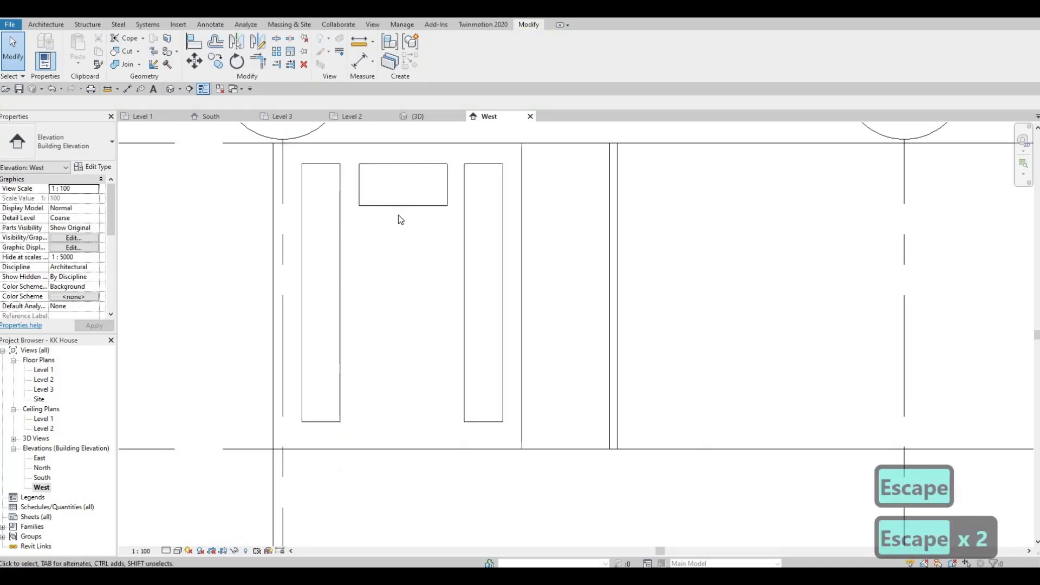
Align the top strip's left and right edges to the vertical strips' inner edges
key("a")
key("l")
left_click(340, 187)
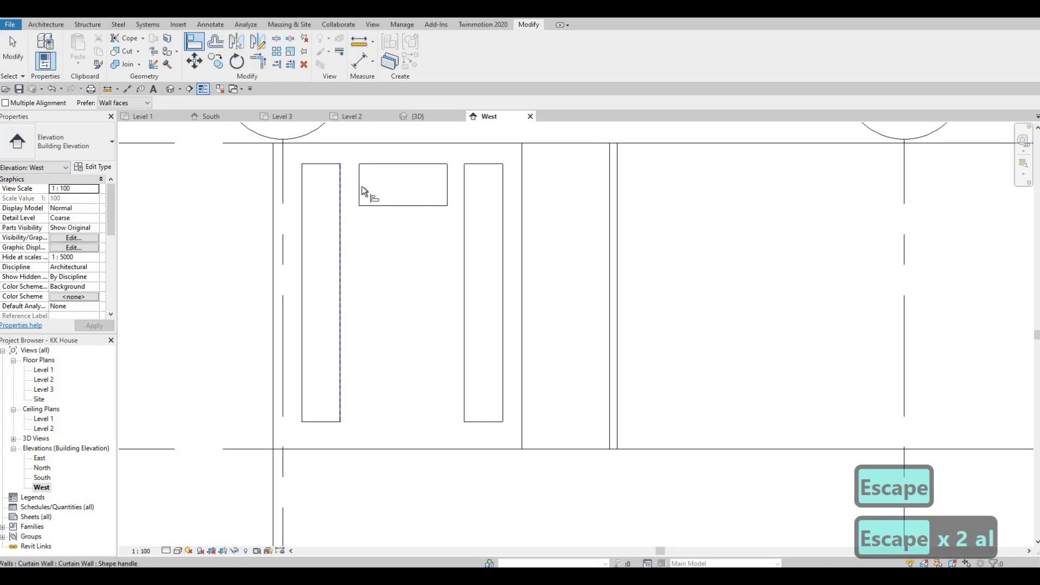
left_click(455, 189)
left_click(463, 190)
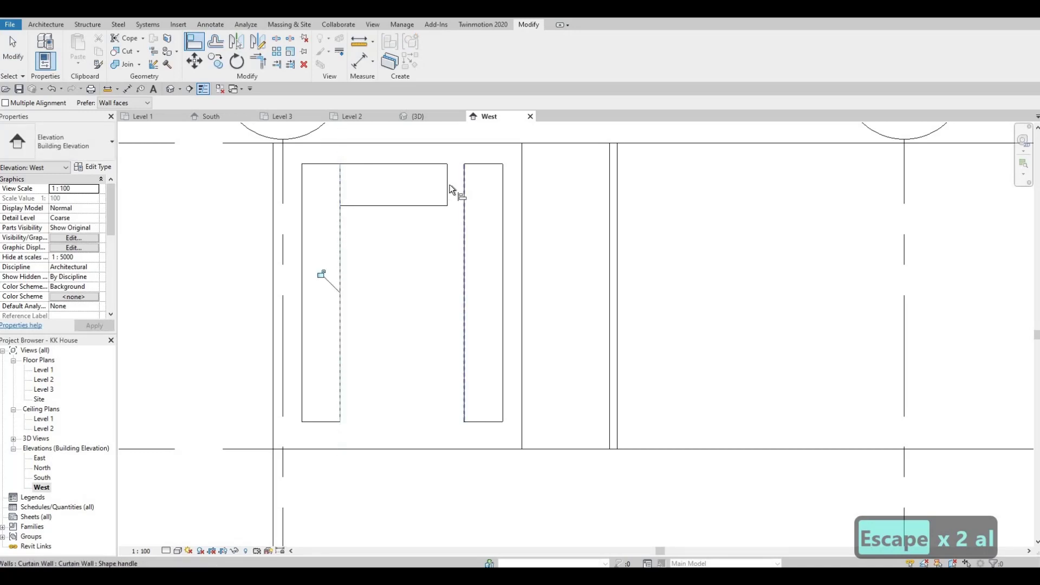
left_click(448, 205)
scroll(464, 240, "down", 2)
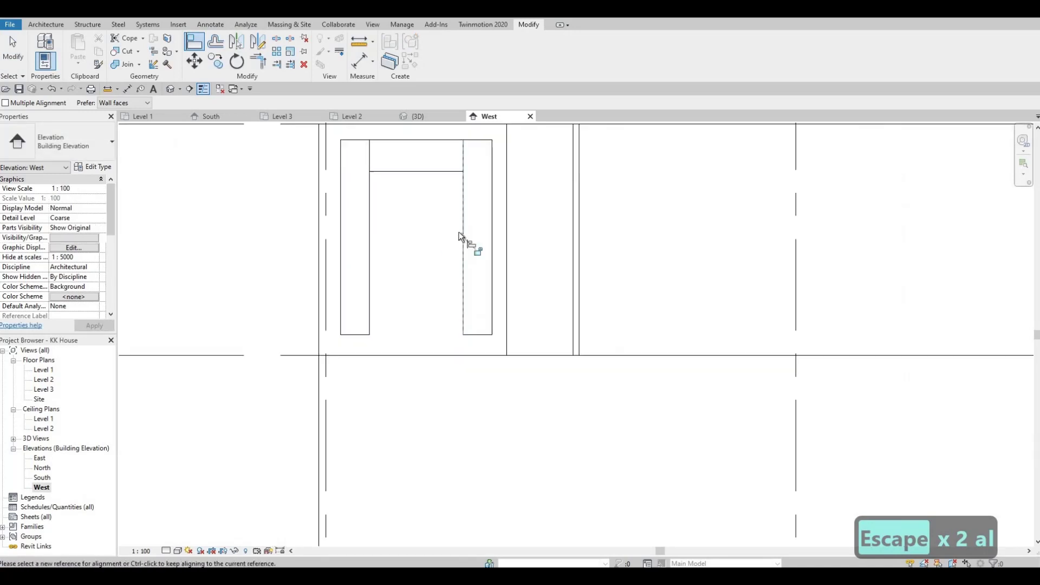
scroll(481, 250, "down", 1)
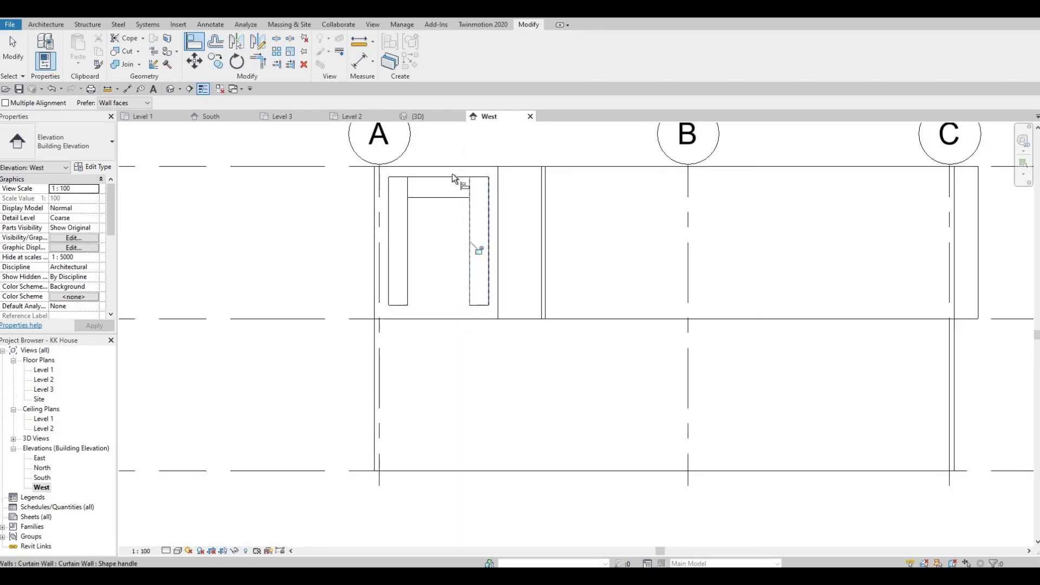
left_click(512, 168)
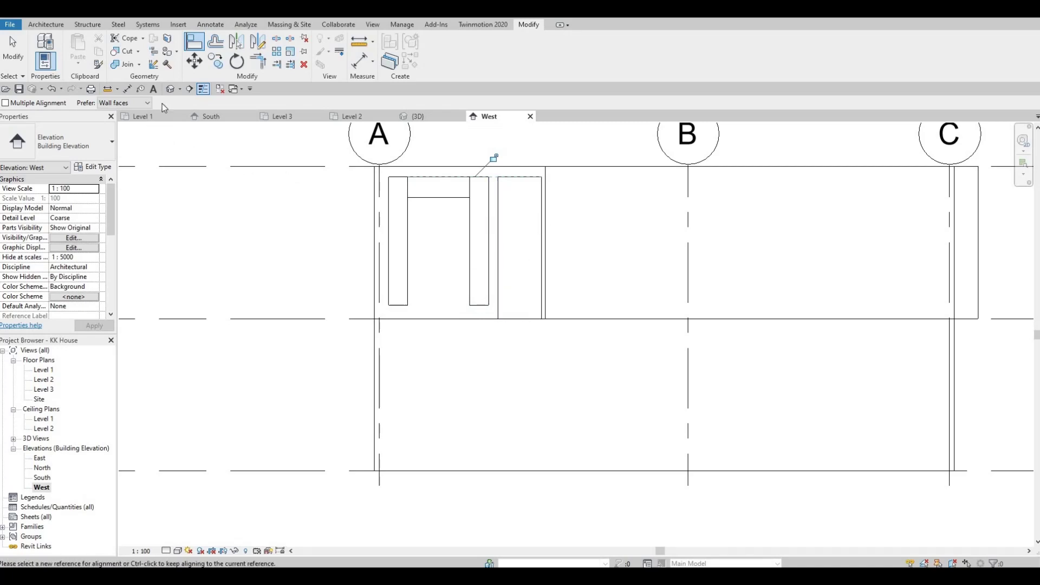
Return to the 3D view and orbit to check the window strips
key("ctrl+Tab")
middle_click_drag(453, 328, 508, 370, "shift")
middle_click_drag(561, 265, 479, 212)
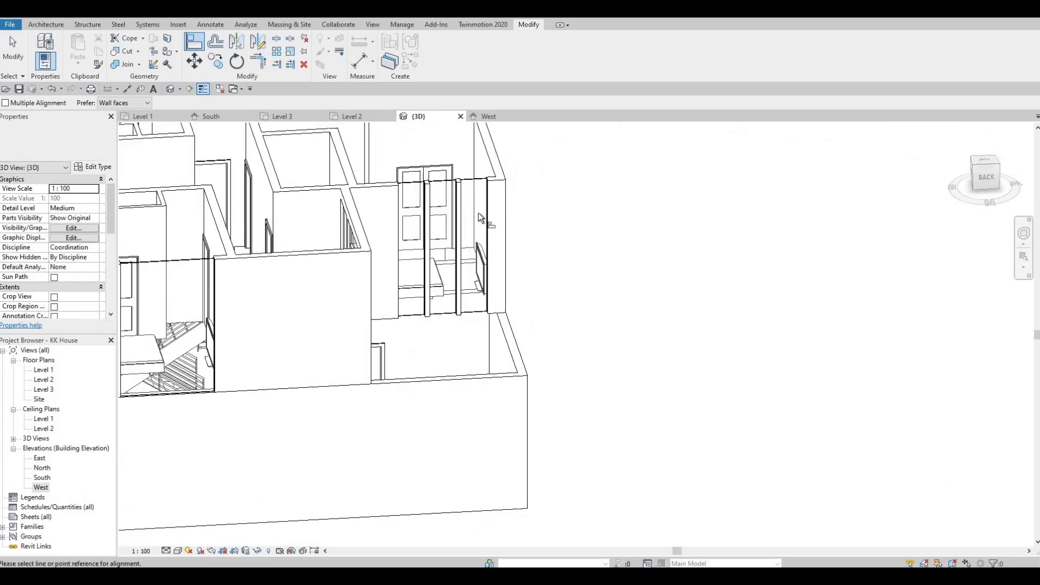
Align the neighbouring curtain walls' tops and the right curtain wall's base to reference edges
middle_click_drag(369, 250, 398, 221, "shift")
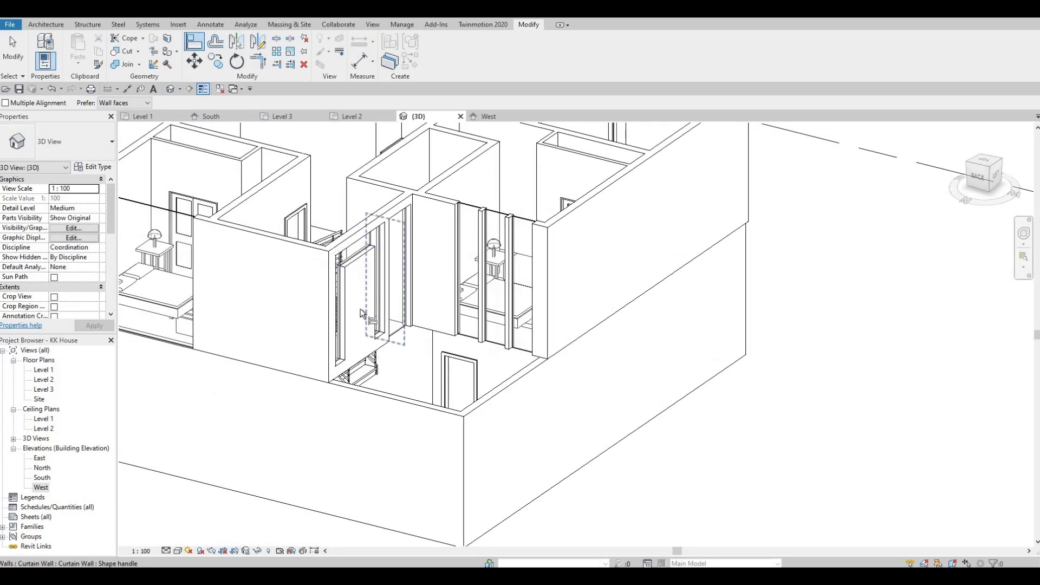
key("a")
key("l")
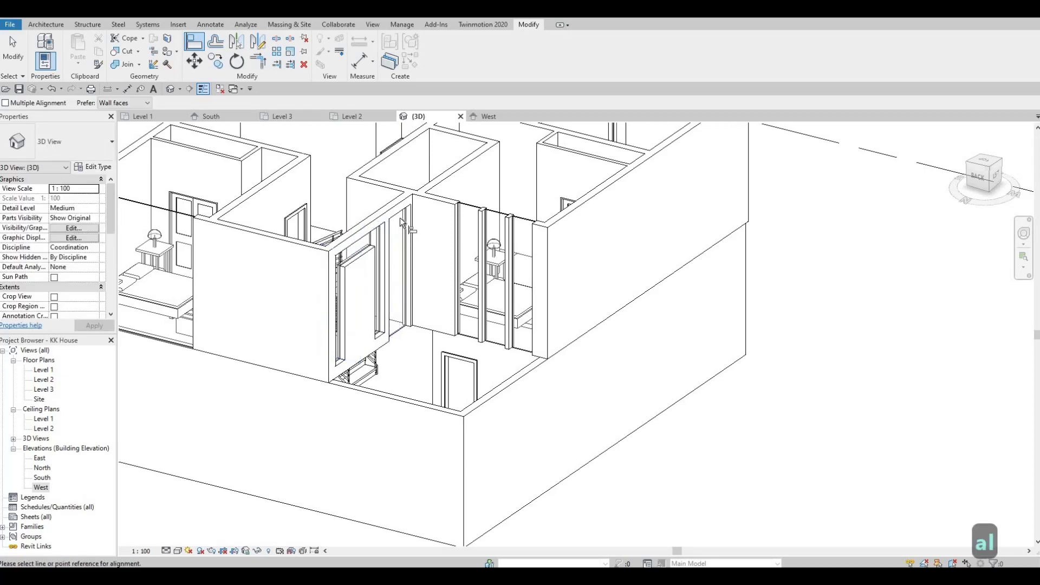
left_click(457, 209)
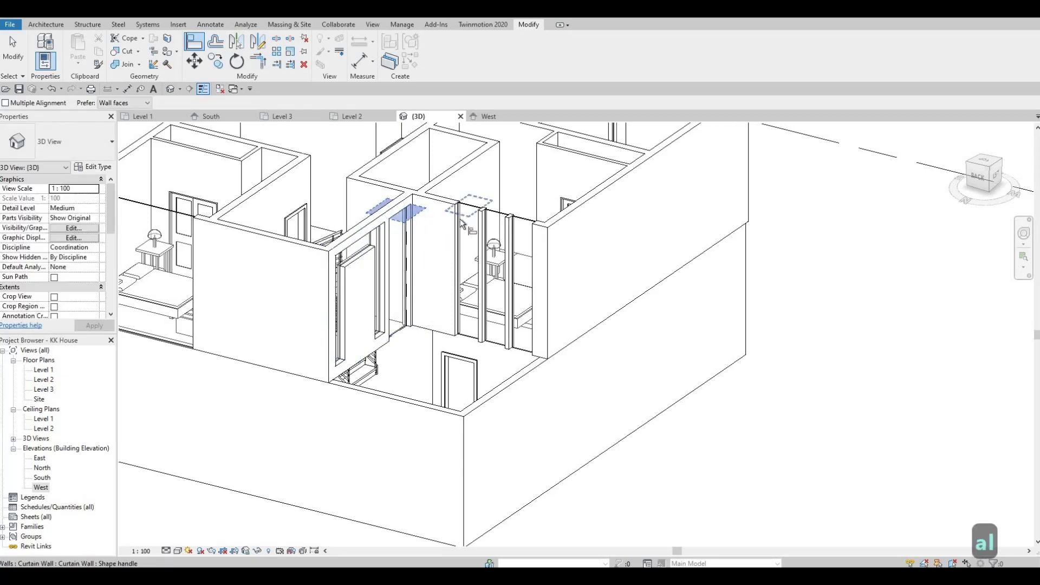
left_click(470, 221)
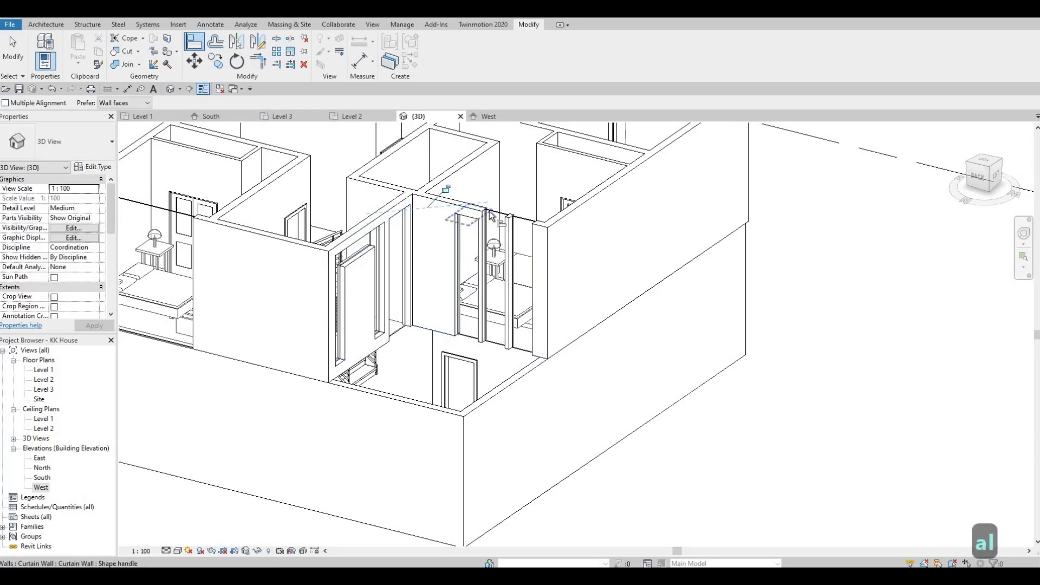
left_click(474, 221)
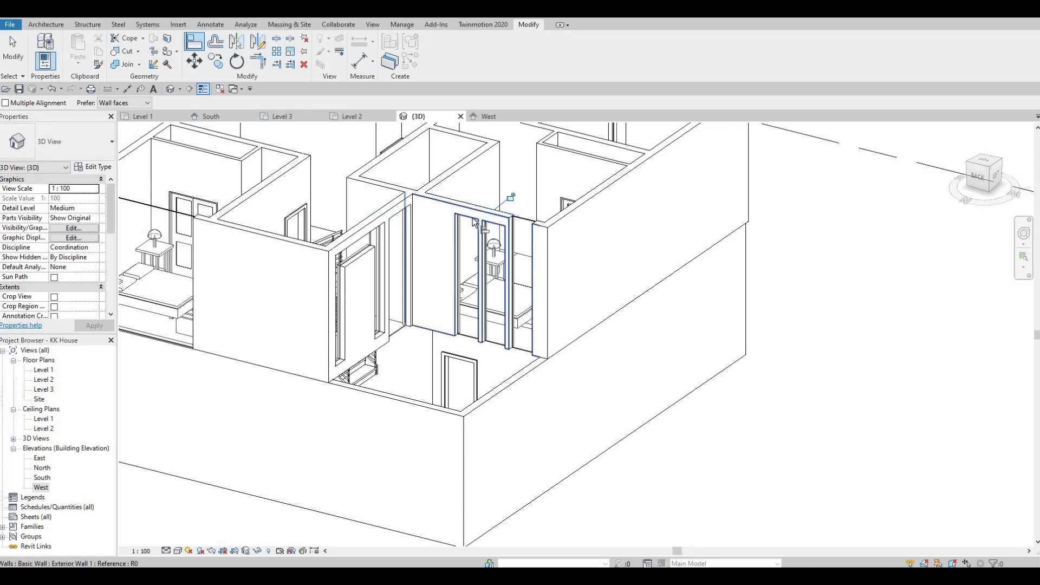
left_click(441, 350)
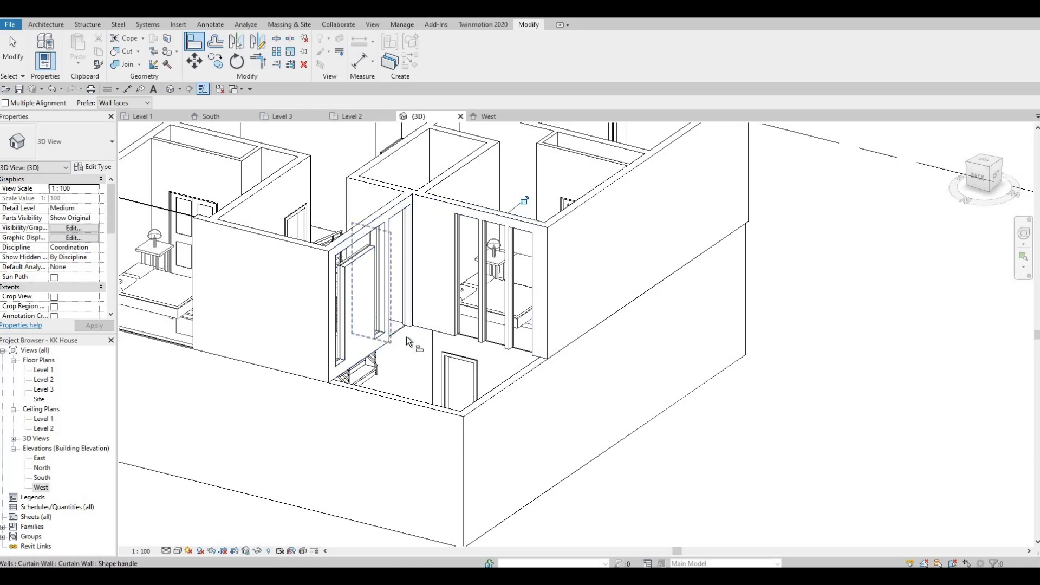
left_click(456, 342)
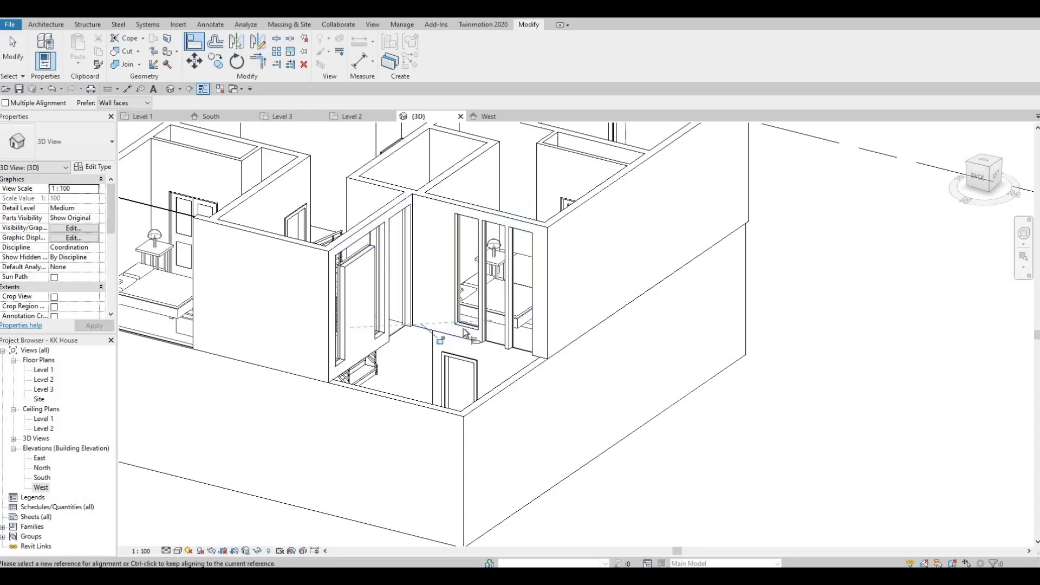
left_click(462, 336)
key("Escape")
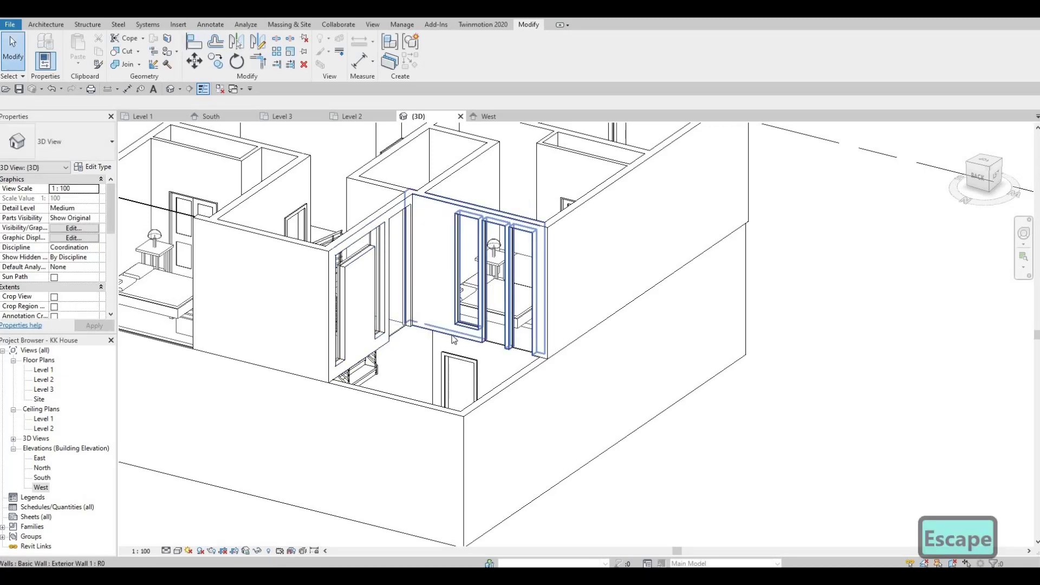
Align the remaining curtain wall bases to the first curtain wall's base
key("a")
key("l")
left_click(481, 349)
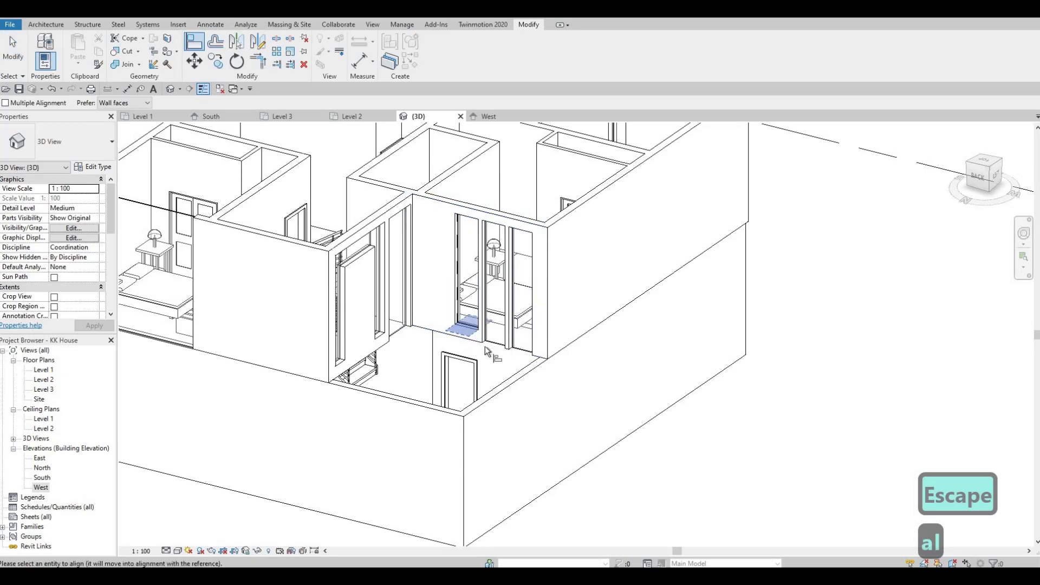
left_click(486, 343)
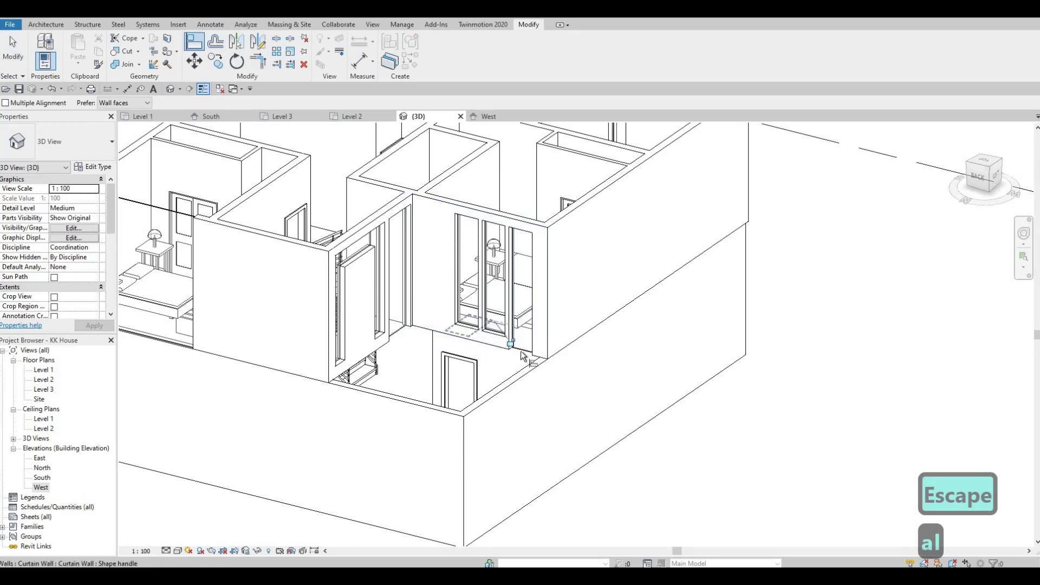
left_click(522, 354)
left_click(447, 352)
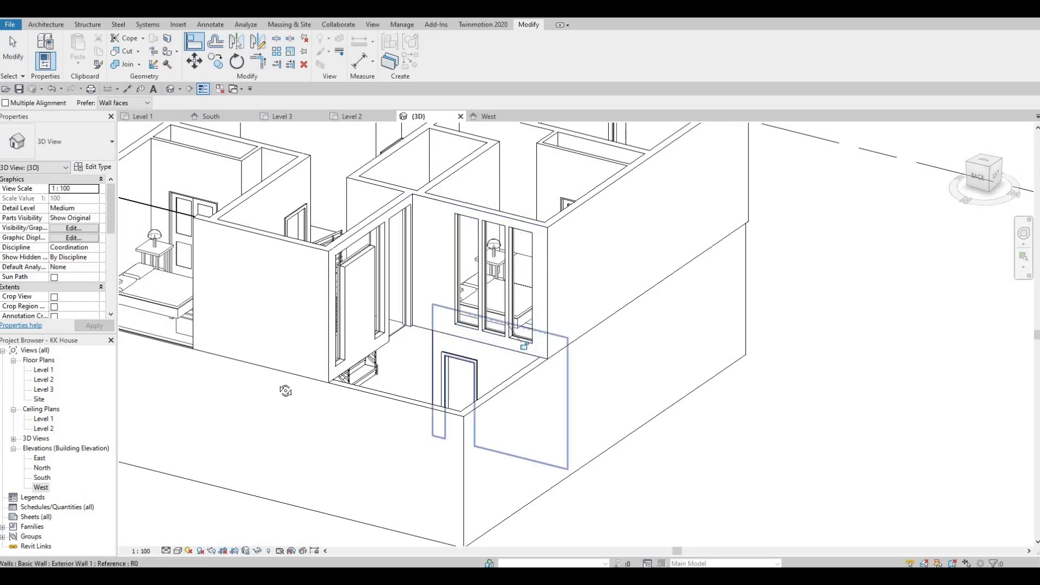
middle_click_drag(286, 390, 448, 373, "shift")
Align the left curtain wall's top and bottom to the window strip, then view the front
key("a")
key("l")
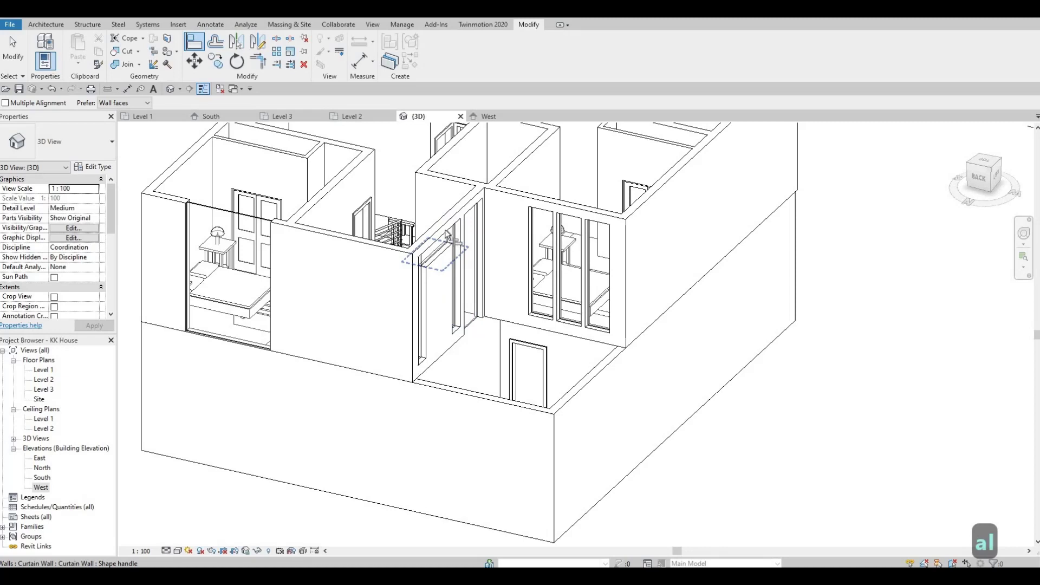
left_click(439, 239)
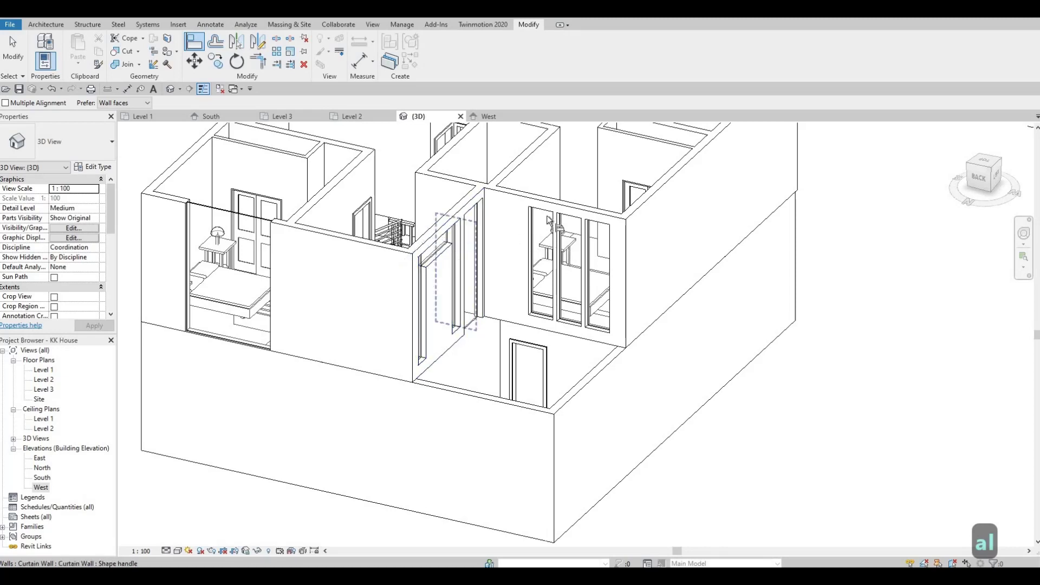
left_click(267, 220)
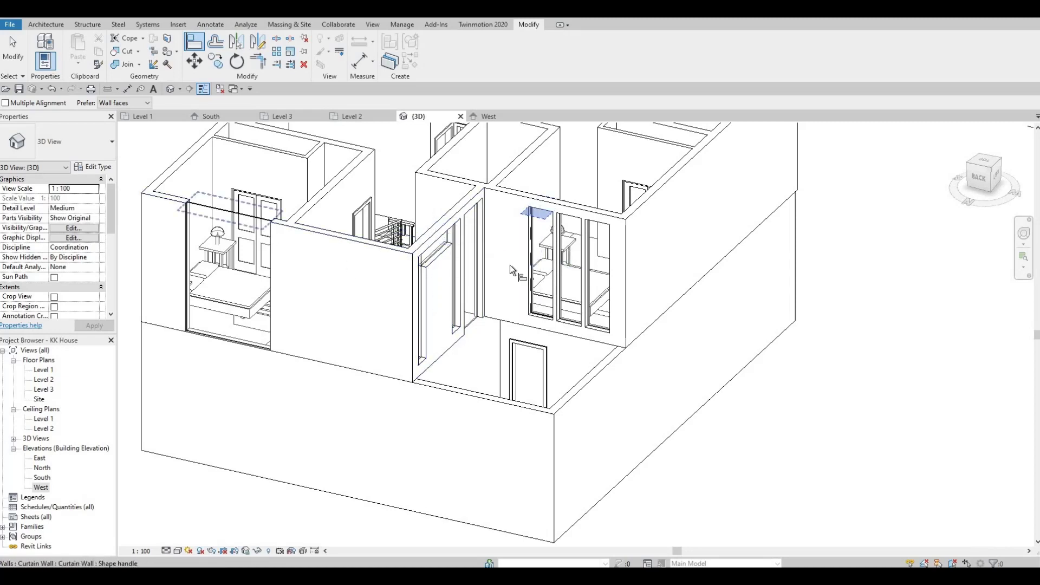
left_click(540, 322)
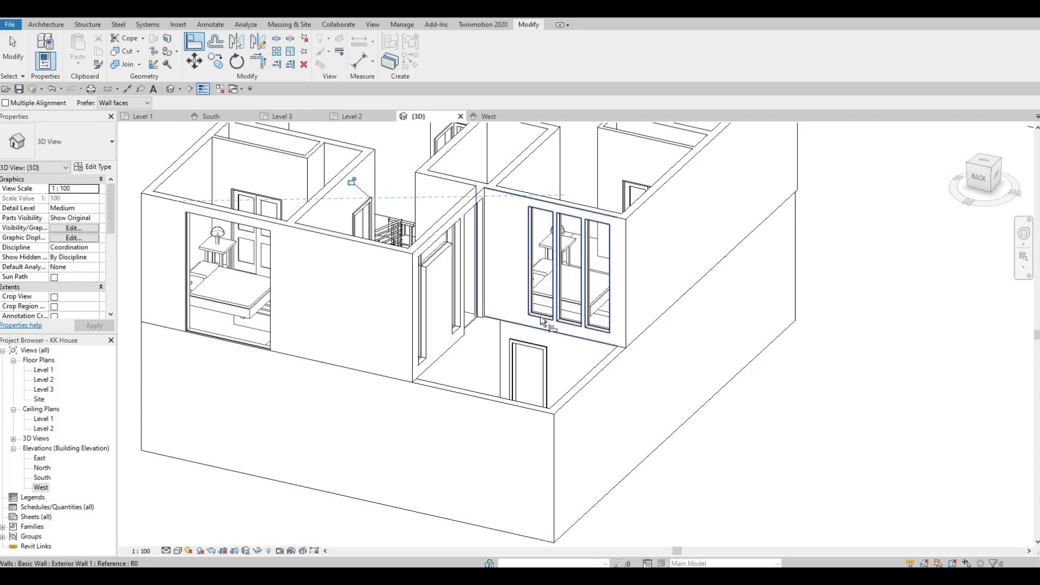
left_click(260, 355)
middle_click_drag(355, 331, 616, 304, "shift")
middle_click_drag(703, 272, 566, 348, "shift")
scroll(500, 348, "up", 4)
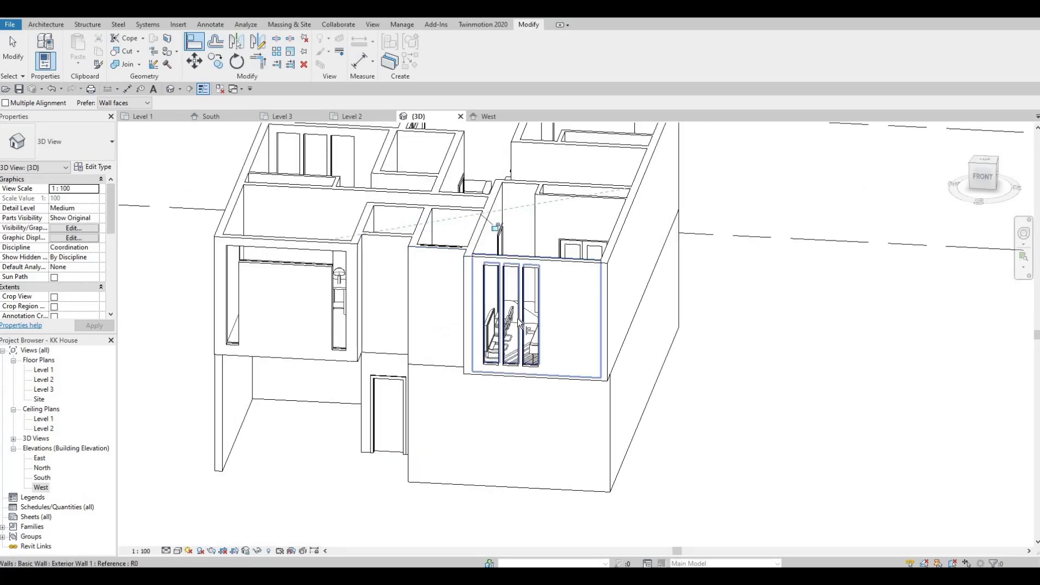
middle_click_drag(494, 326, 552, 368, "shift")
middle_click_drag(622, 383, 486, 334, "shift")
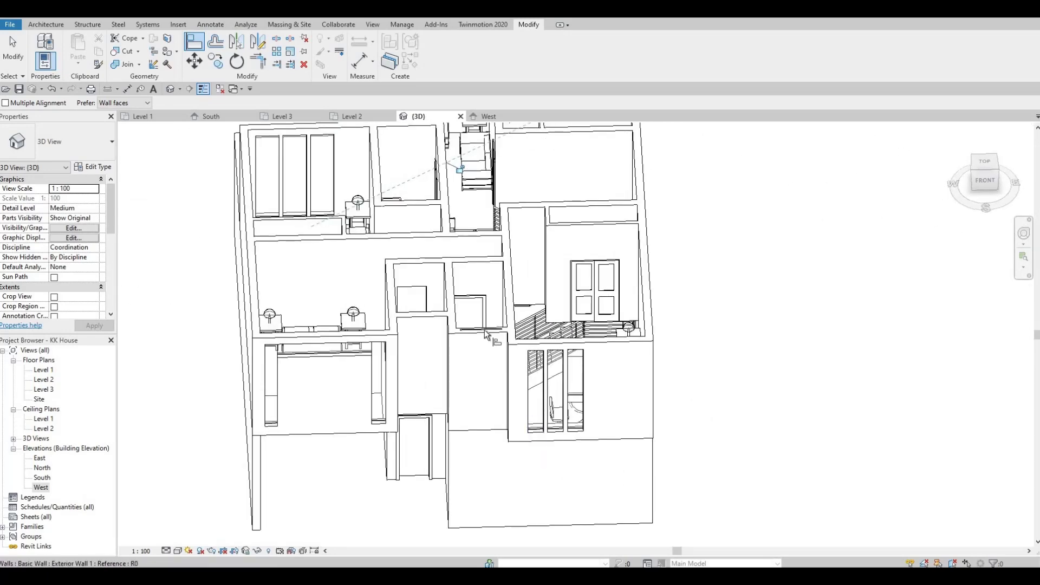
Cut the exterior wall with the curtain wall using Cut Geometry
left_click(115, 66)
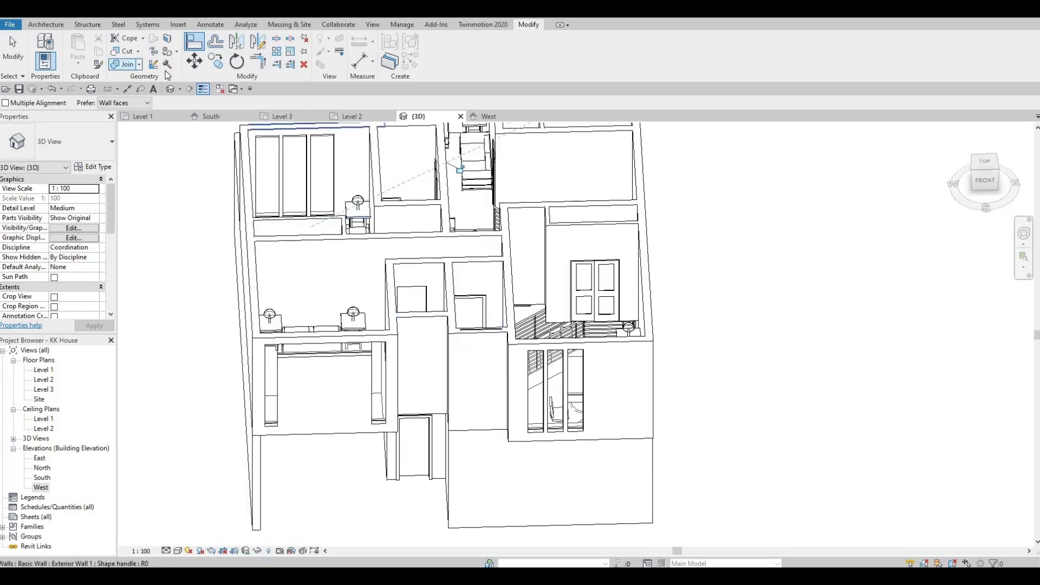
left_click(483, 337)
left_click(499, 371)
key("Escape")
middle_click_drag(501, 373, 428, 467, "shift")
Align the entry curtain wall's top to the adjacent window tops
key("a")
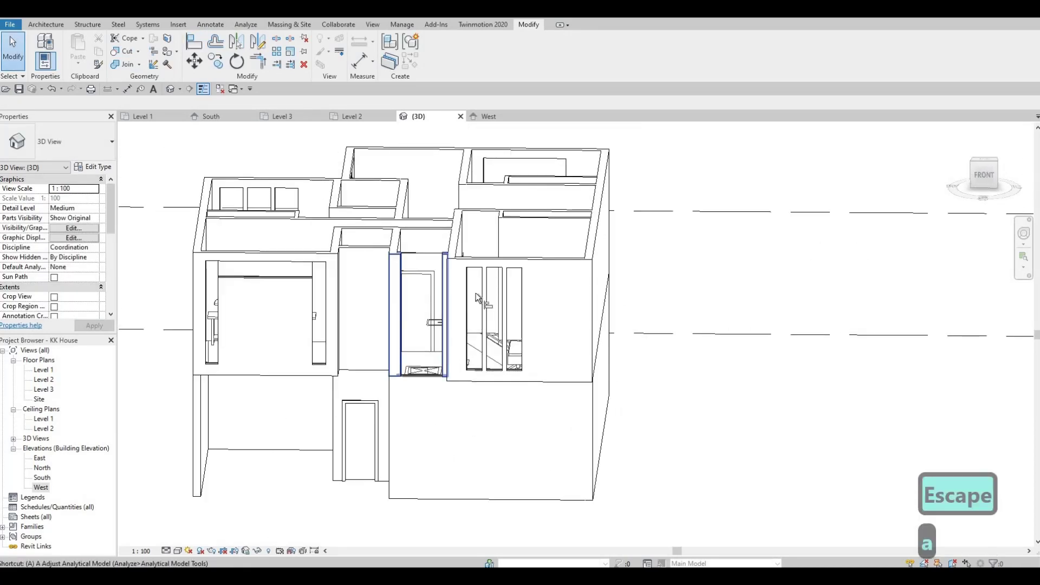
key("l")
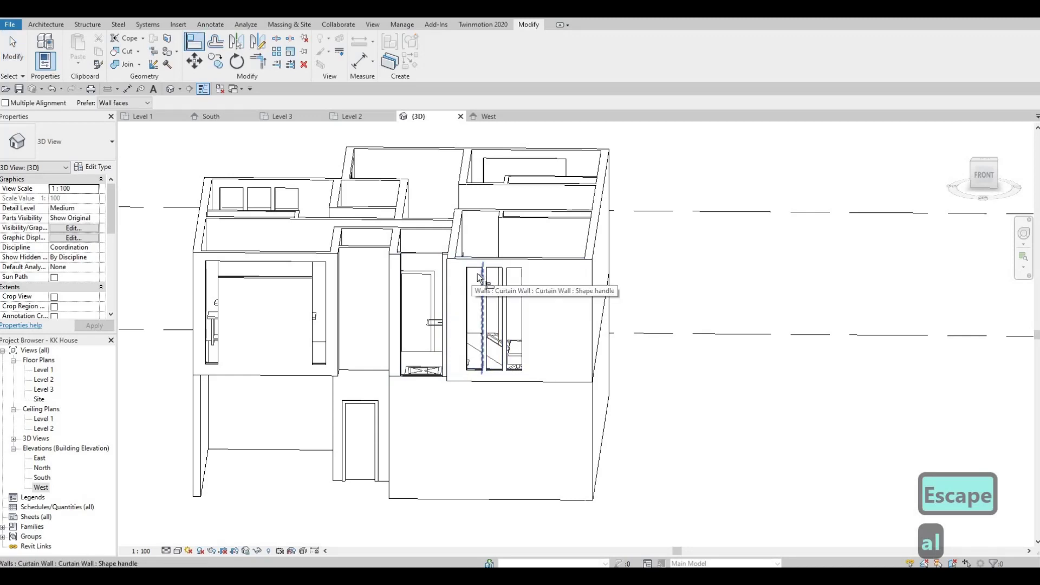
left_click(474, 268)
left_click(426, 312)
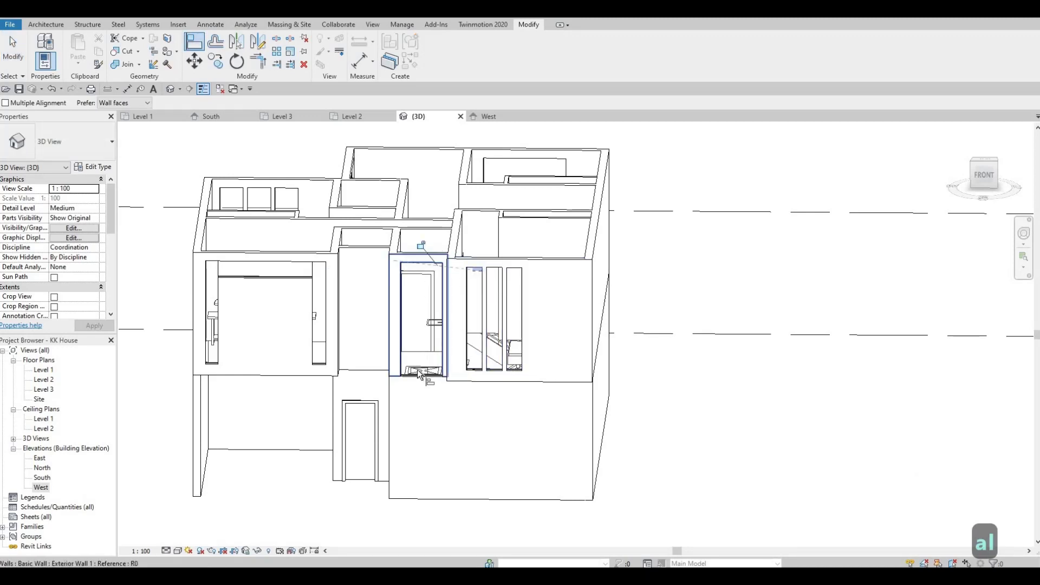
middle_click_drag(297, 281, 283, 277, "shift")
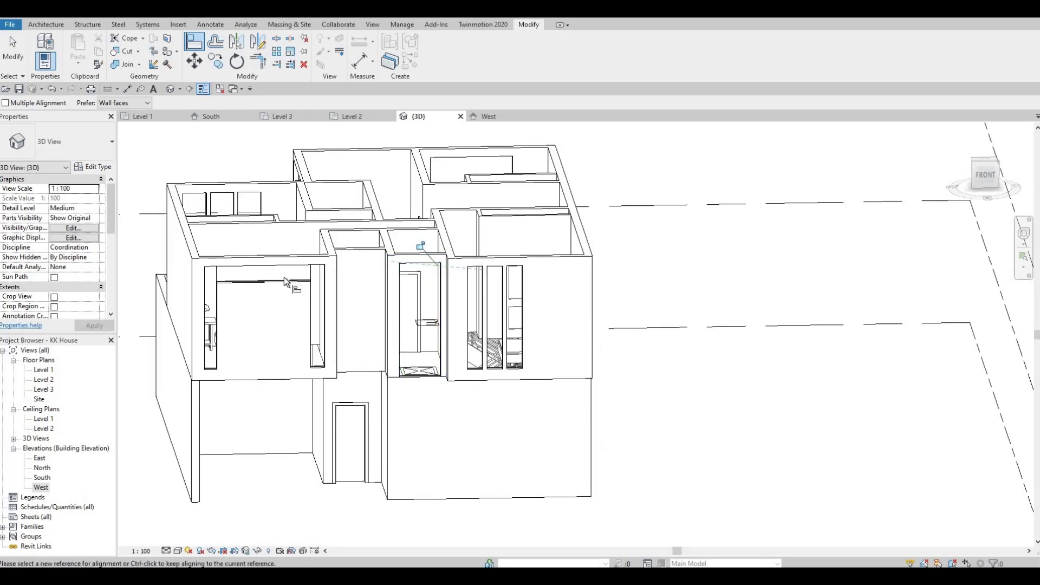
left_click(284, 279)
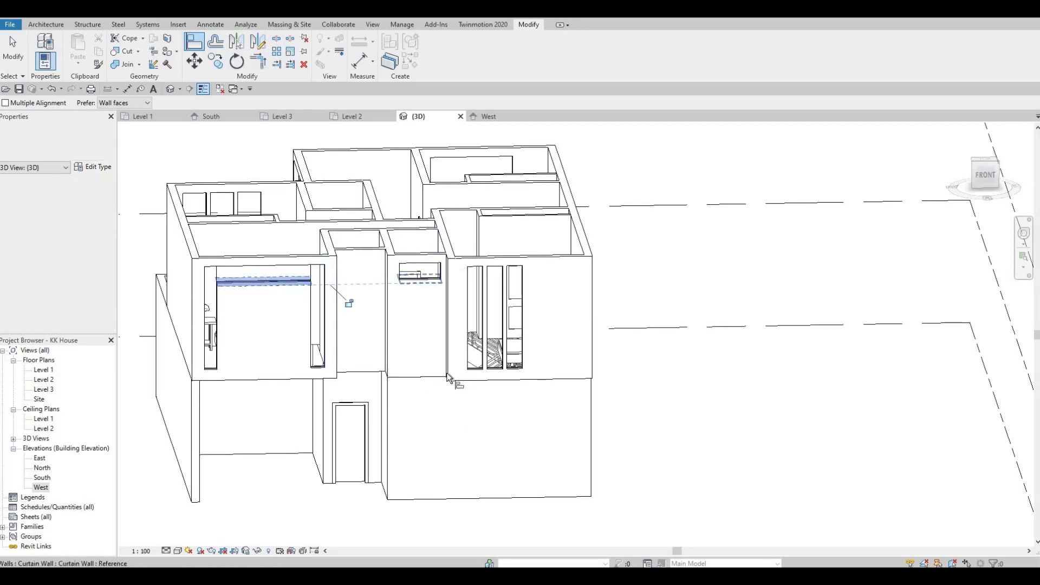
key("Escape")
middle_click_drag(415, 336, 428, 264, "shift")
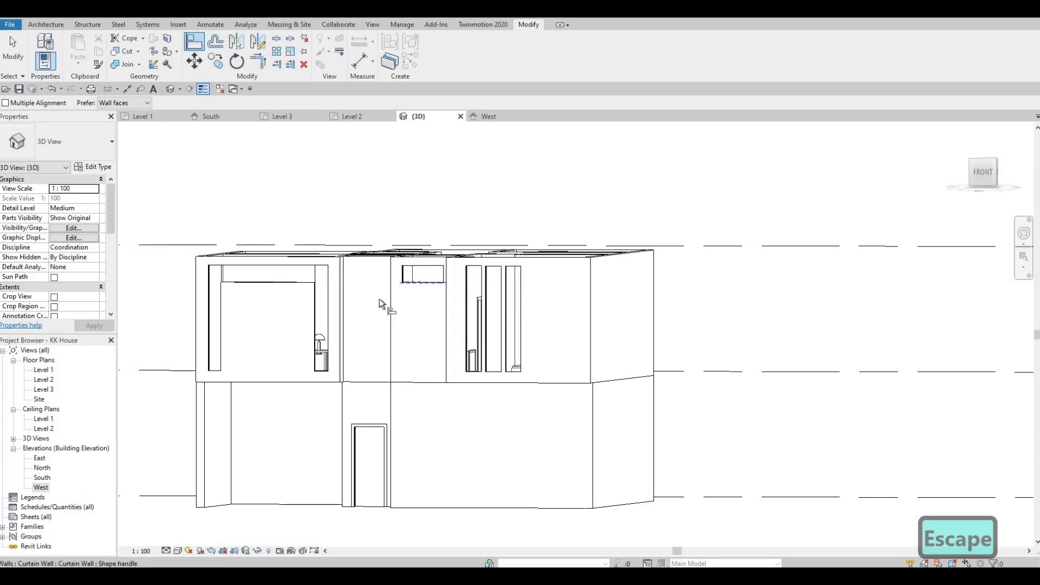
middle_click_drag(379, 300, 415, 339, "shift")
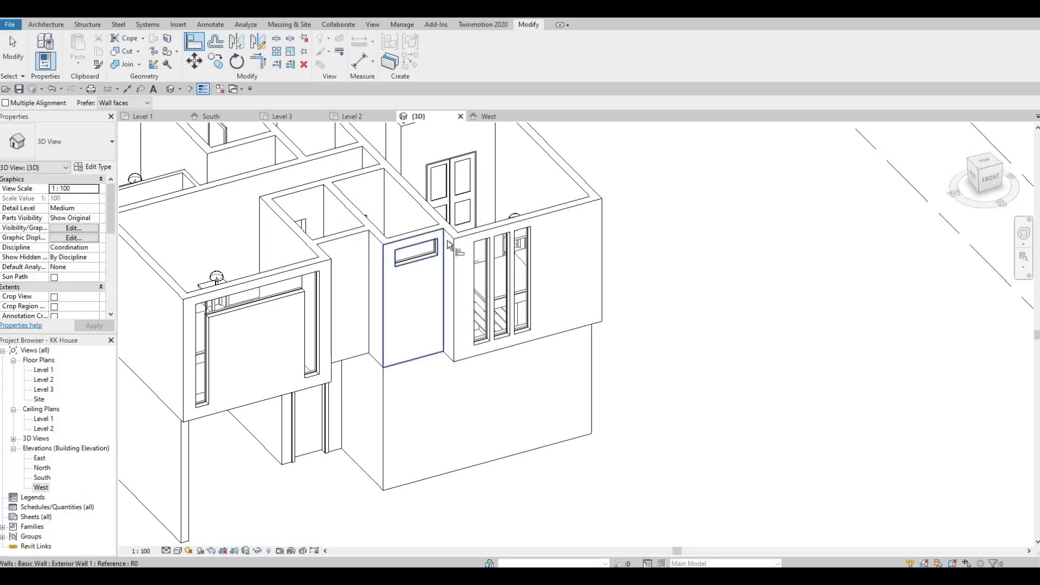
Complete the small window's top alignment and bring the Level 2 front facade into a level view
left_click(379, 310)
middle_click_drag(336, 247, 541, 288, "shift")
key("Escape")
key("Escape")
middle_click_drag(661, 281, 545, 298)
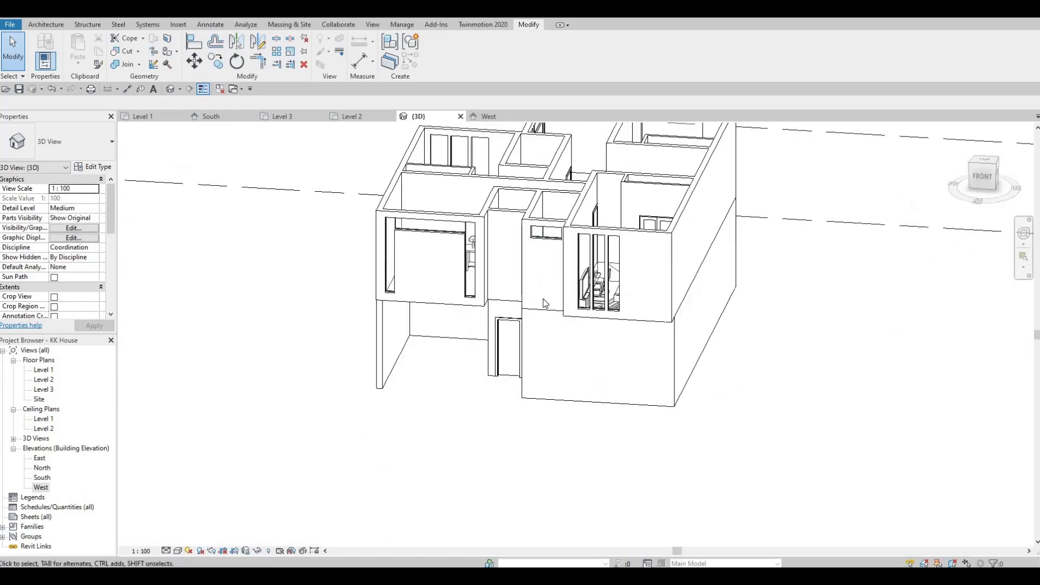
scroll(549, 297, "up", 2)
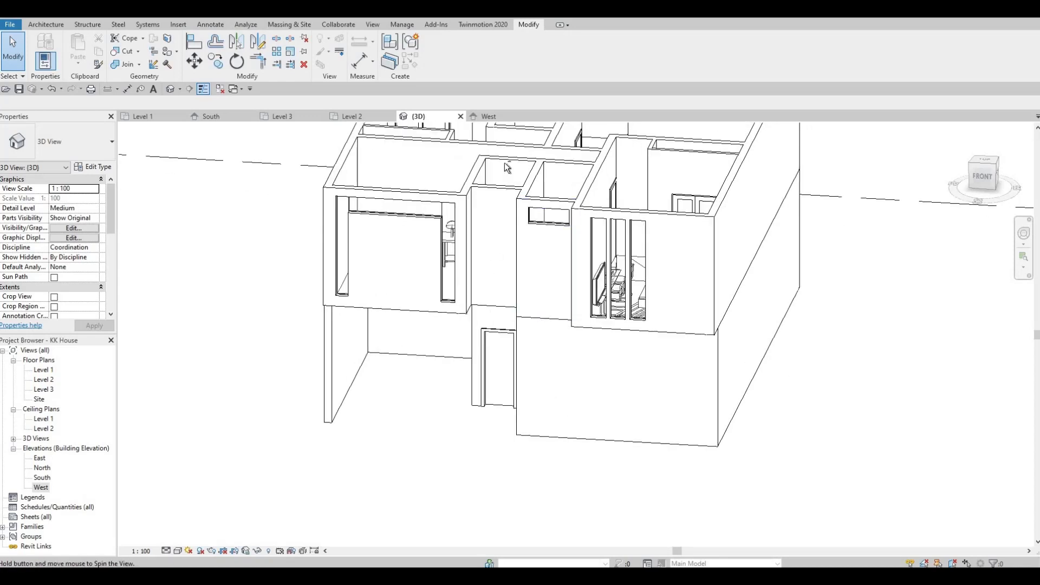
middle_click_drag(505, 167, 574, 420, "shift")
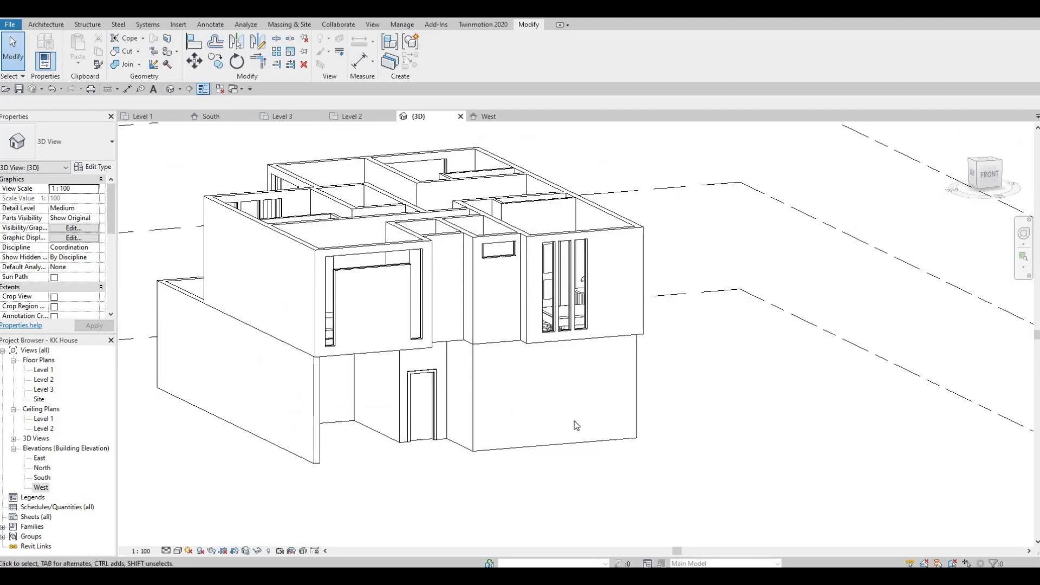